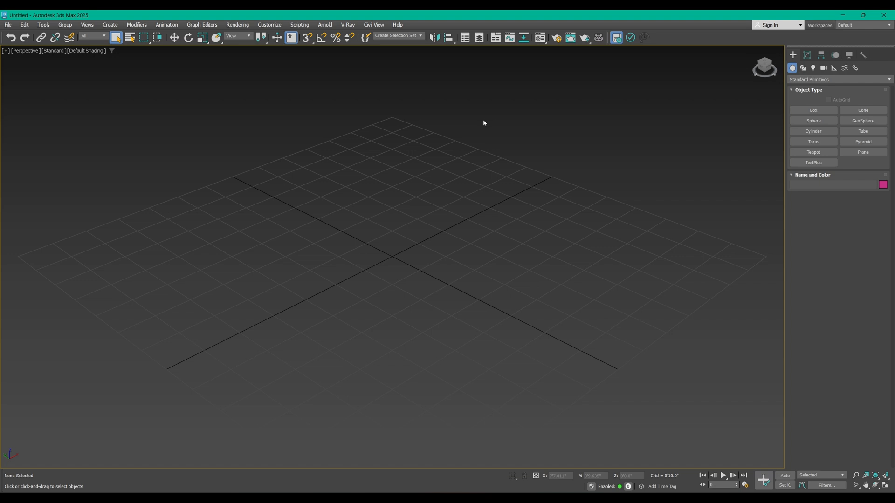
- Create a large box covering the home grid as the body of the room
{"action": "scroll", "coordinate": [531, 187], "scroll_direction": "down", "scroll_amount": 3}
{"action": "left_click", "coordinate": [813, 110]}
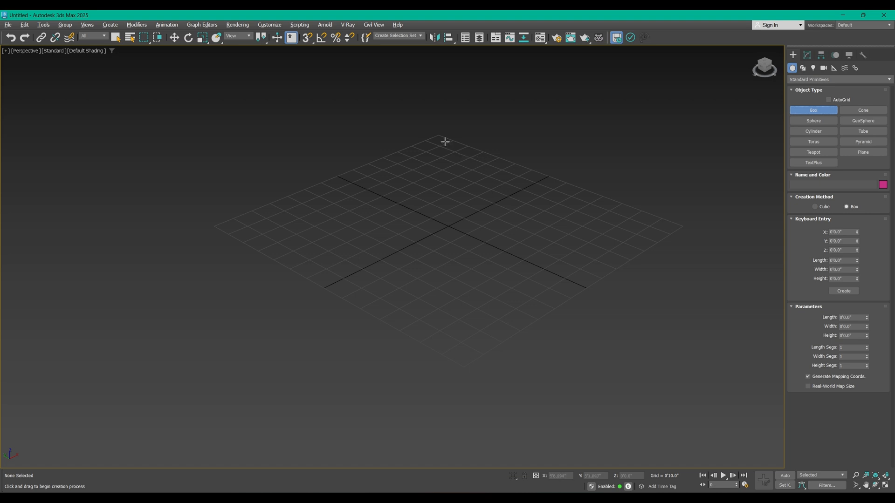
{"action": "left_click_drag", "start_coordinate": [437, 134], "coordinate": [435, 347]}
{"action": "left_click", "coordinate": [424, 233]}
{"action": "middle_click_drag", "start_coordinate": [473, 200], "coordinate": [446, 253]}
{"action": "right_click", "coordinate": [525, 189]}
- Convert the box to an editable poly and delete its front polygon to open the room
{"action": "right_click", "coordinate": [551, 222]}
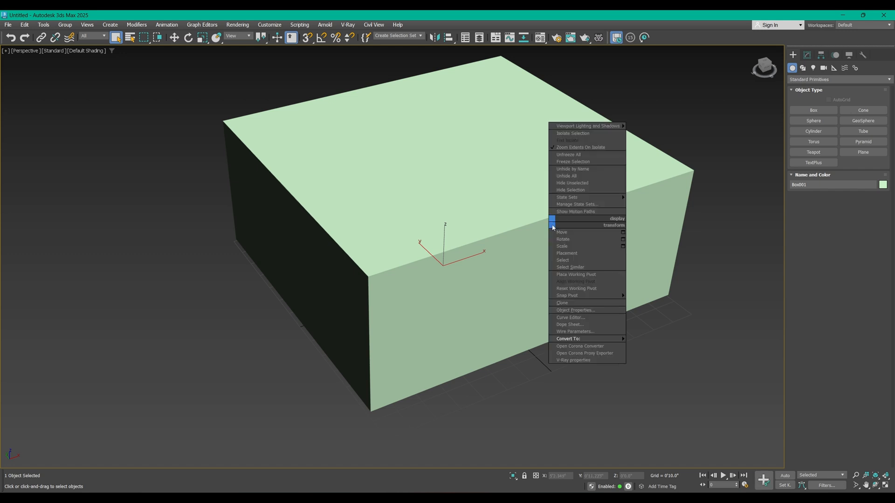
{"action": "mouse_move", "coordinate": [616, 339]}
{"action": "left_click", "coordinate": [659, 346]}
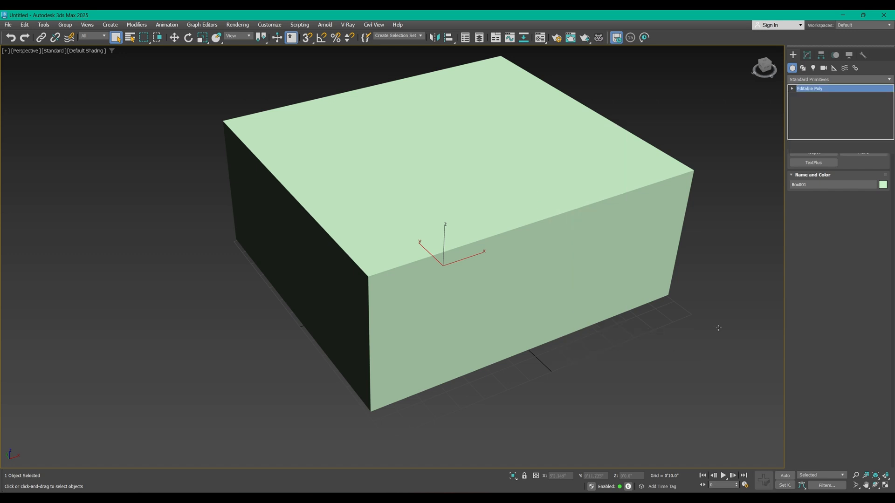
{"action": "left_click", "coordinate": [845, 174]}
{"action": "left_click", "coordinate": [601, 236]}
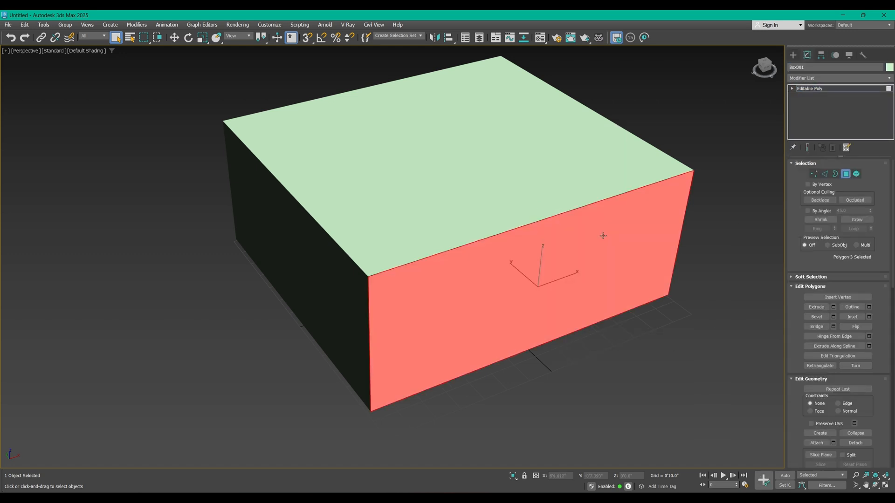
{"action": "key", "text": "Delete"}
{"action": "left_click", "coordinate": [828, 89]}
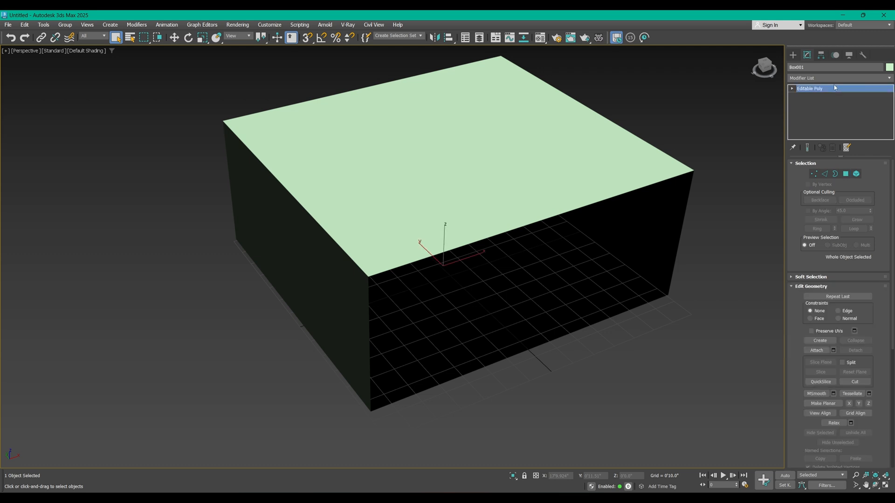
- Add a Shell modifier to the room with an outer amount of 0'2.23" and straightened corners
{"action": "left_click", "coordinate": [838, 77]}
{"action": "type", "text": "s"}
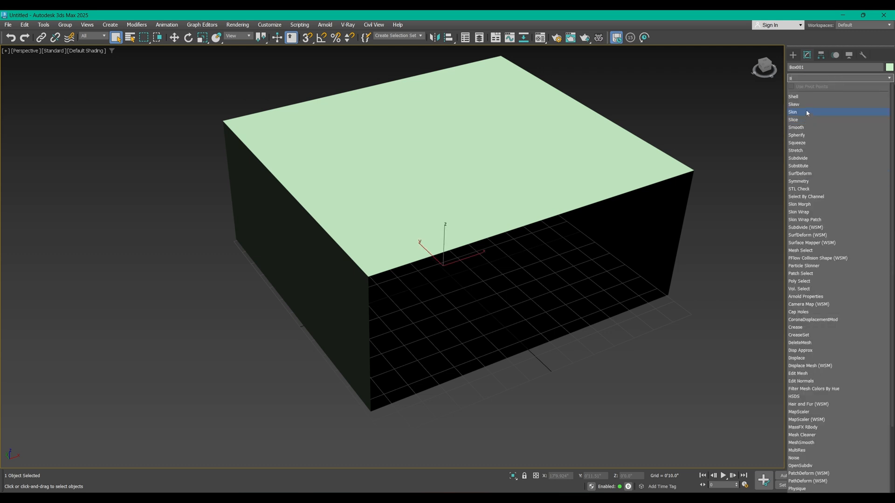
{"action": "left_click", "coordinate": [804, 96]}
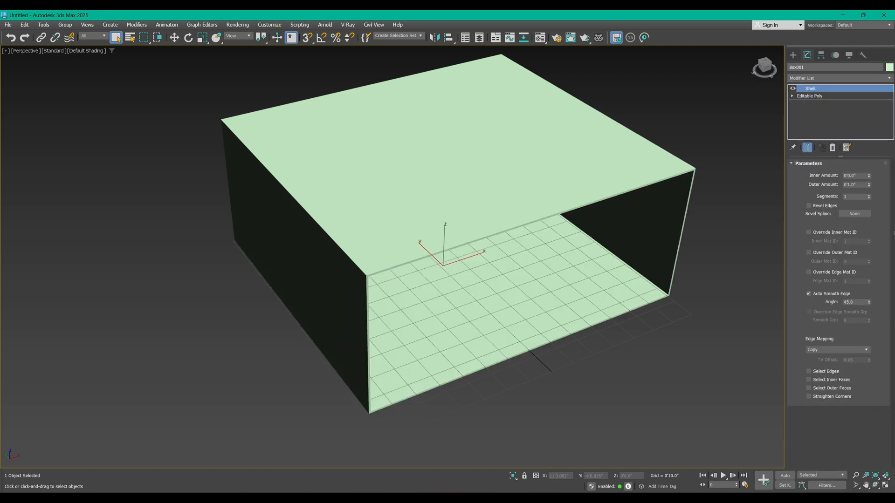
{"action": "left_click_drag", "start_coordinate": [869, 186], "coordinate": [868, 178]}
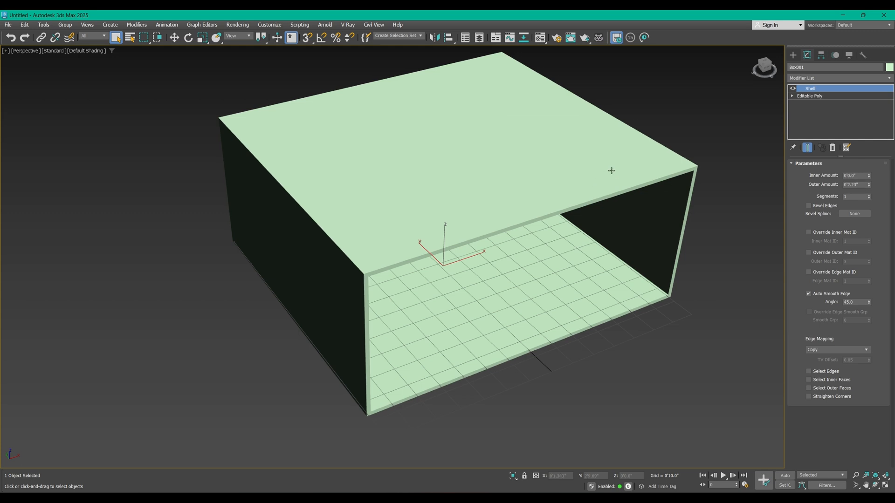
{"action": "left_click", "coordinate": [828, 397]}
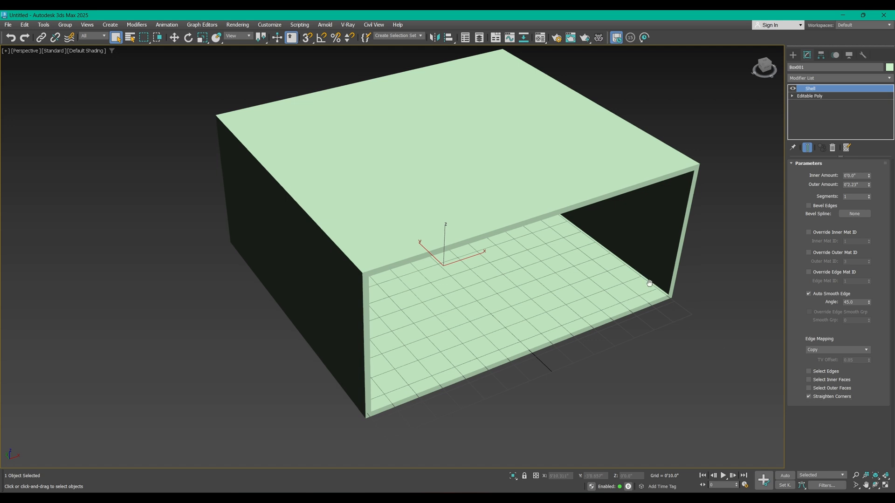
{"action": "middle_click_drag", "start_coordinate": [606, 299], "coordinate": [645, 297], "text": "alt"}
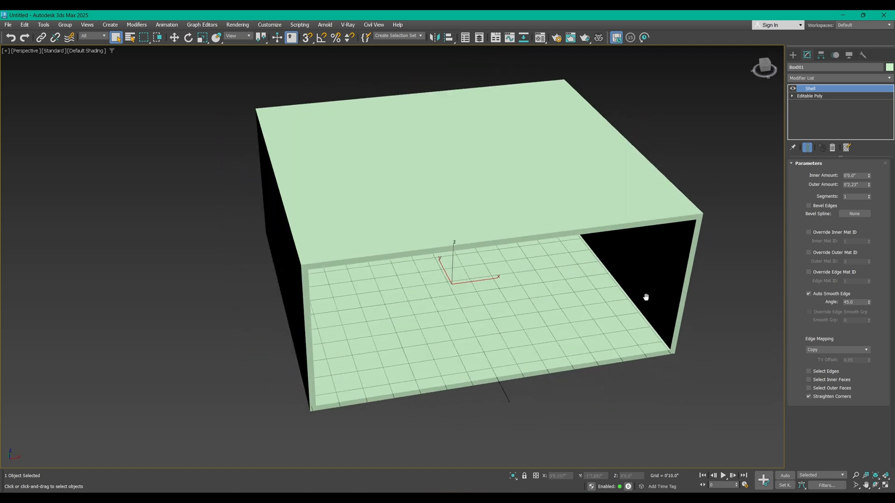
- Create a thin box snapped to the corners of the closed side wall, about 10'8.947" long and 5'0.865" high
{"action": "left_click", "coordinate": [792, 55]}
{"action": "left_click", "coordinate": [813, 110]}
{"action": "middle_click_drag", "start_coordinate": [741, 192], "coordinate": [671, 219], "text": "alt"}
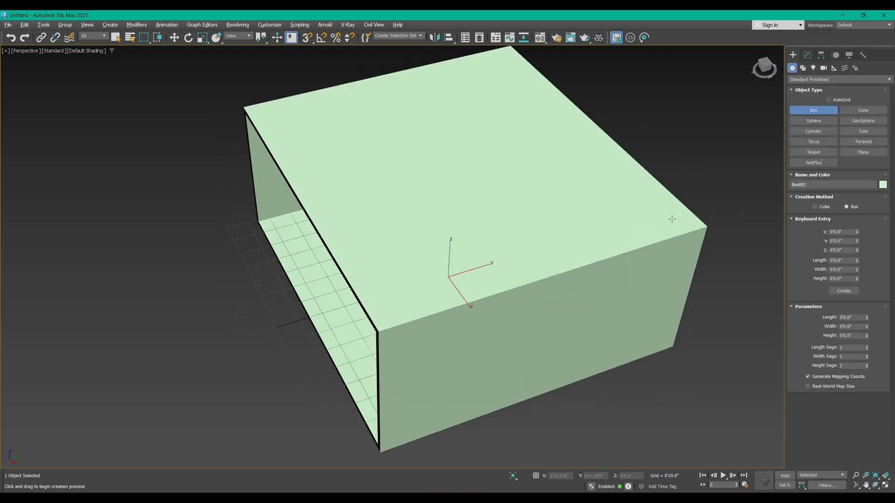
{"action": "key", "text": "s"}
{"action": "left_click_drag", "start_coordinate": [673, 347], "coordinate": [380, 451]}
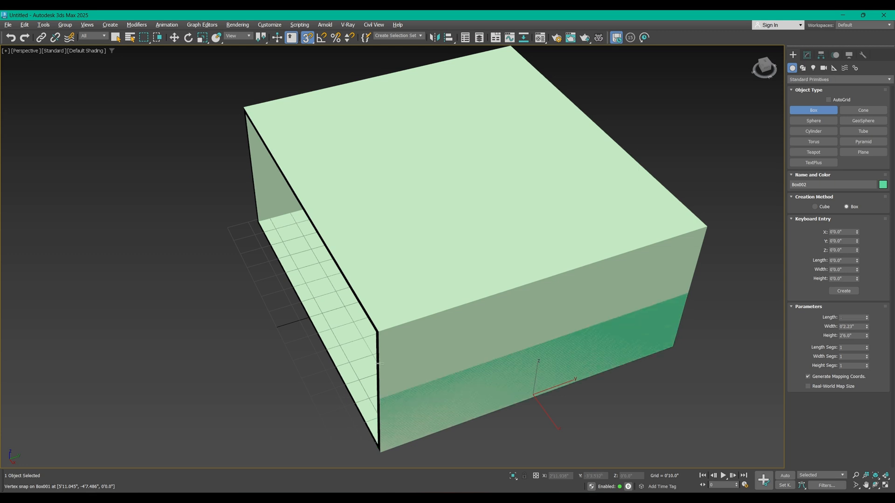
{"action": "left_click", "coordinate": [375, 333]}
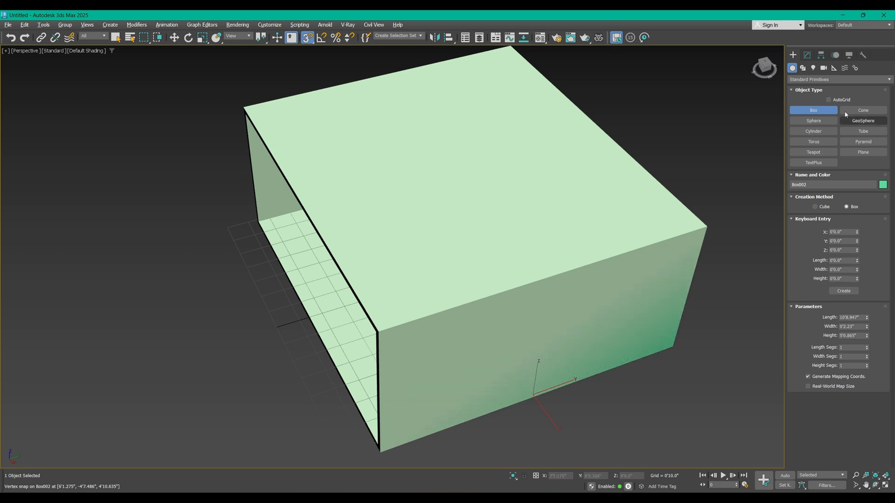
- Resize the side box to about 6'2.789" × 1'3.833" × 2'6.433" and raise it to window height through the wall
{"action": "left_click", "coordinate": [807, 55]}
{"action": "left_click_drag", "start_coordinate": [869, 189], "coordinate": [865, 207]}
{"action": "key", "text": "w"}
{"action": "middle_click_drag", "start_coordinate": [541, 390], "coordinate": [535, 345]}
{"action": "key", "text": "s"}
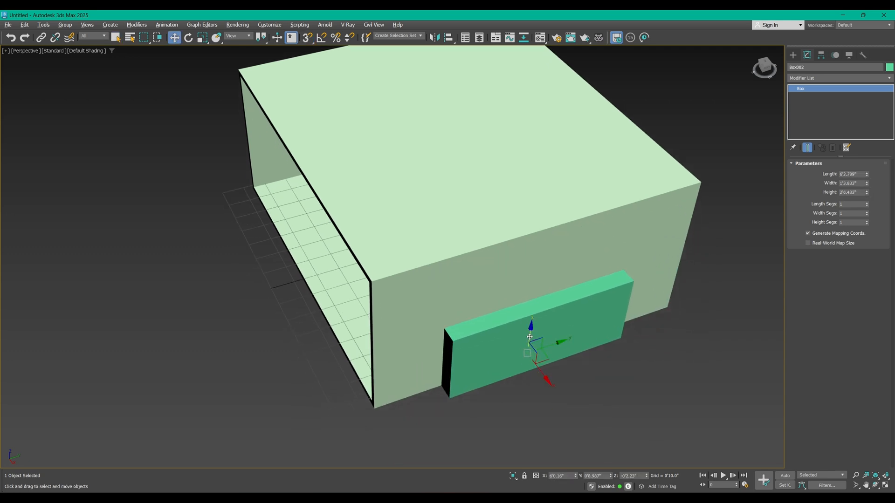
{"action": "left_click_drag", "start_coordinate": [534, 344], "coordinate": [536, 310]}
{"action": "mouse_move", "coordinate": [535, 310]}
{"action": "middle_mouse_down", "text": "alt"}
{"action": "mouse_move", "coordinate": [550, 297]}
{"action": "mouse_move", "coordinate": [536, 309]}
{"action": "middle_mouse_up", "text": "alt"}
{"action": "left_click_drag", "start_coordinate": [533, 313], "coordinate": [532, 318]}
{"action": "middle_click_drag", "start_coordinate": [532, 317], "coordinate": [591, 255], "text": "alt"}
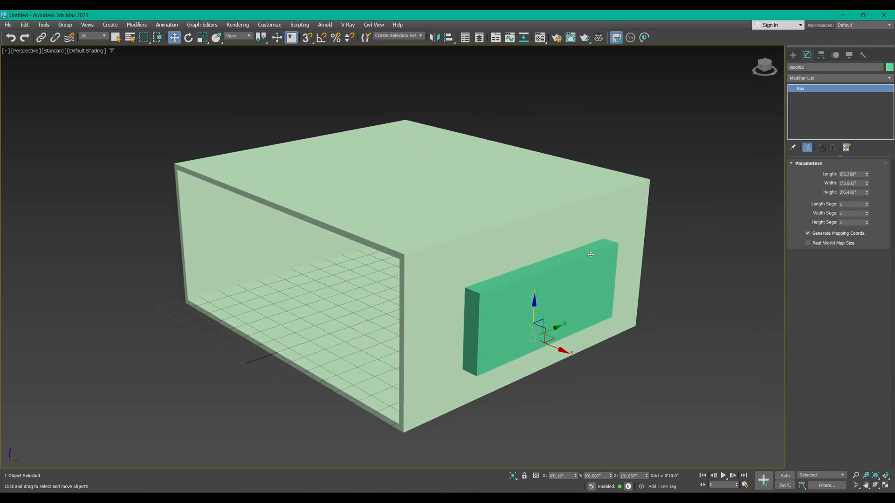
- Cut a window opening by subtracting the side box from the room with ProBoolean
{"action": "left_click", "coordinate": [586, 186]}
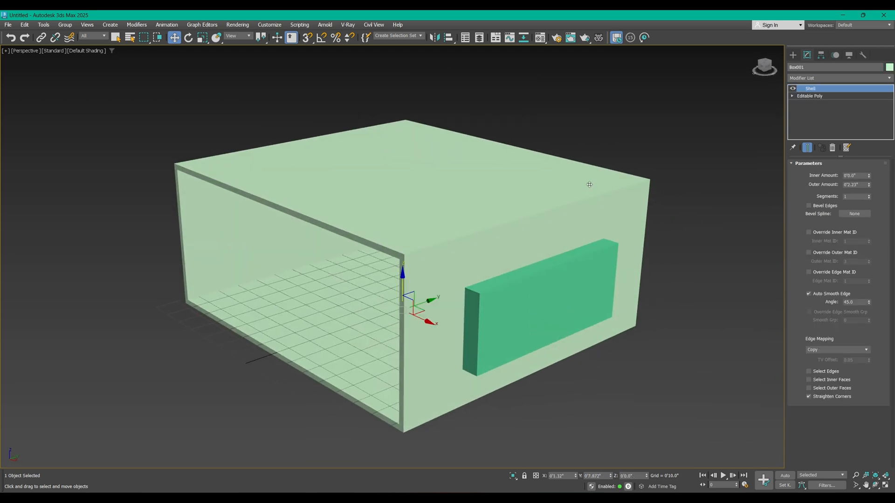
{"action": "left_click", "coordinate": [793, 55]}
{"action": "left_click", "coordinate": [811, 79]}
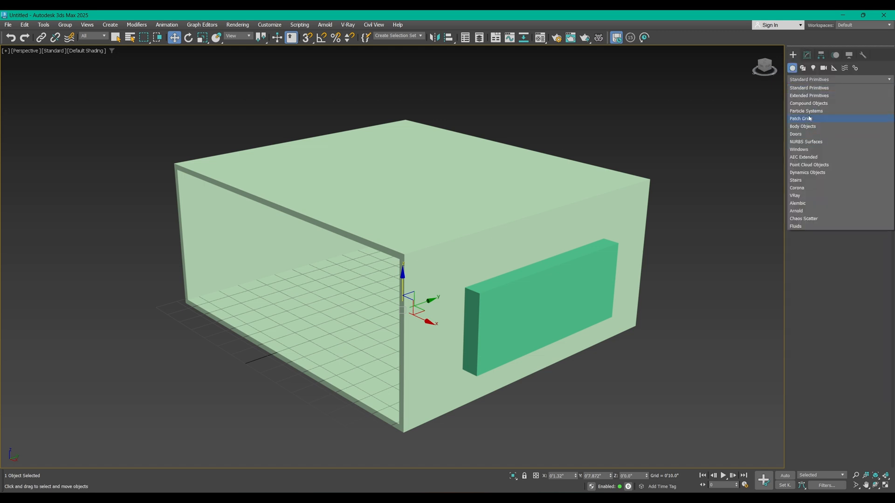
{"action": "left_click", "coordinate": [808, 103]}
{"action": "left_click", "coordinate": [863, 152]}
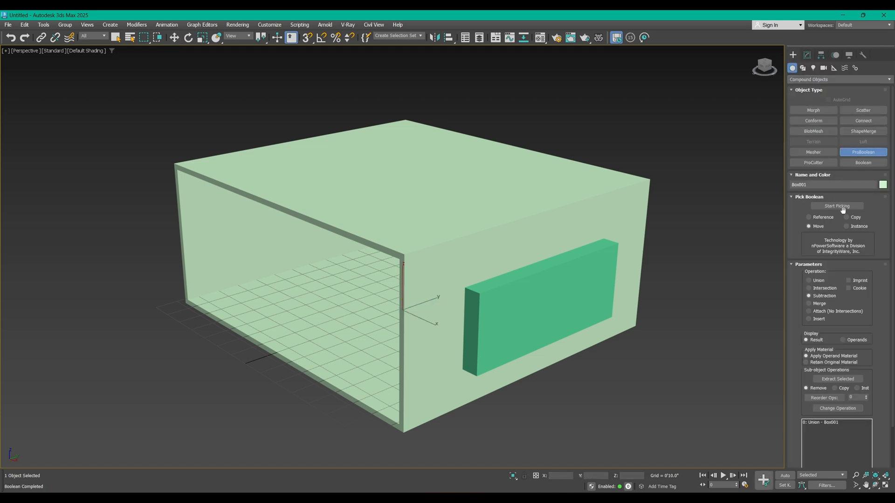
{"action": "left_click", "coordinate": [837, 206]}
{"action": "left_click", "coordinate": [604, 277]}
{"action": "middle_click_drag", "start_coordinate": [603, 277], "coordinate": [629, 272], "text": "alt"}
- Create a box snapped to the corners of the room's open front and set its length to about 0'4.31"
{"action": "left_click", "coordinate": [839, 80]}
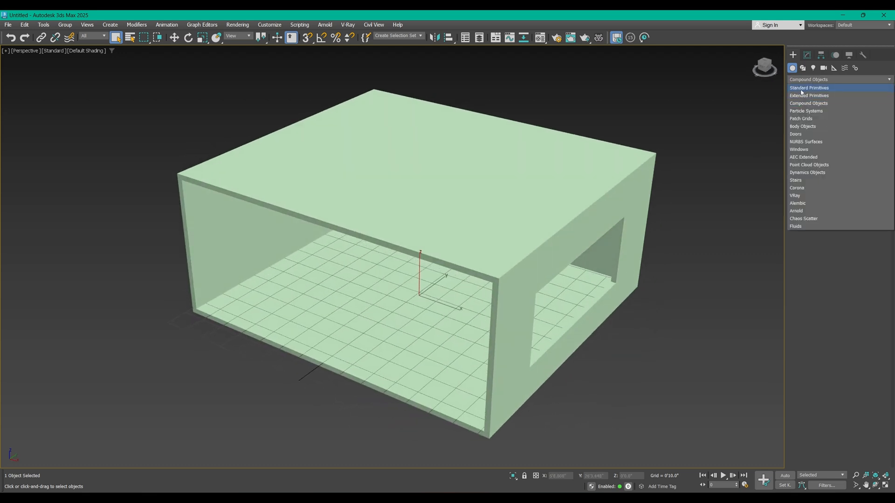
{"action": "left_click", "coordinate": [809, 85]}
{"action": "left_click", "coordinate": [814, 110]}
{"action": "key", "text": "s"}
{"action": "left_click_drag", "start_coordinate": [490, 437], "coordinate": [187, 313]}
{"action": "left_click", "coordinate": [179, 175]}
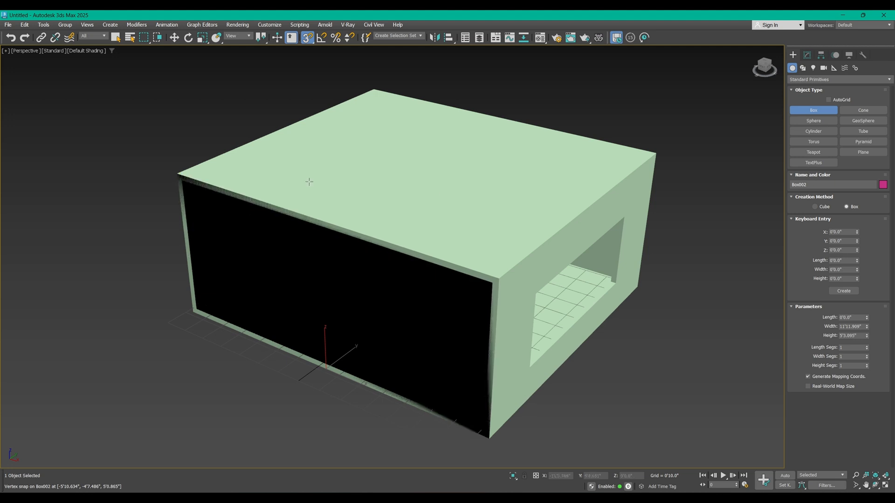
{"action": "left_click", "coordinate": [807, 55]}
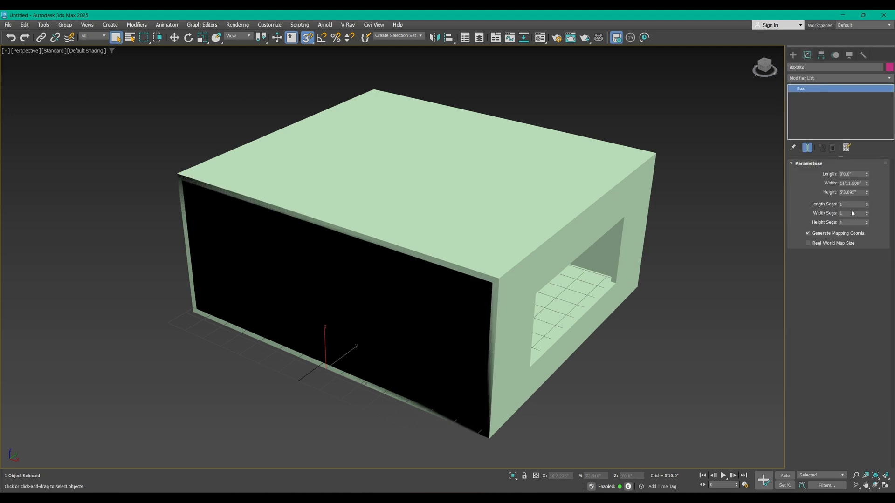
{"action": "left_click_drag", "start_coordinate": [867, 174], "coordinate": [866, 160]}
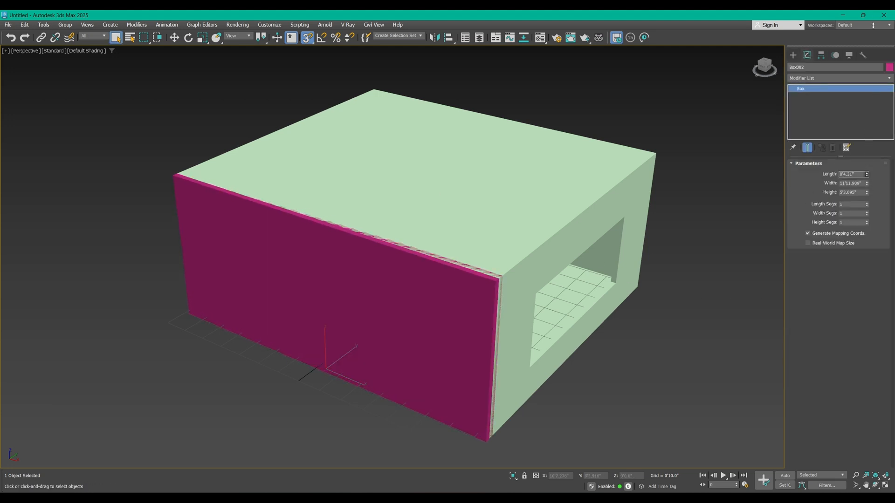
- Move the front wall panel clear of the room and snap it flush against the front edge
{"action": "middle_click_drag", "start_coordinate": [417, 214], "coordinate": [428, 166]}
{"action": "key", "text": "w"}
{"action": "key", "text": "s"}
{"action": "left_click_drag", "start_coordinate": [355, 309], "coordinate": [337, 320]}
{"action": "key", "text": "s"}
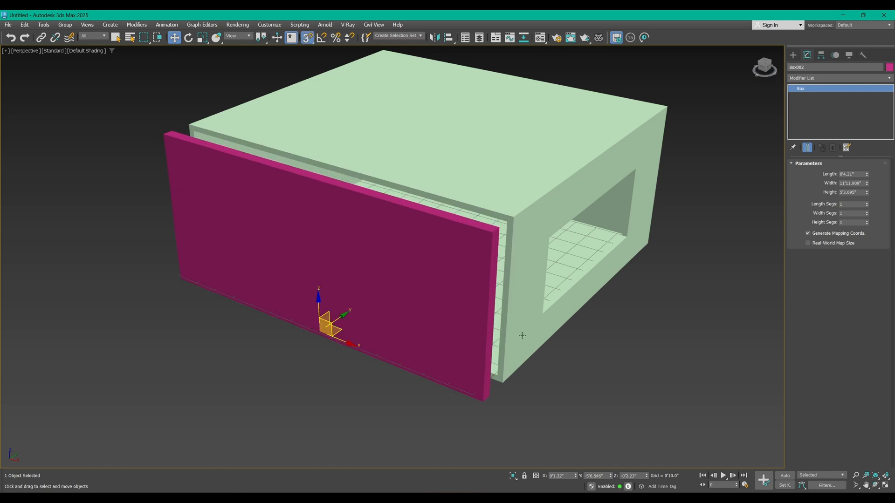
{"action": "left_click_drag", "start_coordinate": [489, 394], "coordinate": [498, 387]}
- Hide the front wall panel
{"action": "key", "text": "q"}
{"action": "right_click", "coordinate": [482, 219]}
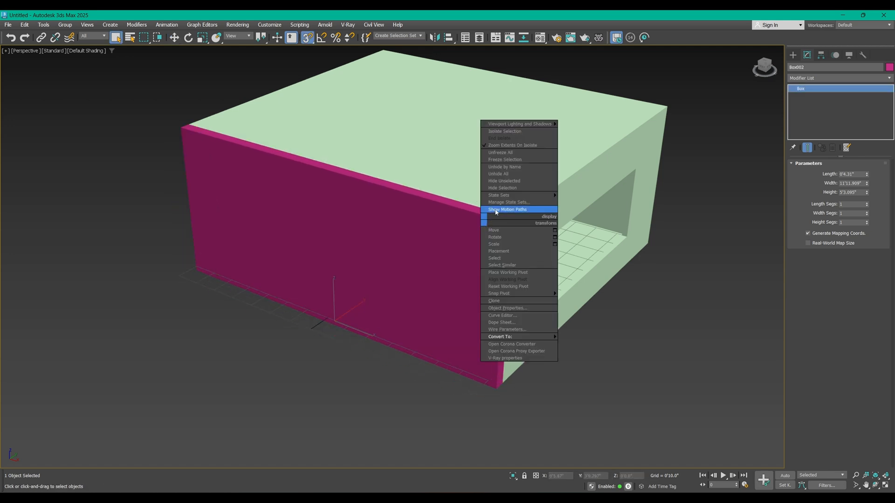
{"action": "left_click", "coordinate": [504, 188]}
- Place a targeted Physical camera in front of the room's open side, with a target distance of about 2'0.516"
{"action": "middle_click_drag", "start_coordinate": [503, 186], "coordinate": [540, 233], "text": "alt"}
{"action": "left_click", "coordinate": [792, 55]}
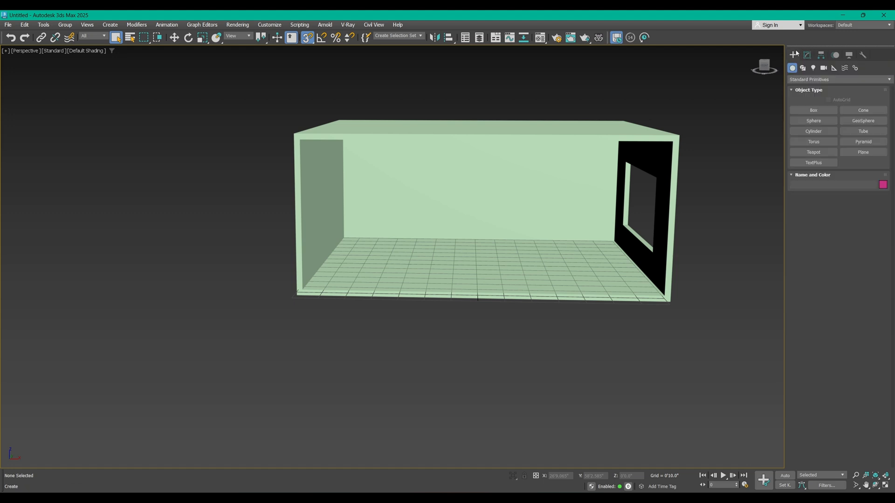
{"action": "left_click", "coordinate": [823, 68]}
{"action": "left_click", "coordinate": [819, 111]}
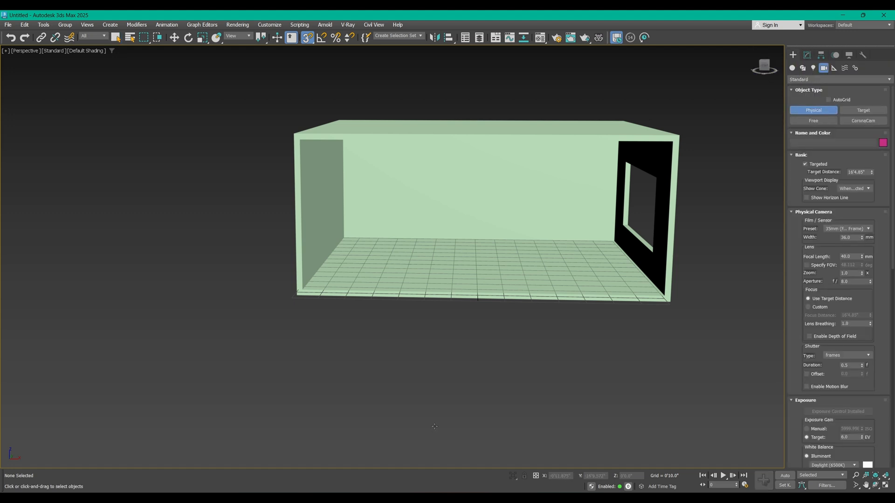
{"action": "left_click_drag", "start_coordinate": [435, 426], "coordinate": [491, 385]}
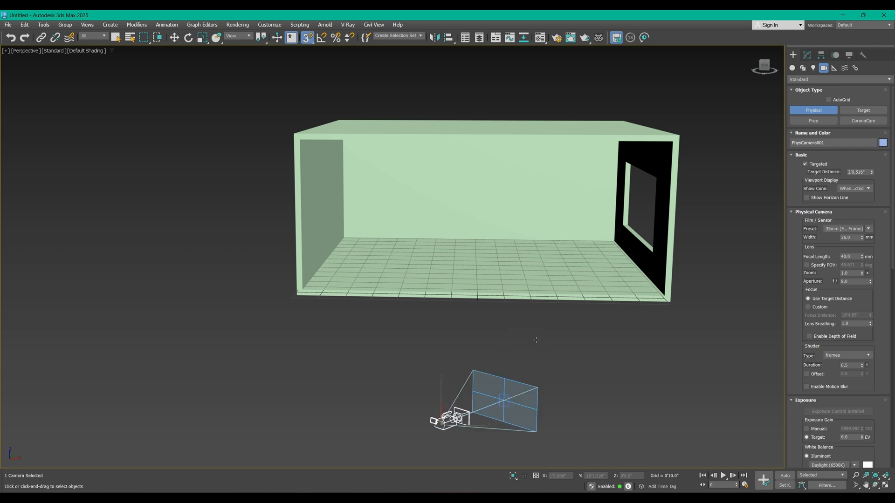
{"action": "right_click", "coordinate": [554, 343]}
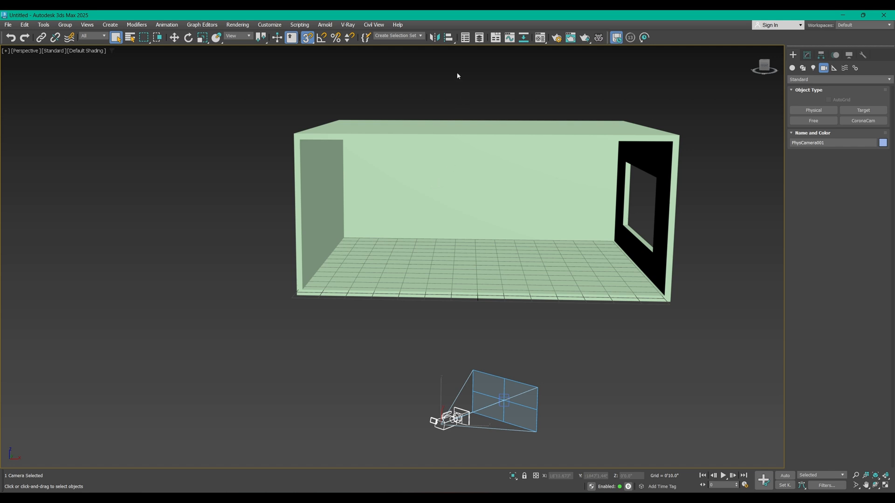
- Align the camera to the room's back wall with the Align Camera tool
{"action": "left_click", "coordinate": [450, 38]}
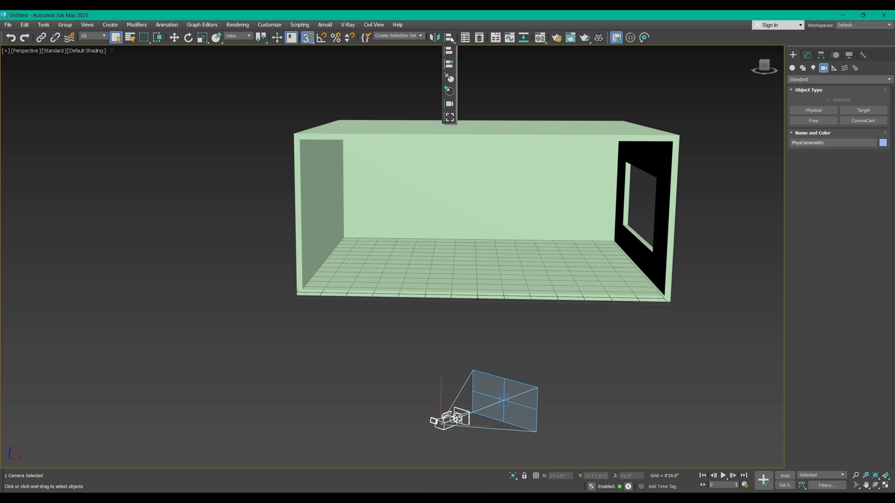
{"action": "left_click_drag", "start_coordinate": [450, 40], "coordinate": [450, 105]}
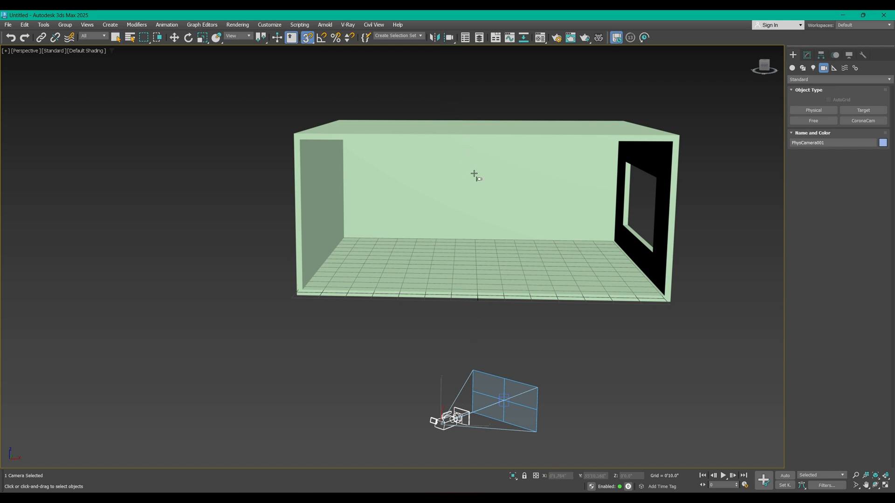
{"action": "left_click", "coordinate": [472, 190]}
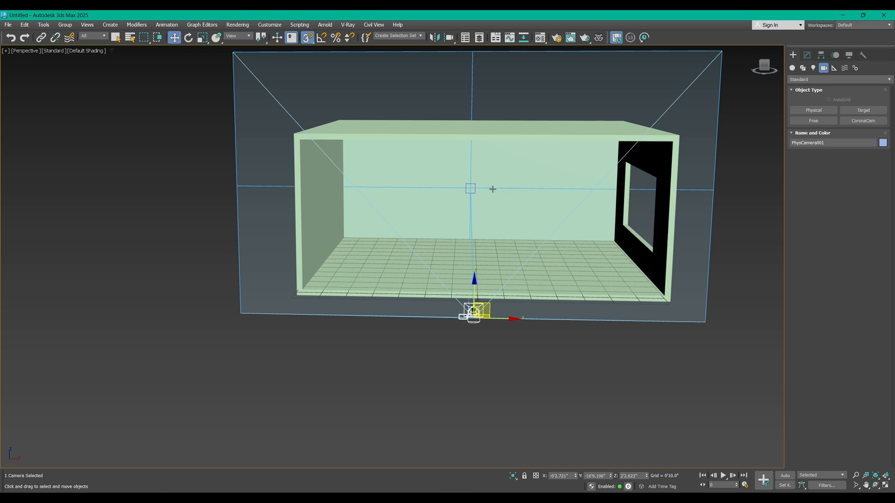
- Switch to the four-viewport layout and show the PhysCamera001 view with default shading in place of the Left view
{"action": "middle_click_drag", "start_coordinate": [505, 201], "coordinate": [537, 206]}
{"action": "key", "text": "alt+w"}
{"action": "middle_click", "coordinate": [277, 160]}
{"action": "key", "text": "z"}
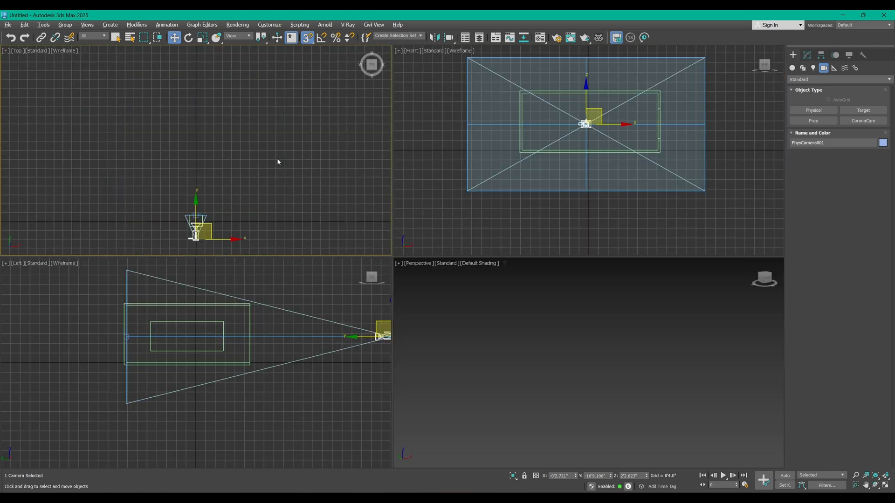
{"action": "middle_click_drag", "start_coordinate": [206, 221], "coordinate": [237, 165]}
{"action": "scroll", "coordinate": [245, 91], "scroll_direction": "up", "scroll_amount": 7}
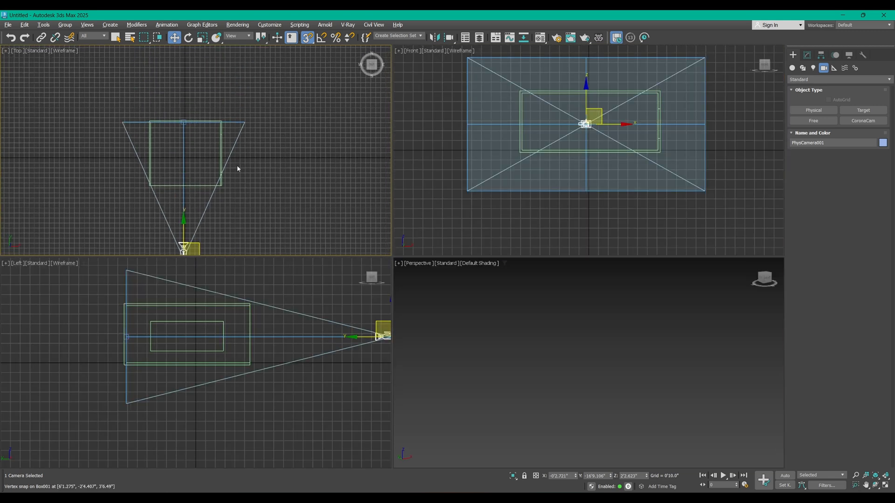
{"action": "middle_click_drag", "start_coordinate": [182, 149], "coordinate": [188, 104]}
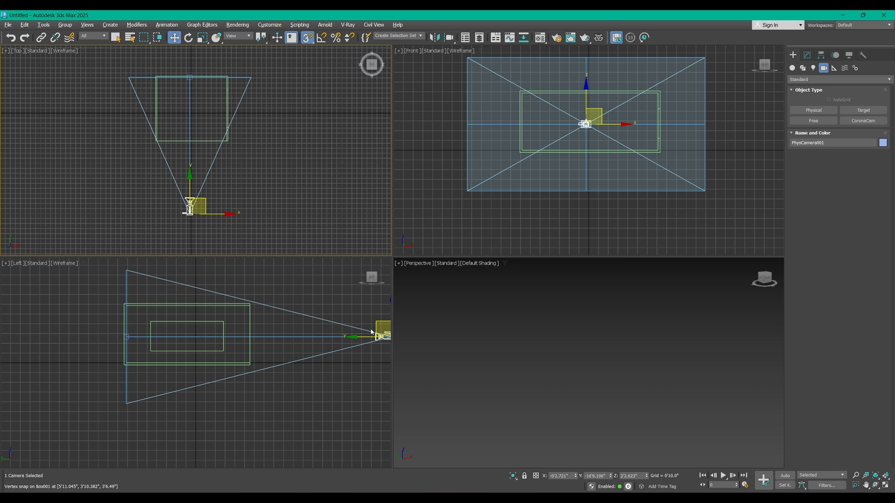
{"action": "middle_click", "coordinate": [463, 301]}
{"action": "middle_click", "coordinate": [254, 332]}
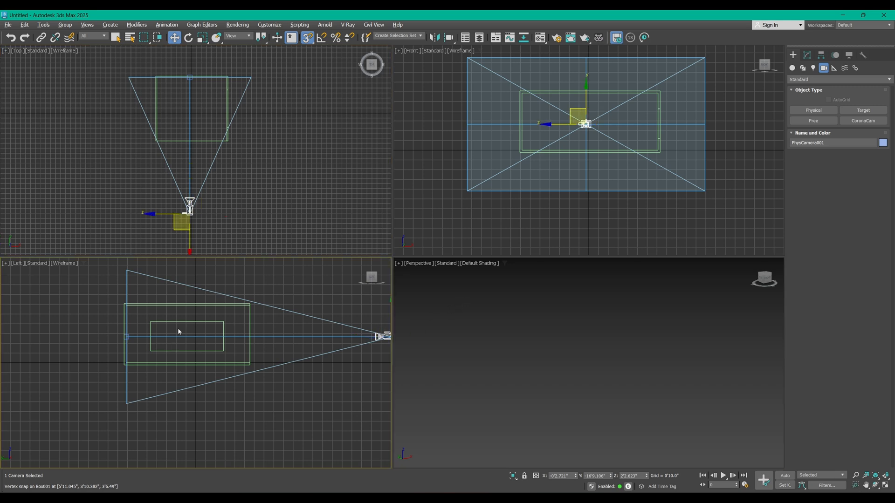
{"action": "key", "text": "c"}
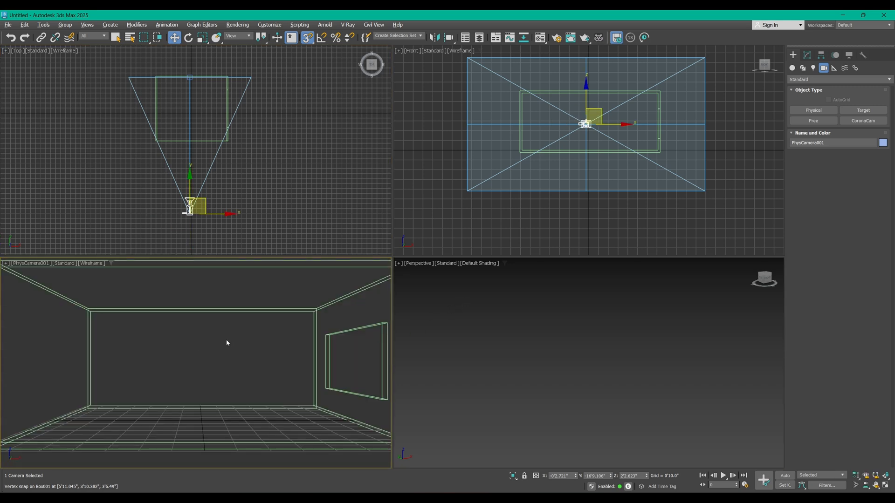
{"action": "key", "text": "F3"}
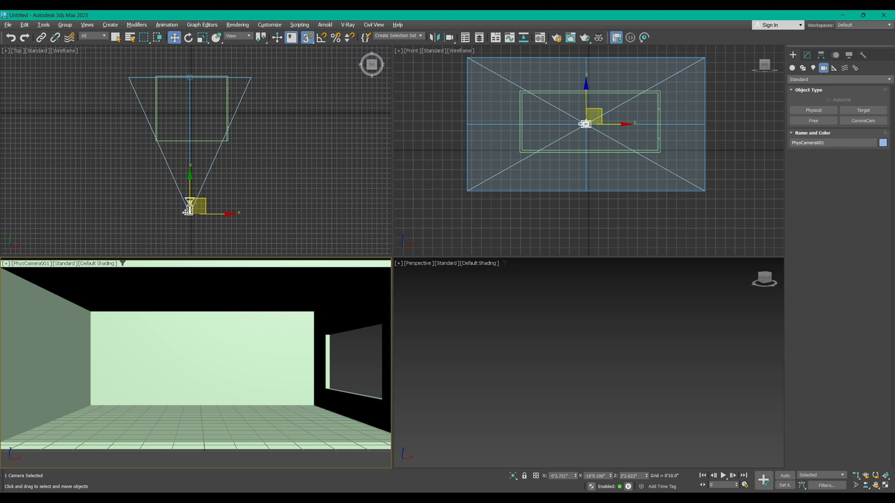
- Move the camera closer to the room along Y, to about -12'8.838"
{"action": "left_click", "coordinate": [185, 212]}
{"action": "left_click_drag", "start_coordinate": [191, 187], "coordinate": [197, 163]}
{"action": "right_click", "coordinate": [190, 334]}
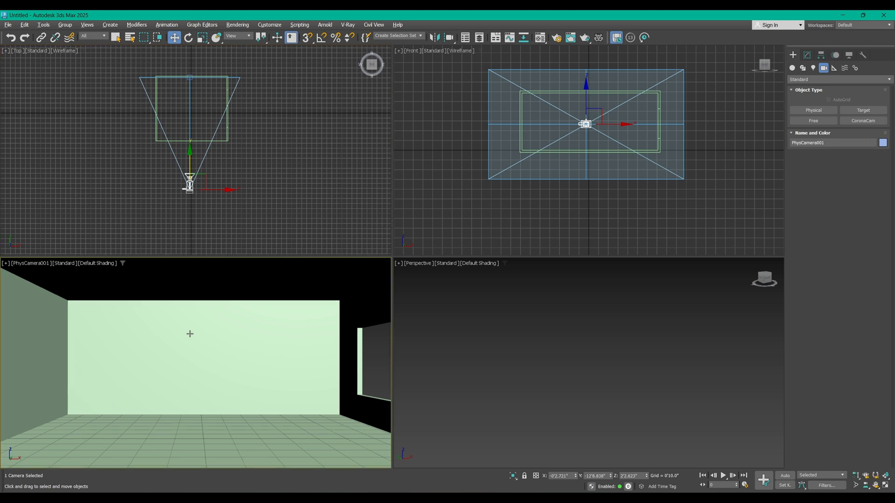
- Unhide all objects to bring back the front wall panel
{"action": "right_click", "coordinate": [194, 314]}
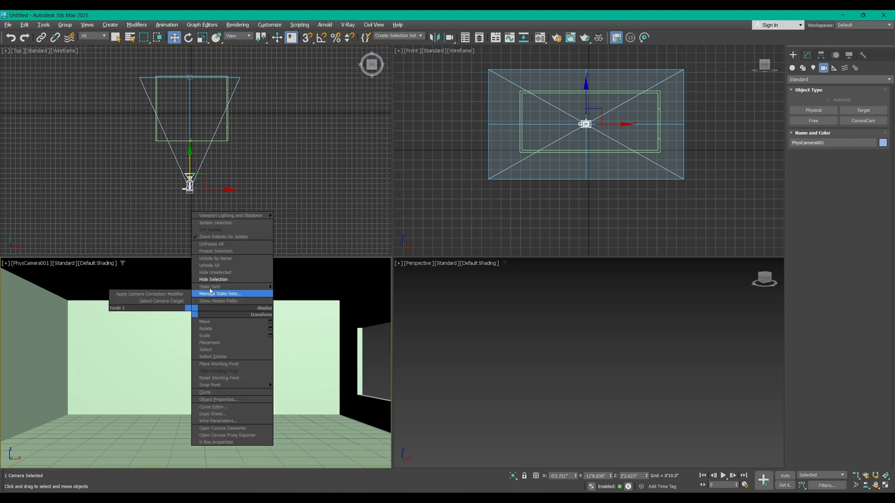
{"action": "left_click", "coordinate": [212, 266]}
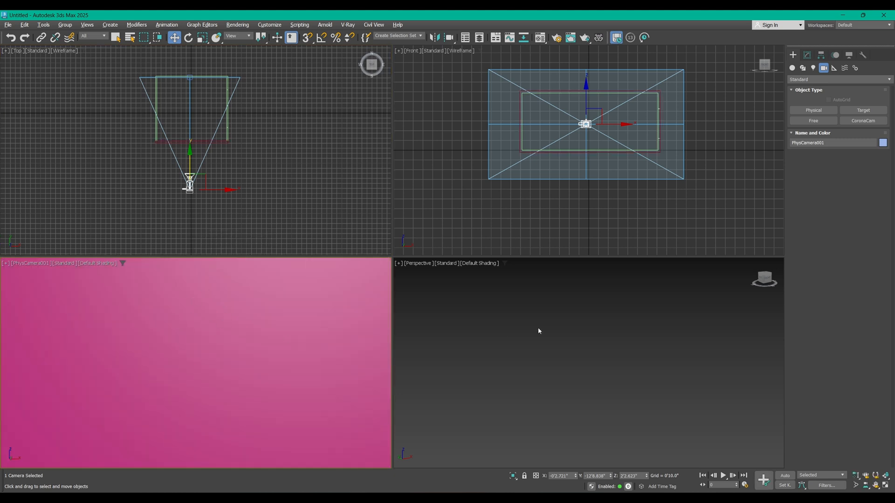
{"action": "left_click", "coordinate": [549, 346]}
{"action": "key", "text": "z"}
{"action": "middle_click_drag", "start_coordinate": [550, 346], "coordinate": [617, 378], "text": "alt"}
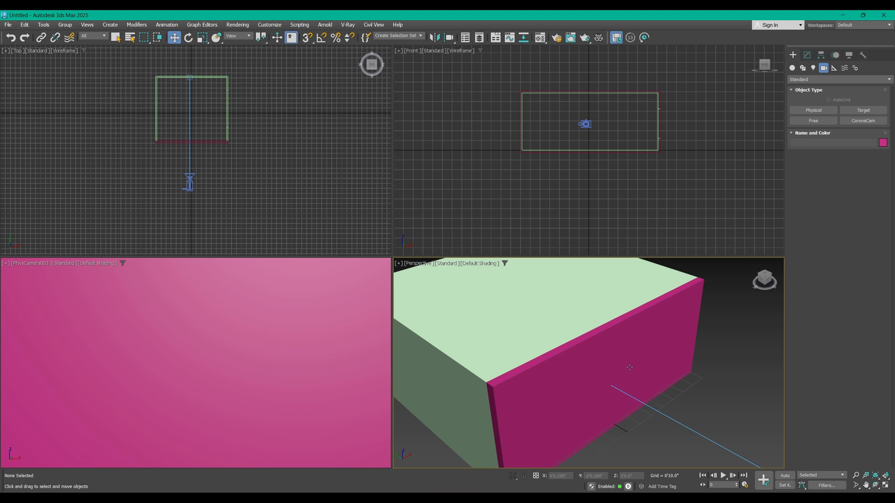
{"action": "scroll", "coordinate": [630, 368], "scroll_direction": "down", "scroll_amount": 3}
- Enable clipping planes on the physical camera and set the near plane to about 8'2.27", just past the front wall
{"action": "left_click", "coordinate": [685, 404]}
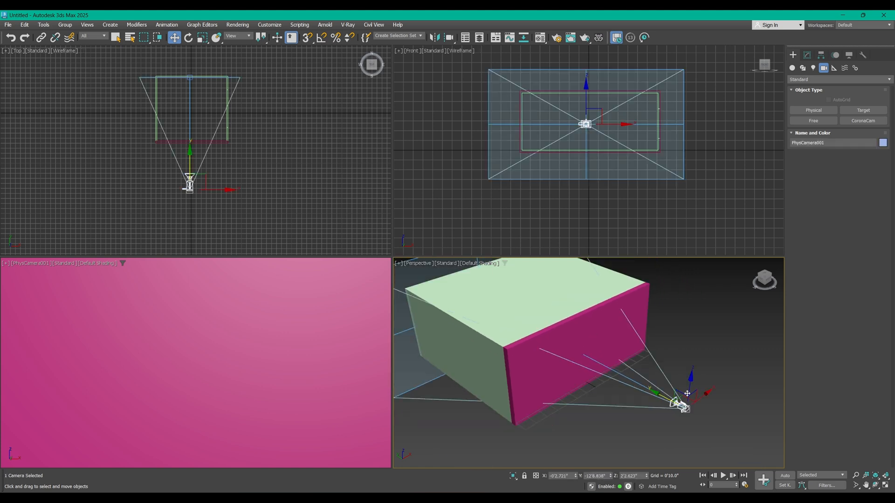
{"action": "left_click", "coordinate": [807, 54]}
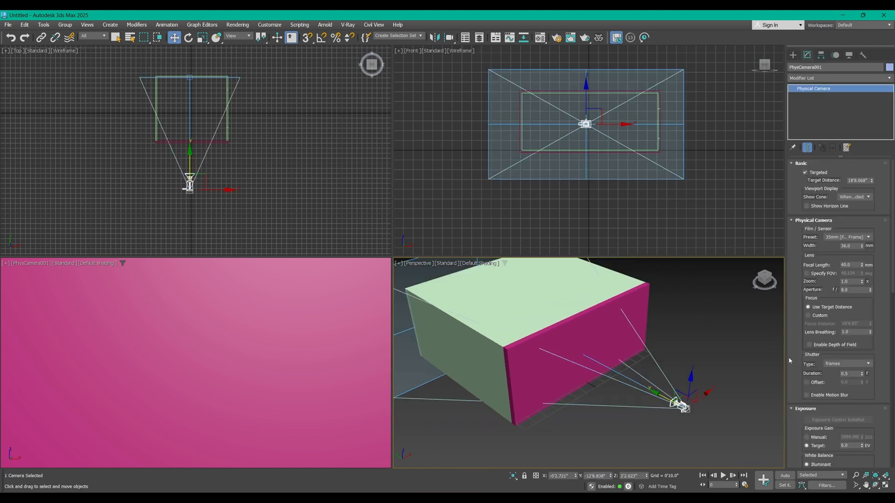
{"action": "scroll", "coordinate": [823, 163], "scroll_direction": "down", "scroll_amount": 3}
{"action": "scroll", "coordinate": [793, 252], "scroll_direction": "down", "scroll_amount": 3}
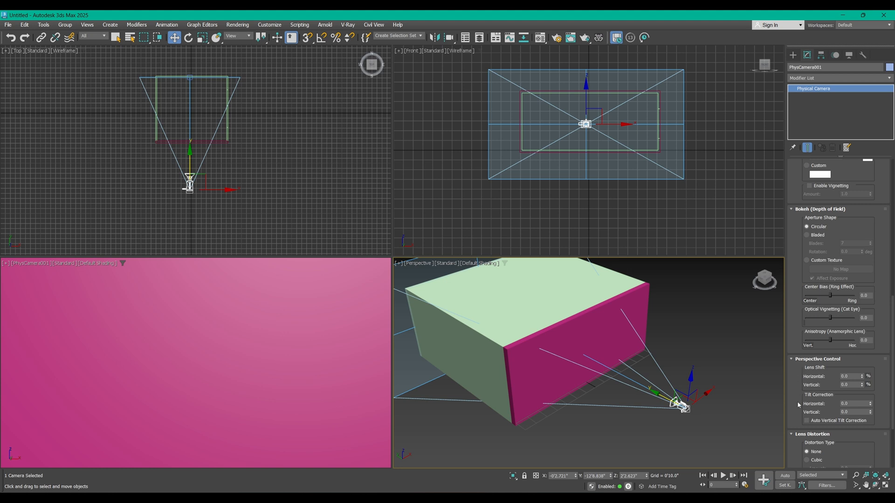
{"action": "scroll", "coordinate": [798, 405], "scroll_direction": "down", "scroll_amount": 3}
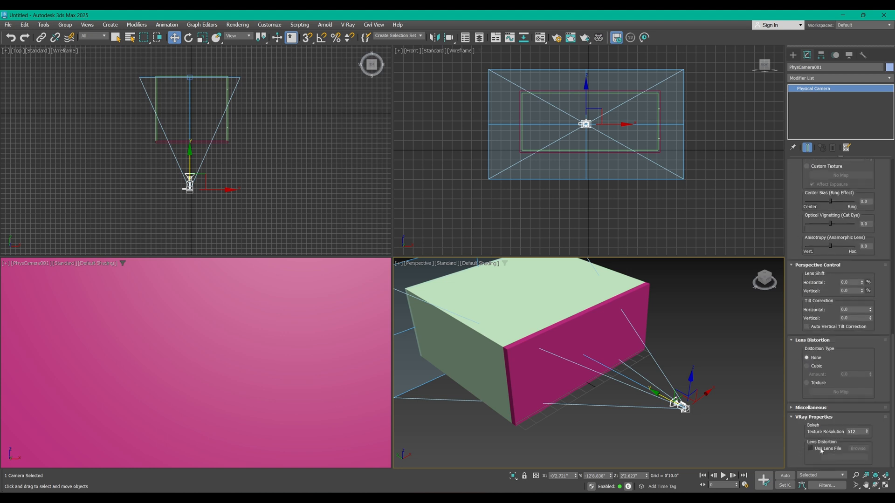
{"action": "left_click", "coordinate": [809, 408]}
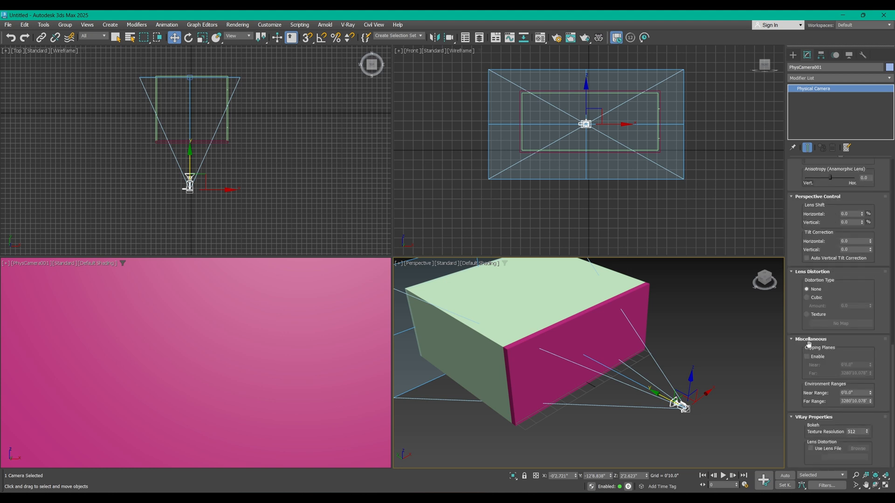
{"action": "left_click", "coordinate": [814, 357]}
{"action": "left_click_drag", "start_coordinate": [870, 366], "coordinate": [518, 278]}
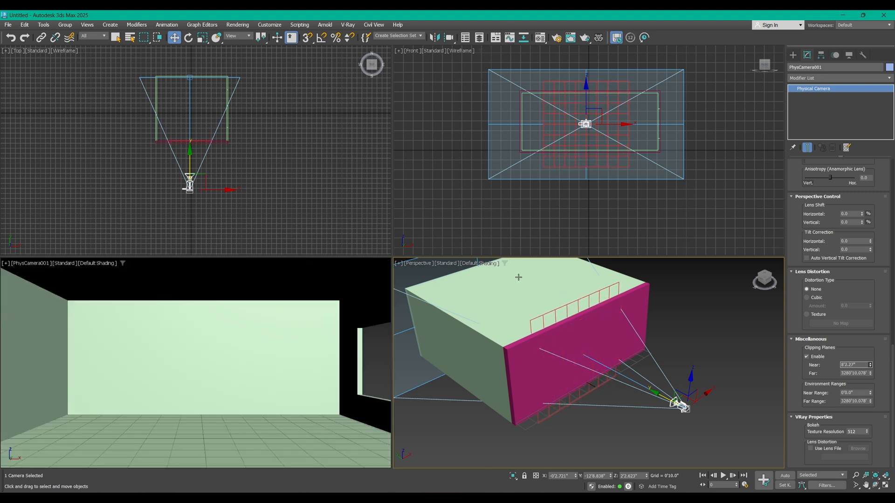
{"action": "scroll", "coordinate": [175, 145], "scroll_direction": "up", "scroll_amount": 6}
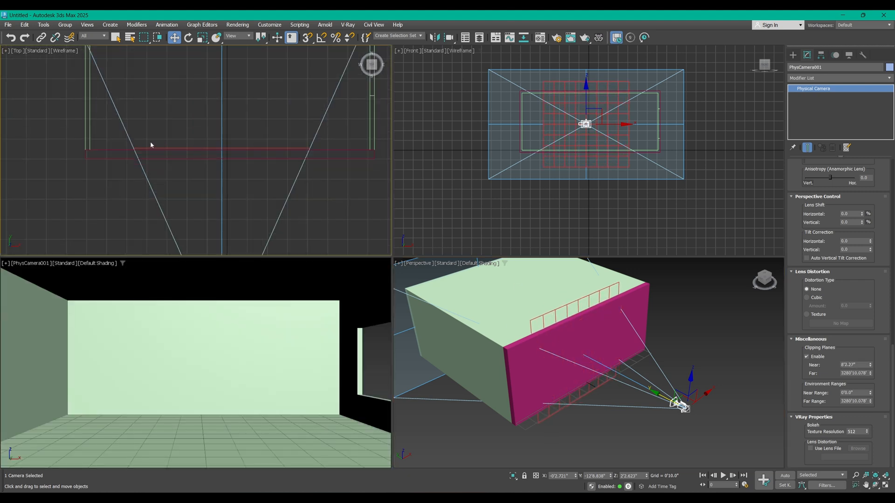
{"action": "scroll", "coordinate": [234, 156], "scroll_direction": "up", "scroll_amount": 3}
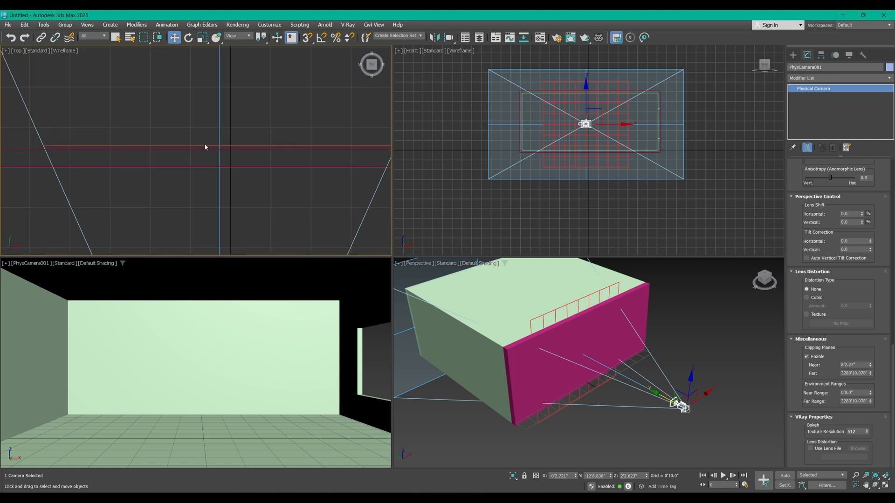
{"action": "scroll", "coordinate": [207, 144], "scroll_direction": "up", "scroll_amount": 3}
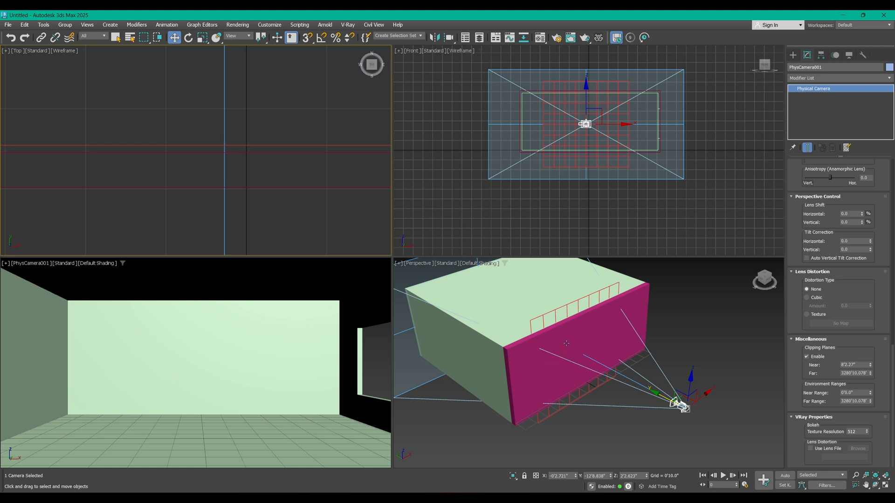
- Assign the 01 - Default physical material to both the room and the front wall panel
{"action": "left_click", "coordinate": [597, 316]}
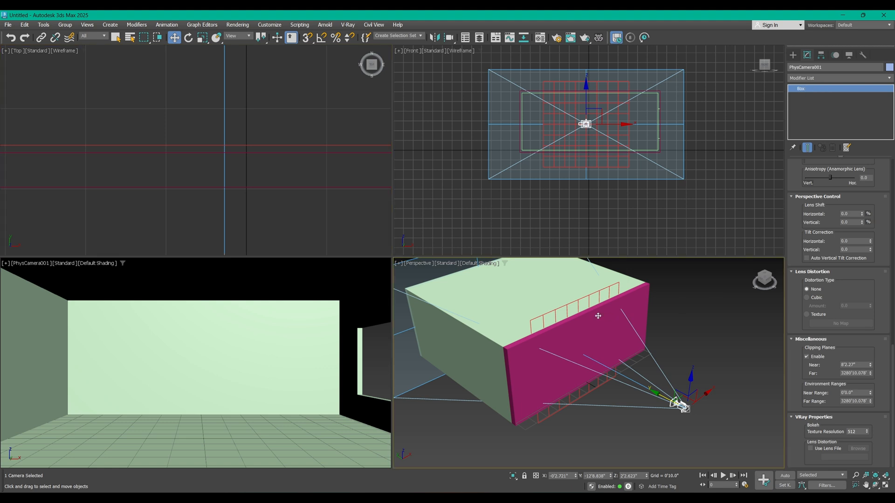
{"action": "key", "text": "q"}
{"action": "left_click", "coordinate": [685, 320]}
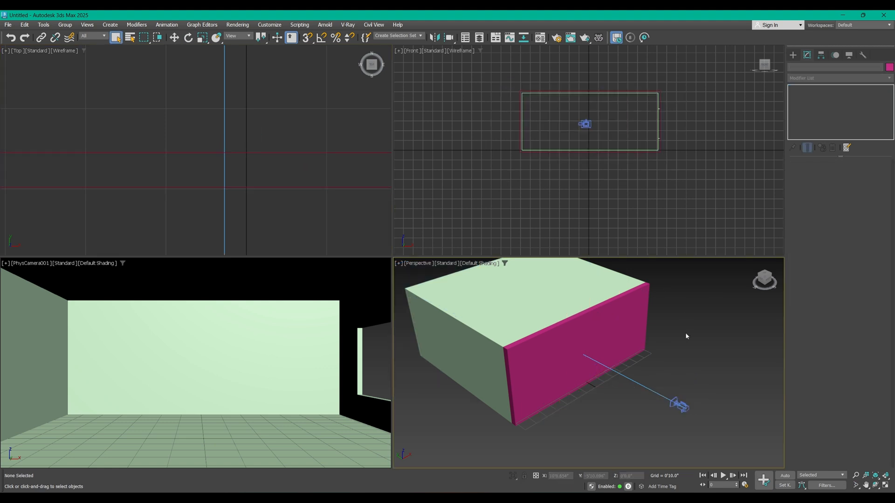
{"action": "left_click", "coordinate": [261, 361]}
{"action": "left_click", "coordinate": [606, 333]}
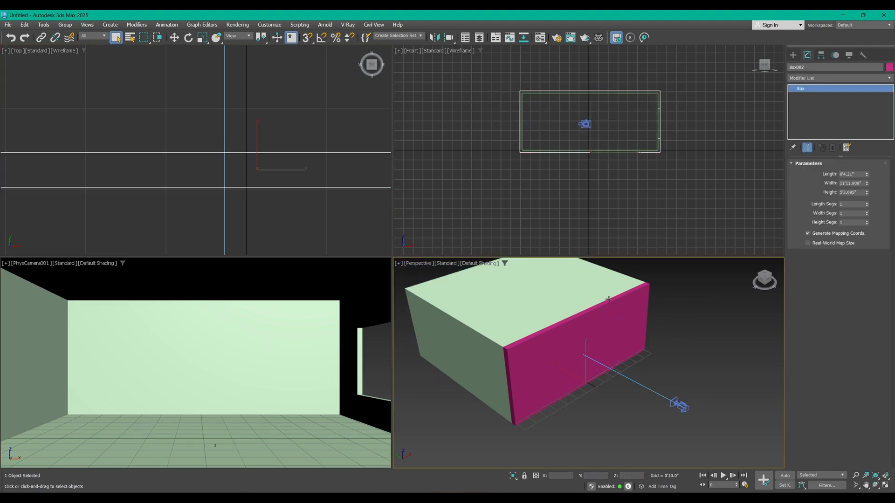
{"action": "left_click", "coordinate": [604, 292], "text": "ctrl"}
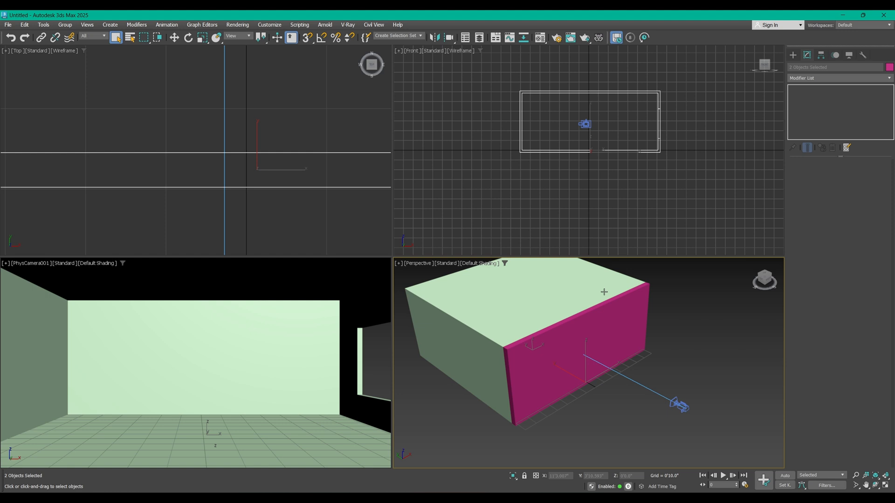
{"action": "key", "text": "m"}
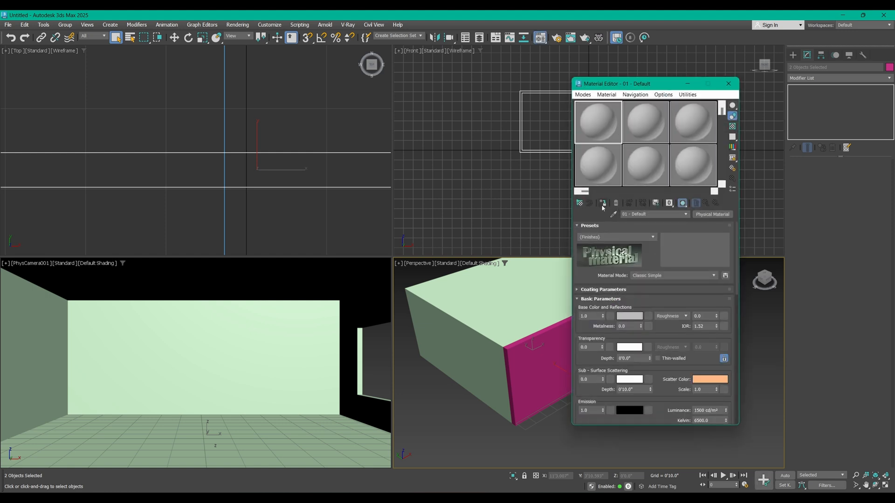
{"action": "left_click", "coordinate": [602, 203]}
- Switch the material from Roughness to Glossiness and set its base color to pure white (FFFFFF)
{"action": "left_click", "coordinate": [671, 316]}
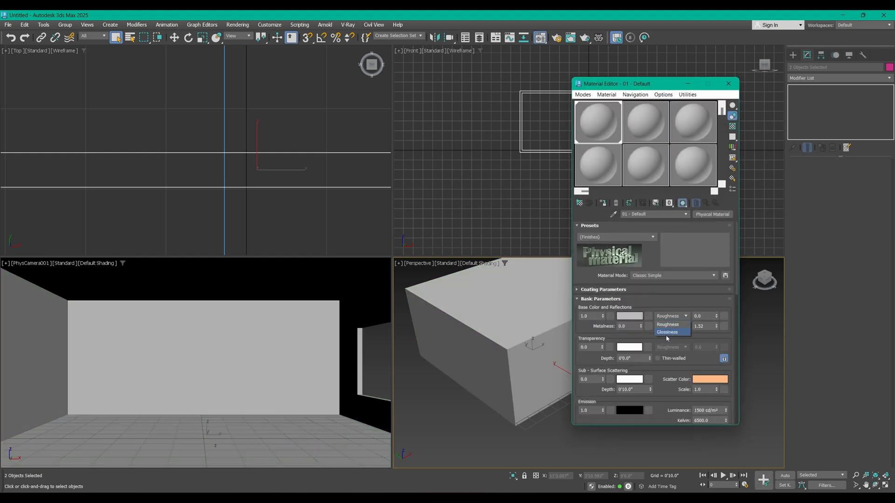
{"action": "left_click", "coordinate": [667, 332]}
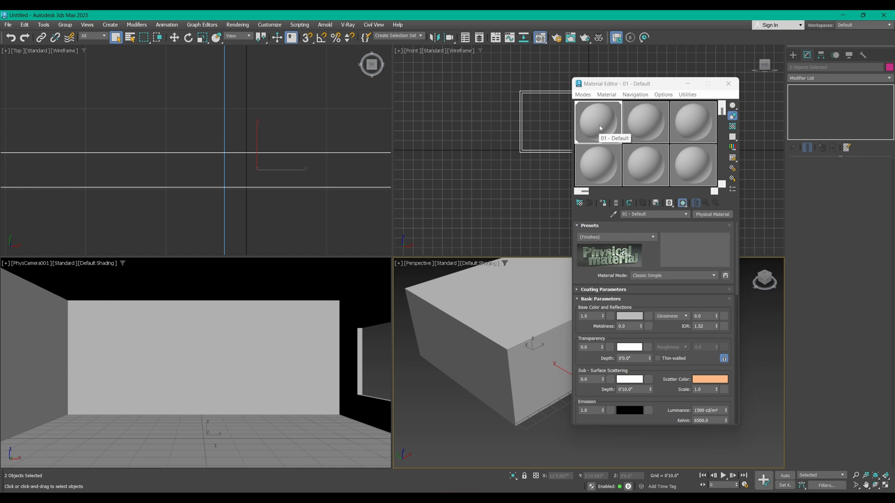
{"action": "left_click", "coordinate": [629, 316]}
{"action": "left_click_drag", "start_coordinate": [478, 275], "coordinate": [478, 288]}
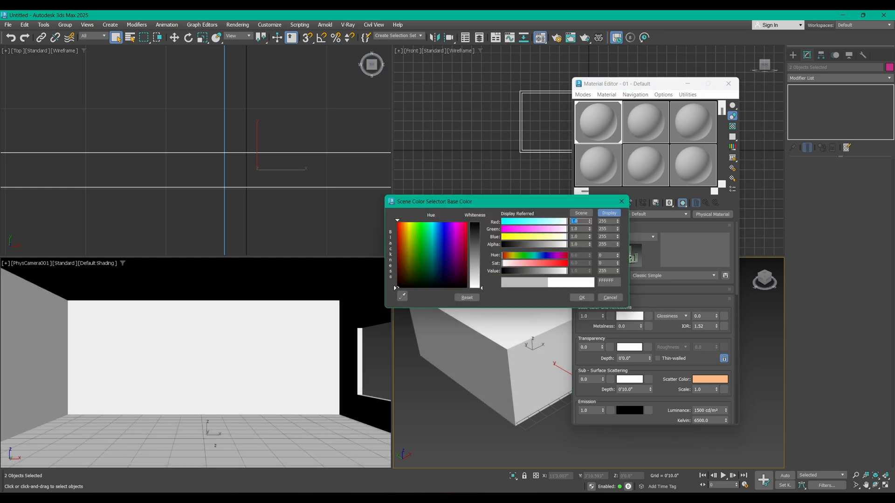
{"action": "left_click", "coordinate": [582, 298]}
{"action": "left_click", "coordinate": [729, 84]}
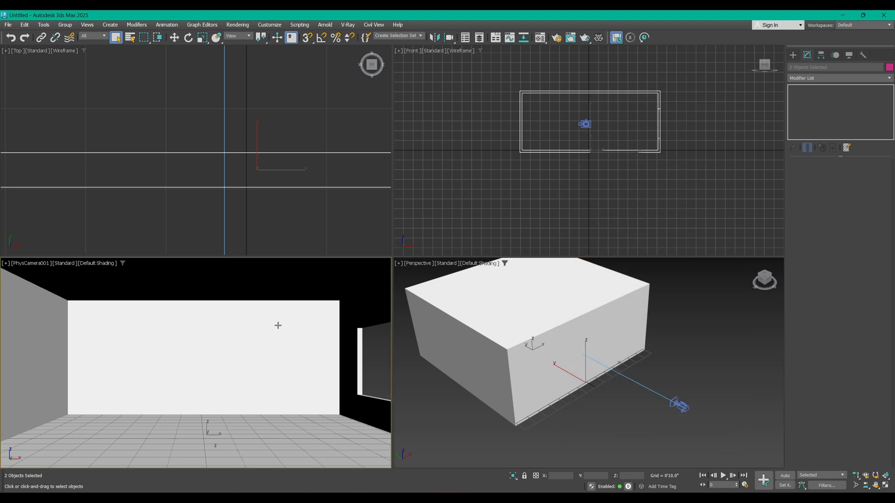
- Create a teapot with a radius of about 1'0.8" on the room floor, toward the window side
{"action": "left_click", "coordinate": [793, 55]}
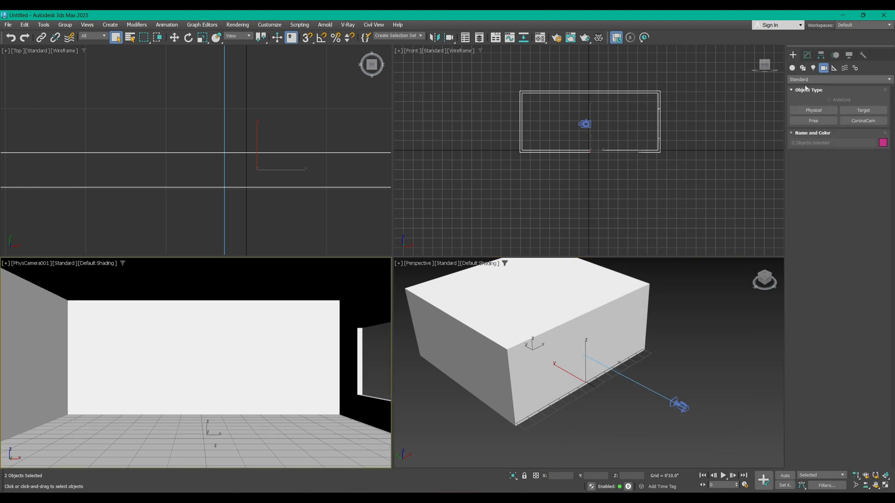
{"action": "left_click", "coordinate": [792, 68]}
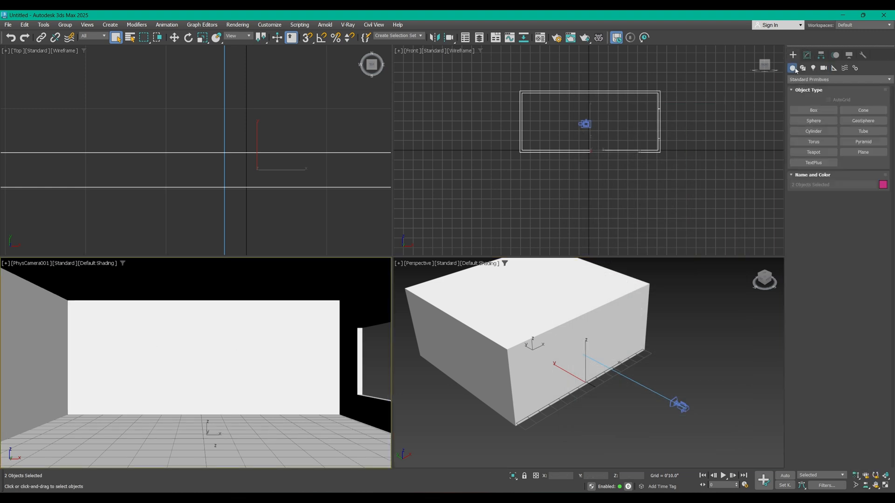
{"action": "left_click", "coordinate": [813, 151]}
{"action": "left_click_drag", "start_coordinate": [280, 420], "coordinate": [327, 415]}
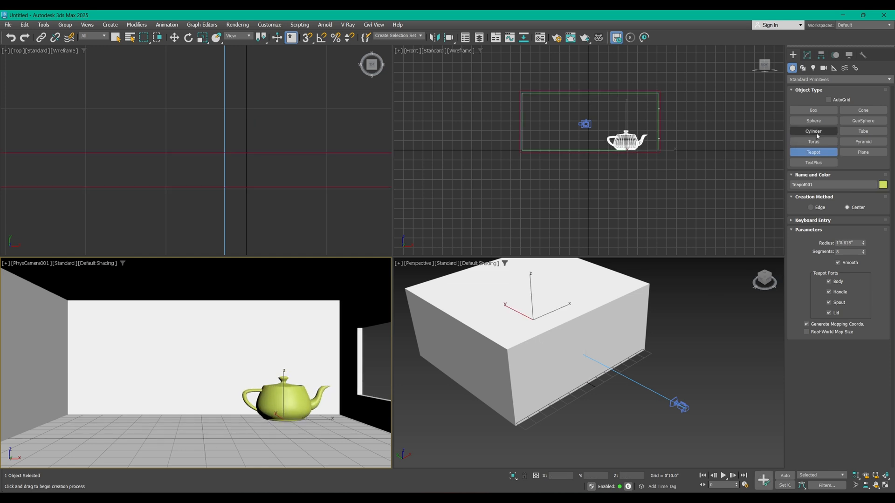
- Create a sphere inside the room and move it sideways toward the teapot, near the room's middle
{"action": "left_click", "coordinate": [814, 131]}
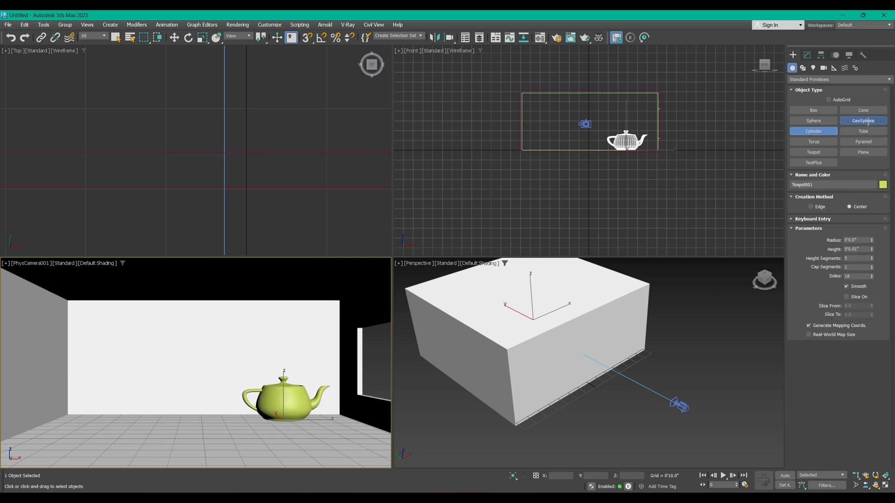
{"action": "left_click", "coordinate": [813, 121]}
{"action": "left_click_drag", "start_coordinate": [140, 431], "coordinate": [168, 434]}
{"action": "key", "text": "w"}
{"action": "left_click_drag", "start_coordinate": [140, 402], "coordinate": [205, 400]}
- Raise the sphere to a Z position of about 1'1.6" so that it rests on the floor
{"action": "right_click", "coordinate": [628, 191]}
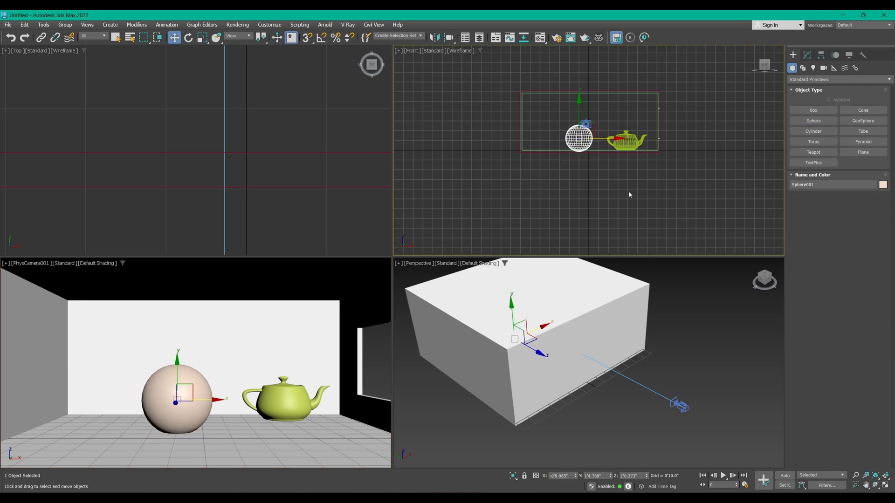
{"action": "key", "text": "z"}
{"action": "left_click_drag", "start_coordinate": [591, 126], "coordinate": [605, 119]}
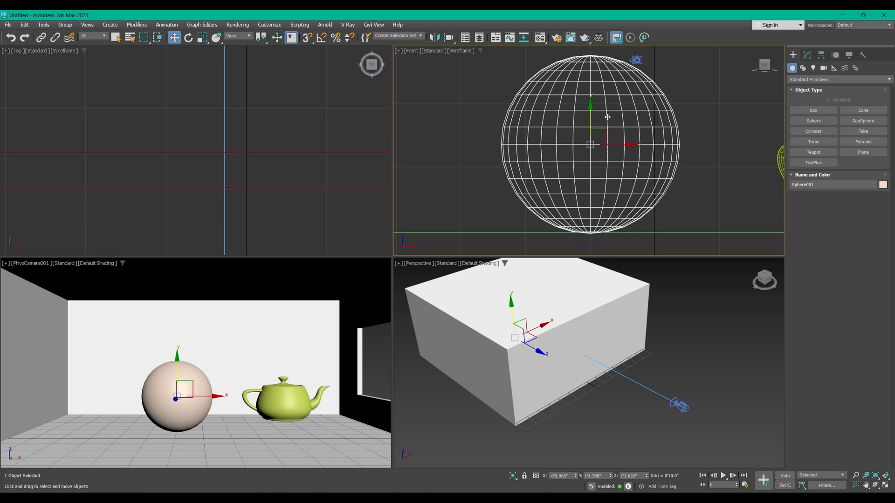
{"action": "left_click", "coordinate": [563, 347]}
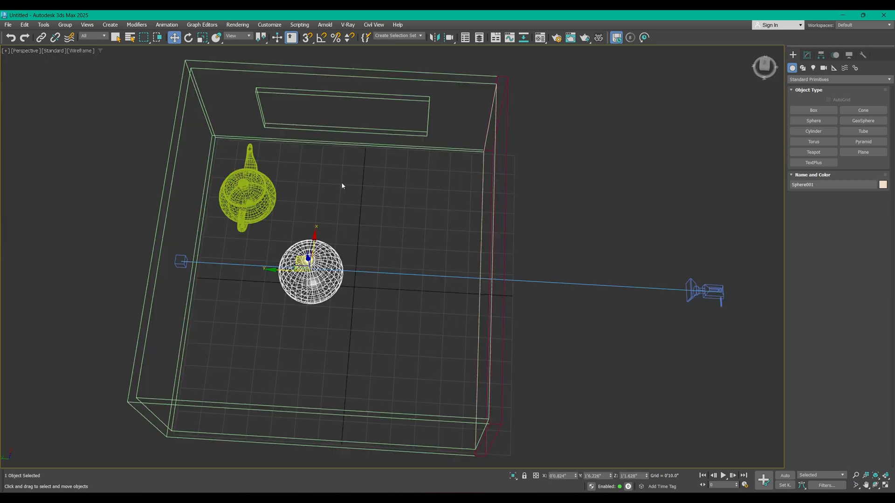
- Examine how the sphere meets the room floor, in shaded perspective and in the front wireframe view
{"action": "middle_click_drag", "start_coordinate": [342, 183], "coordinate": [285, 176], "text": "alt"}
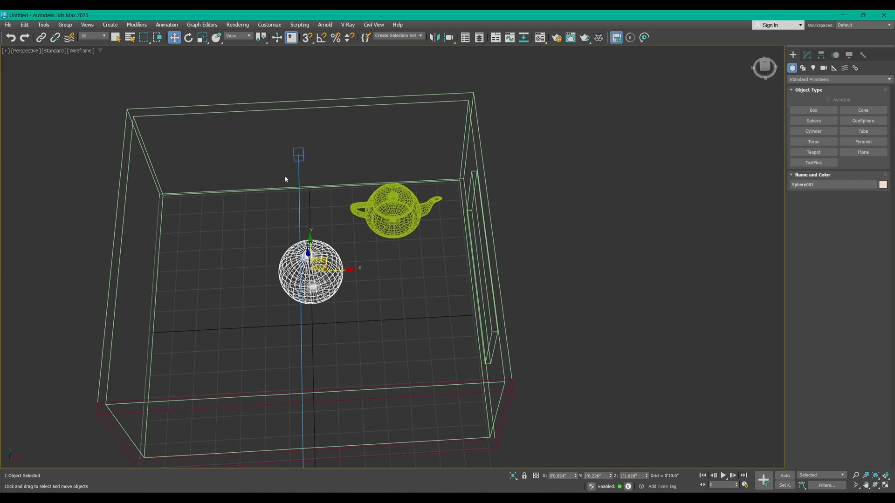
{"action": "mouse_move", "coordinate": [344, 334]}
{"action": "middle_mouse_down", "text": "alt"}
{"action": "mouse_move", "coordinate": [334, 292]}
{"action": "mouse_move", "coordinate": [349, 324]}
{"action": "middle_mouse_up", "text": "alt"}
{"action": "key", "text": "F3"}
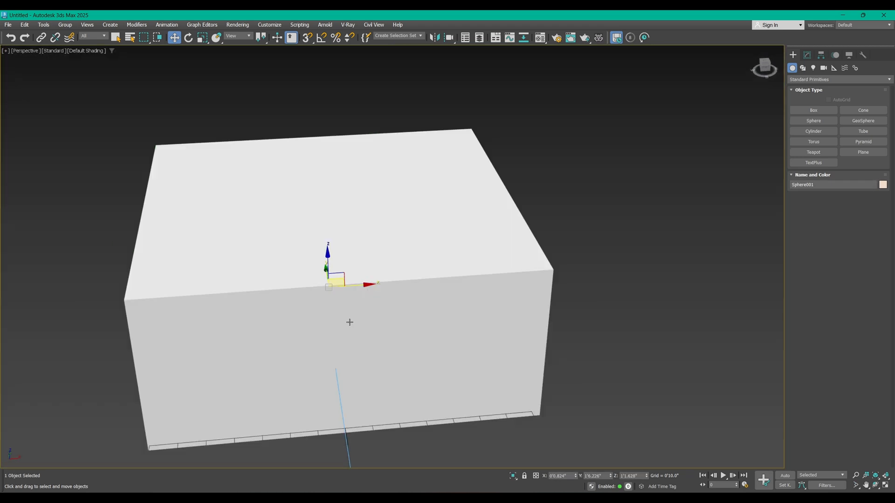
{"action": "scroll", "coordinate": [349, 324], "scroll_direction": "up", "scroll_amount": 10}
{"action": "scroll", "coordinate": [320, 286], "scroll_direction": "up", "scroll_amount": 3}
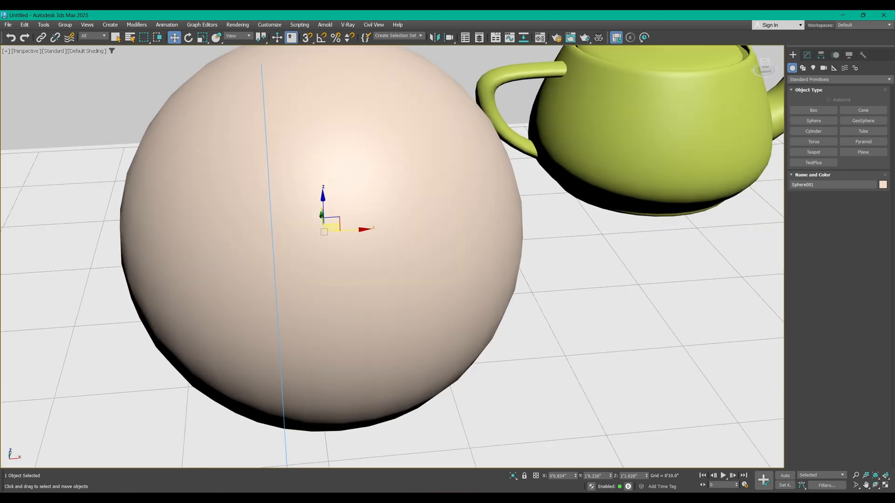
{"action": "middle_click_drag", "start_coordinate": [320, 259], "coordinate": [420, 208]}
{"action": "key", "text": "alt+w"}
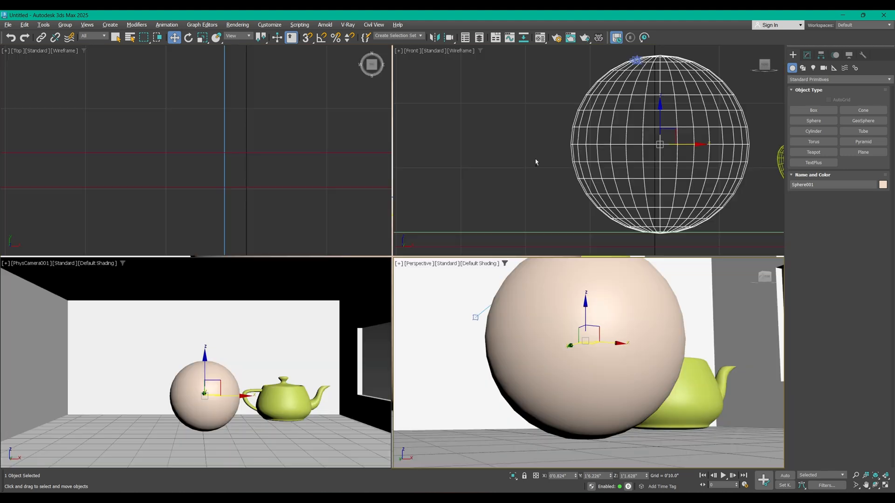
{"action": "middle_click_drag", "start_coordinate": [675, 146], "coordinate": [605, 152]}
{"action": "key", "text": "alt+w"}
{"action": "middle_click_drag", "start_coordinate": [490, 290], "coordinate": [520, 242]}
{"action": "scroll", "coordinate": [431, 349], "scroll_direction": "up", "scroll_amount": 5}
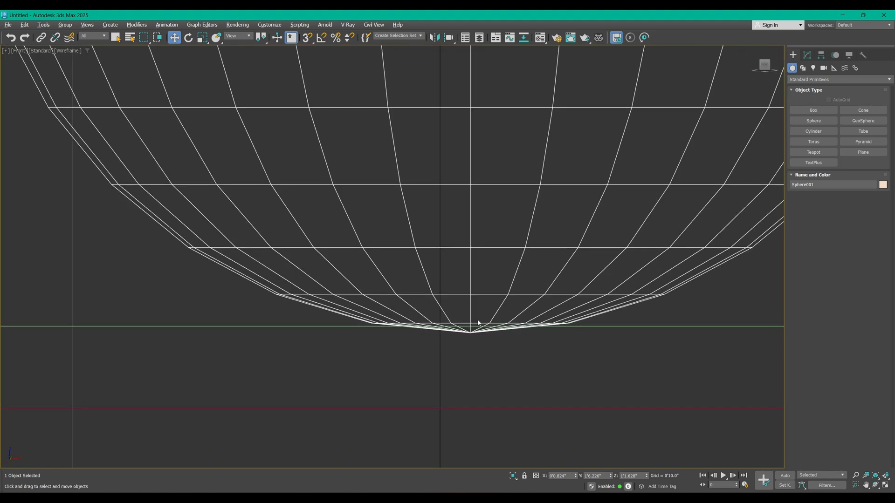
{"action": "key", "text": "alt+w"}
{"action": "key", "text": "alt+w"}
{"action": "scroll", "coordinate": [421, 254], "scroll_direction": "up", "scroll_amount": 6}
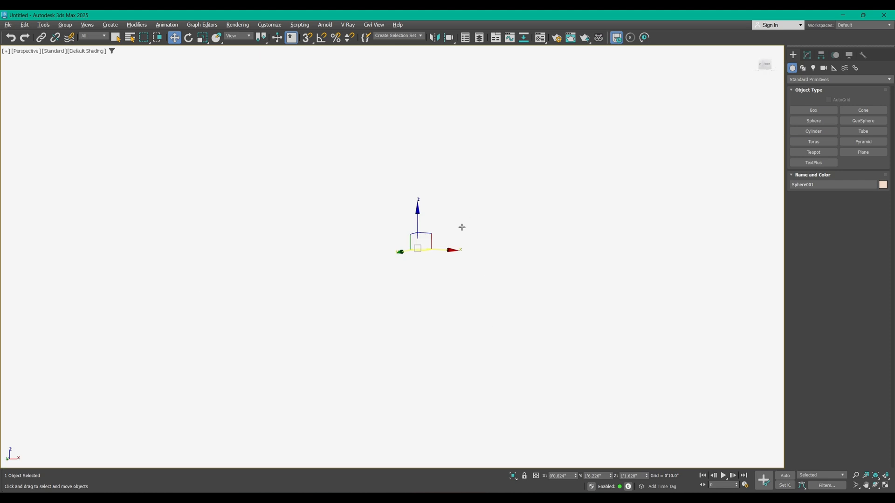
- Hide the front wall box to open up the room interior in the shaded perspective view
{"action": "key", "text": "q"}
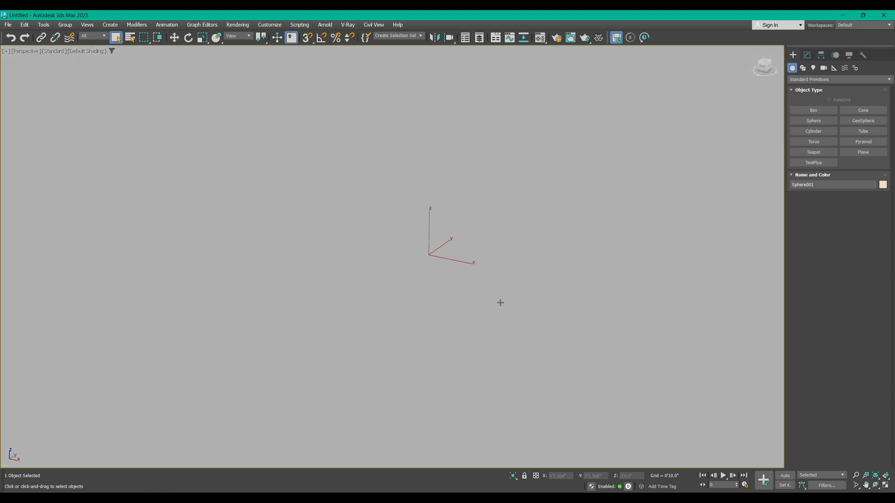
{"action": "scroll", "coordinate": [501, 303], "scroll_direction": "down", "scroll_amount": 8}
{"action": "scroll", "coordinate": [500, 303], "scroll_direction": "down", "scroll_amount": 3}
{"action": "mouse_move", "coordinate": [501, 303]}
{"action": "middle_mouse_down", "text": "alt"}
{"action": "mouse_move", "coordinate": [467, 306]}
{"action": "mouse_move", "coordinate": [495, 302]}
{"action": "middle_mouse_up", "text": "alt"}
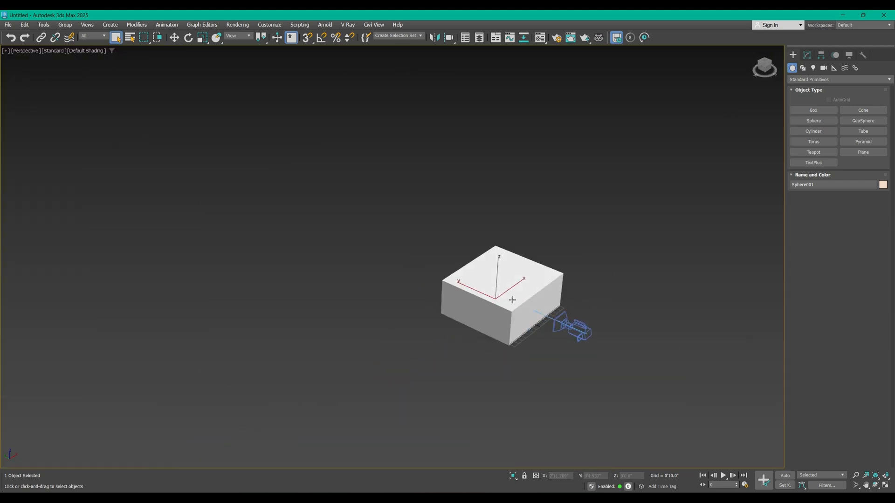
{"action": "left_click", "coordinate": [495, 302]}
{"action": "scroll", "coordinate": [483, 322], "scroll_direction": "up", "scroll_amount": 4}
{"action": "left_click", "coordinate": [551, 320]}
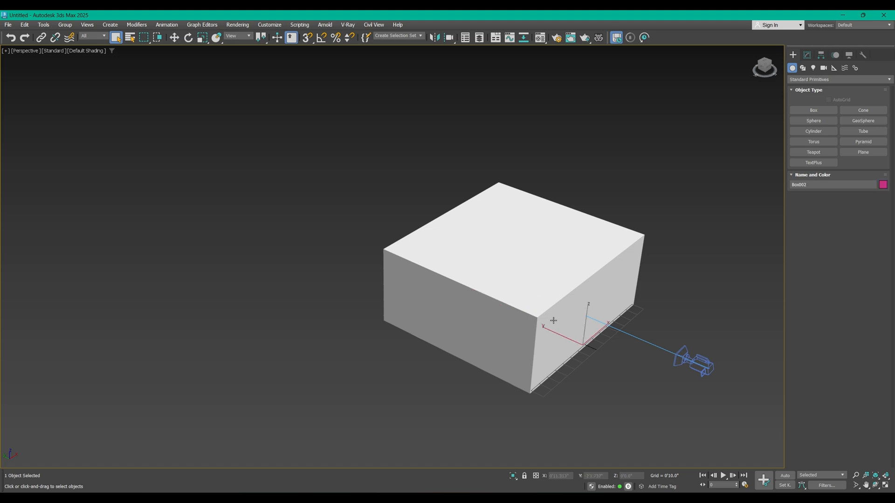
{"action": "right_click", "coordinate": [552, 318]}
{"action": "left_click", "coordinate": [575, 286]}
{"action": "middle_click_drag", "start_coordinate": [583, 299], "coordinate": [508, 303], "text": "alt"}
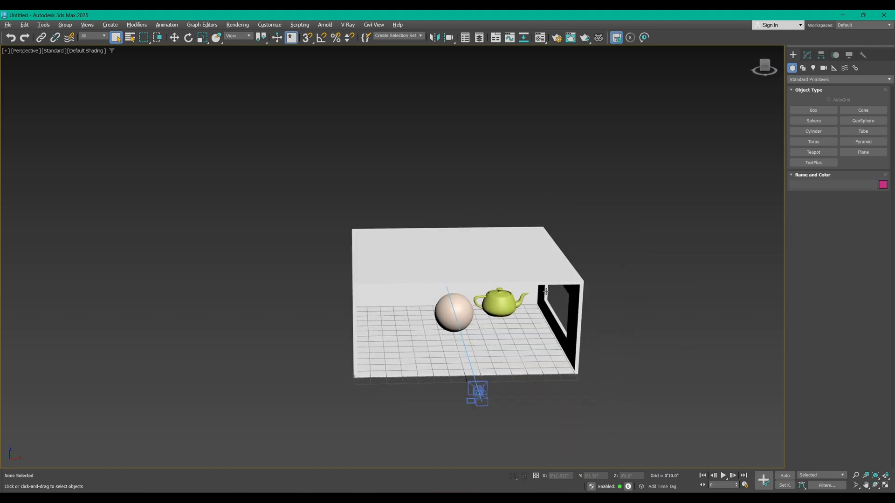
- Use Select and Place to set the teapot and then the sphere on the room floor, slightly nearer the open front
{"action": "scroll", "coordinate": [506, 305], "scroll_direction": "up", "scroll_amount": 5}
{"action": "left_click", "coordinate": [482, 292]}
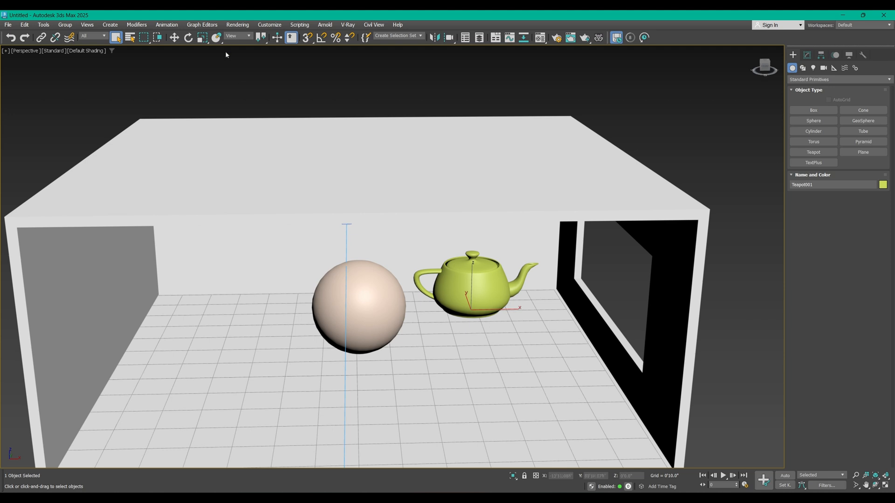
{"action": "left_click", "coordinate": [217, 38]}
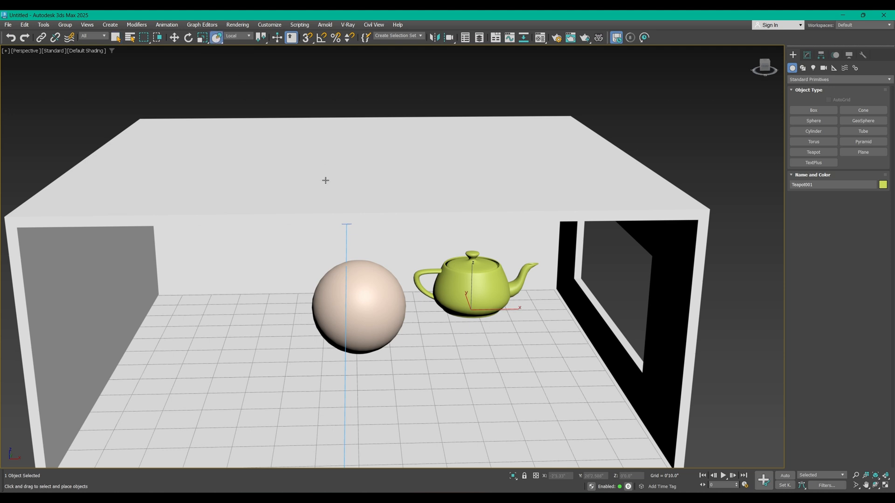
{"action": "left_click_drag", "start_coordinate": [479, 286], "coordinate": [477, 325]}
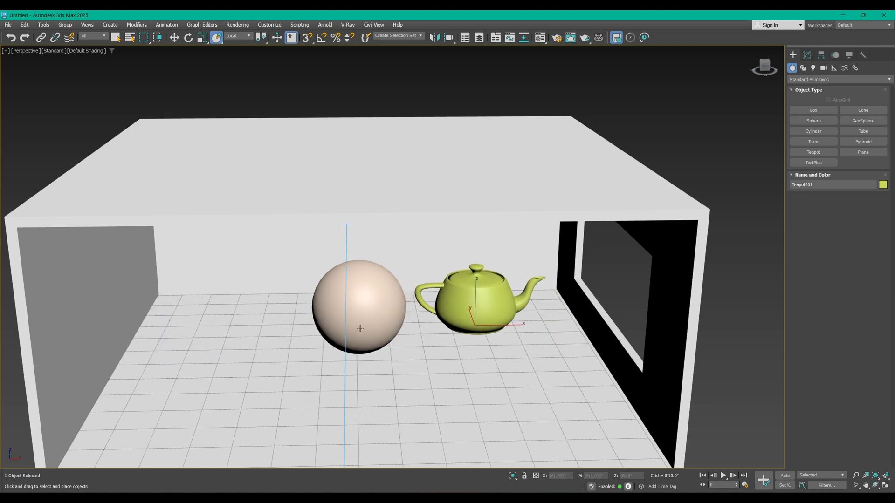
{"action": "left_click_drag", "start_coordinate": [360, 328], "coordinate": [357, 340]}
{"action": "middle_click_drag", "start_coordinate": [357, 339], "coordinate": [365, 278]}
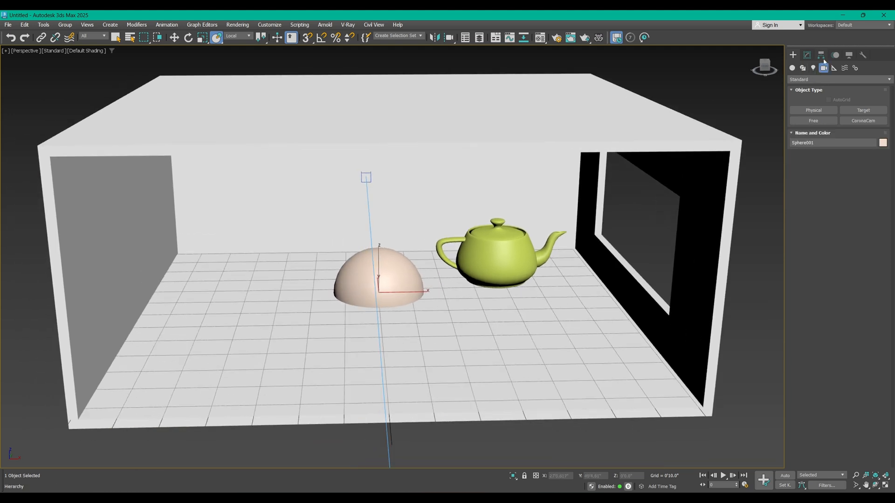
- Turn on Affect Pivot Only for the sphere and enable 3D snapping in the front view
{"action": "left_click", "coordinate": [822, 56]}
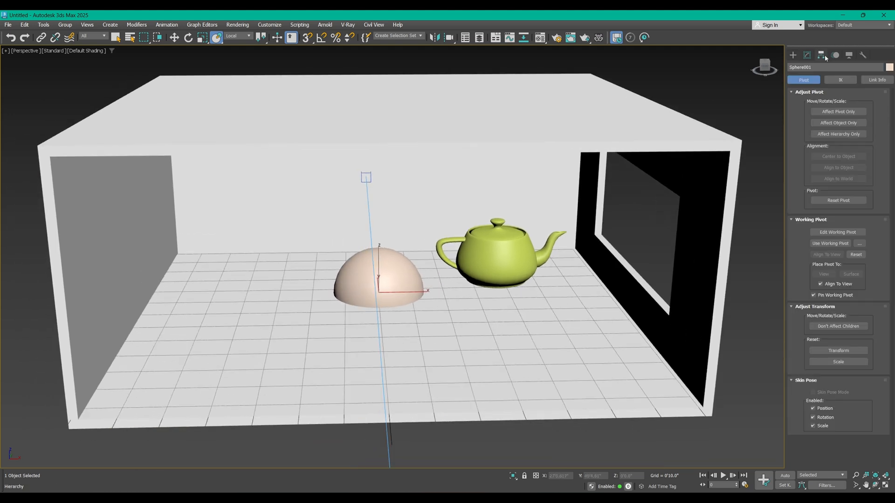
{"action": "left_click", "coordinate": [828, 112]}
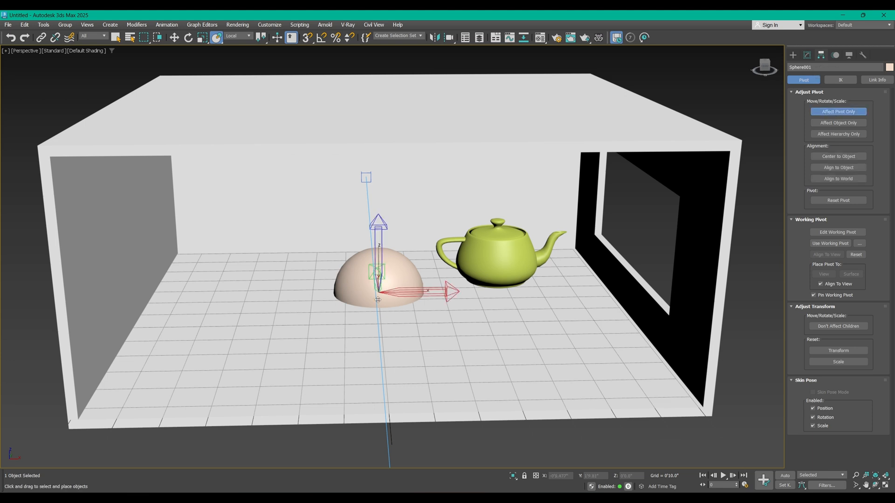
{"action": "key", "text": "alt+w"}
{"action": "left_click", "coordinate": [548, 171]}
{"action": "key", "text": "alt+w"}
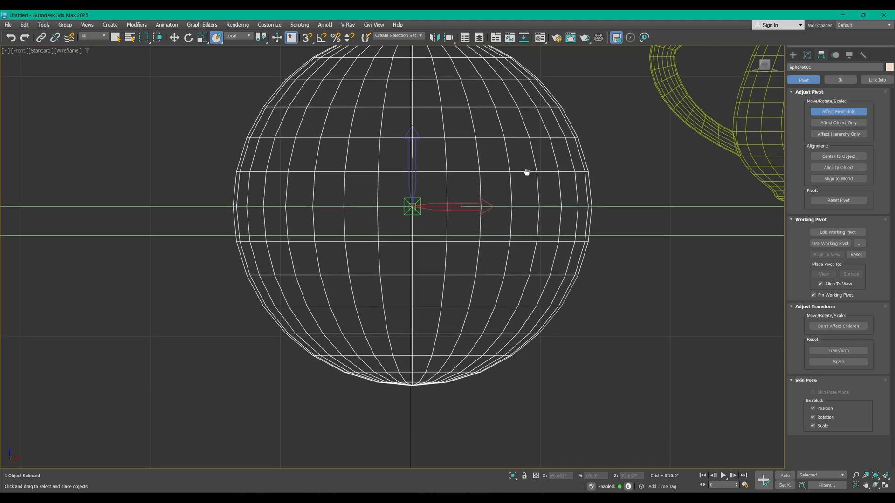
{"action": "left_click", "coordinate": [308, 37]}
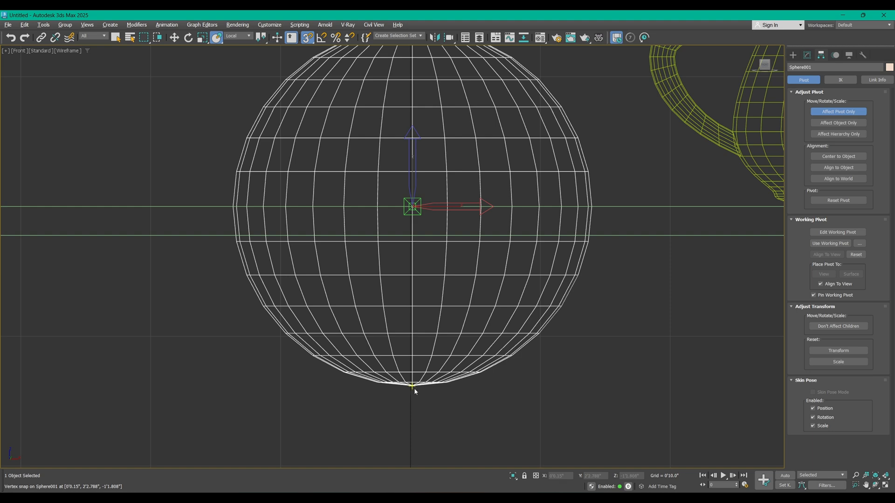
- Try to move the sphere's pivot to its lowest vertex in the front view
{"action": "left_click_drag", "start_coordinate": [412, 207], "coordinate": [411, 384]}
{"action": "scroll", "coordinate": [421, 357], "scroll_direction": "down", "scroll_amount": 3}
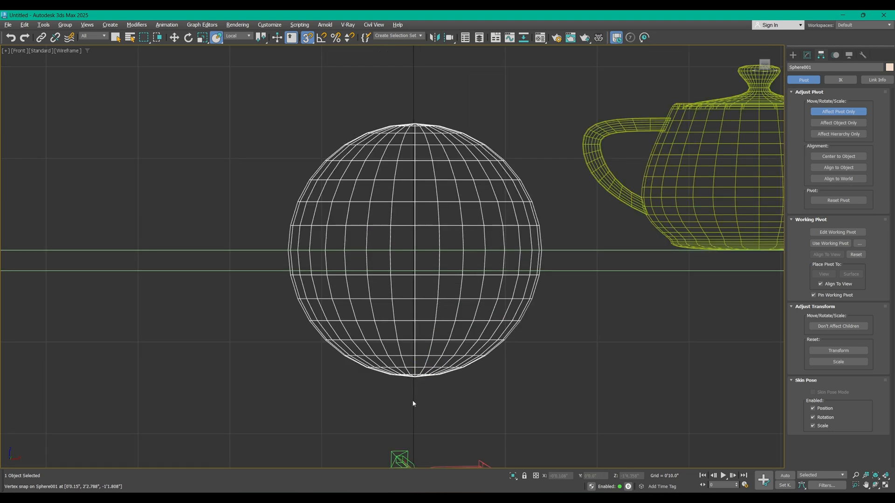
{"action": "scroll", "coordinate": [413, 405], "scroll_direction": "up", "scroll_amount": 2}
{"action": "key", "text": "ctrl+z"}
- Snap the sphere's pivot to its bottom pole vertex in the wireframe perspective view, and leave pivot-only editing
{"action": "key", "text": "alt+w"}
{"action": "middle_click", "coordinate": [459, 356]}
{"action": "scroll", "coordinate": [473, 368], "scroll_direction": "up", "scroll_amount": 5}
{"action": "key", "text": "alt+w"}
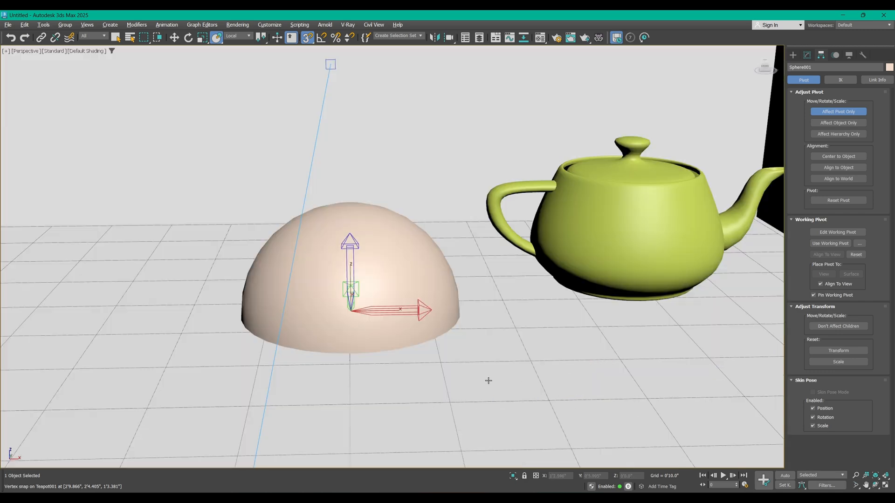
{"action": "middle_click_drag", "start_coordinate": [487, 380], "coordinate": [535, 361]}
{"action": "key", "text": "F3"}
{"action": "scroll", "coordinate": [437, 326], "scroll_direction": "up", "scroll_amount": 3}
{"action": "middle_click_drag", "start_coordinate": [437, 327], "coordinate": [437, 261]}
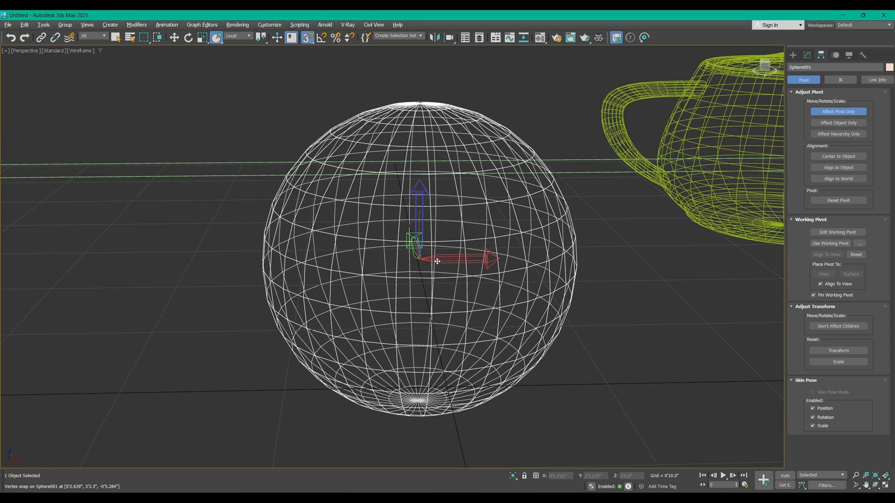
{"action": "left_click_drag", "start_coordinate": [426, 260], "coordinate": [423, 401]}
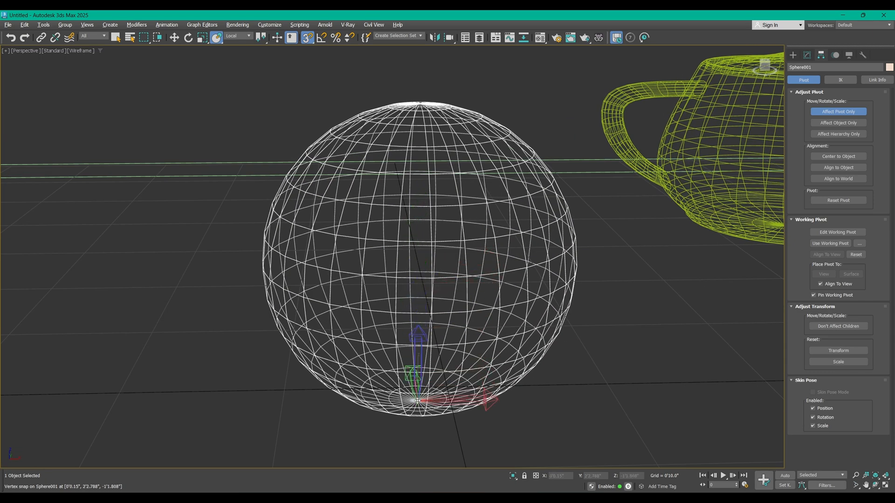
{"action": "scroll", "coordinate": [427, 404], "scroll_direction": "up", "scroll_amount": 4}
{"action": "middle_click_drag", "start_coordinate": [427, 405], "coordinate": [433, 405], "text": "alt"}
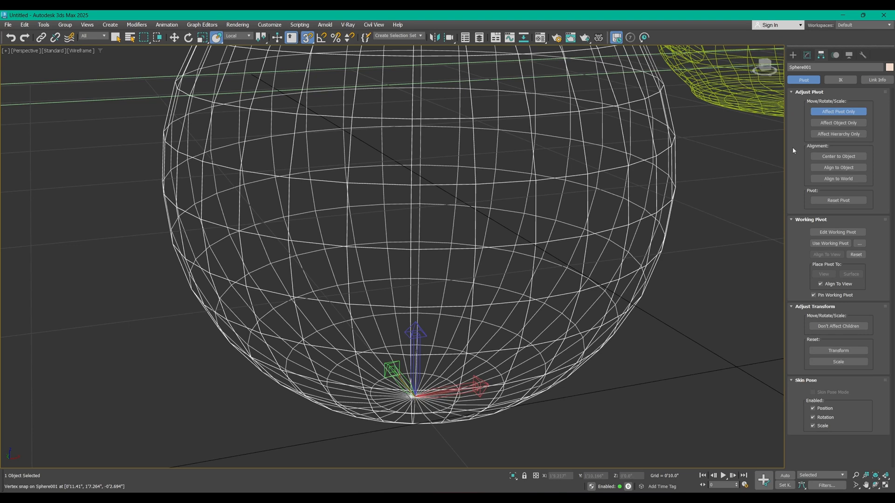
{"action": "left_click", "coordinate": [826, 113]}
- Place the sphere on the room floor by its bottom pivot, a little toward the front, in the shaded perspective view
{"action": "scroll", "coordinate": [456, 300], "scroll_direction": "down", "scroll_amount": 3}
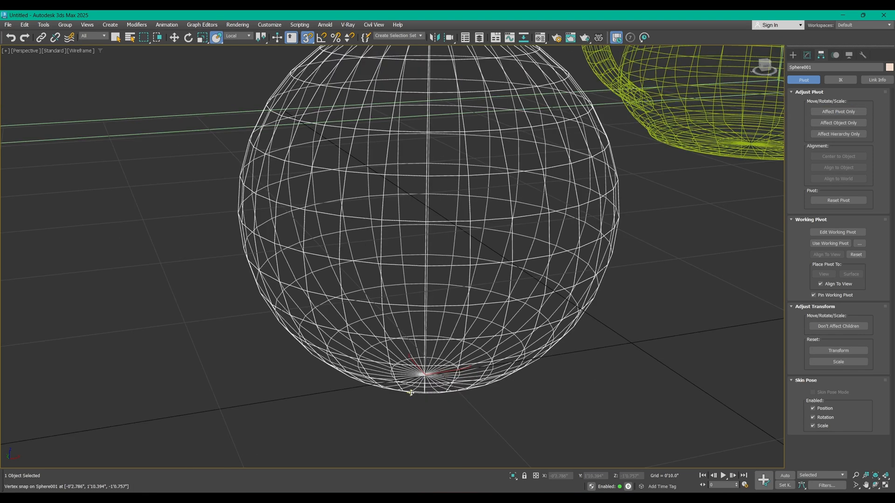
{"action": "scroll", "coordinate": [425, 373], "scroll_direction": "down", "scroll_amount": 3}
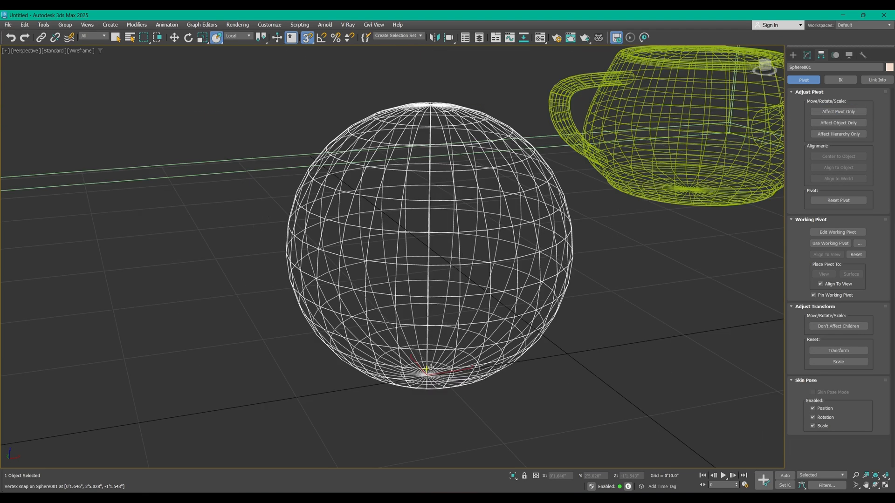
{"action": "middle_click_drag", "start_coordinate": [425, 373], "coordinate": [429, 368], "text": "alt"}
{"action": "key", "text": "F3"}
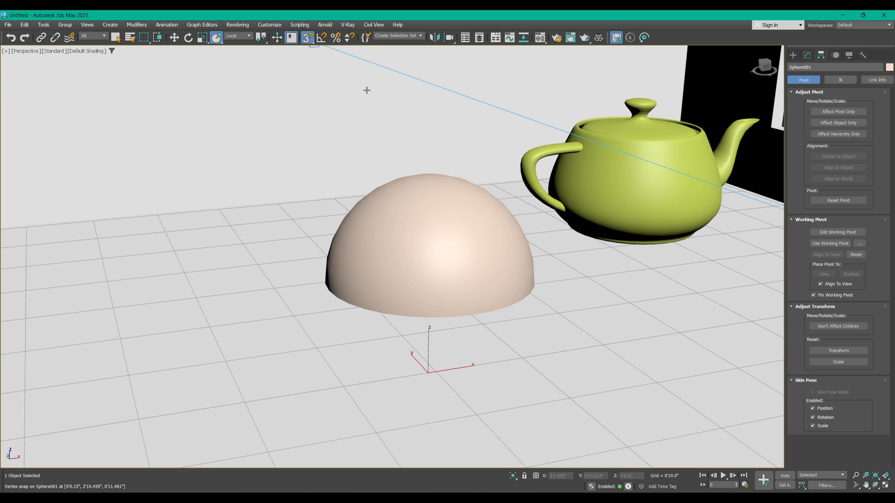
{"action": "left_click_drag", "start_coordinate": [424, 250], "coordinate": [382, 317]}
- Check in the front view whether the bottom of the sphere touches the floor line
{"action": "key", "text": "alt+w"}
{"action": "middle_click", "coordinate": [641, 144]}
{"action": "key", "text": "z"}
{"action": "key", "text": "alt+w"}
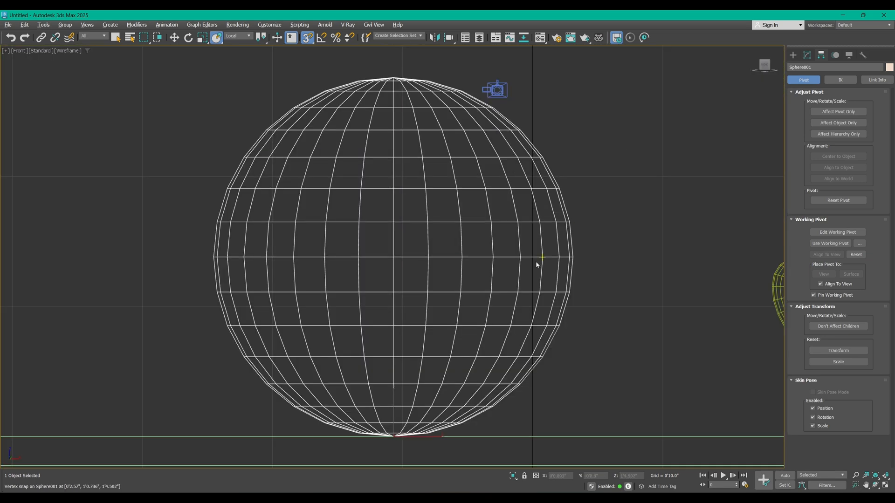
{"action": "middle_click_drag", "start_coordinate": [395, 421], "coordinate": [430, 355]}
{"action": "scroll", "coordinate": [430, 355], "scroll_direction": "up", "scroll_amount": 10}
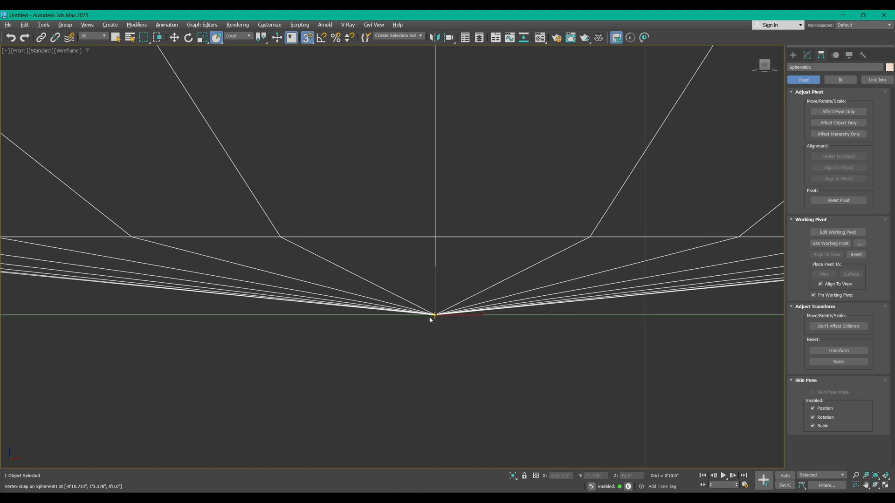
{"action": "right_click", "coordinate": [472, 330]}
- In the physical camera view, turn off 3D snapping and move the teapot sideways, closer to the sphere
{"action": "key", "text": "alt+w"}
{"action": "middle_click", "coordinate": [309, 327]}
{"action": "key", "text": "alt+w"}
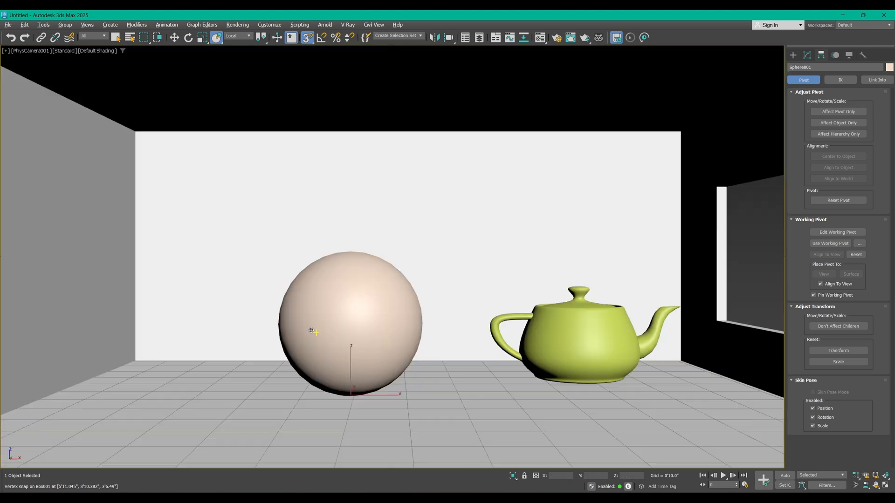
{"action": "left_click", "coordinate": [553, 359]}
{"action": "key", "text": "w"}
{"action": "key", "text": "s"}
{"action": "left_click_drag", "start_coordinate": [611, 380], "coordinate": [563, 390]}
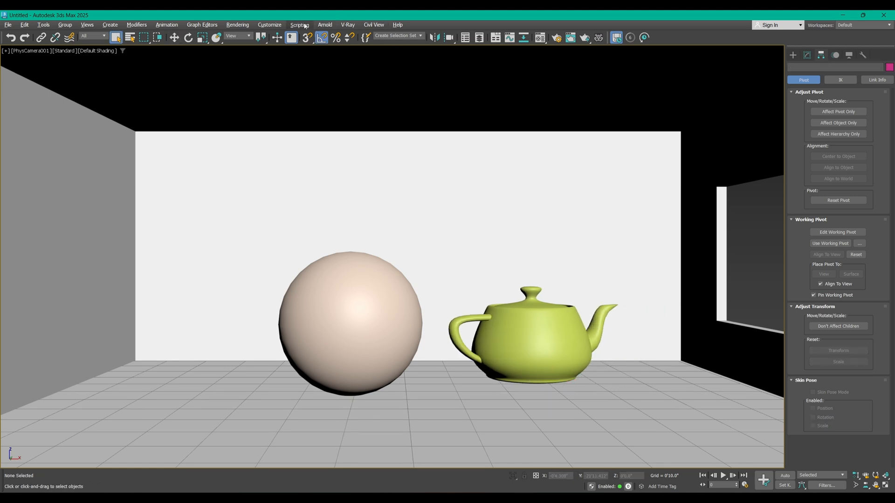
- Set the Arnold render target to ActiveShade Mode, start rendering PhysCamera001, and move the render window aside
{"action": "left_click", "coordinate": [556, 37]}
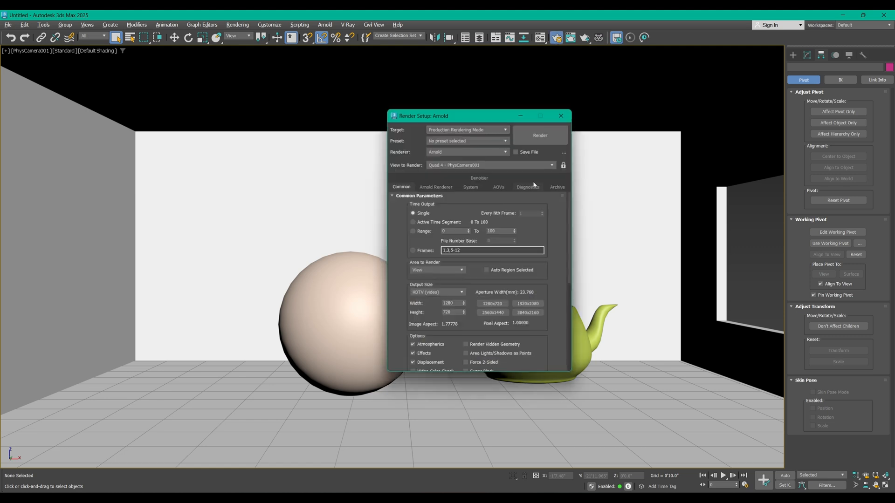
{"action": "left_click", "coordinate": [466, 129]}
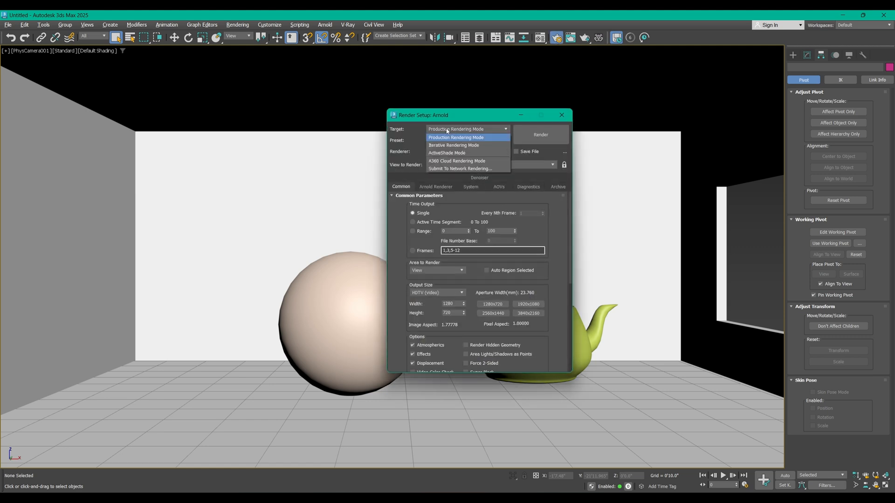
{"action": "left_click", "coordinate": [461, 140]}
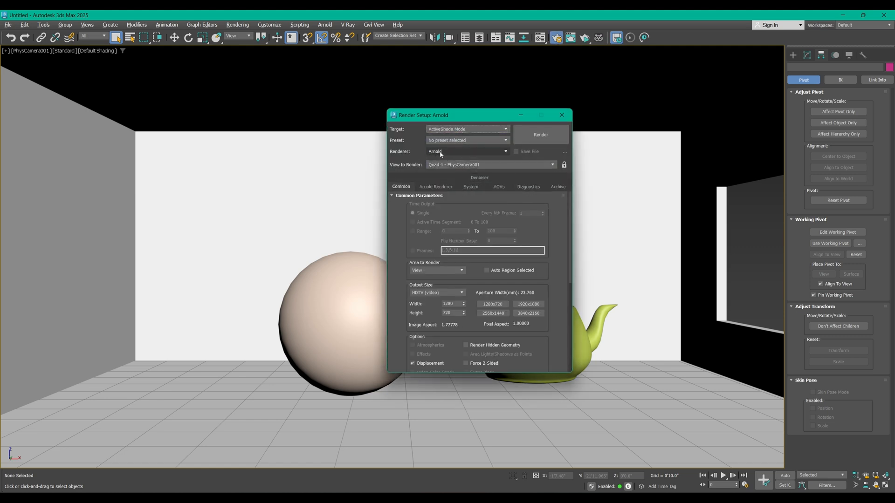
{"action": "left_click", "coordinate": [549, 133]}
{"action": "left_click", "coordinate": [562, 115]}
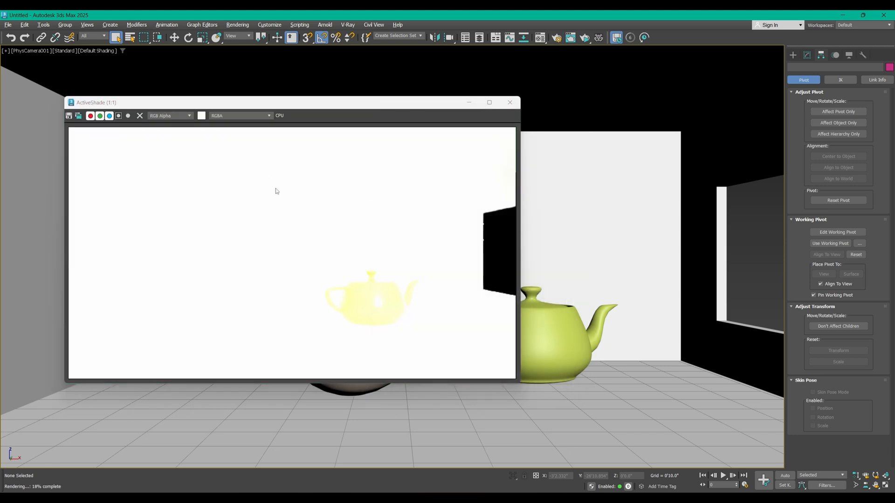
{"action": "left_click_drag", "start_coordinate": [298, 106], "coordinate": [245, 103]}
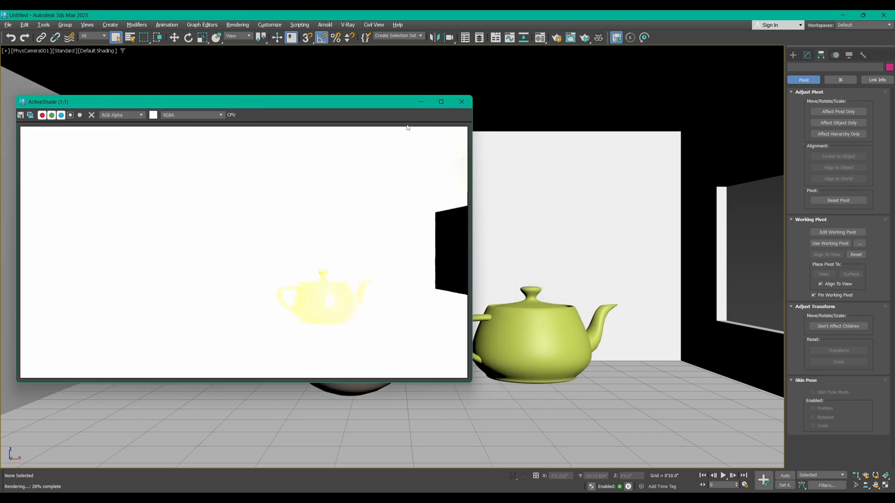
- Close the current ActiveShade render, open the environment settings beside the view, and restart ActiveShade
{"action": "left_click", "coordinate": [463, 102]}
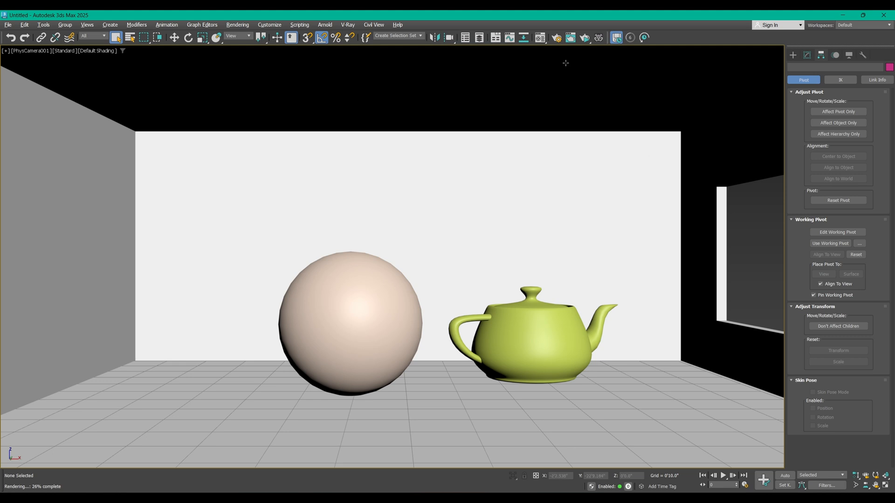
{"action": "left_click", "coordinate": [238, 24]}
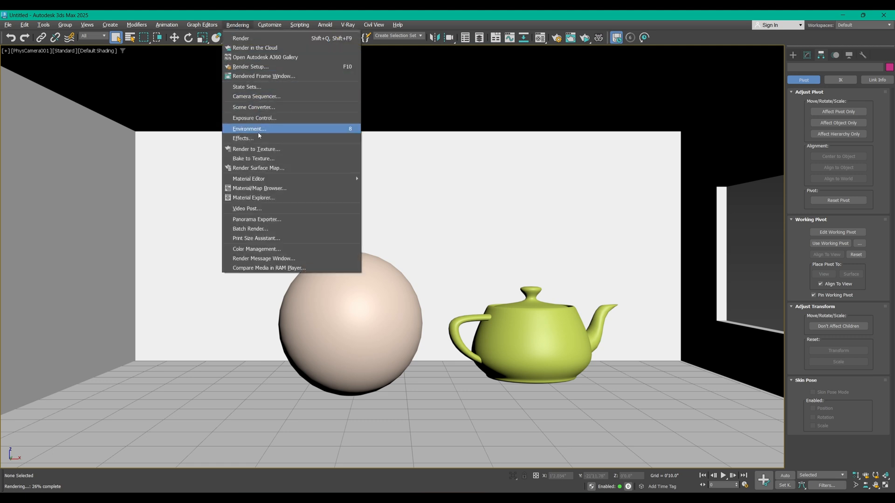
{"action": "left_click", "coordinate": [430, 14]}
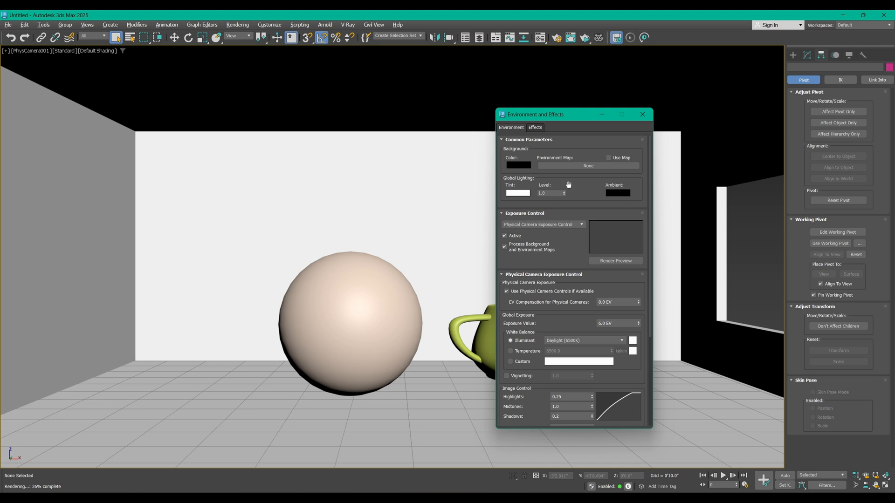
{"action": "left_click_drag", "start_coordinate": [570, 115], "coordinate": [655, 111]}
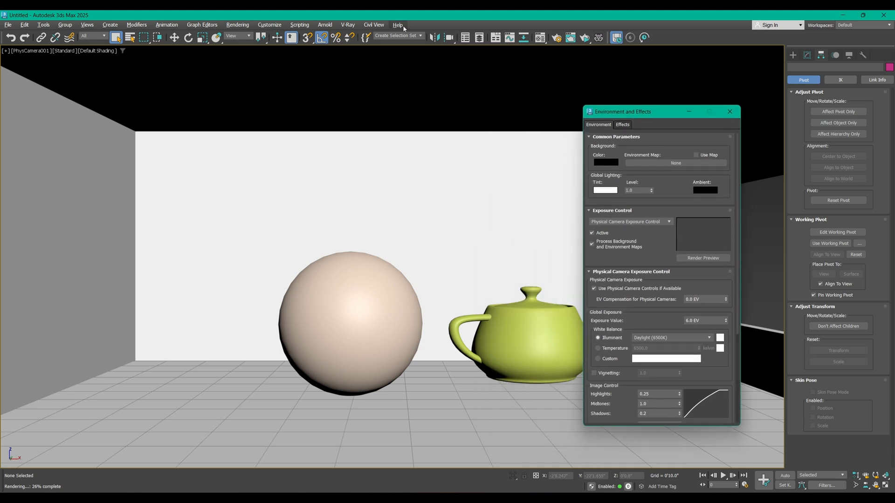
{"action": "left_click", "coordinate": [576, 40]}
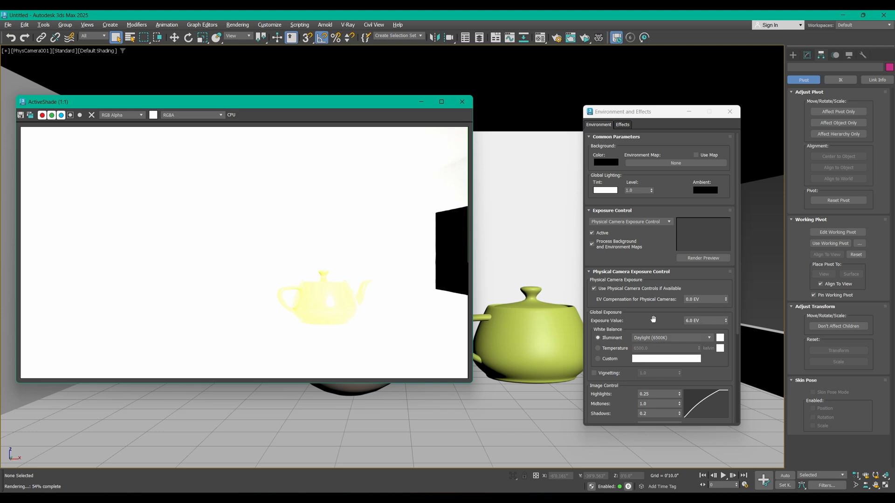
- Set the environment background color to a light neutral grey with display RGB values of 208
{"action": "left_click", "coordinate": [604, 164]}
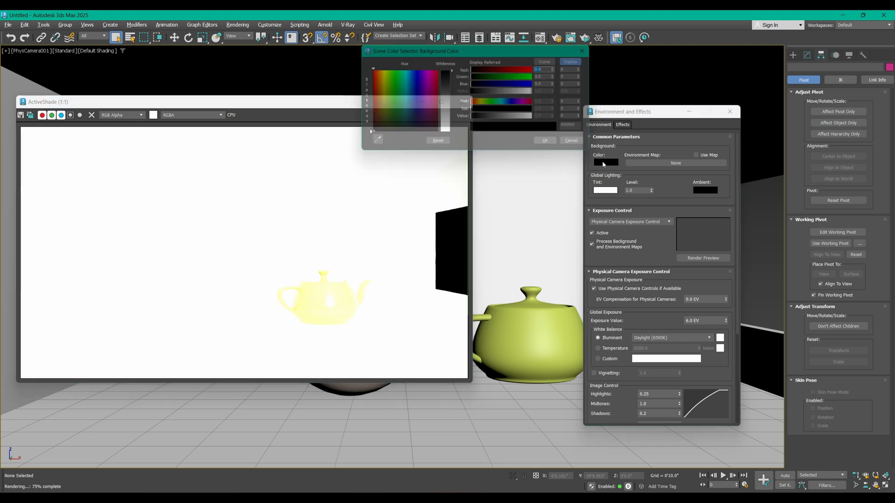
{"action": "left_click", "coordinate": [449, 124]}
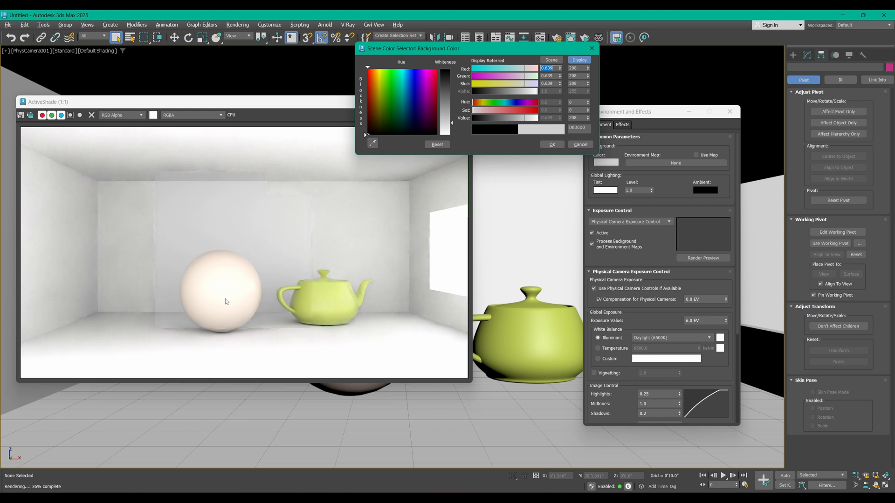
{"action": "right_click", "coordinate": [545, 284]}
{"action": "left_click", "coordinate": [561, 252]}
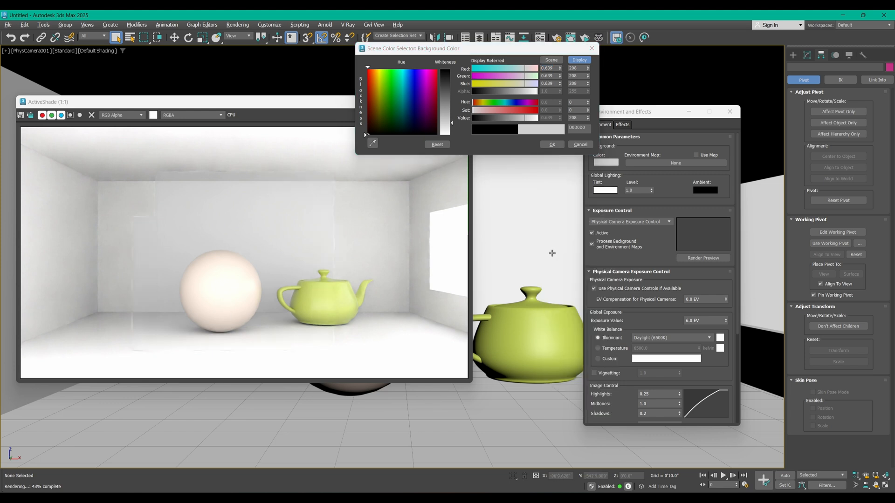
{"action": "right_click", "coordinate": [552, 253]}
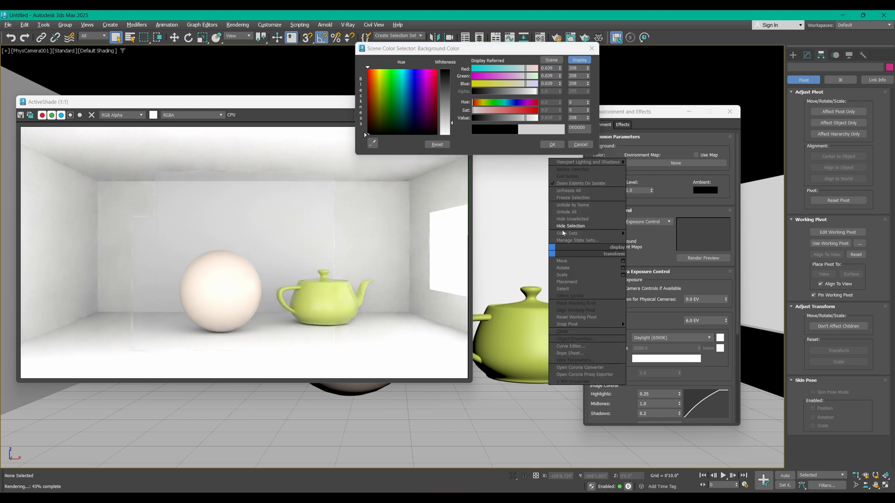
{"action": "left_click", "coordinate": [552, 145]}
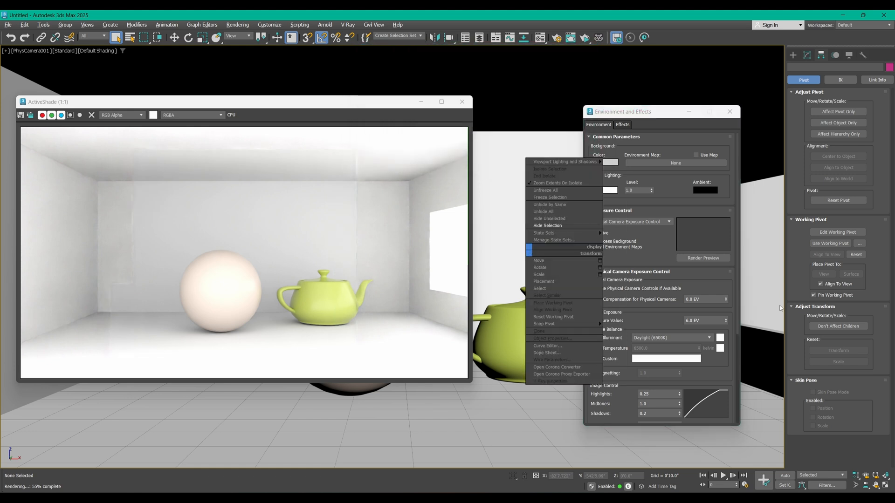
- Close the ActiveShade render and the environment settings
{"action": "left_click", "coordinate": [524, 432]}
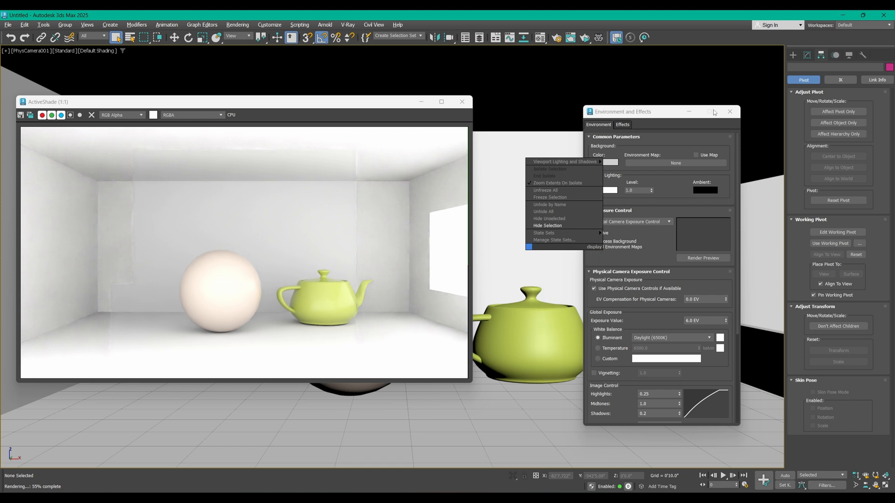
{"action": "left_click", "coordinate": [279, 138]}
{"action": "left_click", "coordinate": [462, 102]}
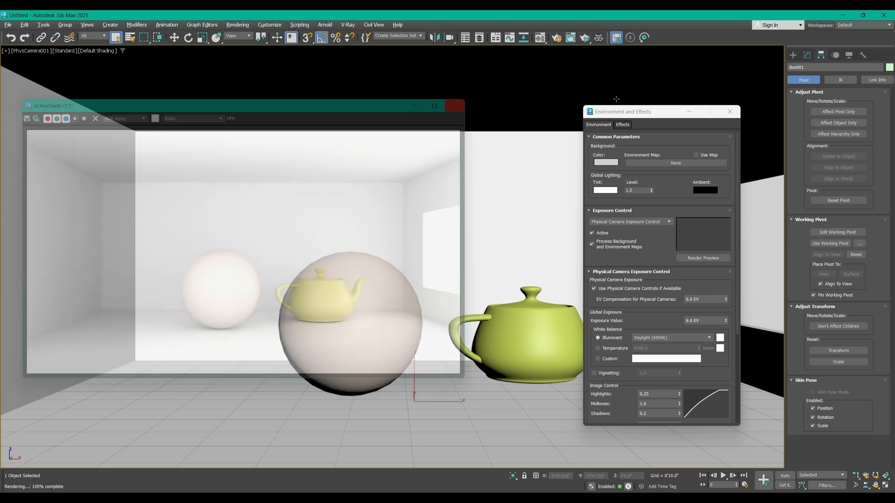
{"action": "left_click", "coordinate": [730, 112]}
- In the perspective view, unhide all objects to bring back the room's front wall, and check it by selecting it briefly
{"action": "key", "text": "p"}
{"action": "key", "text": "z"}
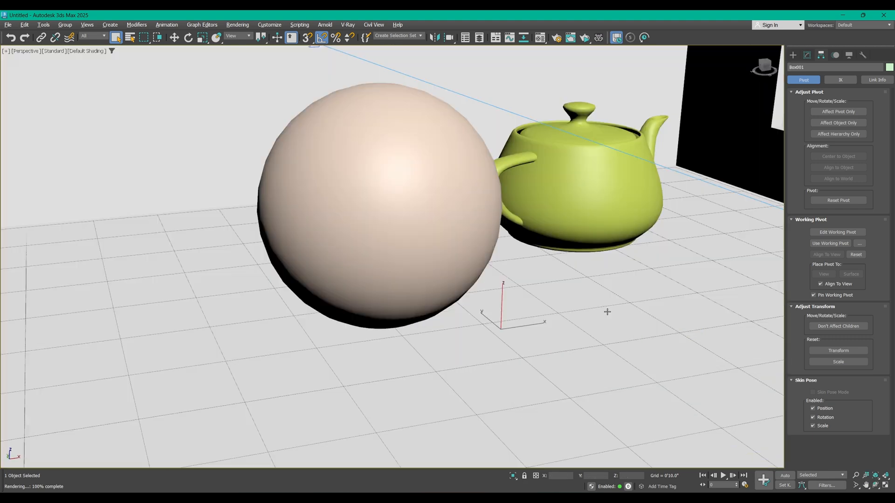
{"action": "scroll", "coordinate": [588, 307], "scroll_direction": "down", "scroll_amount": 3}
{"action": "right_click", "coordinate": [594, 278]}
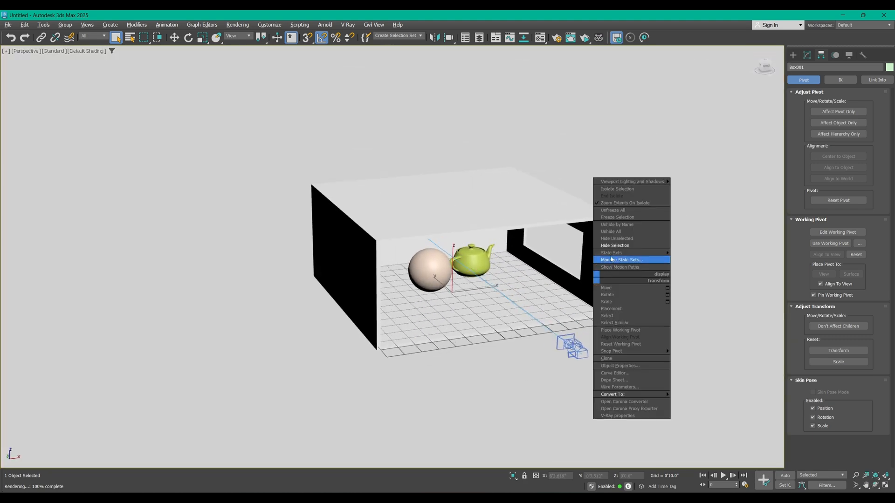
{"action": "left_click", "coordinate": [614, 238]}
{"action": "left_click", "coordinate": [680, 195]}
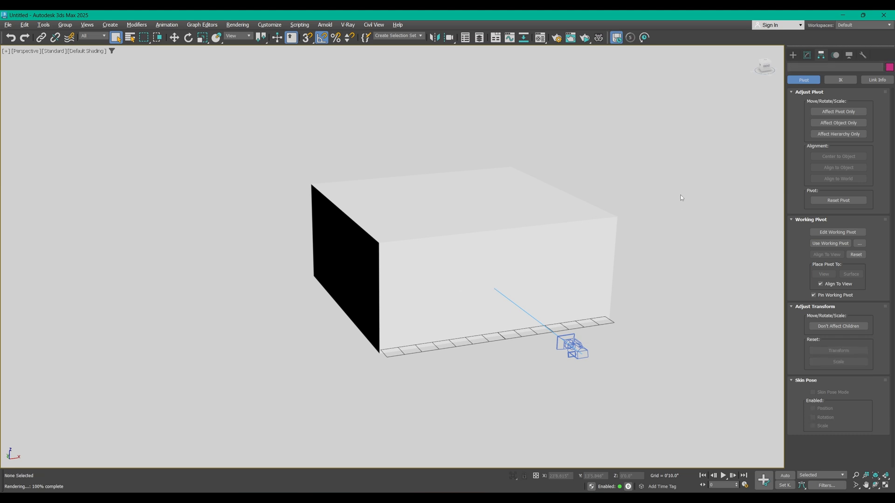
{"action": "left_click", "coordinate": [523, 257]}
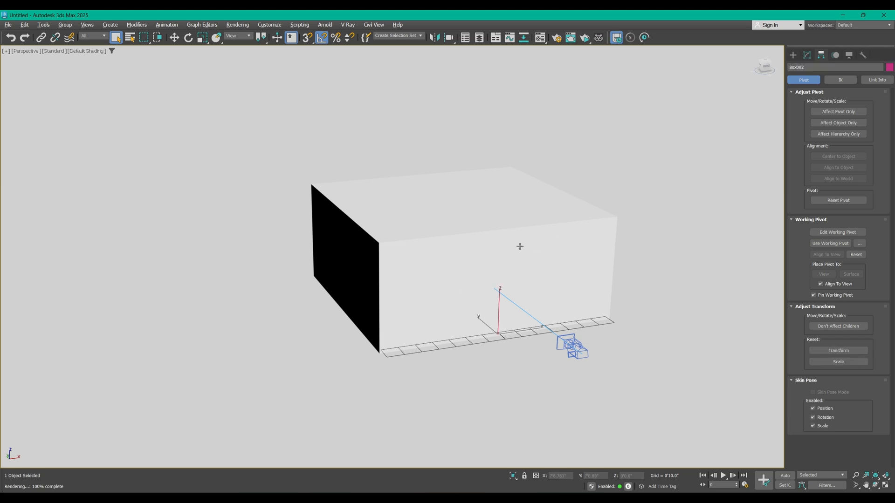
{"action": "left_click", "coordinate": [654, 222]}
{"action": "middle_click_drag", "start_coordinate": [641, 212], "coordinate": [630, 256]}
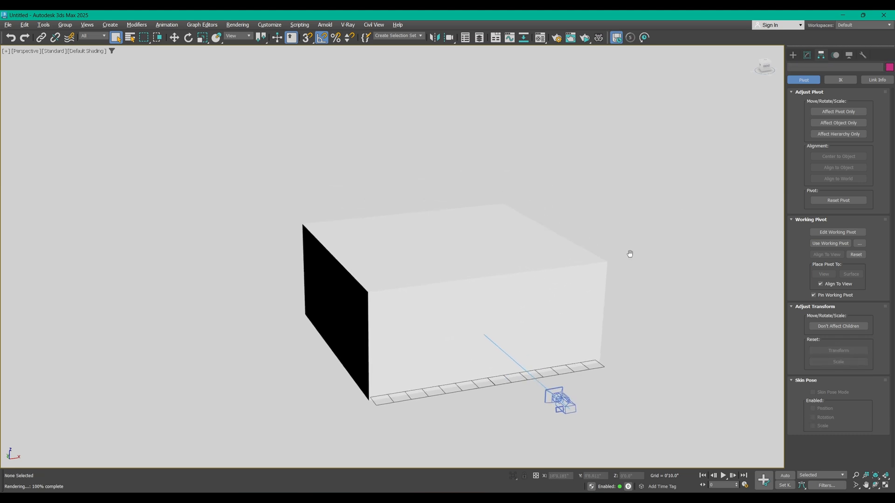
- Return to the full-size physical camera view and start the ActiveShade render of the closed room
{"action": "key", "text": "alt+w"}
{"action": "left_click", "coordinate": [306, 306]}
{"action": "key", "text": "alt+w"}
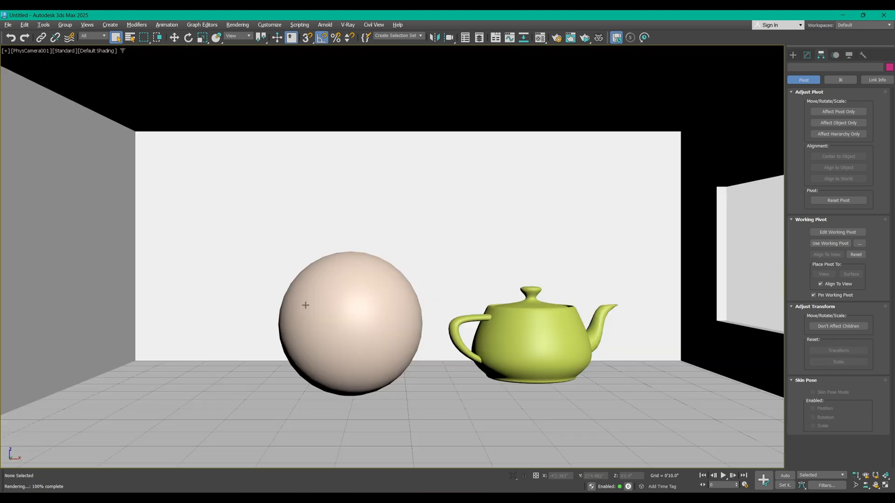
{"action": "left_click", "coordinate": [557, 40]}
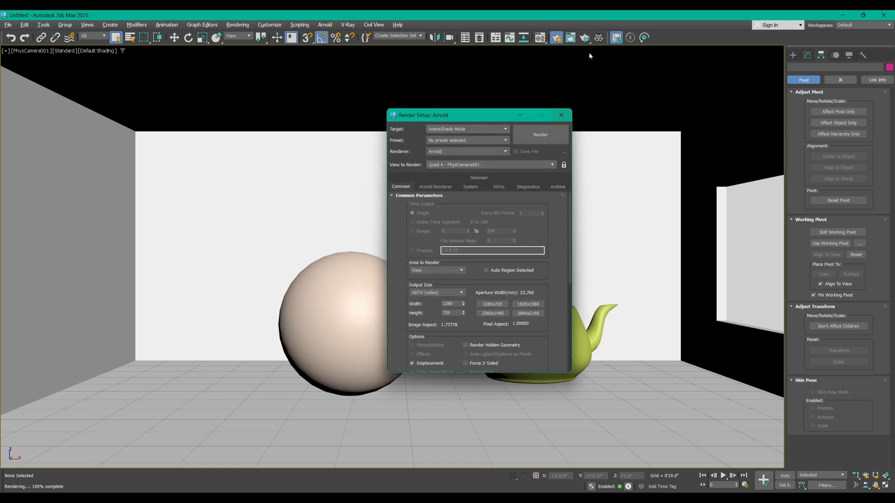
{"action": "left_click", "coordinate": [585, 37]}
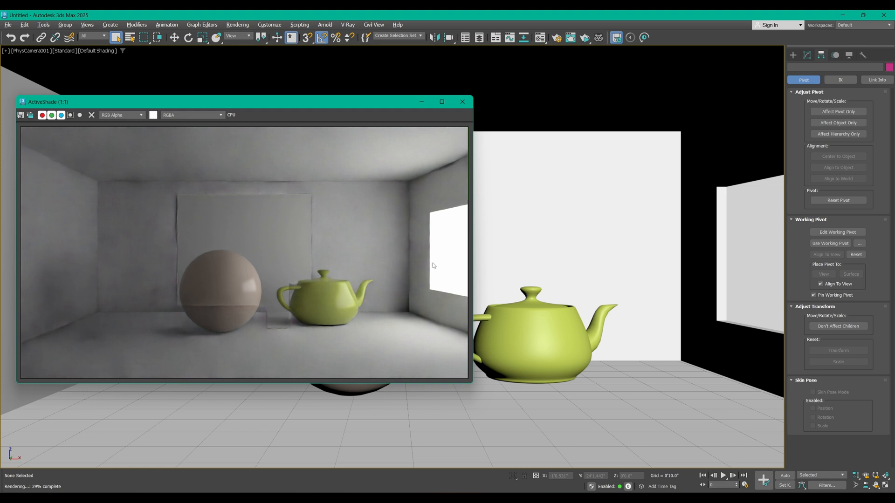
- Test the environment background color as a darker grey of value 133, and brighten it to 209
{"action": "left_click", "coordinate": [238, 24]}
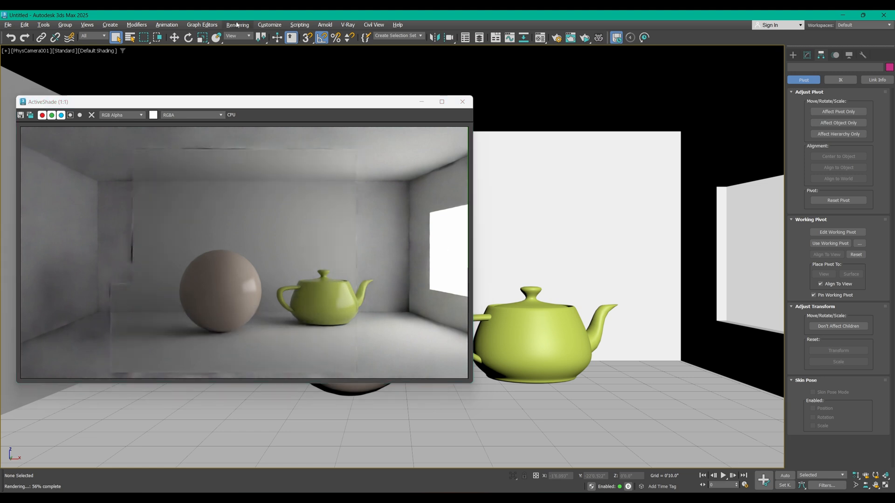
{"action": "left_click", "coordinate": [247, 129]}
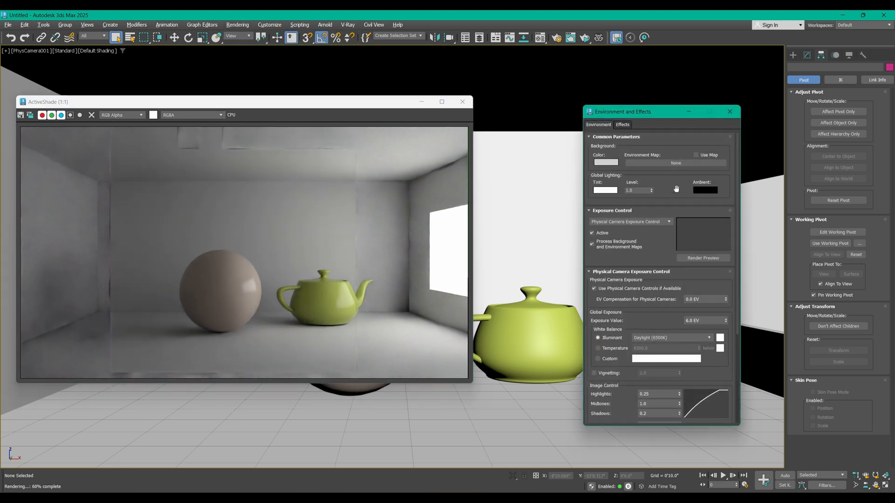
{"action": "left_click", "coordinate": [598, 163]}
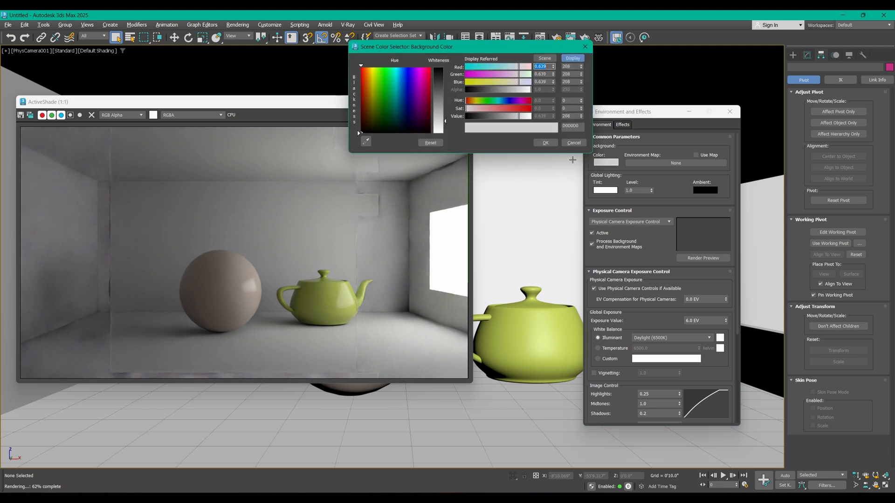
{"action": "left_click_drag", "start_coordinate": [434, 108], "coordinate": [412, 127]}
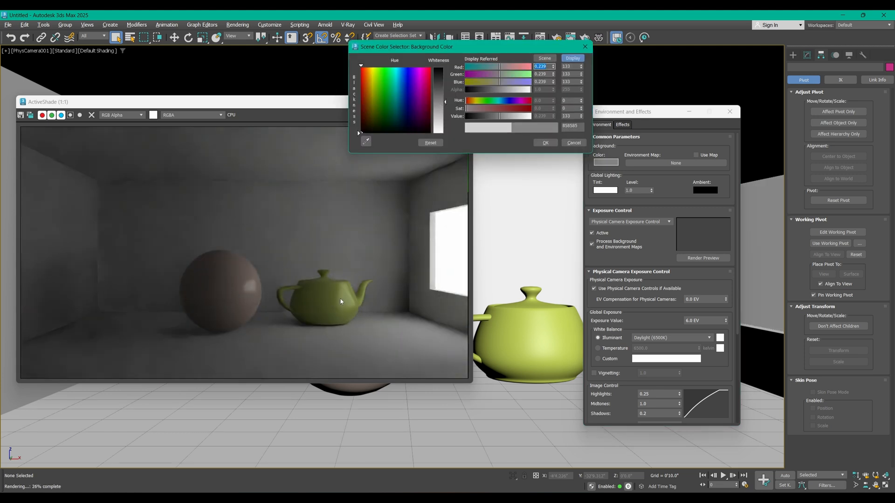
{"action": "left_click", "coordinate": [430, 143]}
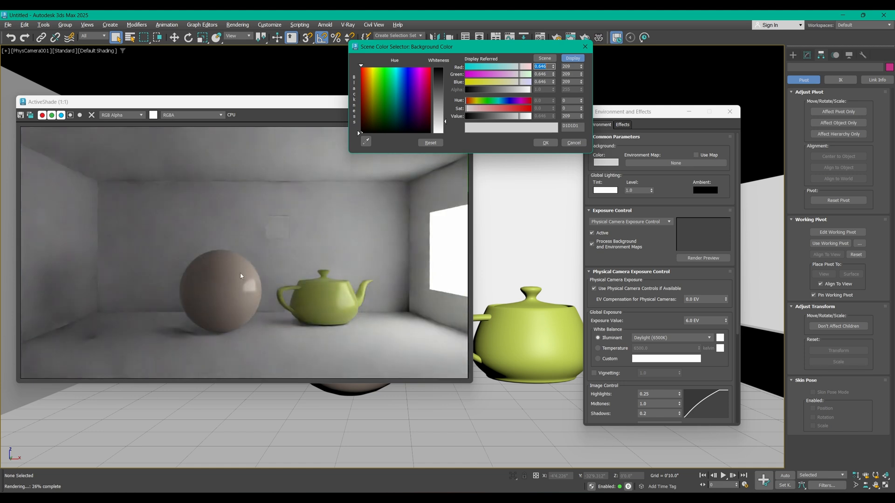
- Change the environment background to a darker, muted blue of hue 153, and close the render and environment settings
{"action": "left_click", "coordinate": [403, 97]}
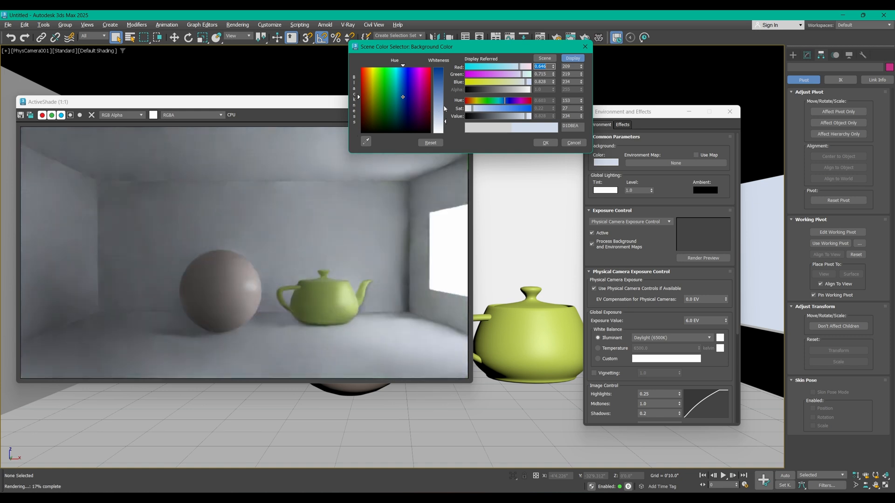
{"action": "left_click_drag", "start_coordinate": [443, 89], "coordinate": [443, 94]}
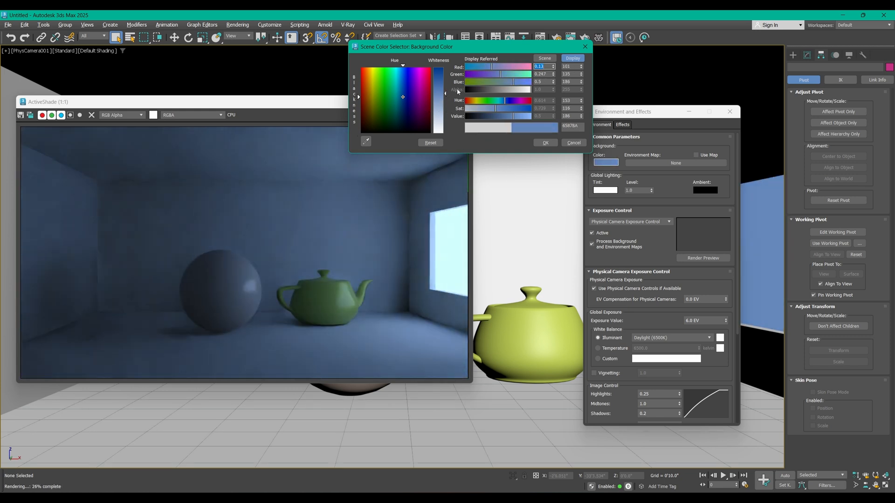
{"action": "left_click_drag", "start_coordinate": [511, 116], "coordinate": [506, 116]}
{"action": "left_click", "coordinate": [544, 143]}
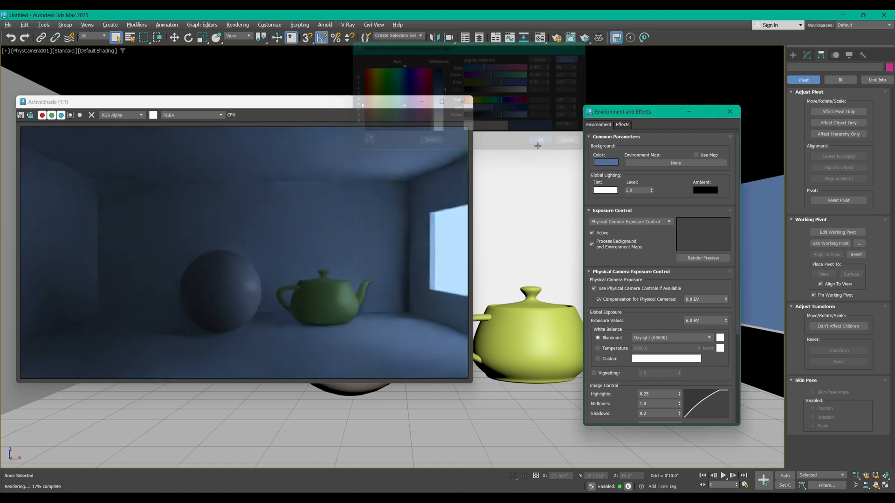
{"action": "left_click", "coordinate": [462, 102]}
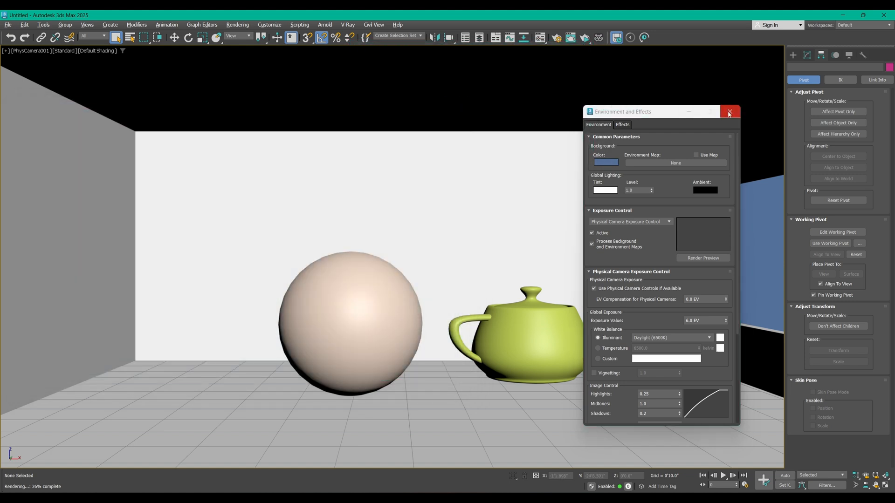
{"action": "left_click", "coordinate": [729, 112]}
- Start creating an Arnold light and set its emitting shape to Disk
{"action": "left_click", "coordinate": [793, 55]}
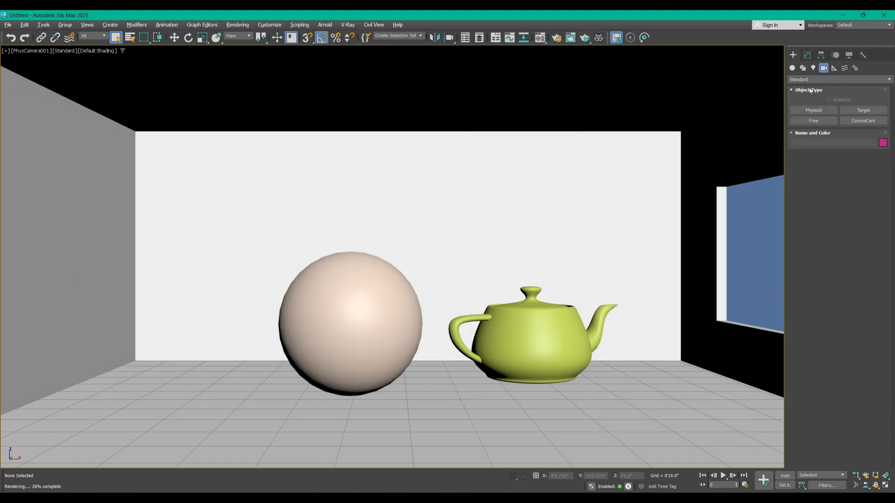
{"action": "left_click", "coordinate": [814, 68]}
{"action": "left_click", "coordinate": [810, 80]}
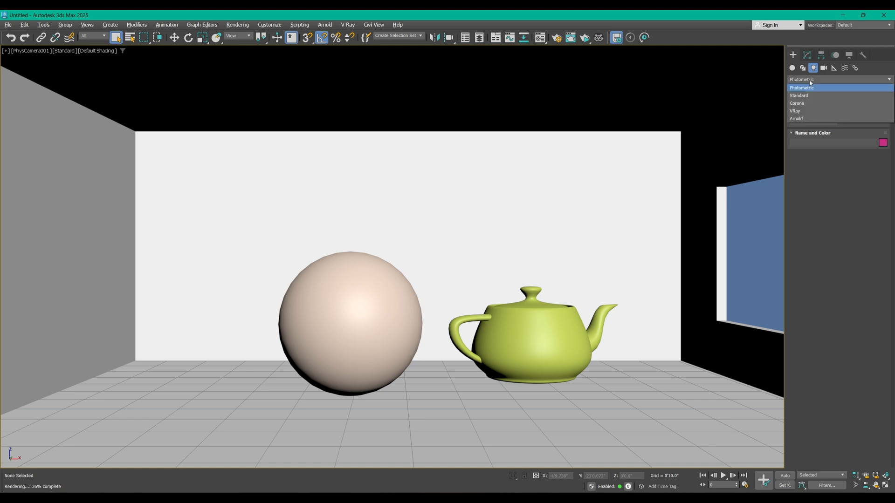
{"action": "left_click", "coordinate": [810, 87]}
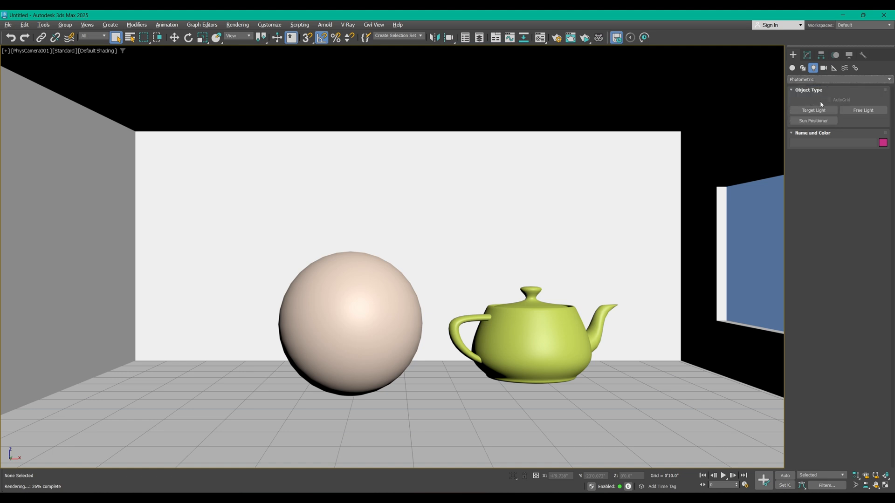
{"action": "left_click", "coordinate": [811, 80]}
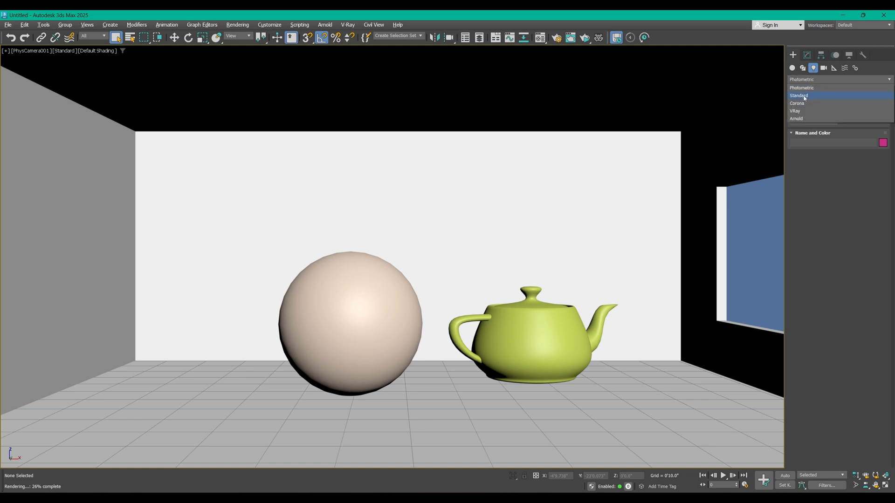
{"action": "left_click", "coordinate": [804, 119]}
{"action": "left_click", "coordinate": [832, 109]}
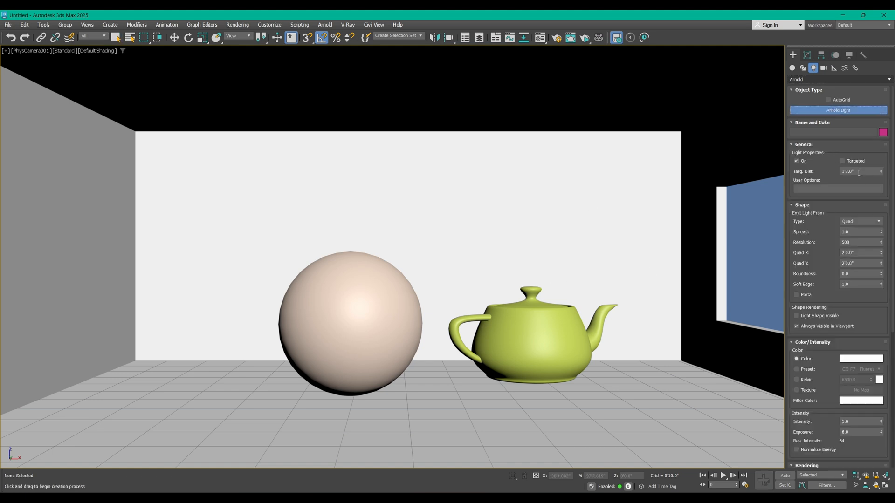
{"action": "left_click", "coordinate": [860, 221]}
{"action": "left_click", "coordinate": [857, 257]}
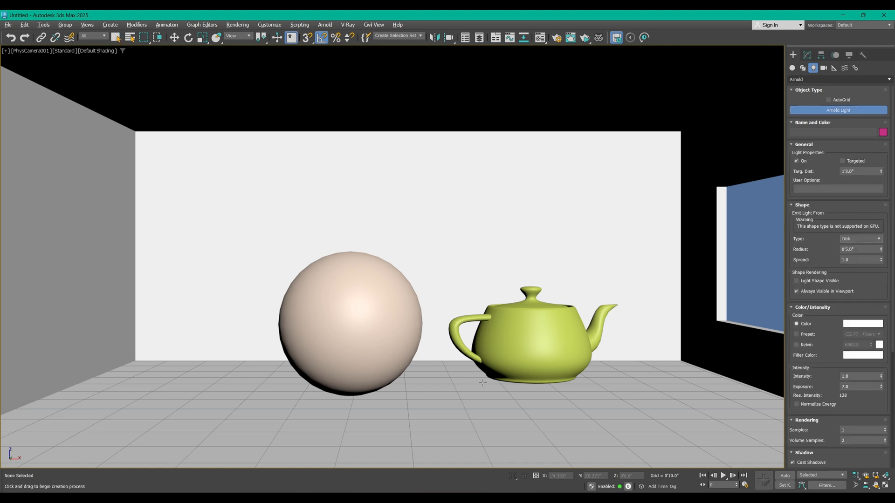
{"action": "mouse_move", "coordinate": [482, 382]}
{"action": "left_mouse_down"}
{"action": "mouse_move", "coordinate": [479, 370]}
{"action": "mouse_move", "coordinate": [473, 377]}
{"action": "left_mouse_up"}
{"action": "key", "text": "alt+w"}
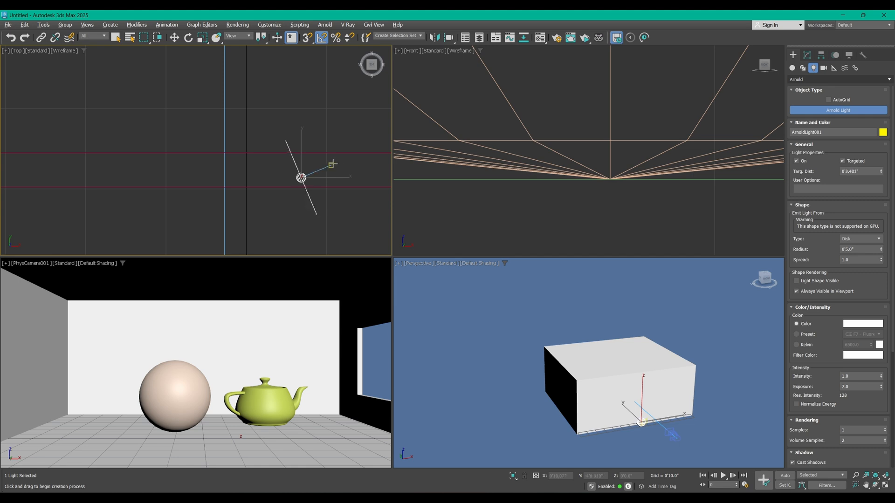
{"action": "left_click_drag", "start_coordinate": [332, 164], "coordinate": [379, 147]}
{"action": "key", "text": "ctrl+z"}
- In the front view, place the targeted disk light just below the ceiling above the teapot, aimed straight down about 3'4.7"
{"action": "middle_click_drag", "start_coordinate": [569, 134], "coordinate": [581, 194]}
{"action": "scroll", "coordinate": [587, 183], "scroll_direction": "down", "scroll_amount": 7}
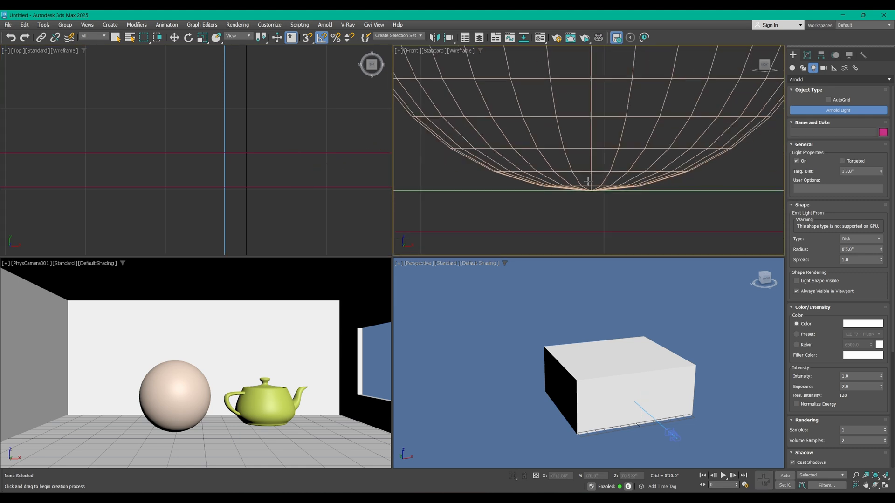
{"action": "scroll", "coordinate": [588, 182], "scroll_direction": "down", "scroll_amount": 6}
{"action": "scroll", "coordinate": [589, 170], "scroll_direction": "up", "scroll_amount": 4}
{"action": "scroll", "coordinate": [585, 166], "scroll_direction": "up", "scroll_amount": 2}
{"action": "middle_click_drag", "start_coordinate": [590, 153], "coordinate": [579, 131]}
{"action": "left_click_drag", "start_coordinate": [643, 88], "coordinate": [643, 180]}
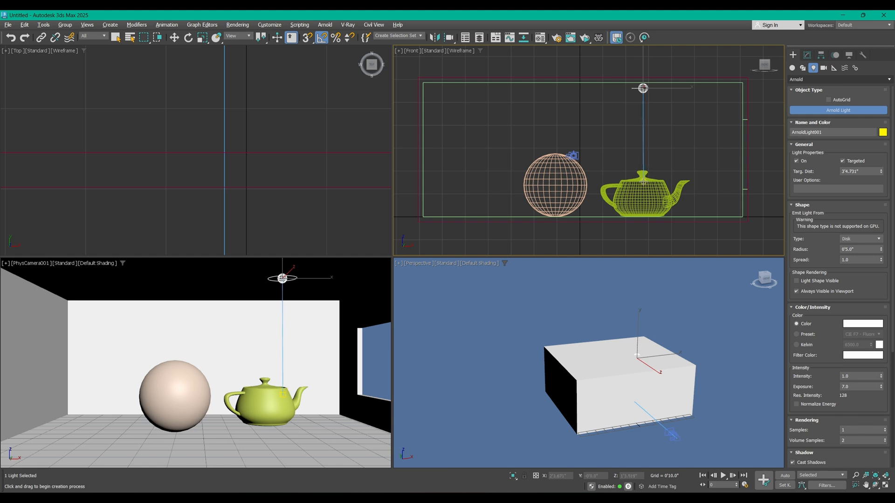
- In the top view, move the light with its target into the room's back-left corner and clone two evenly spaced instances along the back wall
{"action": "middle_click", "coordinate": [238, 135]}
{"action": "key", "text": "alt+w"}
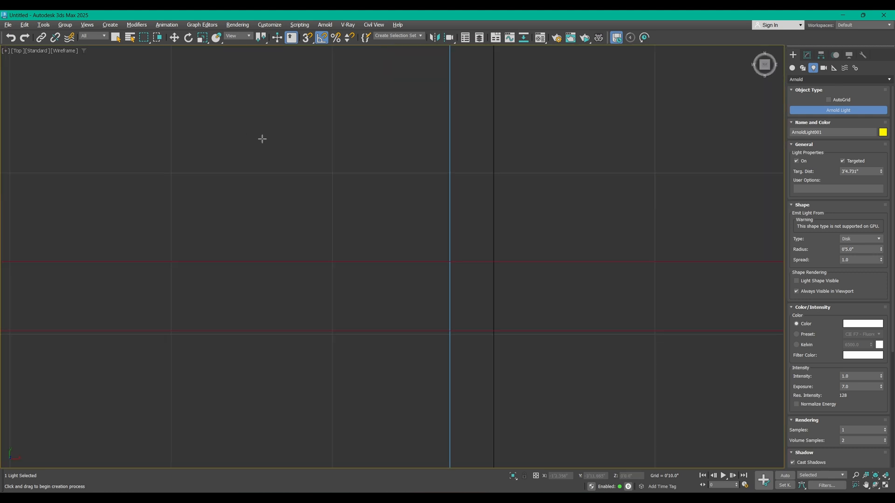
{"action": "key", "text": "r"}
{"action": "key", "text": "z"}
{"action": "scroll", "coordinate": [373, 200], "scroll_direction": "down", "scroll_amount": 3}
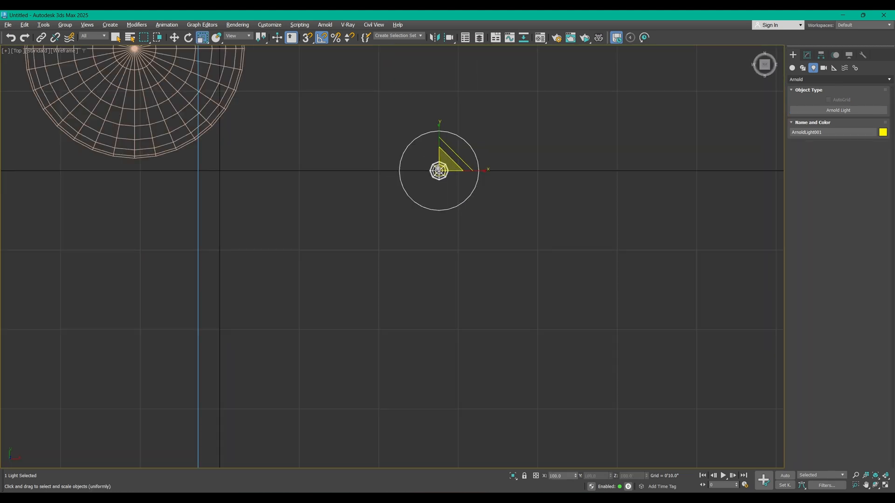
{"action": "key", "text": "w"}
{"action": "left_click_drag", "start_coordinate": [417, 220], "coordinate": [416, 222]}
{"action": "scroll", "coordinate": [494, 192], "scroll_direction": "down", "scroll_amount": 4}
{"action": "middle_click_drag", "start_coordinate": [494, 192], "coordinate": [494, 282]}
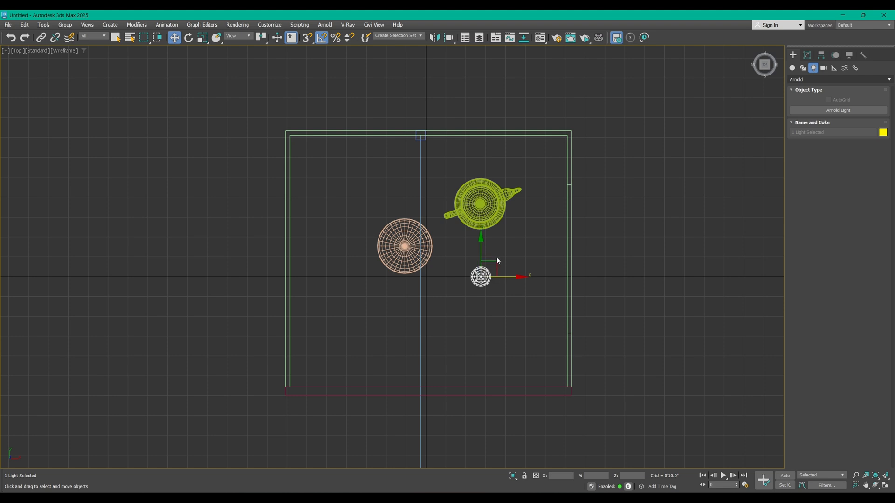
{"action": "mouse_move", "coordinate": [496, 257]}
{"action": "left_mouse_down"}
{"action": "mouse_move", "coordinate": [328, 166]}
{"action": "mouse_move", "coordinate": [321, 134]}
{"action": "mouse_move", "coordinate": [347, 156]}
{"action": "mouse_move", "coordinate": [454, 164]}
{"action": "left_mouse_up"}
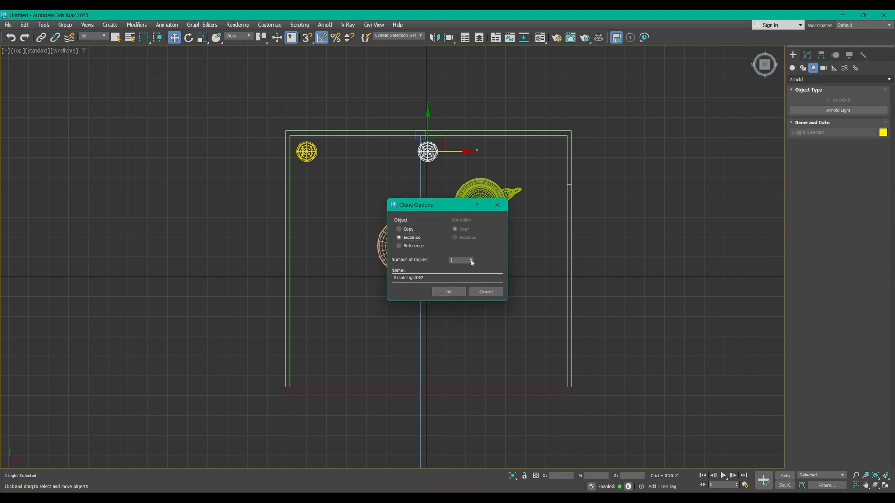
{"action": "left_click", "coordinate": [454, 291]}
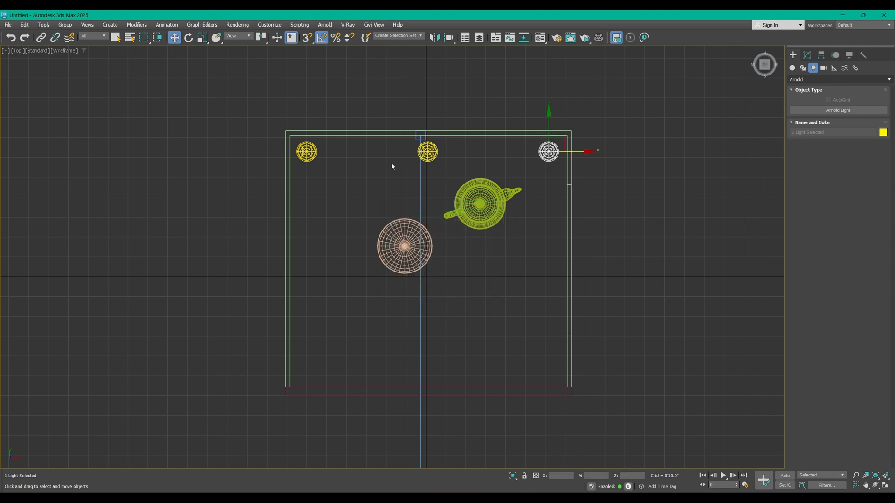
- In the full-size physical camera view, switch the rightmost Arnold light's color to Kelvin, trying 3500 before settling on 4000
{"action": "key", "text": "alt+w"}
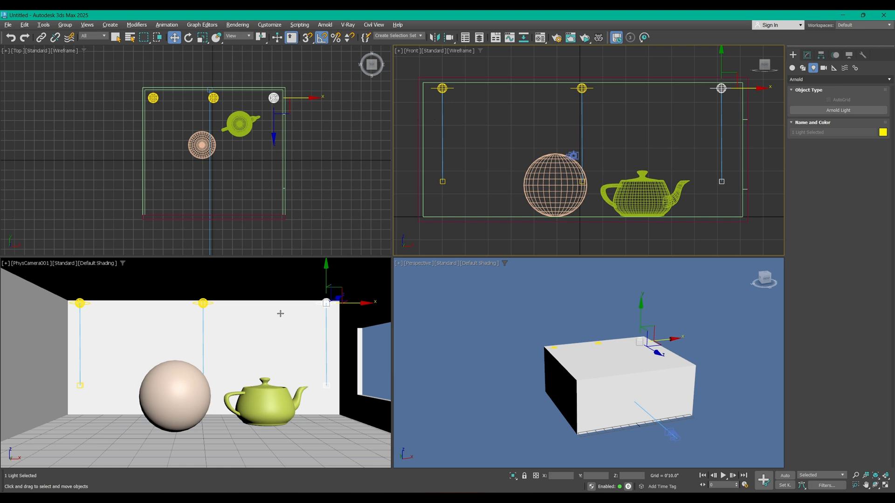
{"action": "key", "text": "alt+w"}
{"action": "left_click", "coordinate": [807, 56]}
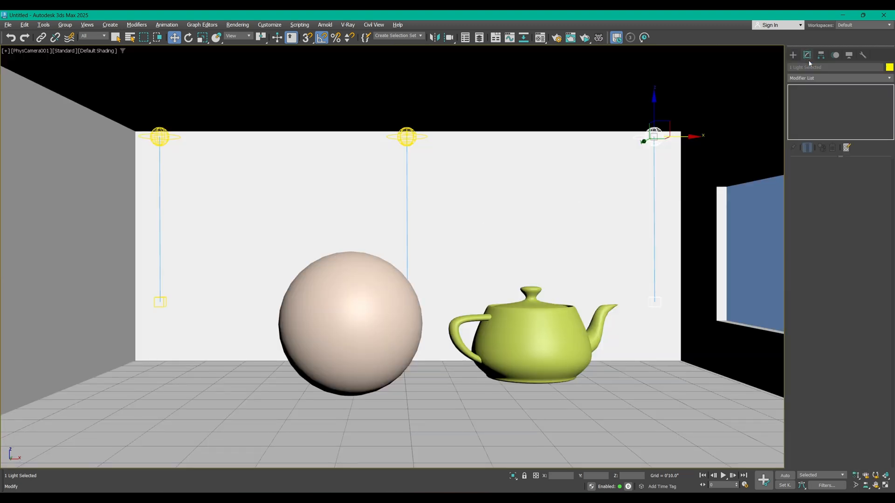
{"action": "left_click", "coordinate": [705, 192]}
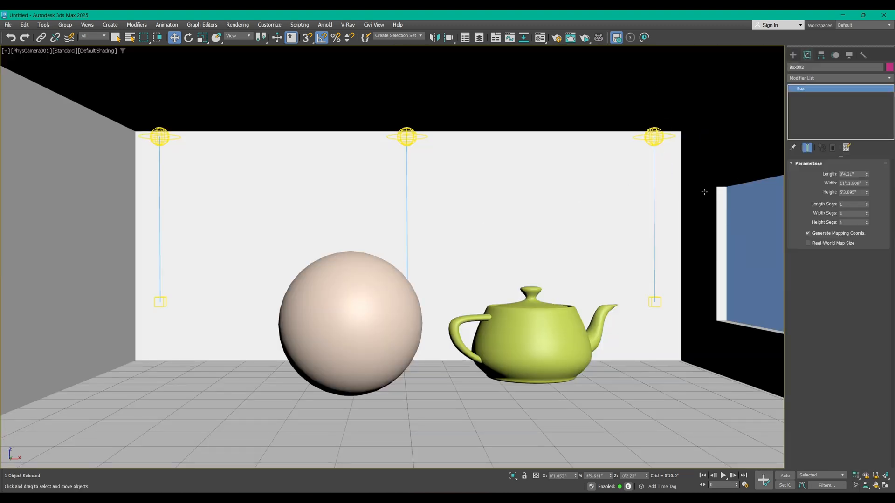
{"action": "left_click", "coordinate": [661, 142]}
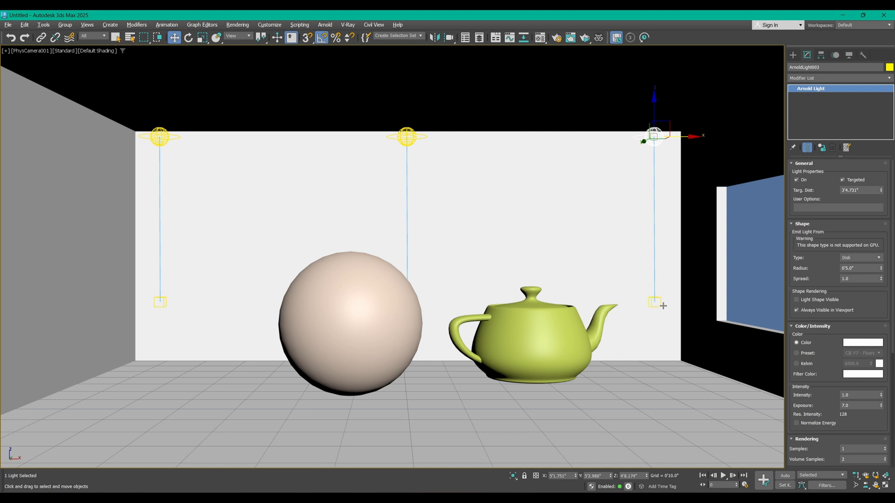
{"action": "scroll", "coordinate": [823, 285], "scroll_direction": "down", "scroll_amount": 3}
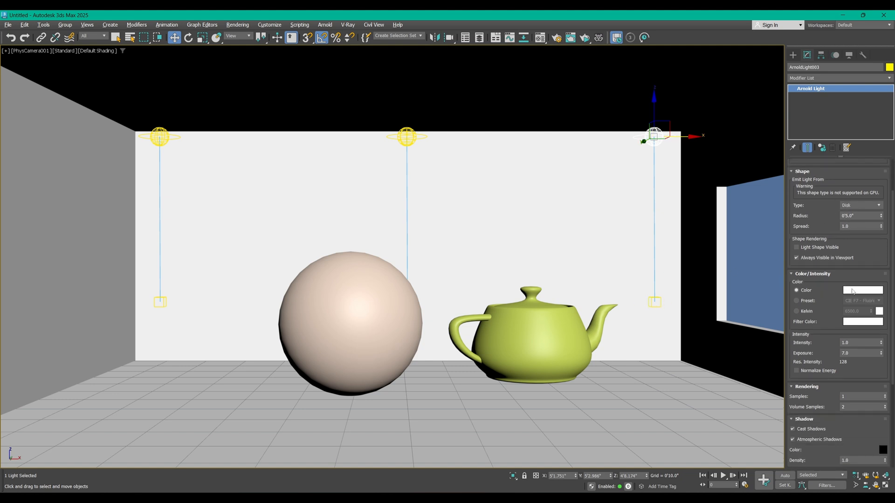
{"action": "left_click", "coordinate": [796, 311]}
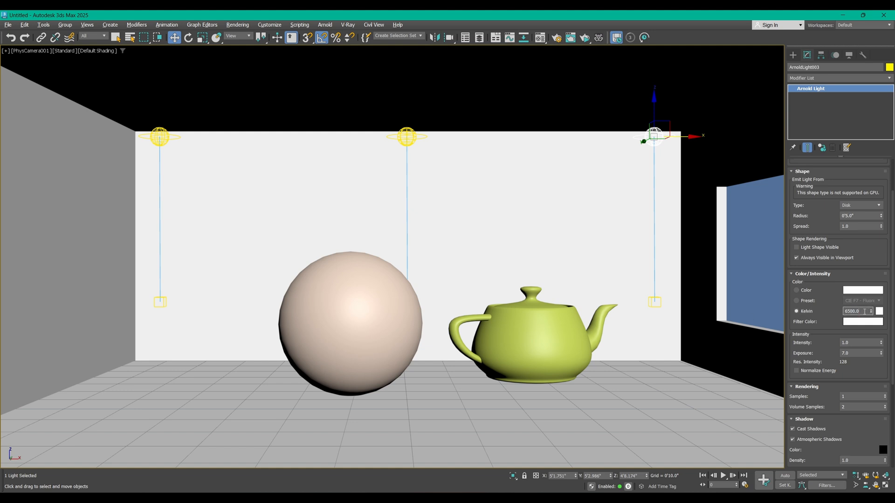
{"action": "double_click", "coordinate": [844, 311]}
{"action": "type", "text": "3500"}
{"action": "key", "text": "Return"}
{"action": "type", "text": "4000"}
{"action": "key", "text": "Return"}
- Start the ActiveShade render of the camera view and set the Arnold light's intensity to 0.1
{"action": "left_click", "coordinate": [585, 38]}
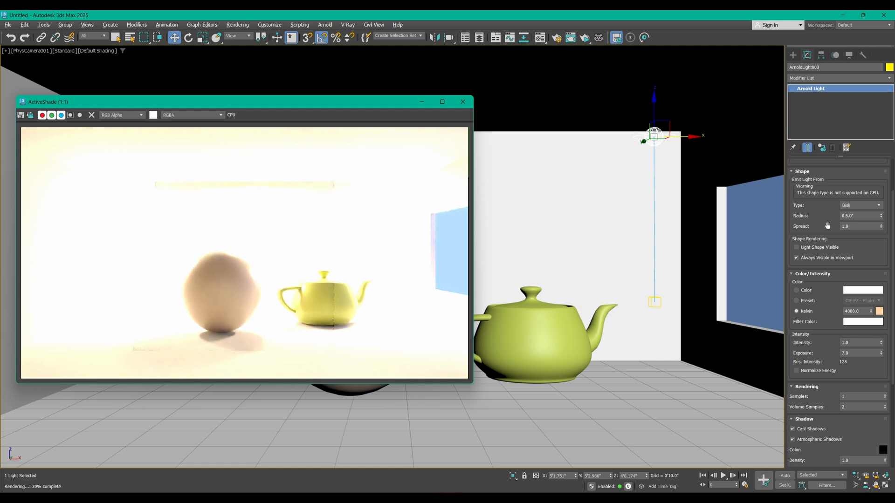
{"action": "left_click_drag", "start_coordinate": [827, 227], "coordinate": [822, 286]}
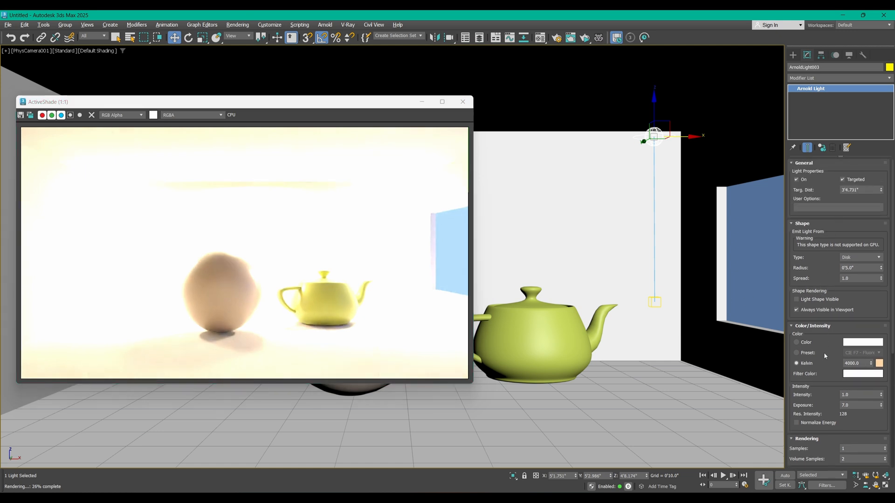
{"action": "left_click_drag", "start_coordinate": [817, 273], "coordinate": [816, 223]}
{"action": "left_click", "coordinate": [859, 345]}
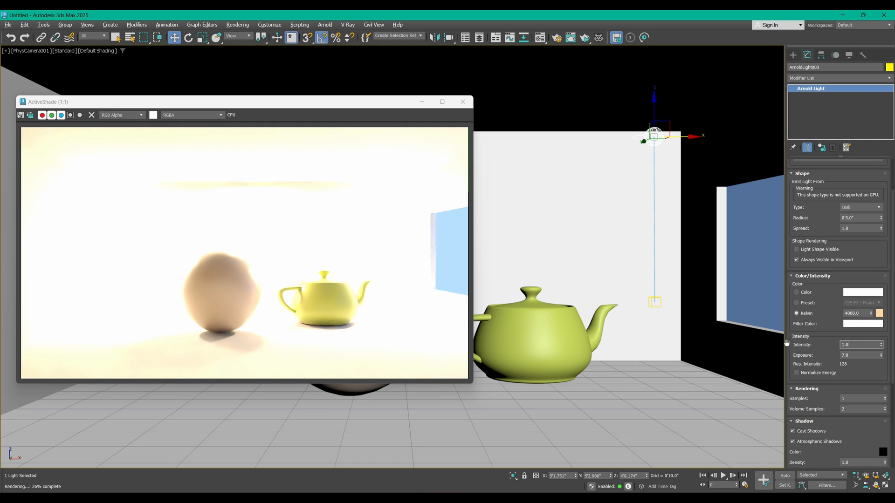
{"action": "type", "text": "0.1"}
{"action": "key", "text": "Return"}
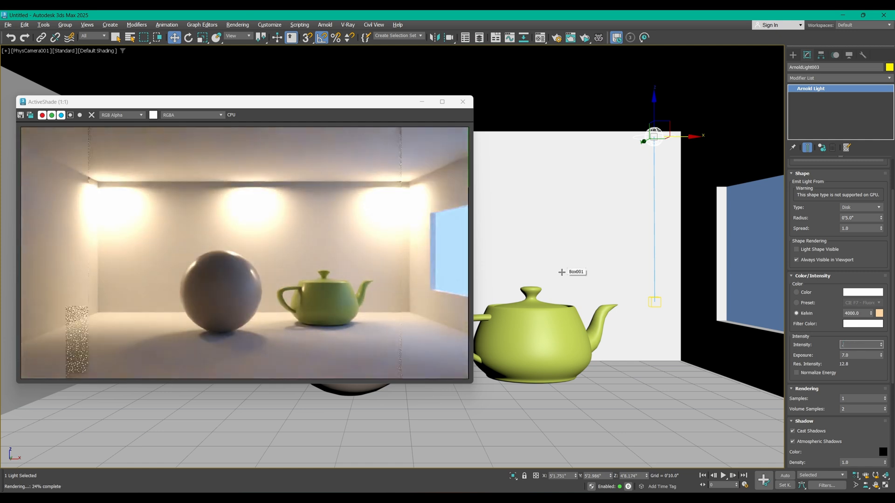
- Reduce the light's intensity through 0.05 and 0.02 to 0.005, and close the ActiveShade render
{"action": "type", "text": "0.05"}
{"action": "key", "text": "Return"}
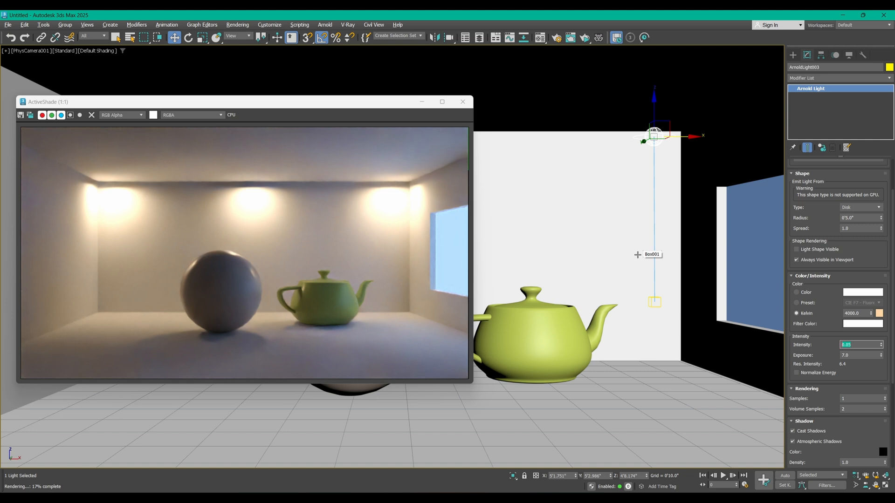
{"action": "type", "text": "0.02"}
{"action": "key", "text": "Return"}
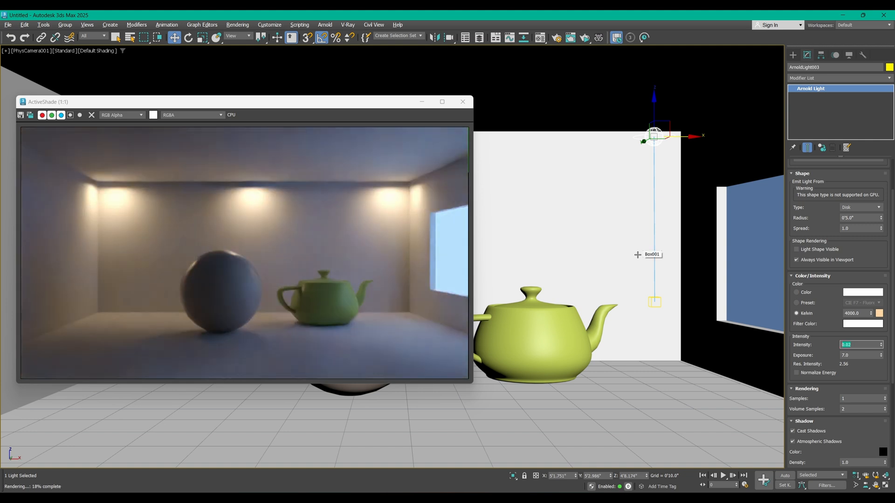
{"action": "type", "text": ".0"}
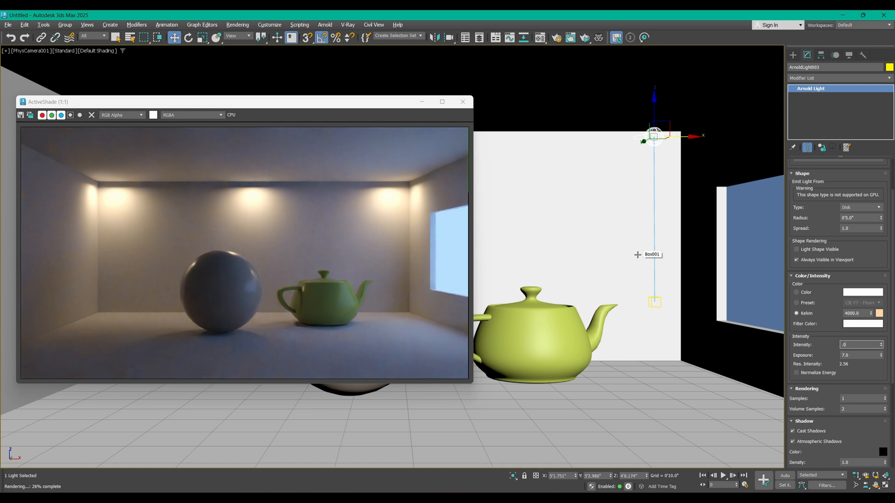
{"action": "type", "text": "05"}
{"action": "key", "text": "Return"}
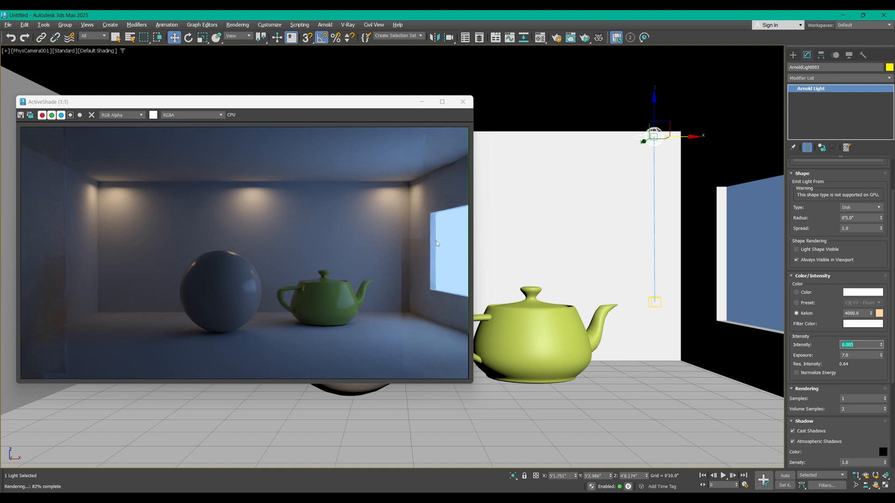
{"action": "left_click", "coordinate": [462, 102]}
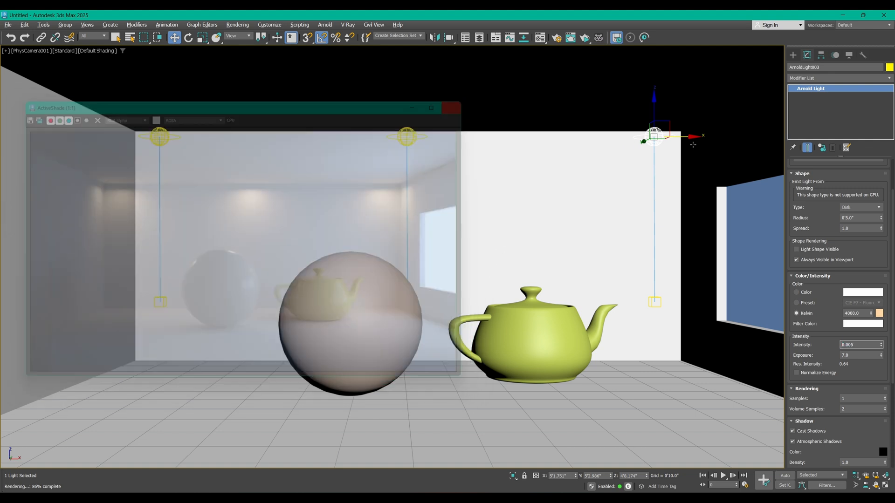
- Switch off the three instanced Arnold lights and stay in the full-size physical camera view
{"action": "key", "text": "q"}
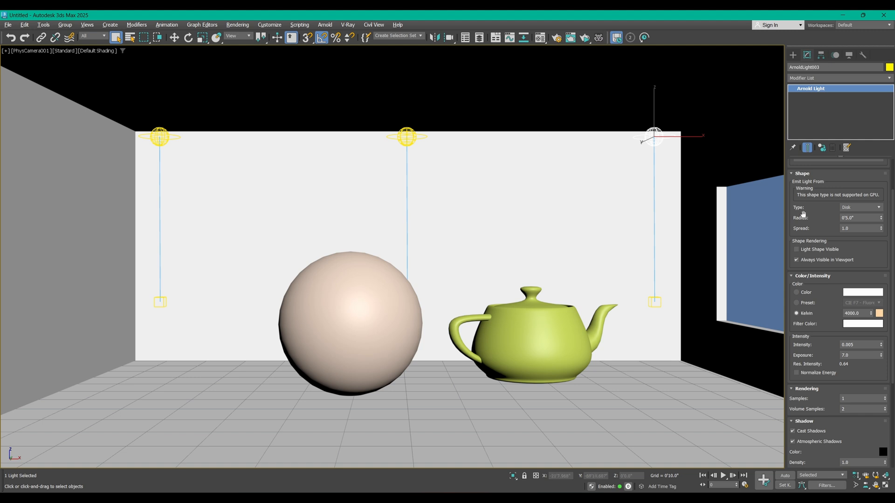
{"action": "scroll", "coordinate": [816, 207], "scroll_direction": "up", "scroll_amount": 2}
{"action": "left_click", "coordinate": [798, 179]}
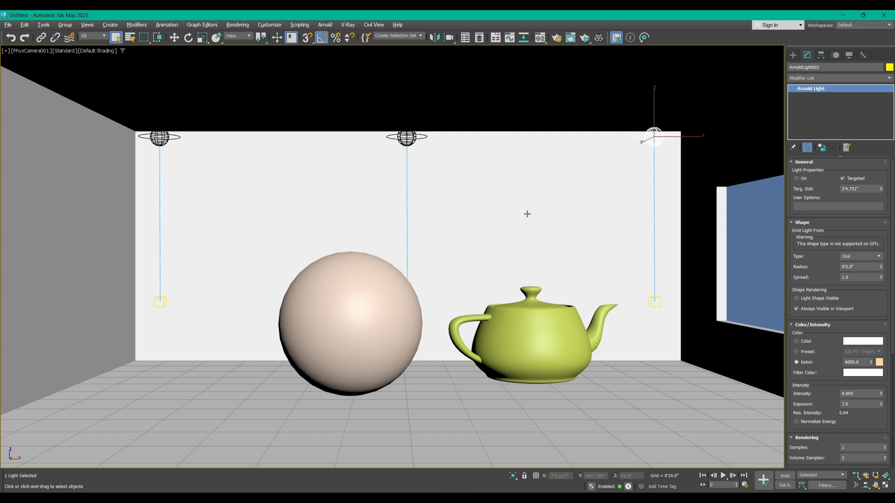
{"action": "key", "text": "alt+w"}
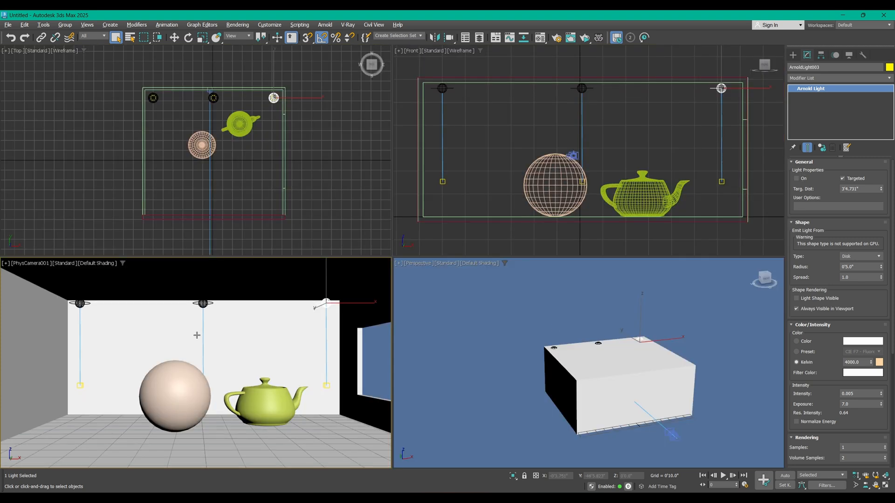
{"action": "key", "text": "alt+w"}
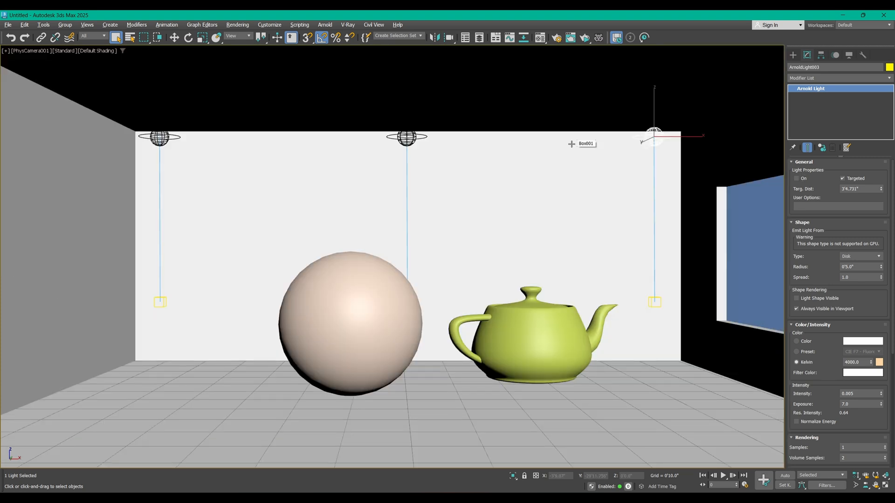
- Assign the OSL HDRI Environment map as the scene's environment map in the environment settings
{"action": "key", "text": "8"}
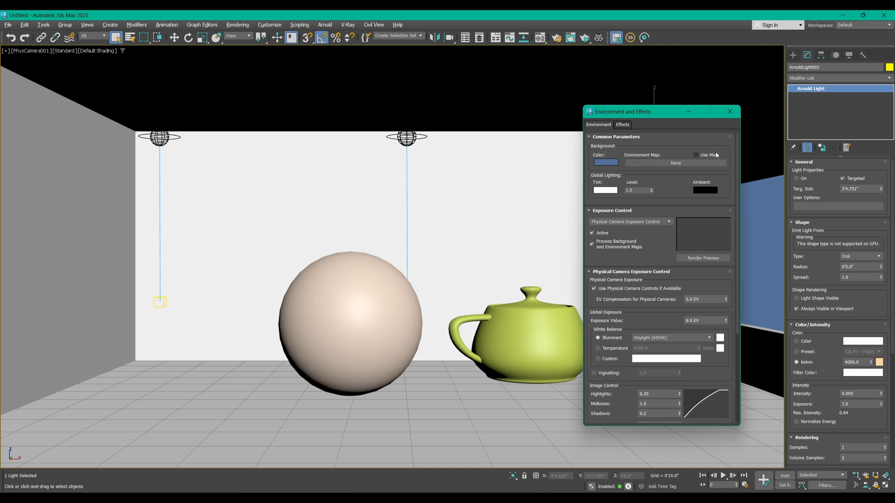
{"action": "left_click", "coordinate": [678, 165]}
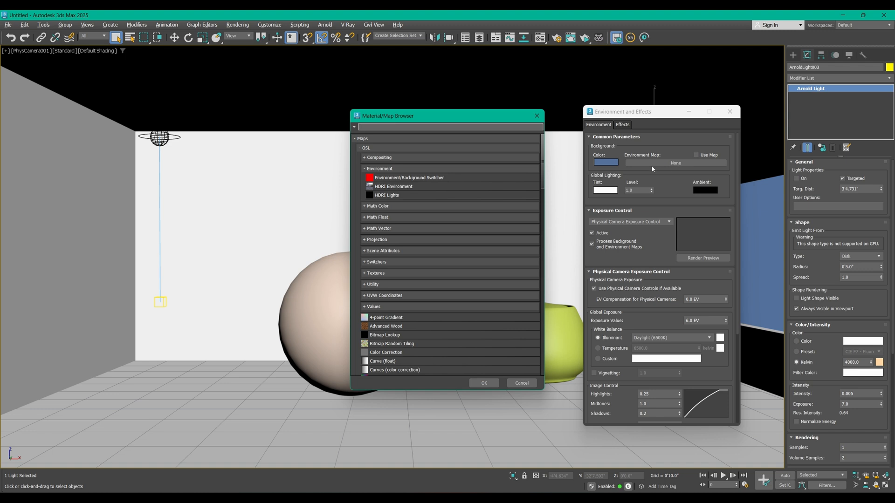
{"action": "left_click", "coordinate": [366, 148]}
{"action": "left_click", "coordinate": [360, 148]}
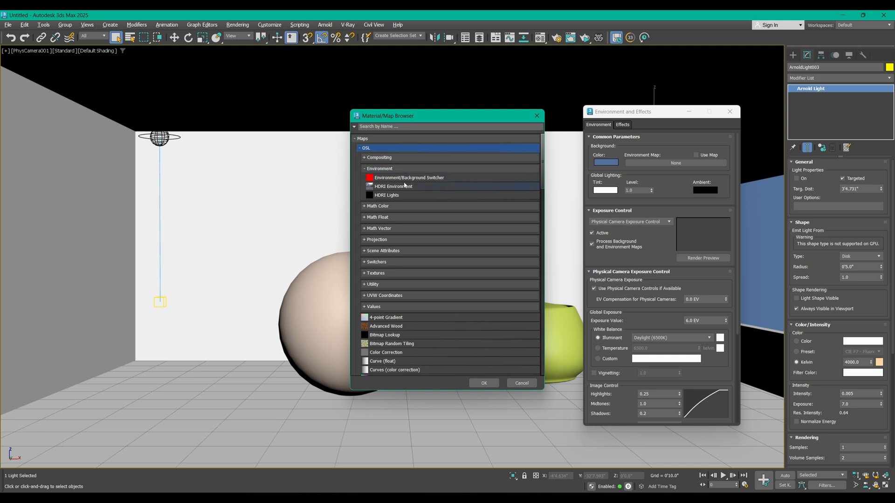
{"action": "left_click", "coordinate": [422, 187]}
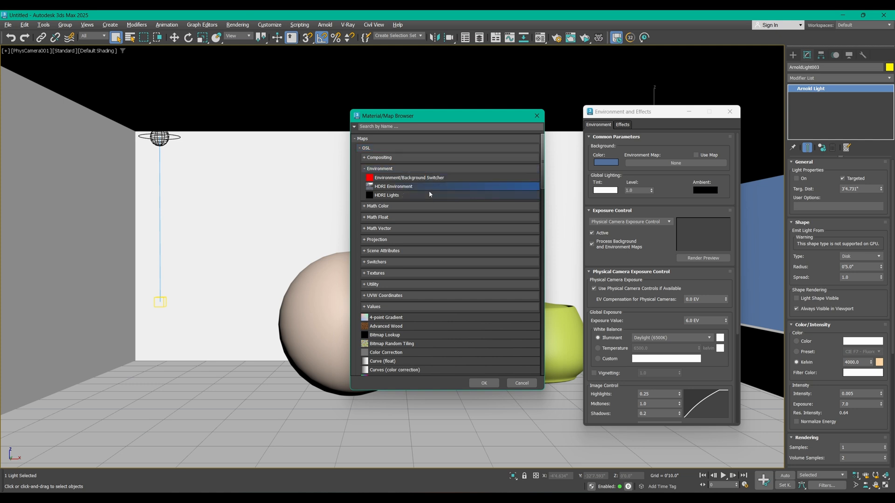
{"action": "double_click", "coordinate": [394, 187]}
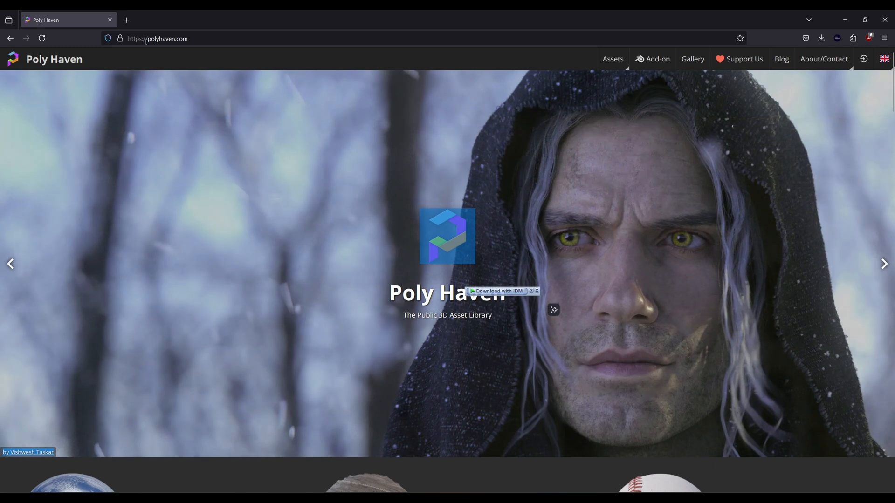
- Switch to the Poly Haven website in the browser and browse the HDRIs in the Outdoor > Skies category
{"action": "left_click", "coordinate": [145, 41]}
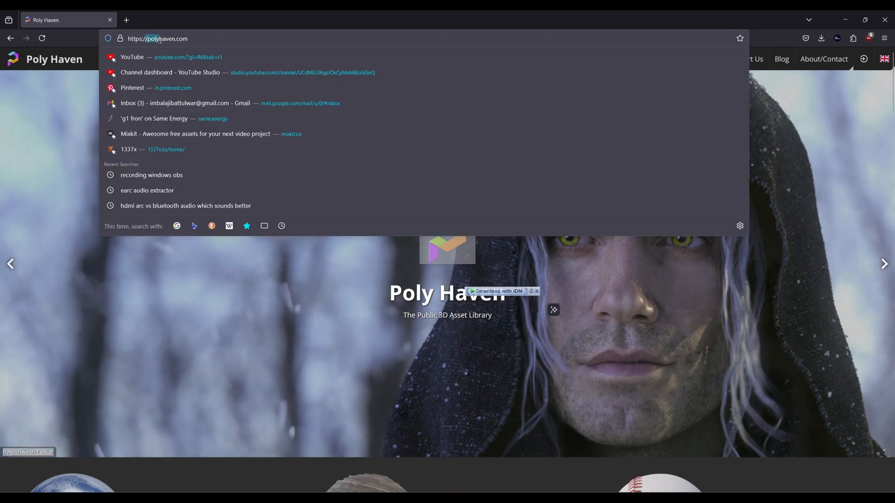
{"action": "key", "text": "Escape"}
{"action": "left_click", "coordinate": [620, 62]}
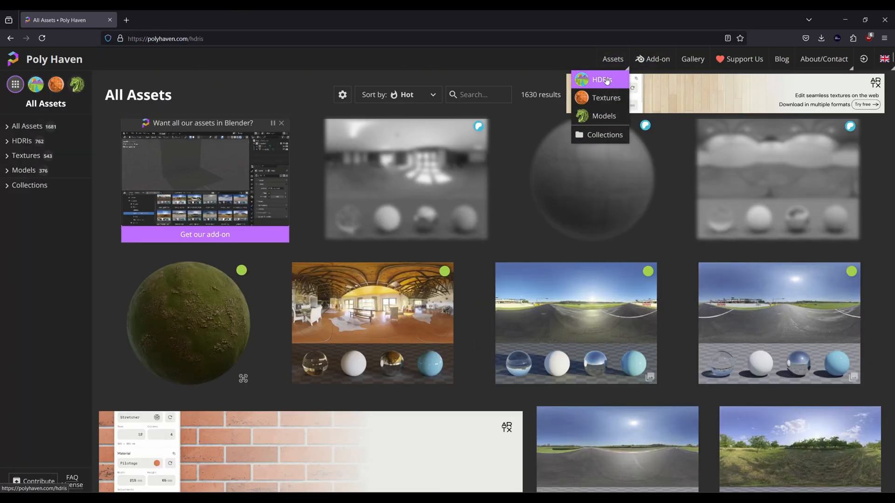
{"action": "left_click", "coordinate": [601, 86]}
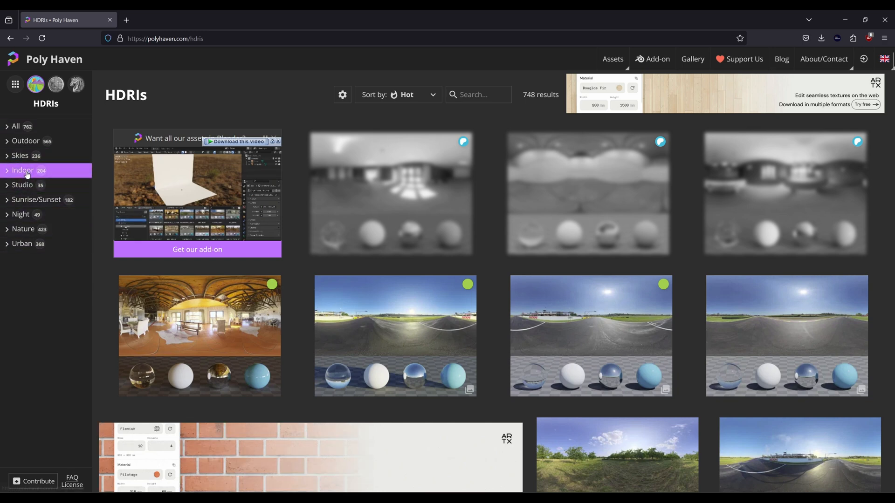
{"action": "left_click", "coordinate": [19, 141]}
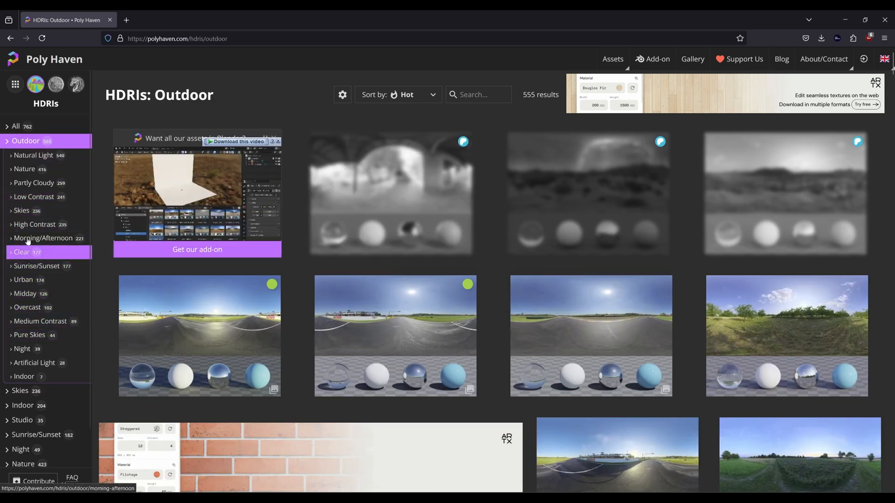
{"action": "left_click", "coordinate": [15, 212]}
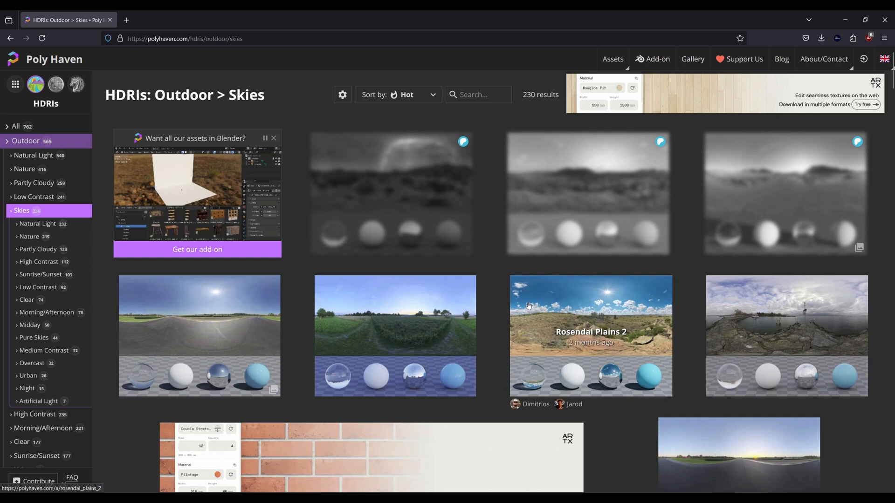
{"action": "scroll", "coordinate": [513, 261], "scroll_direction": "down", "scroll_amount": 10}
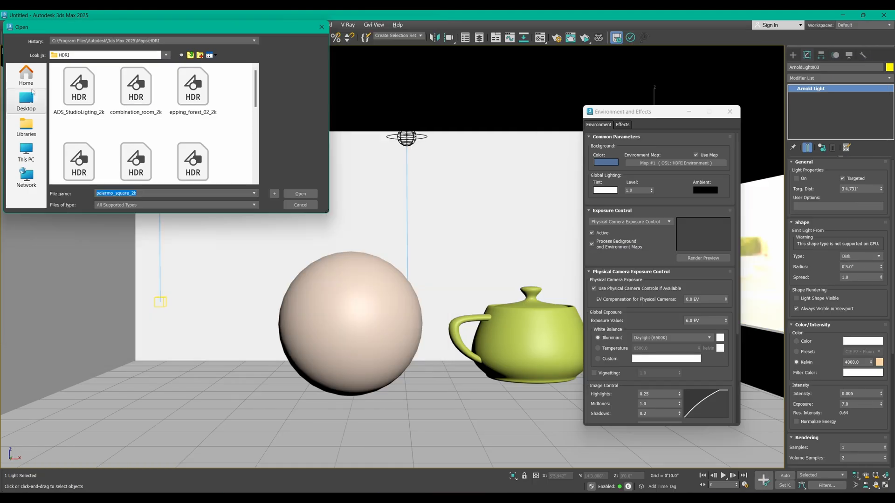
- Load rural_asphalt_road_4k from the Desktop into the HDRI Environment map and minimize the environment settings
{"action": "left_click", "coordinate": [29, 98]}
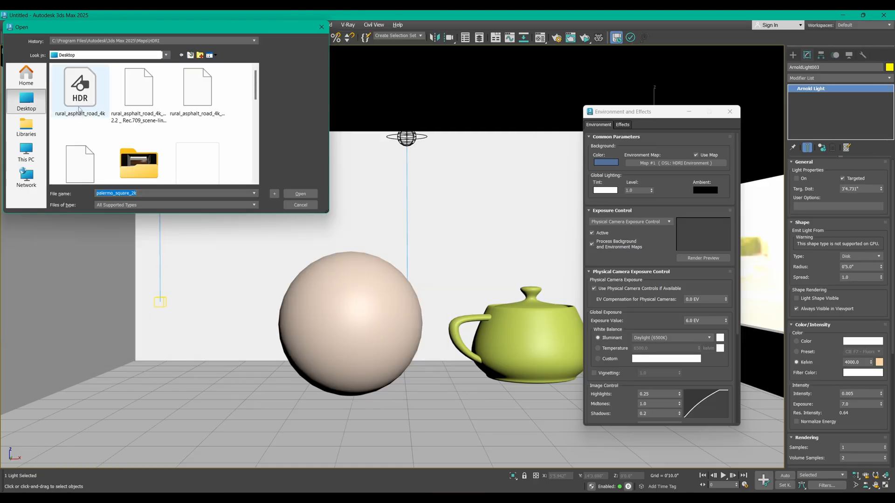
{"action": "left_click", "coordinate": [79, 102]}
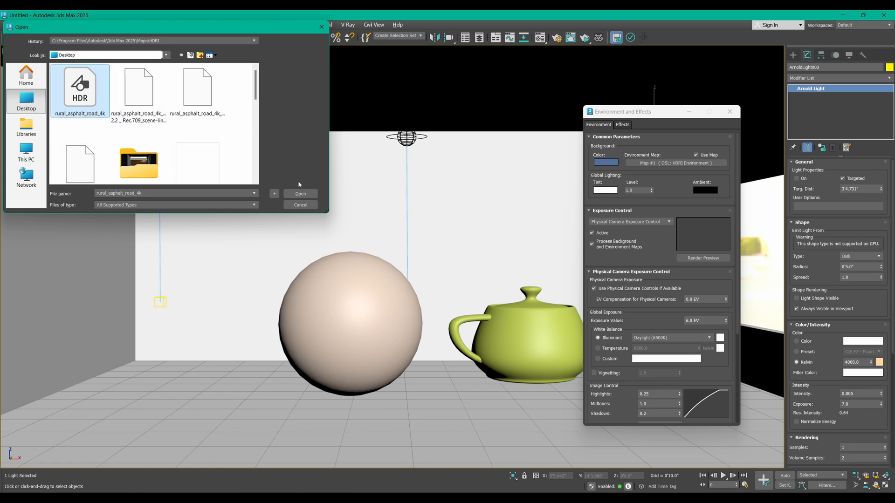
{"action": "left_click", "coordinate": [300, 194]}
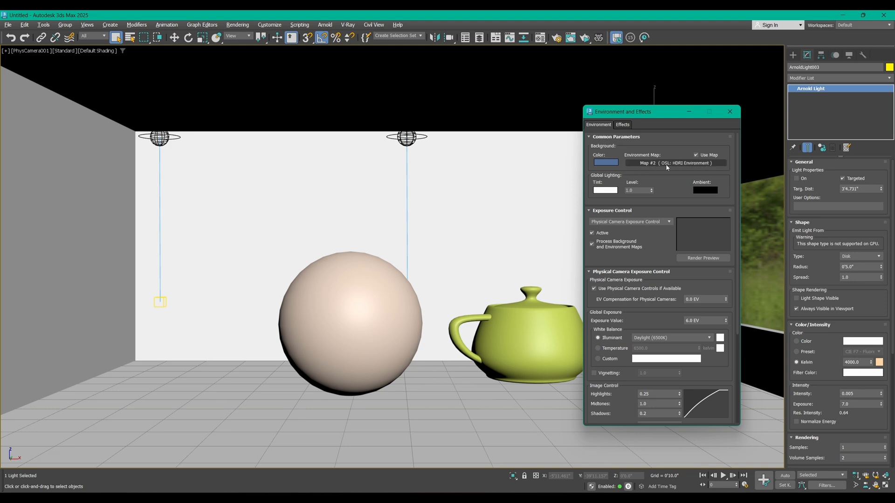
{"action": "left_click", "coordinate": [689, 110]}
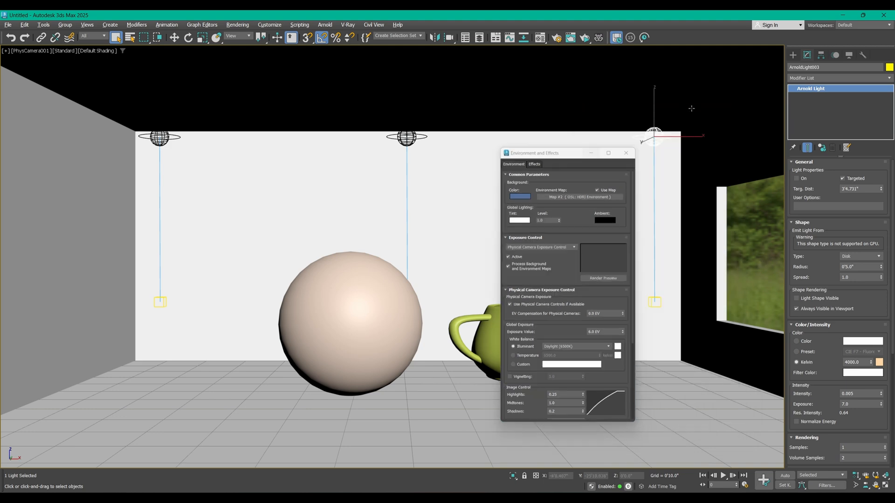
- Examine the HDRI background and its sun position around the room from several angles in the full-size perspective view
{"action": "key", "text": "alt+w"}
{"action": "right_click", "coordinate": [541, 272]}
{"action": "key", "text": "alt+w"}
{"action": "middle_click_drag", "start_coordinate": [531, 271], "coordinate": [443, 233], "text": "alt"}
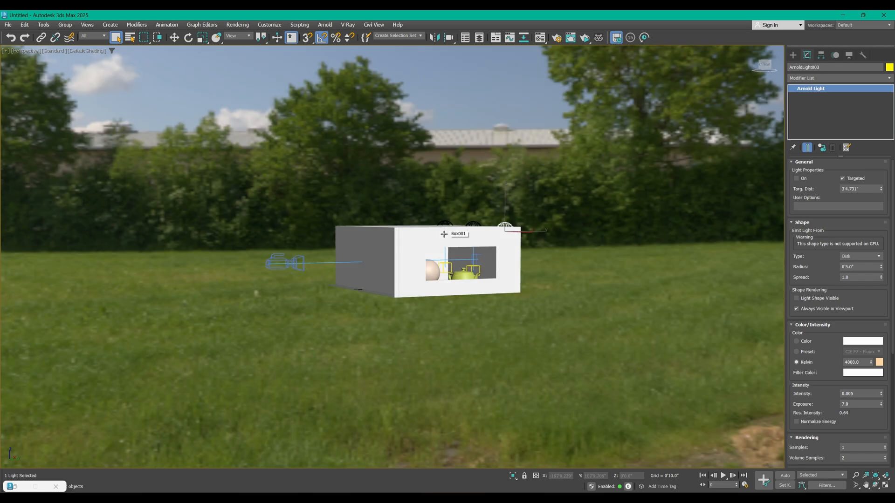
{"action": "middle_click_drag", "start_coordinate": [432, 233], "coordinate": [334, 206], "text": "alt"}
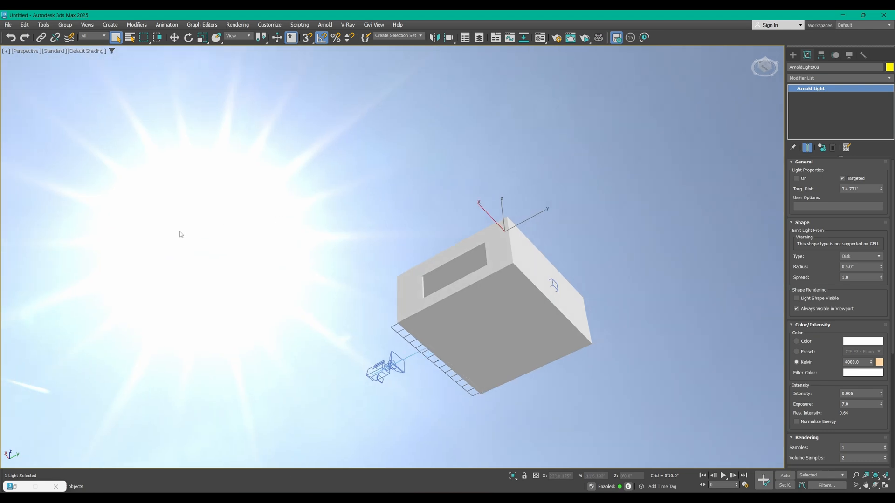
{"action": "scroll", "coordinate": [228, 236], "scroll_direction": "down", "scroll_amount": 2}
{"action": "scroll", "coordinate": [228, 236], "scroll_direction": "down", "scroll_amount": 2}
{"action": "middle_click_drag", "start_coordinate": [252, 229], "coordinate": [294, 280]}
{"action": "scroll", "coordinate": [245, 256], "scroll_direction": "up", "scroll_amount": 2}
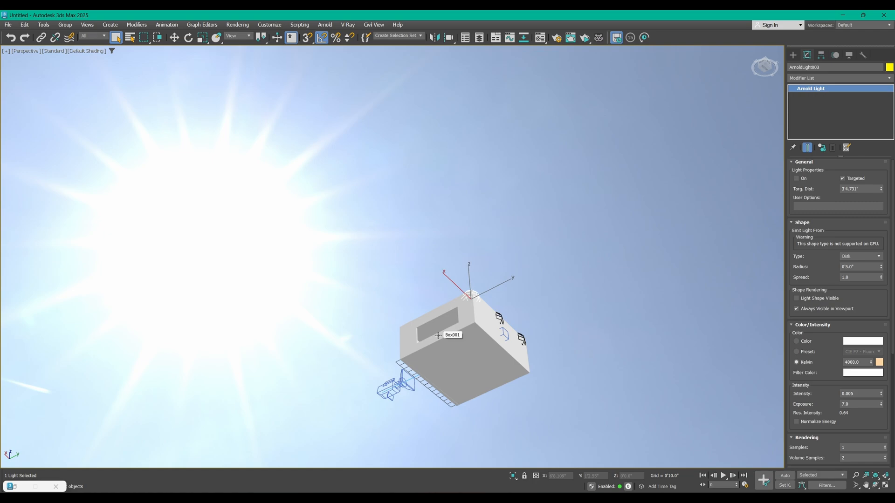
{"action": "middle_click_drag", "start_coordinate": [429, 244], "coordinate": [502, 278], "text": "alt"}
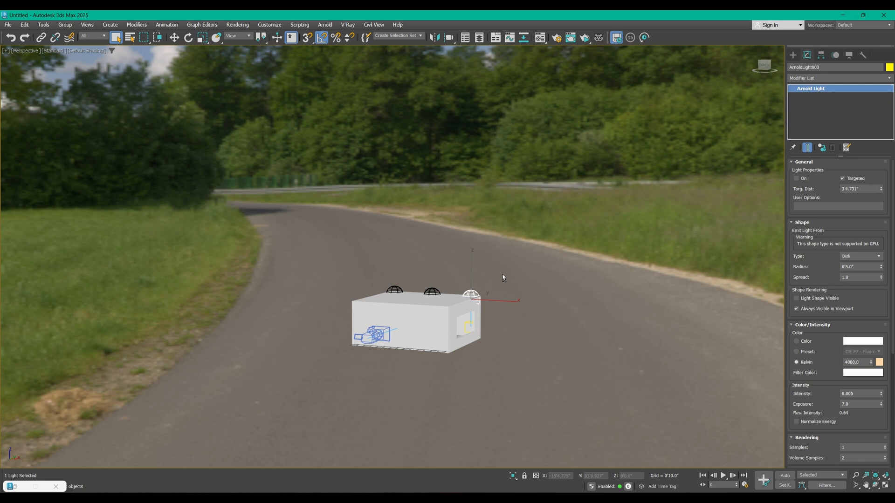
{"action": "scroll", "coordinate": [443, 329], "scroll_direction": "up", "scroll_amount": 5}
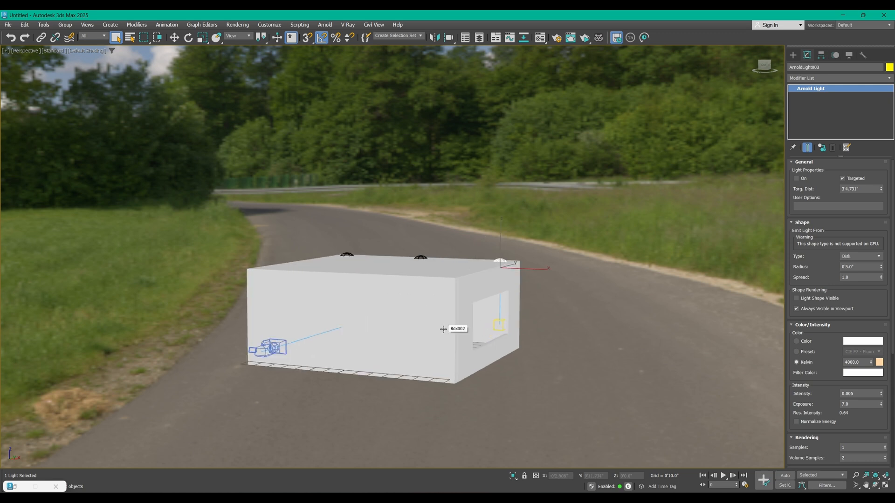
{"action": "scroll", "coordinate": [443, 329], "scroll_direction": "up", "scroll_amount": 2}
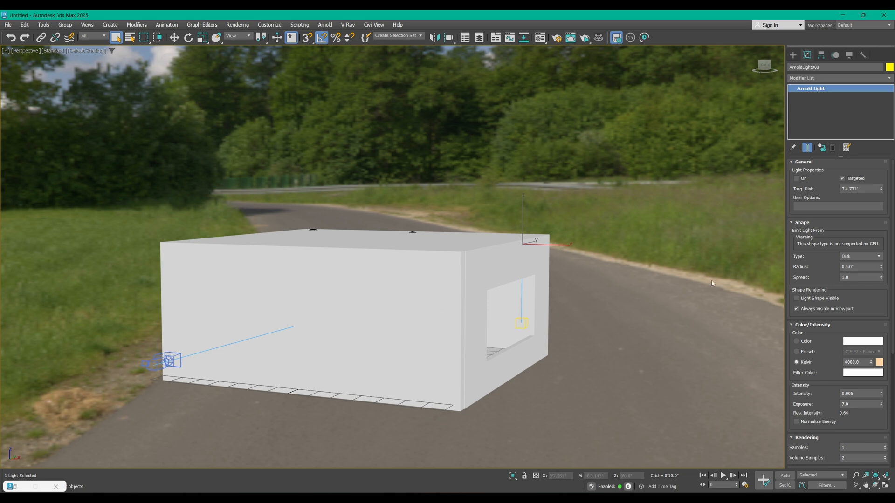
- Return to the full-size physical camera view and start its ActiveShade render
{"action": "double_click", "coordinate": [860, 395]}
{"action": "middle_click", "coordinate": [677, 323]}
{"action": "key", "text": "alt+w"}
{"action": "middle_click", "coordinate": [364, 306]}
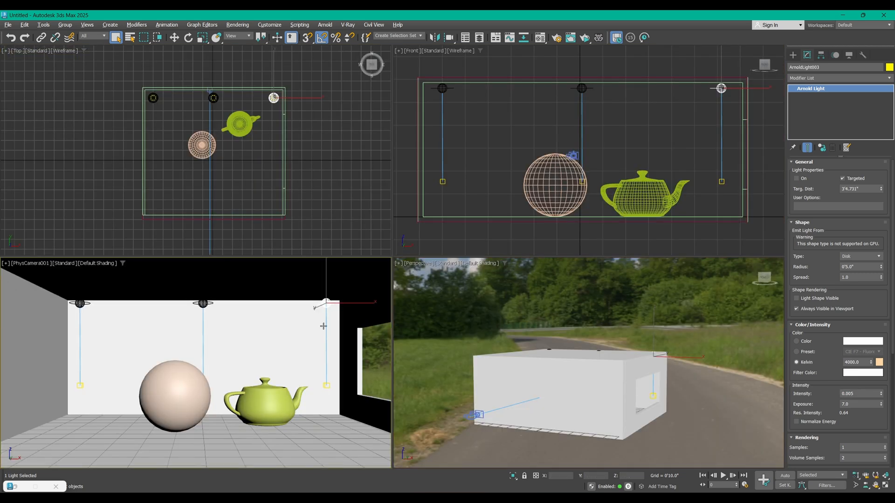
{"action": "key", "text": "alt+w"}
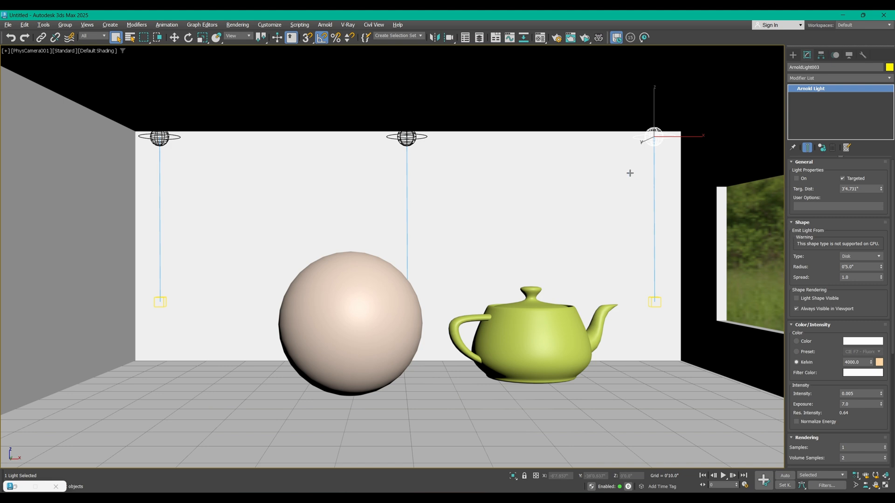
{"action": "left_click", "coordinate": [584, 37]}
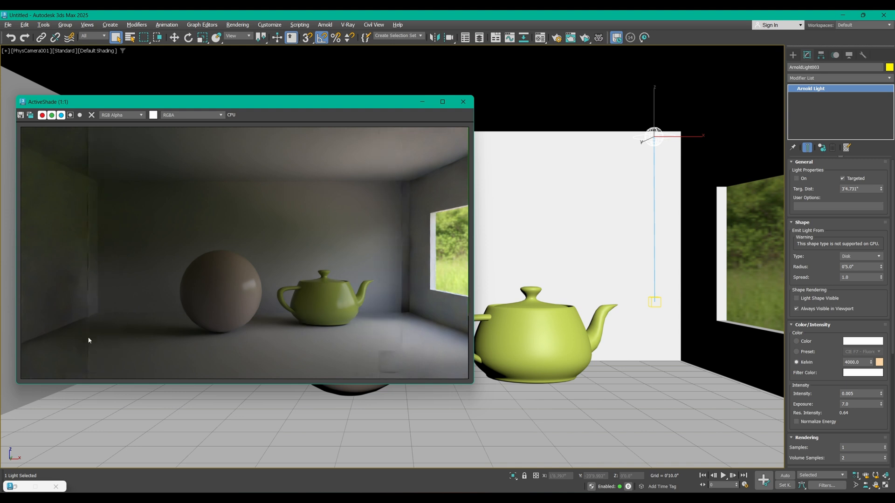
- Turn off the physical camera controls in the environment exposure settings and set the global exposure value to 15, then 14 EV
{"action": "left_click", "coordinate": [238, 25]}
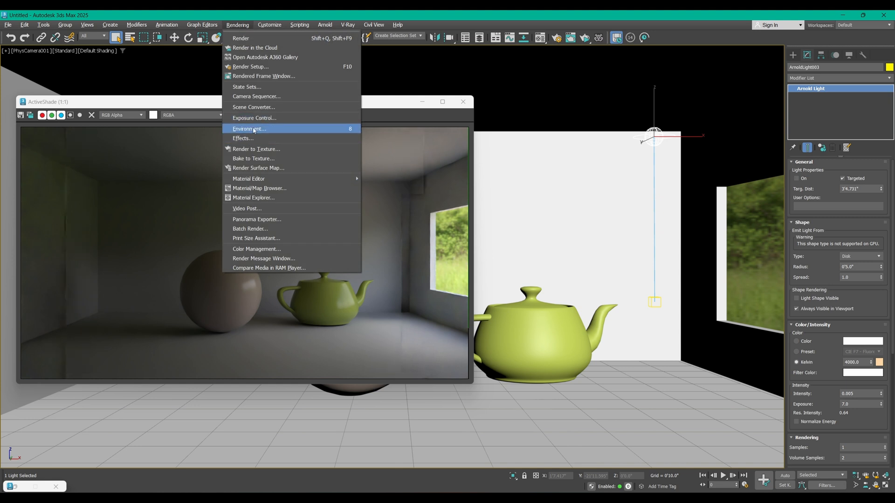
{"action": "left_click", "coordinate": [254, 128]}
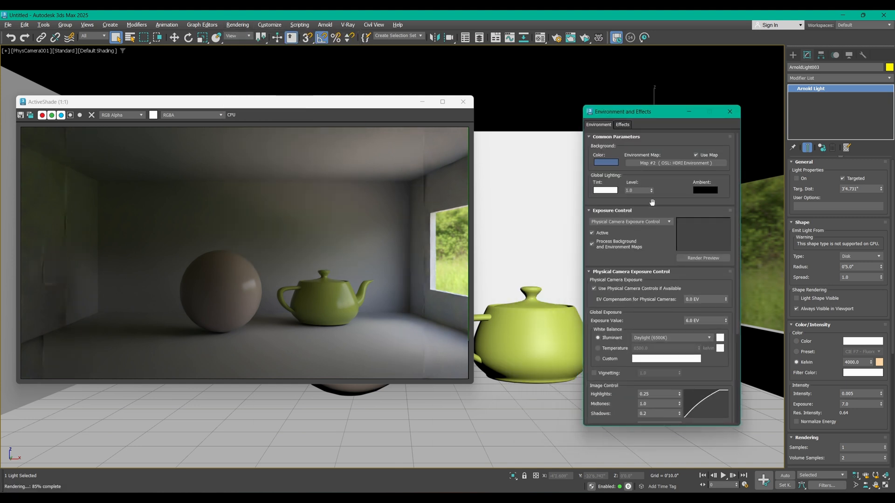
{"action": "left_click", "coordinate": [621, 290]}
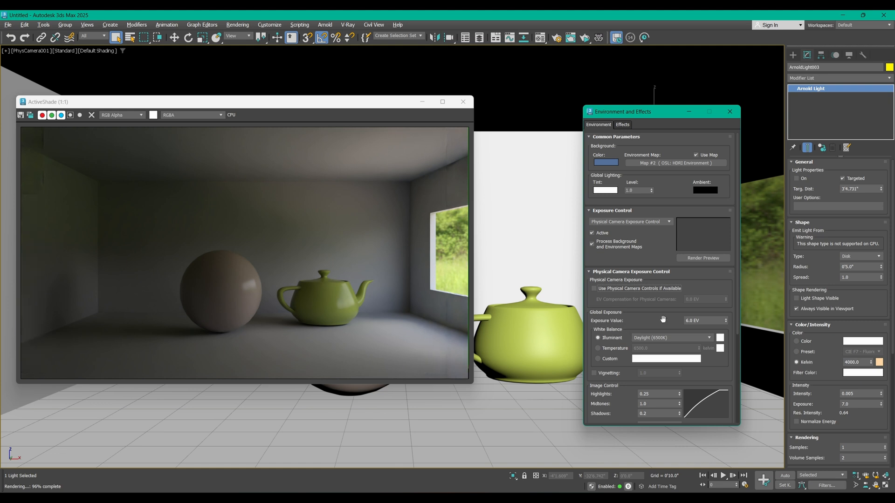
{"action": "left_click_drag", "start_coordinate": [644, 313], "coordinate": [651, 257]}
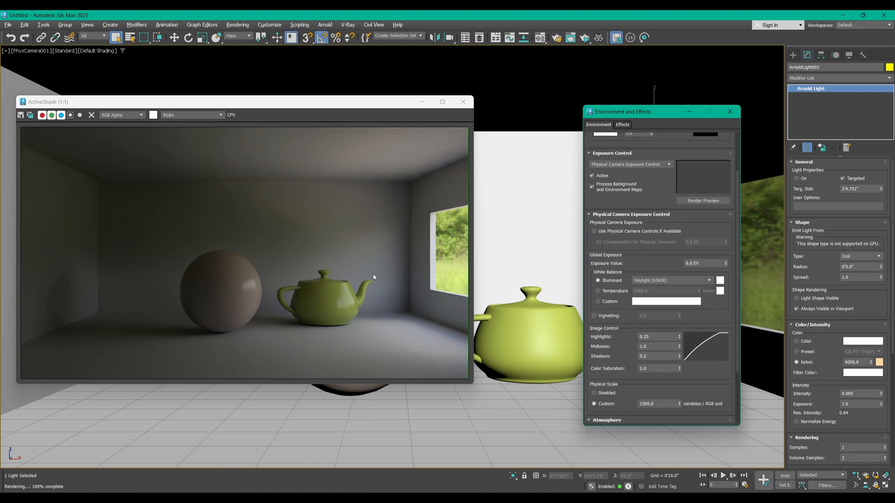
{"action": "left_click", "coordinate": [704, 263]}
{"action": "type", "text": "15"}
{"action": "key", "text": "Return"}
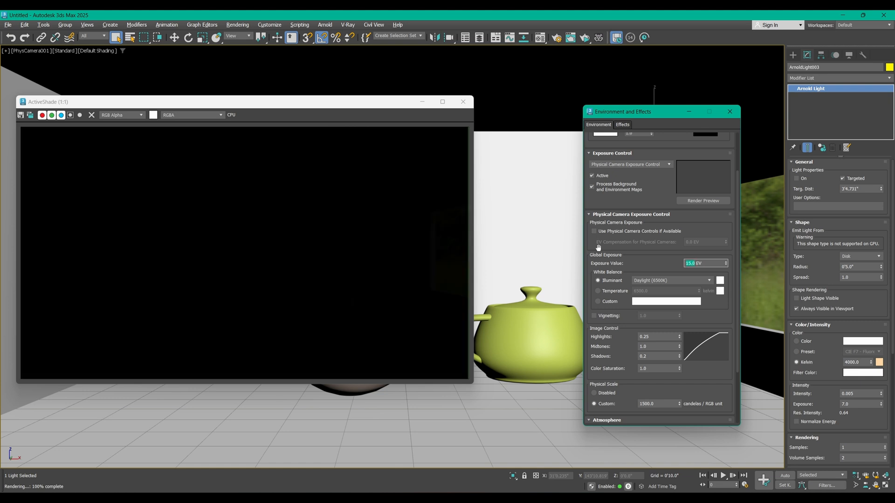
{"action": "type", "text": "14"}
{"action": "key", "text": "Return"}
- Set the exposure's highlights to 1.0 and shadows to 0.0, trying higher midtones before resetting them to 1.0
{"action": "left_click", "coordinate": [658, 338]}
{"action": "left_click_drag", "start_coordinate": [680, 337], "coordinate": [688, 290]}
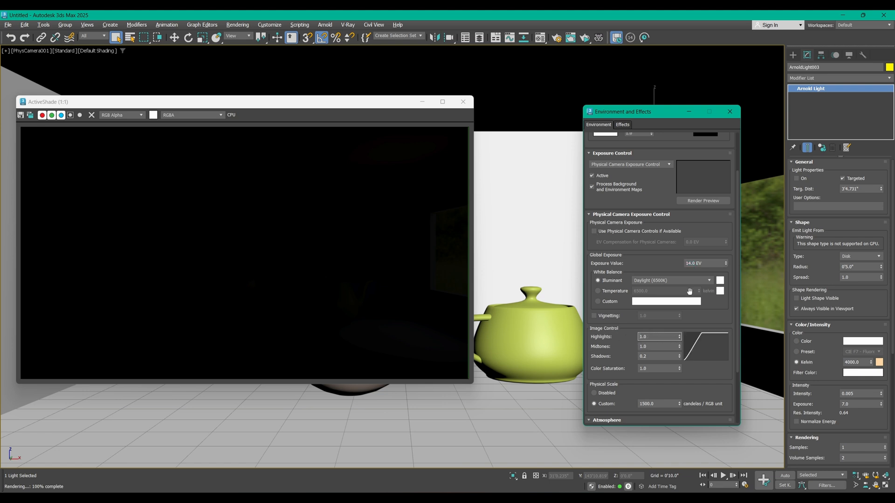
{"action": "left_click_drag", "start_coordinate": [679, 348], "coordinate": [681, 321]}
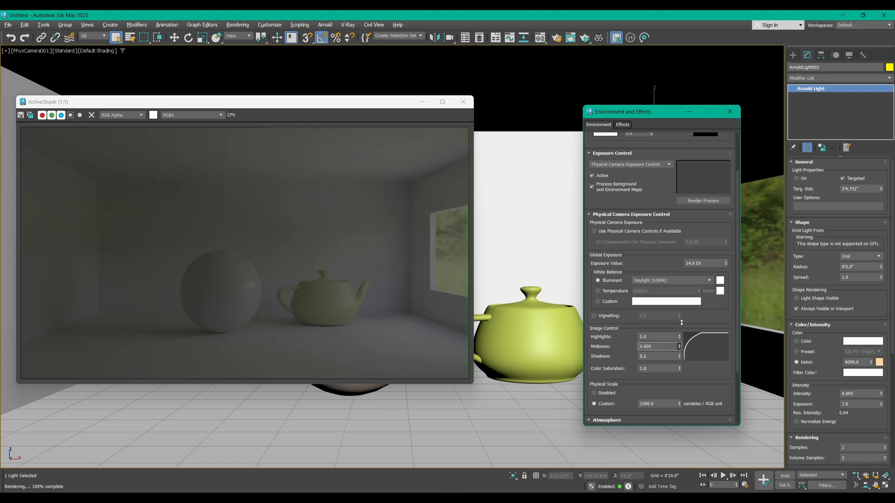
{"action": "double_click", "coordinate": [673, 347]}
{"action": "type", "text": "1"}
{"action": "key", "text": "Return"}
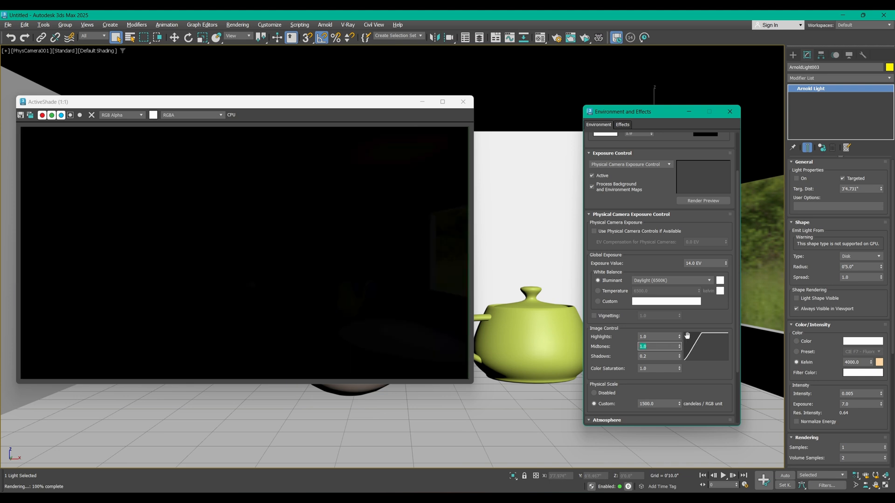
{"action": "right_click", "coordinate": [676, 356]}
{"action": "left_click", "coordinate": [672, 356]}
{"action": "right_click", "coordinate": [679, 357]}
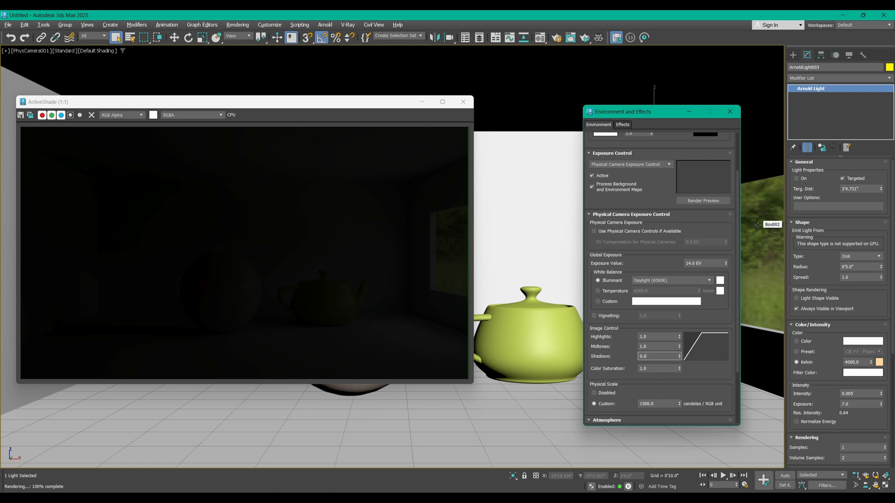
- Copy the HDRI environment map as an instance into an empty sample slot of the Compact Material Editor
{"action": "scroll", "coordinate": [667, 163], "scroll_direction": "up", "scroll_amount": 3}
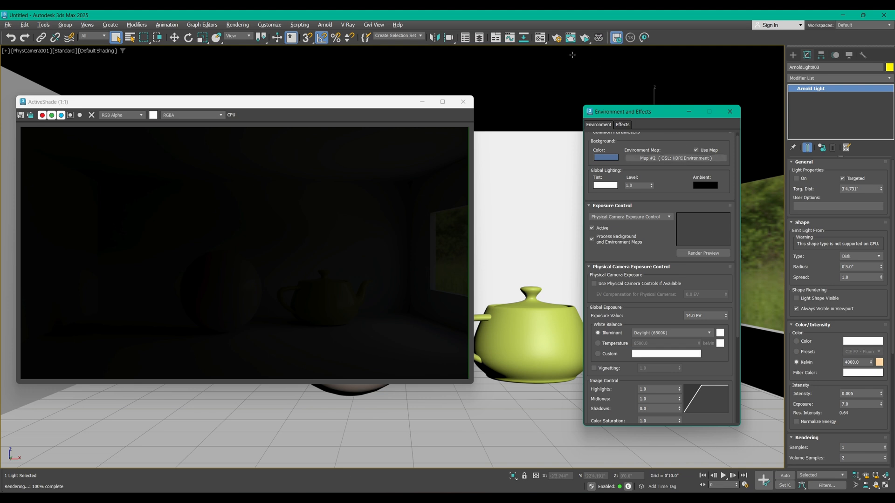
{"action": "left_click", "coordinate": [542, 39]}
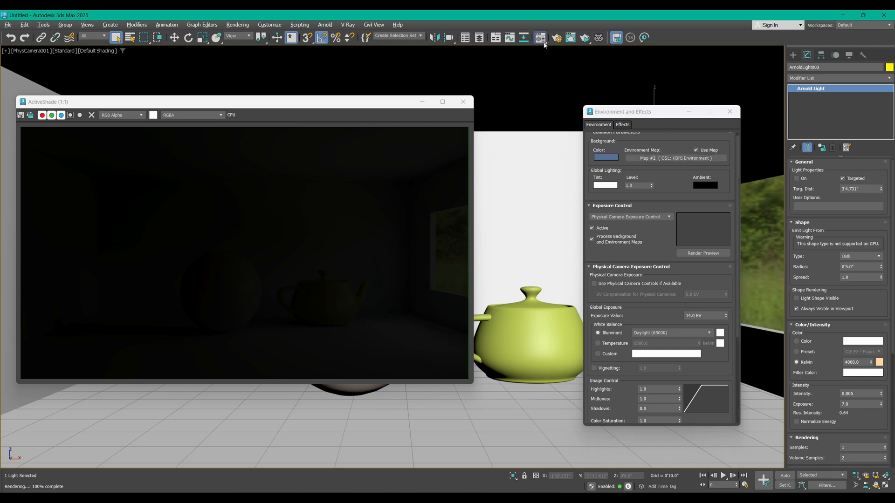
{"action": "left_click_drag", "start_coordinate": [622, 83], "coordinate": [443, 101]}
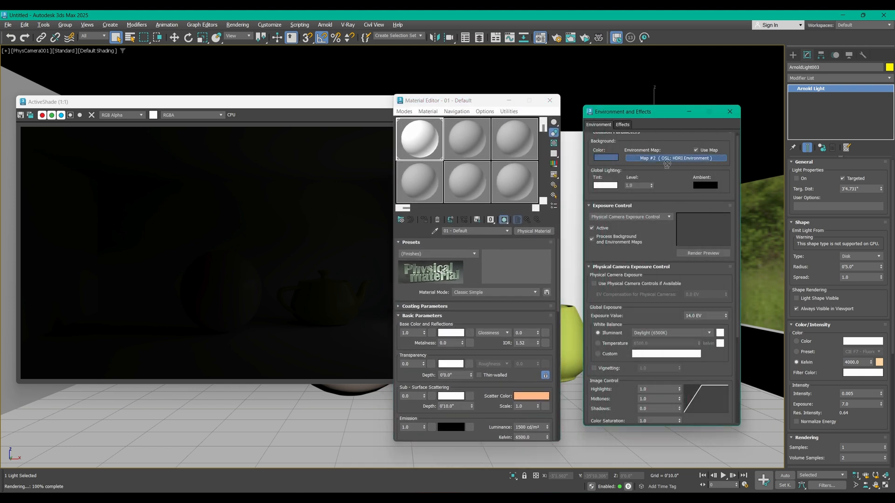
{"action": "left_click_drag", "start_coordinate": [666, 163], "coordinate": [513, 190]}
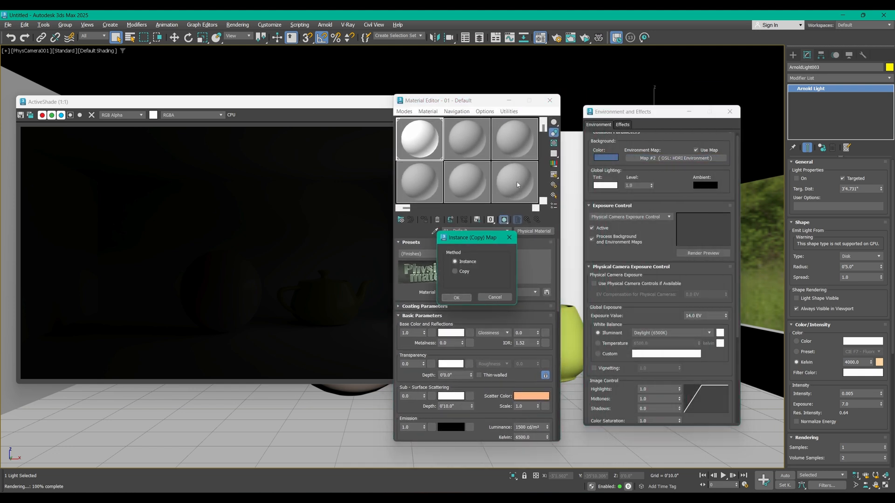
{"action": "left_click", "coordinate": [458, 297]}
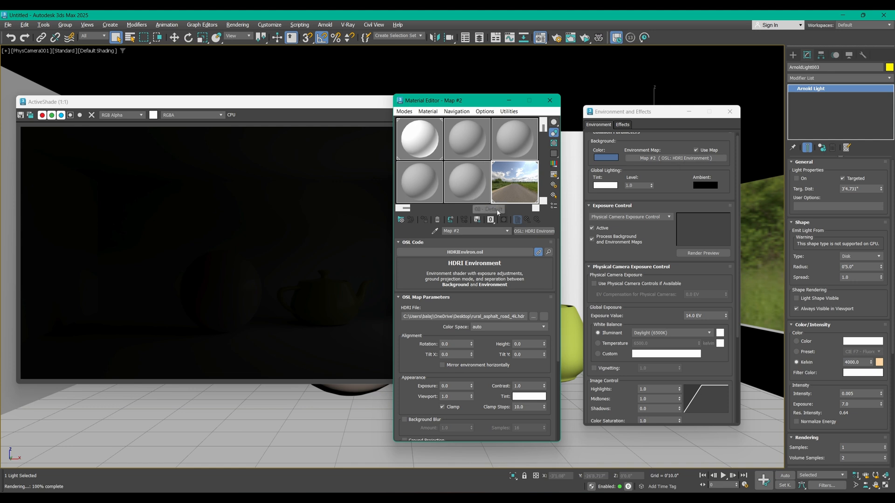
- Place the HDRI environment map as a node in the Slate Material Editor and return to the Compact Material Editor
{"action": "left_click", "coordinate": [550, 100]}
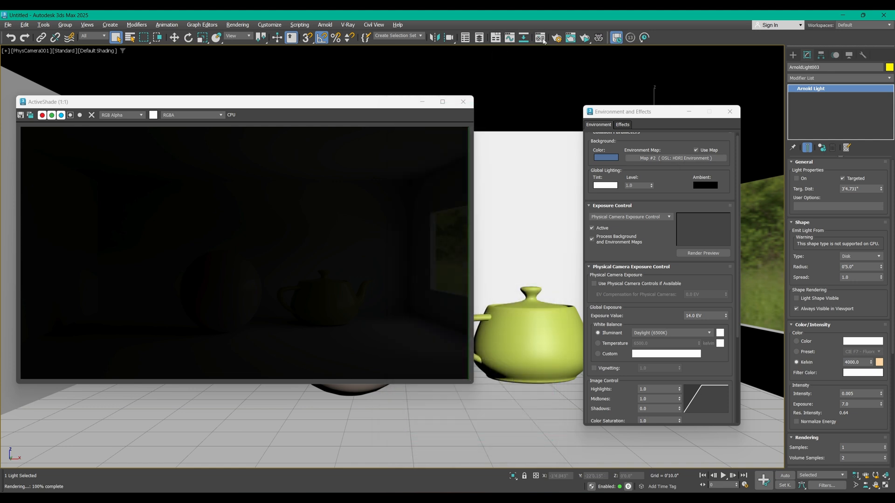
{"action": "left_click", "coordinate": [540, 37]}
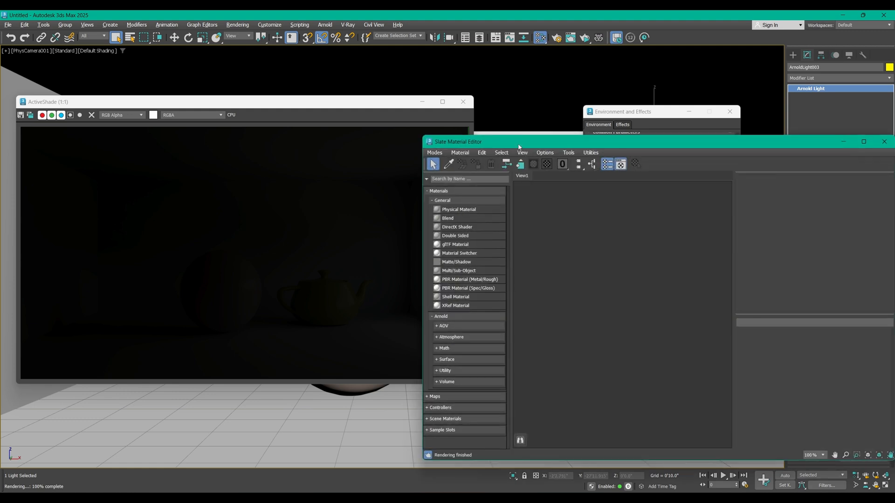
{"action": "left_click_drag", "start_coordinate": [513, 138], "coordinate": [180, 90]}
{"action": "left_click_drag", "start_coordinate": [675, 158], "coordinate": [270, 238]}
{"action": "left_click", "coordinate": [306, 277]}
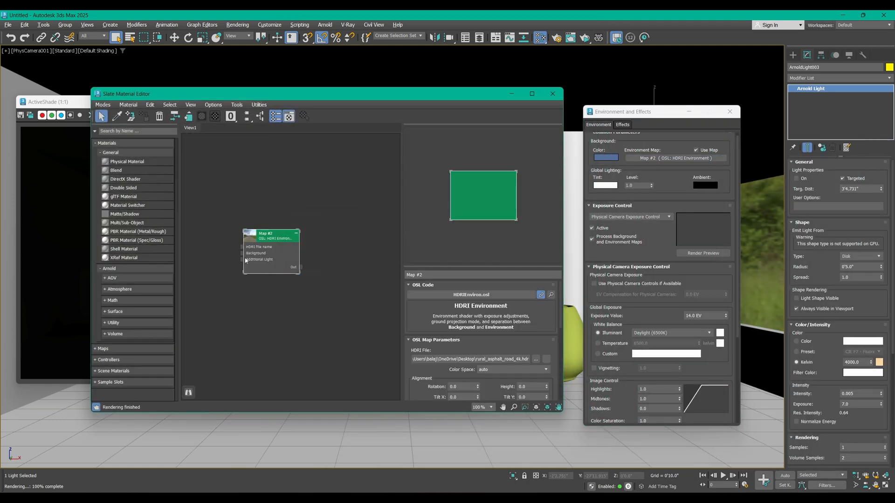
{"action": "scroll", "coordinate": [482, 352], "scroll_direction": "down", "scroll_amount": 1}
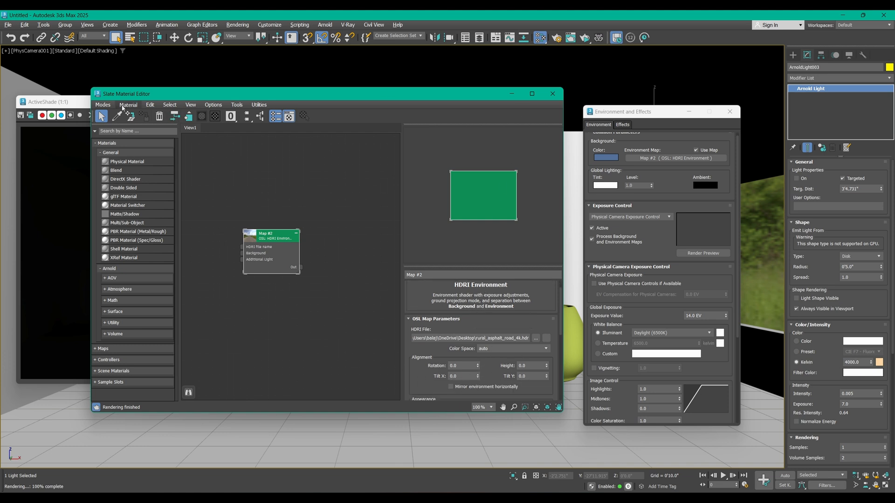
{"action": "left_click", "coordinate": [102, 105]}
{"action": "left_click", "coordinate": [112, 114]}
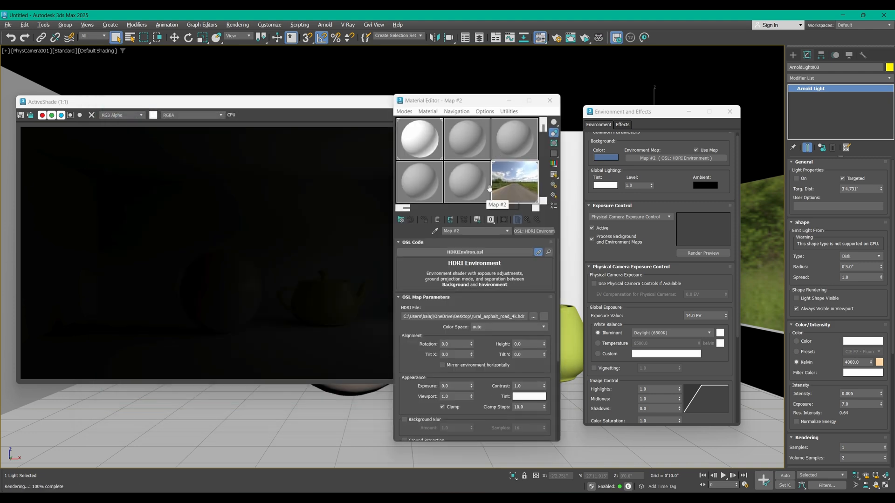
- Show the HDRI map's alignment and appearance parameters and arrange the Material Editor and environment settings windows side by side
{"action": "left_click", "coordinate": [512, 191]}
{"action": "scroll", "coordinate": [475, 316], "scroll_direction": "down", "scroll_amount": 2}
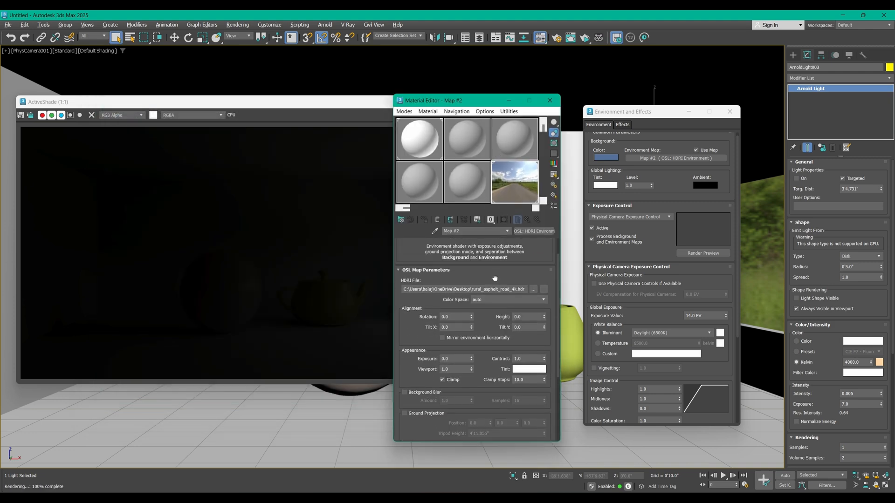
{"action": "scroll", "coordinate": [416, 297], "scroll_direction": "down", "scroll_amount": 1}
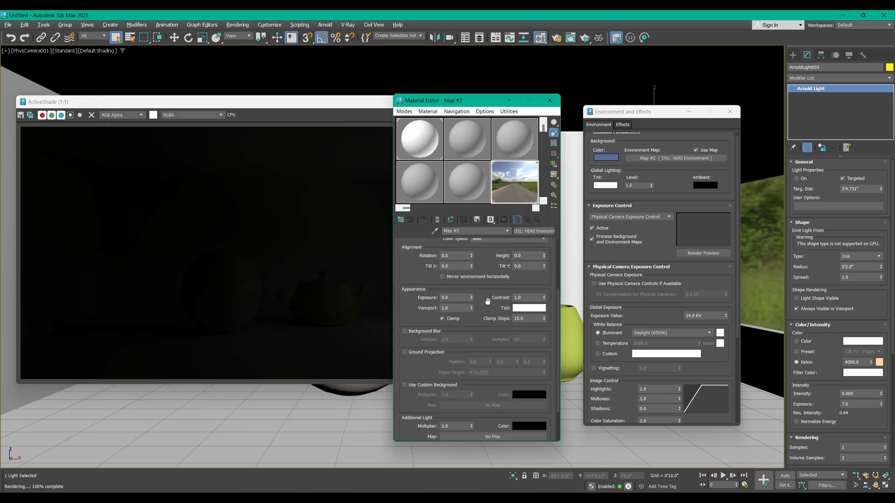
{"action": "scroll", "coordinate": [431, 273], "scroll_direction": "up", "scroll_amount": 1}
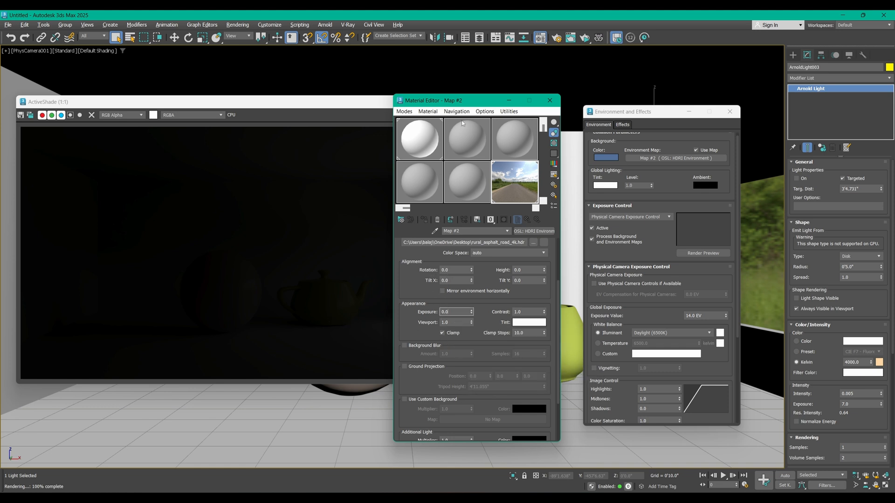
{"action": "left_click_drag", "start_coordinate": [462, 100], "coordinate": [506, 101]}
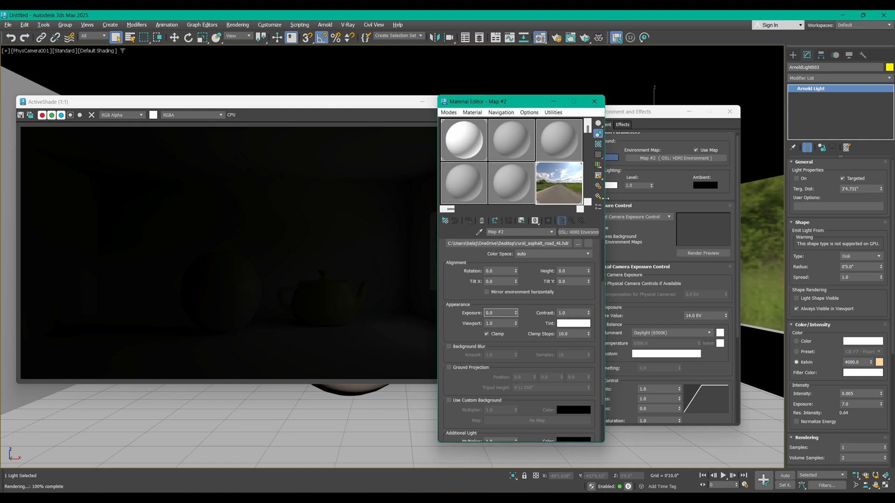
{"action": "left_click", "coordinate": [665, 309]}
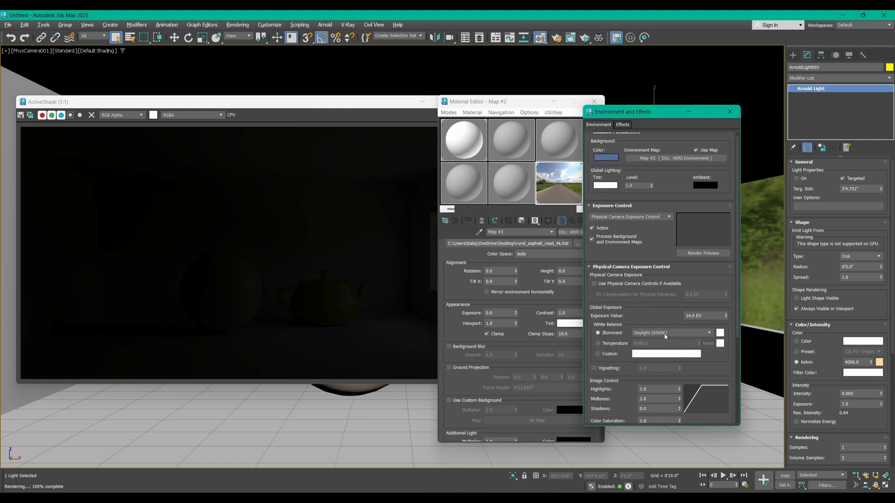
{"action": "left_click_drag", "start_coordinate": [646, 110], "coordinate": [681, 109]}
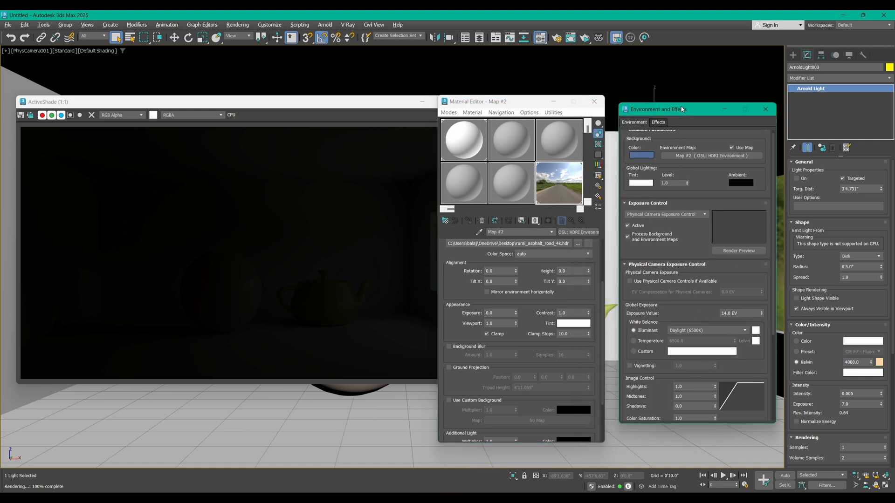
{"action": "scroll", "coordinate": [689, 241], "scroll_direction": "up", "scroll_amount": 1}
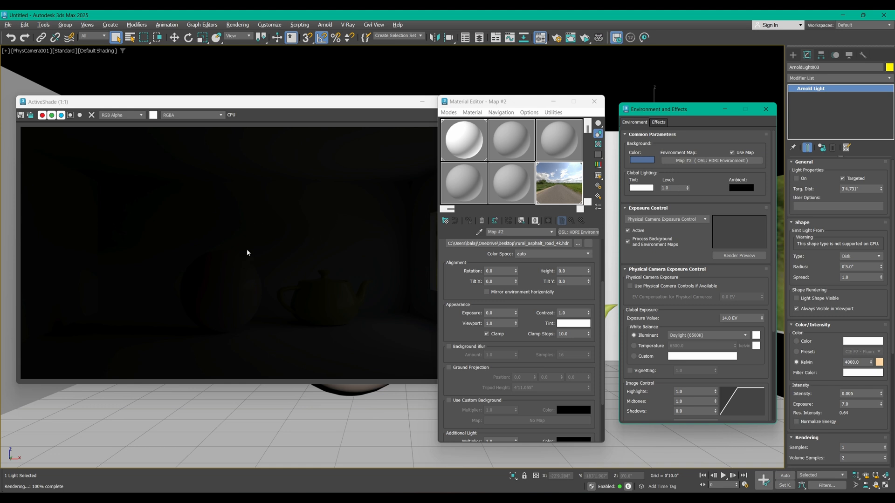
- Set the HDRI map's exposure to 2, then raise it to 5
{"action": "left_click", "coordinate": [574, 181]}
{"action": "left_click", "coordinate": [496, 316]}
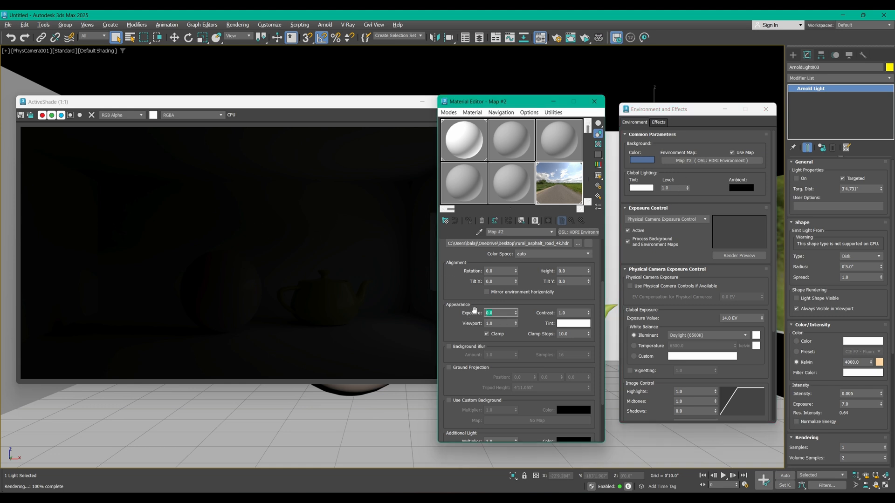
{"action": "type", "text": "2"}
{"action": "key", "text": "Return"}
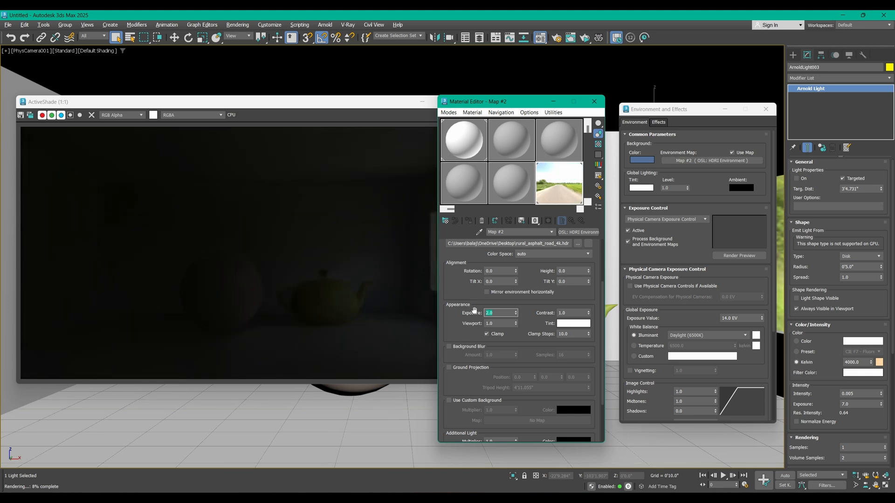
{"action": "type", "text": "5"}
{"action": "key", "text": "Return"}
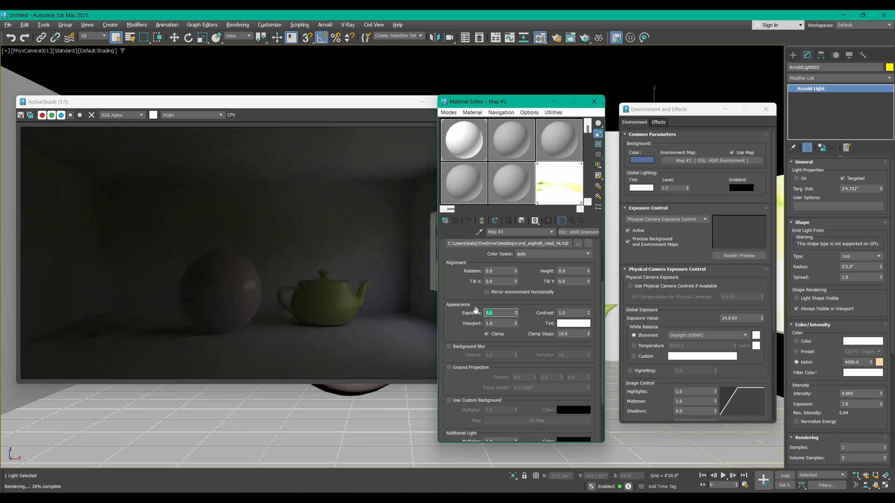
- Turn off Clamp for the HDRI map and move the Material Editor clear of the ActiveShade render
{"action": "left_click", "coordinate": [448, 315]}
{"action": "left_click", "coordinate": [499, 336]}
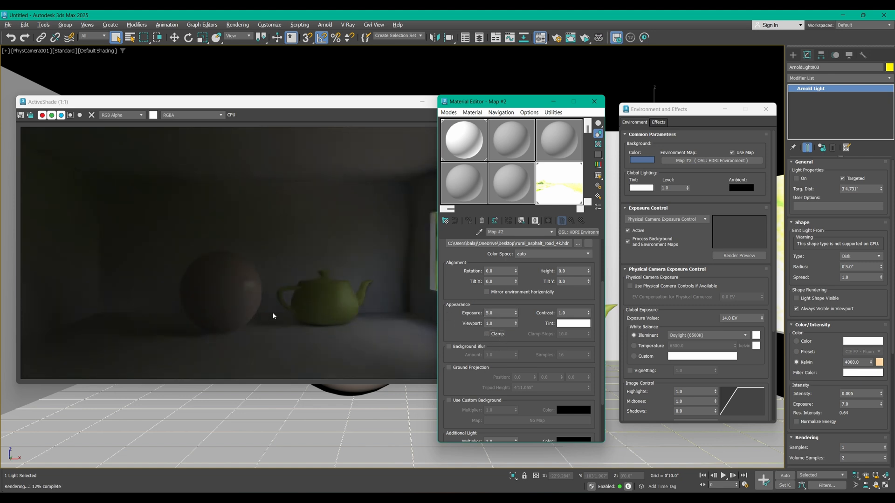
{"action": "left_click_drag", "start_coordinate": [496, 103], "coordinate": [558, 112]}
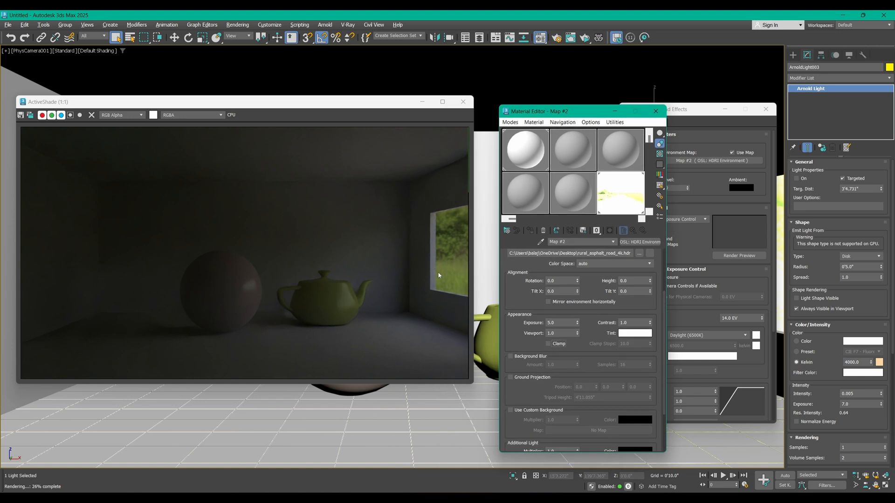
- Rotate the HDRI map to aim the sun through the window, trying 90 and 120 before setting 110
{"action": "left_click", "coordinate": [560, 280]}
{"action": "key", "text": "Return"}
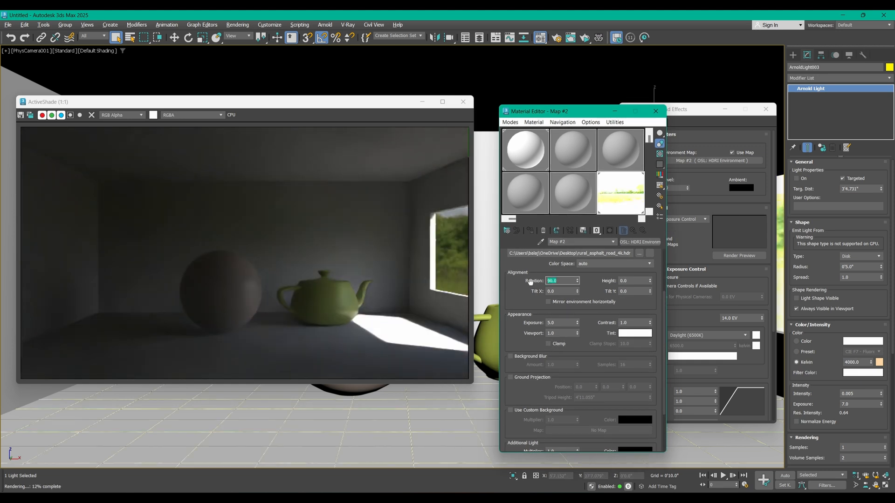
{"action": "type", "text": "120"}
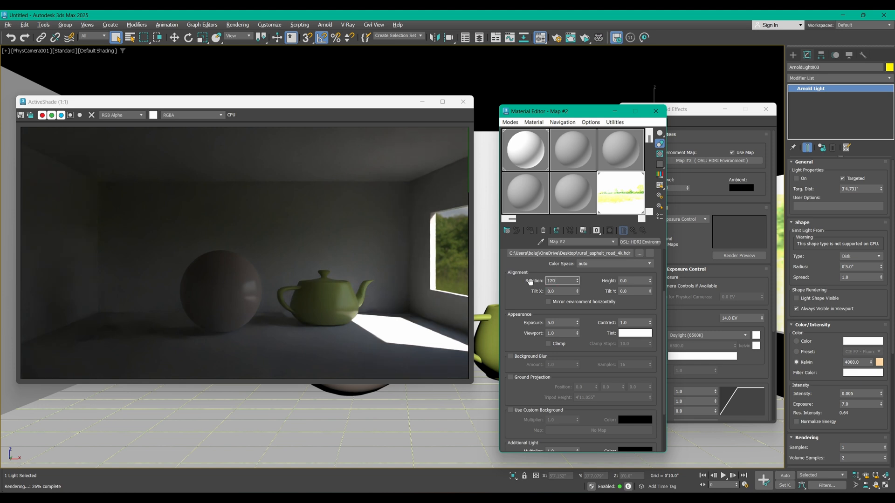
{"action": "key", "text": "Return"}
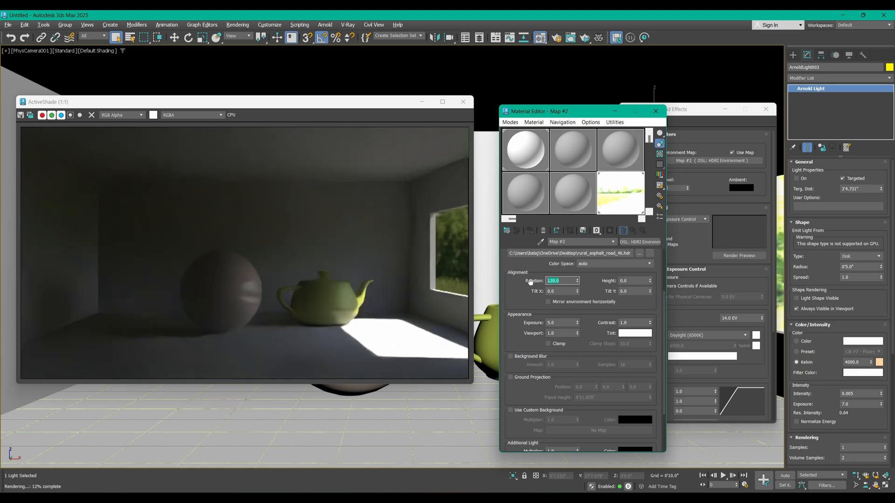
{"action": "type", "text": "110"}
{"action": "key", "text": "Return"}
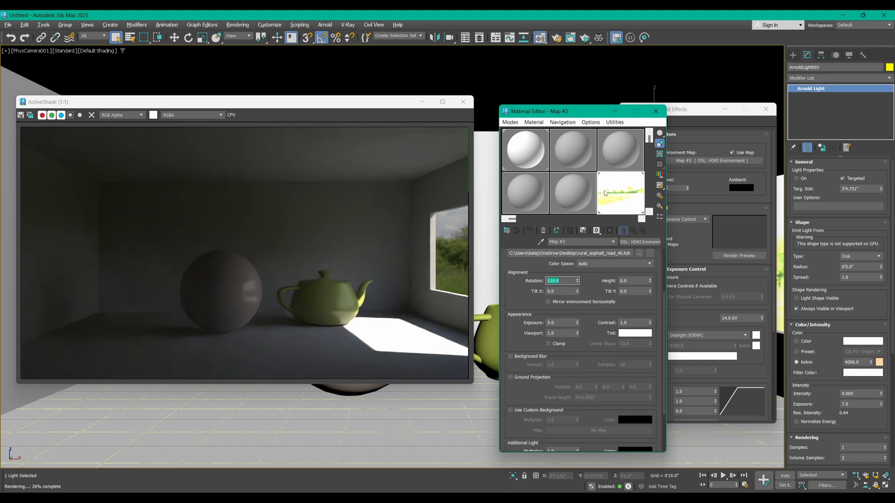
- Lower the HDRI map's height to -0.136 so the sunlight falls across the sphere and teapot
{"action": "left_click", "coordinate": [650, 282]}
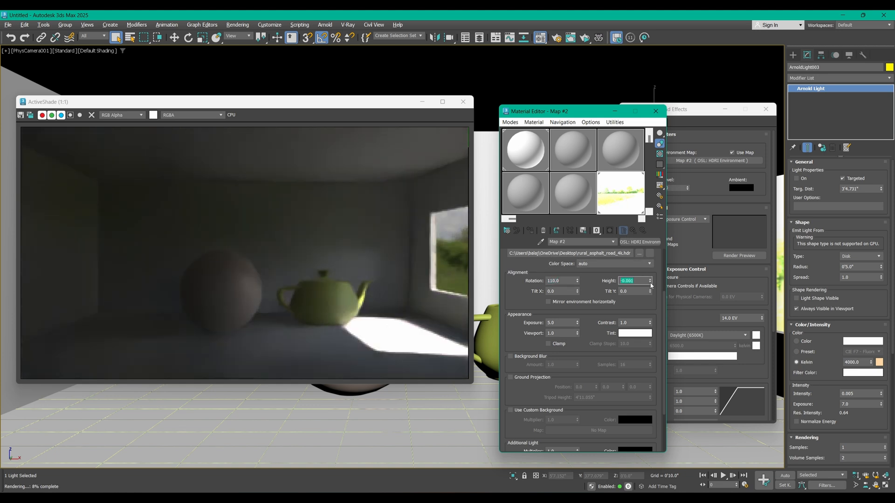
{"action": "left_click", "coordinate": [650, 283]}
{"action": "left_click", "coordinate": [650, 282]}
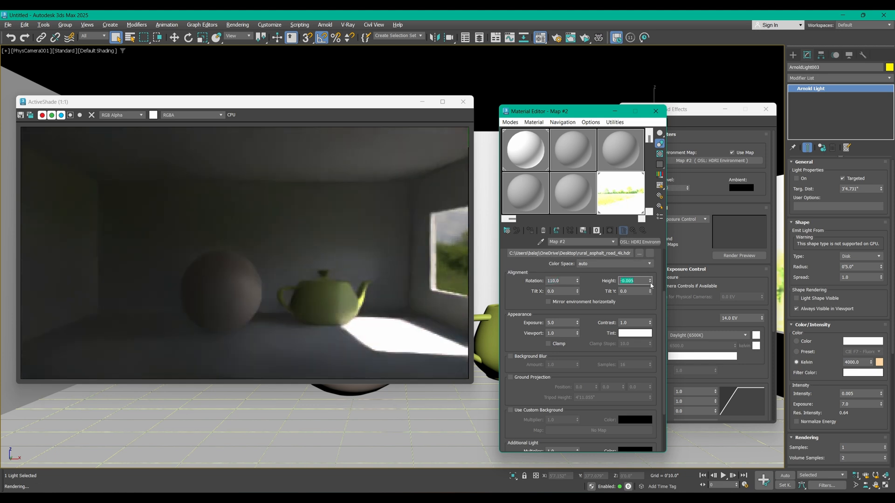
{"action": "left_click", "coordinate": [650, 283]}
{"action": "left_click", "coordinate": [651, 283]}
{"action": "left_click_drag", "start_coordinate": [651, 285], "coordinate": [651, 334]}
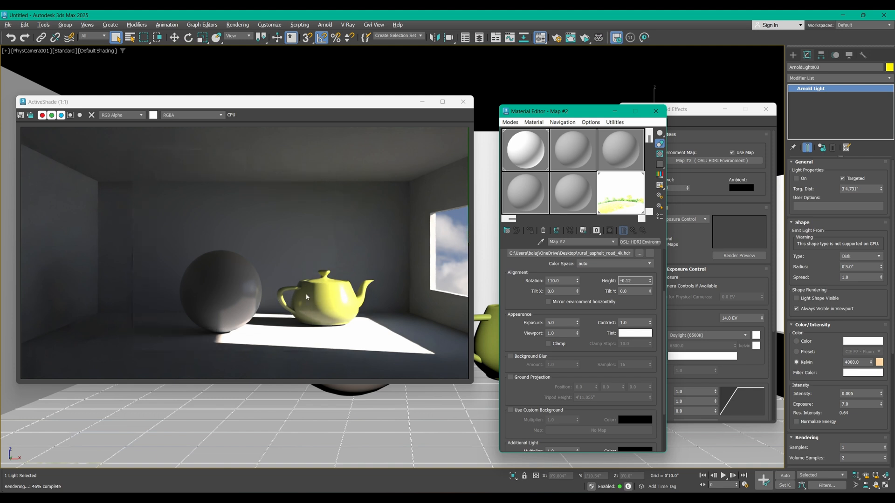
{"action": "left_click", "coordinate": [649, 281]}
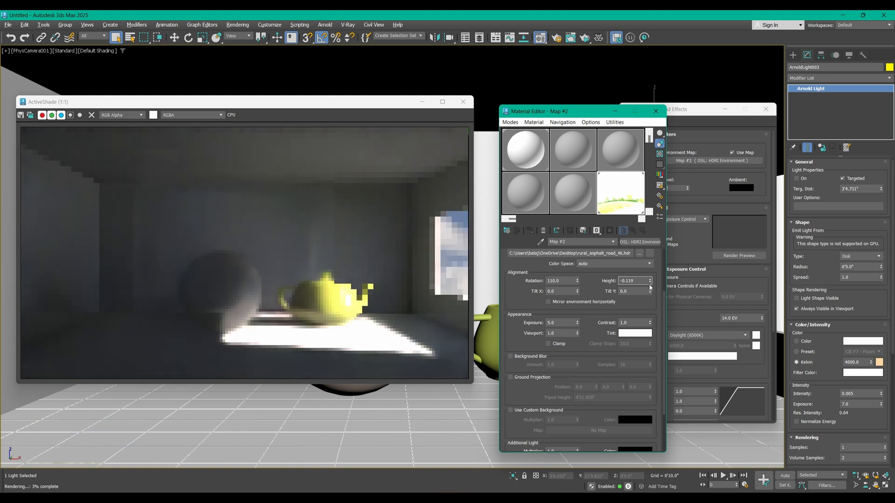
{"action": "left_click_drag", "start_coordinate": [649, 285], "coordinate": [649, 292]}
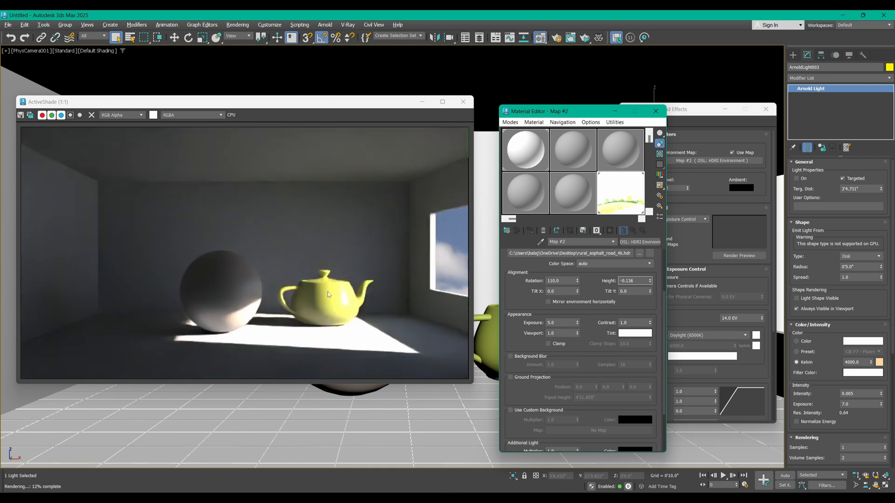
- Turn the HDRI map's Clamp on to compare the lighting in ActiveShade and turn it off again
{"action": "left_click", "coordinate": [548, 344]}
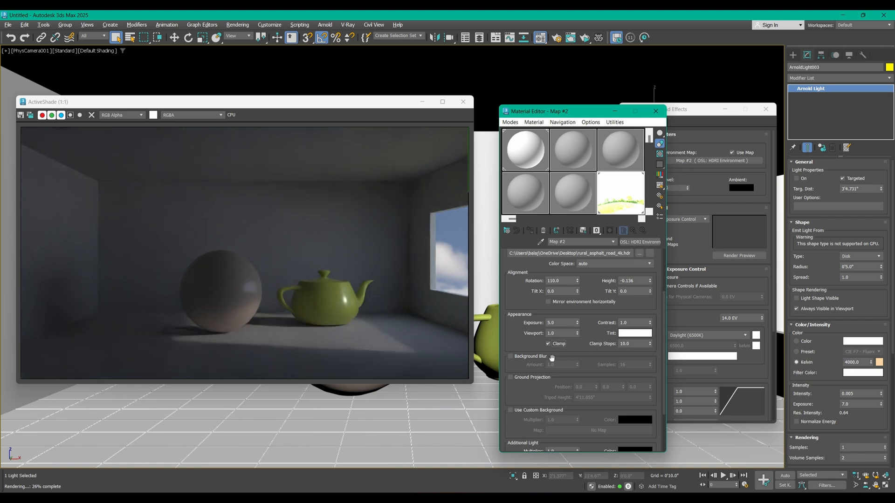
{"action": "mouse_move", "coordinate": [559, 345]}
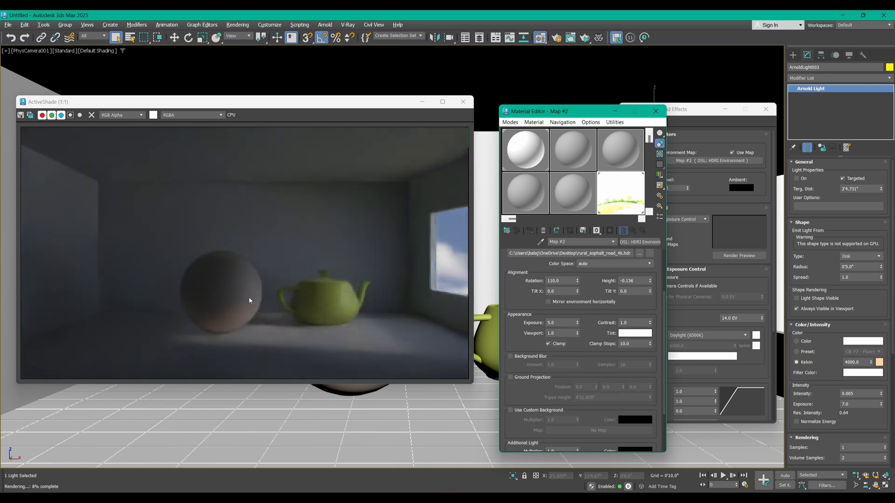
{"action": "left_click", "coordinate": [548, 344]}
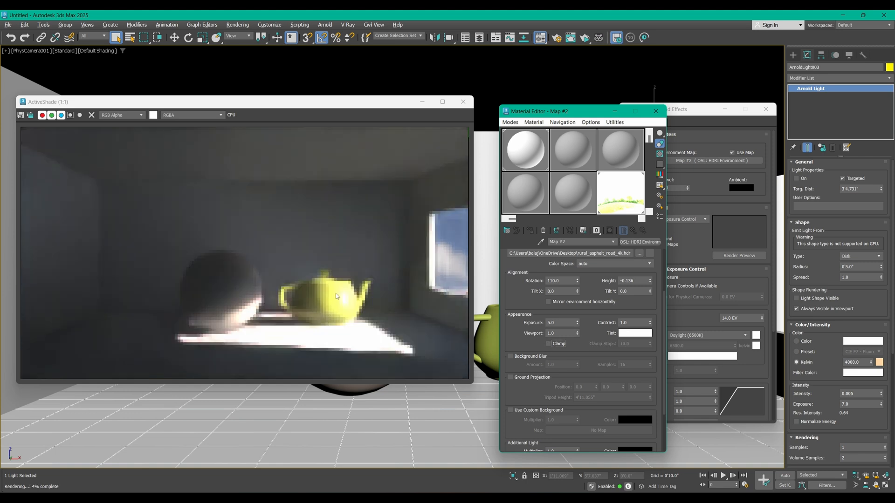
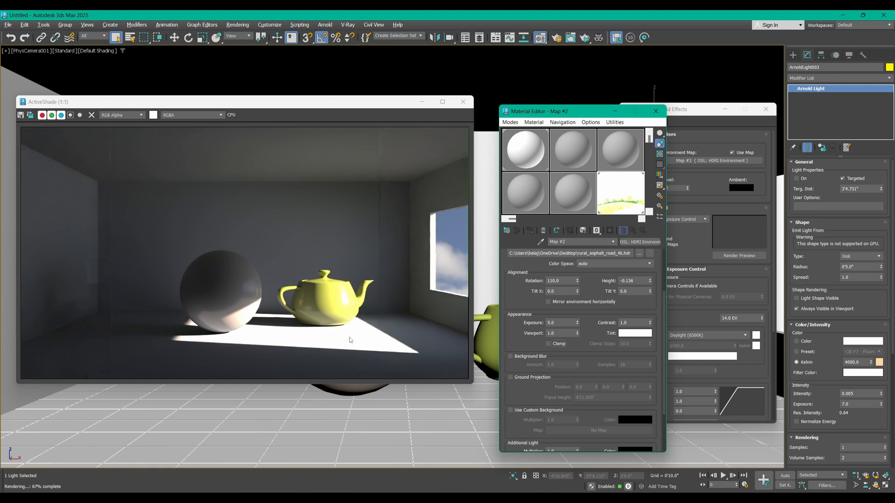
- Reduce the HDRI map's exposure, trying 3 and 4 before setting it to 3.5
{"action": "double_click", "coordinate": [561, 323]}
{"action": "type", "text": "3"}
{"action": "key", "text": "Return"}
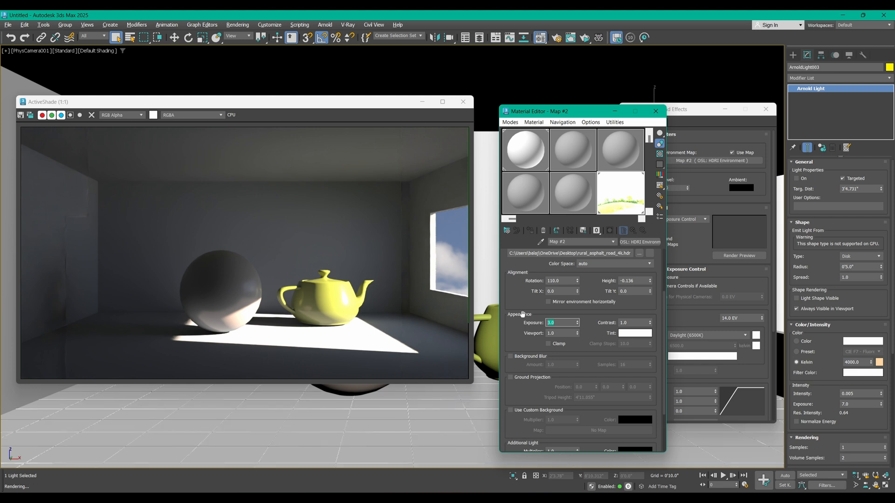
{"action": "type", "text": "4"}
{"action": "key", "text": "Return"}
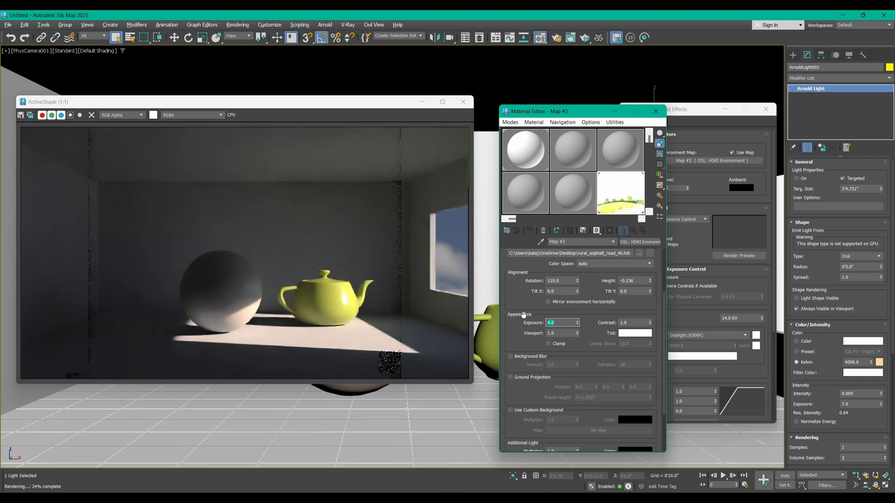
{"action": "type", "text": "3.5"}
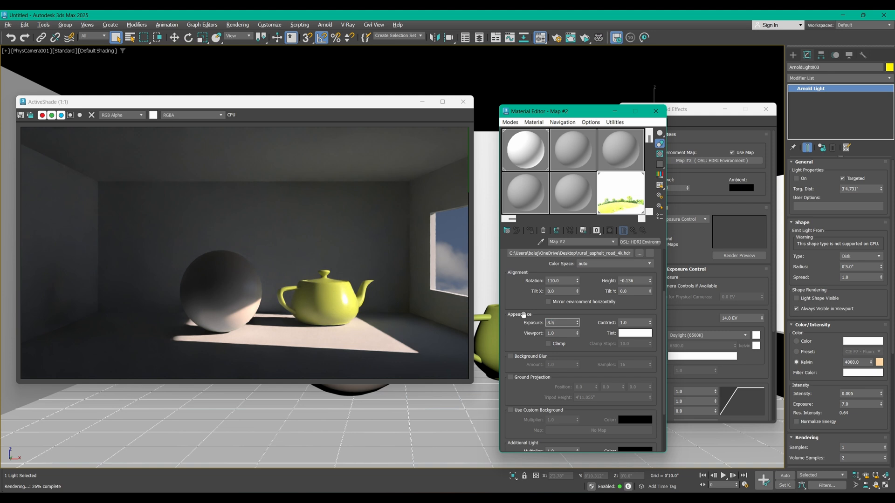
{"action": "key", "text": "Return"}
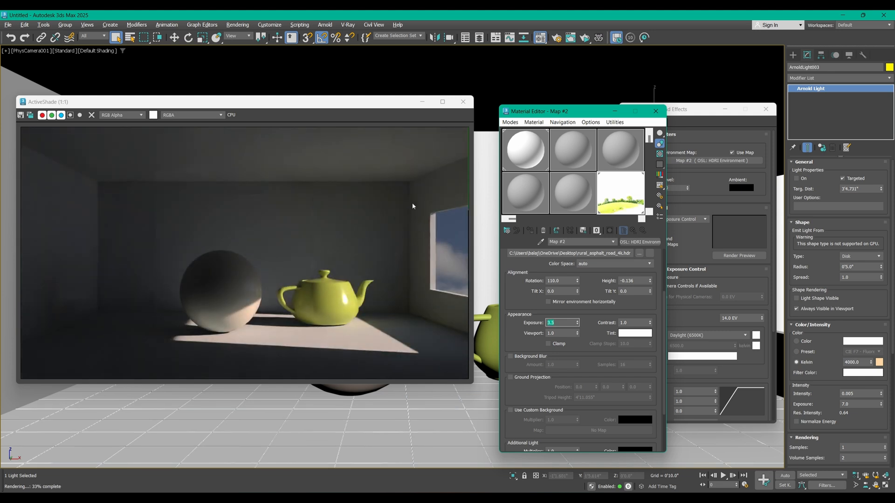
- Close the Material Editor, the Environment and Effects dialog and the ActiveShade render to clear the viewport
{"action": "left_click", "coordinate": [657, 112]}
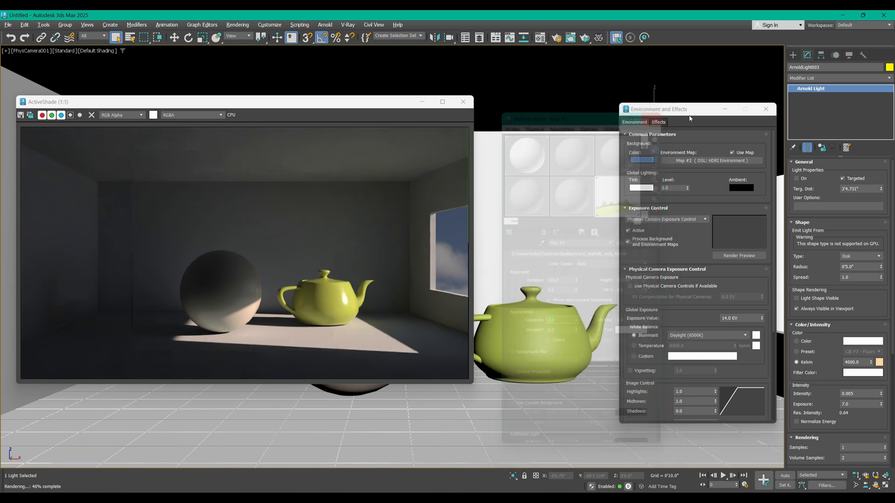
{"action": "left_click", "coordinate": [765, 109]}
{"action": "left_click", "coordinate": [793, 54]}
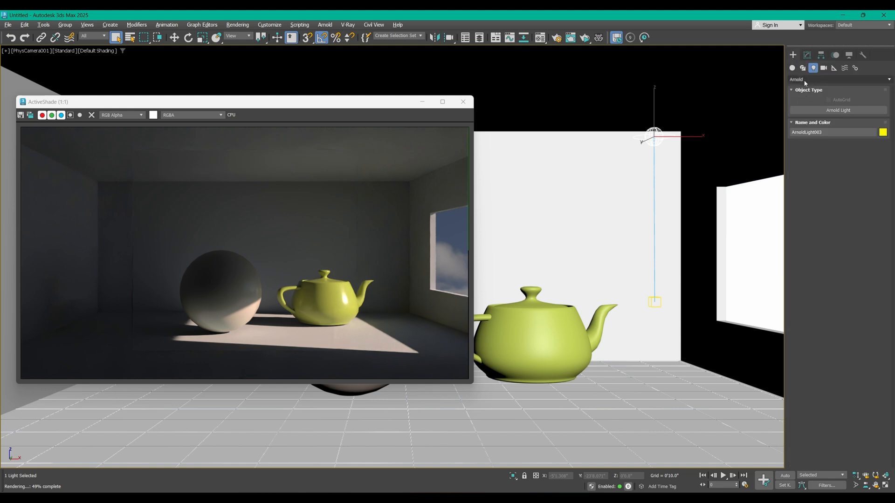
{"action": "left_click", "coordinate": [824, 111]}
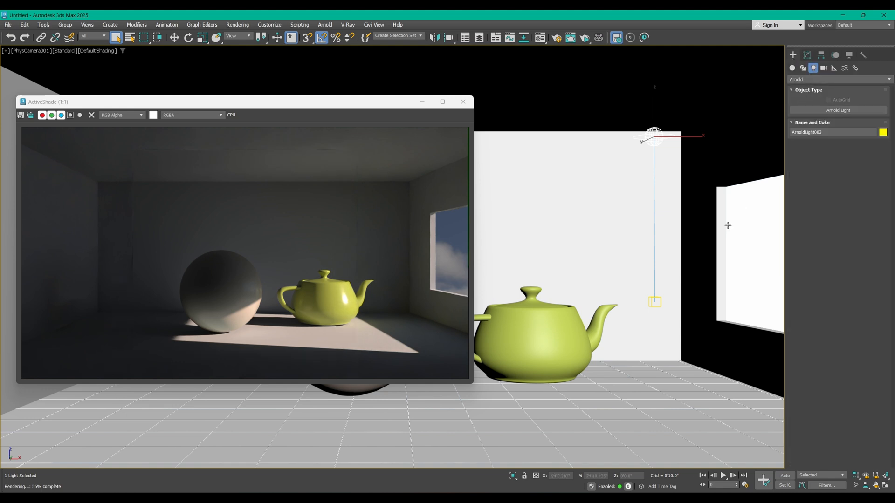
{"action": "left_click", "coordinate": [462, 103]}
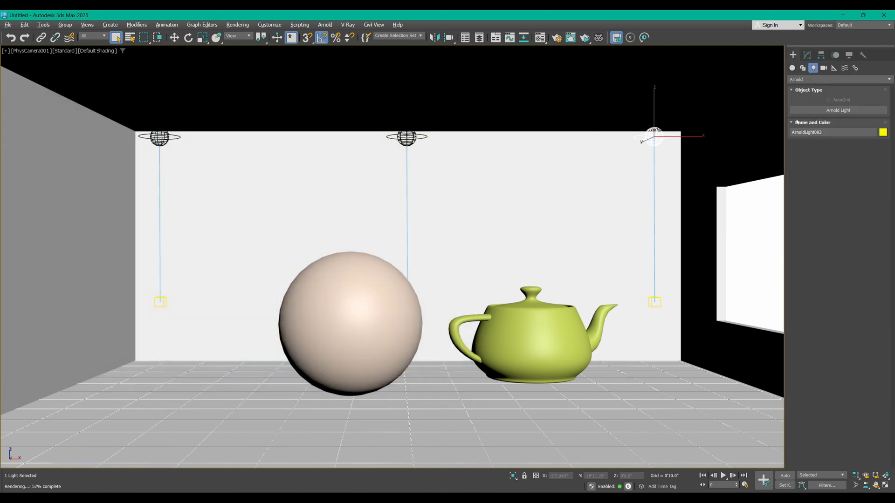
- Create a Quad Arnold light in the top view at the window wall, aimed into the room, and make it untargeted
{"action": "left_click", "coordinate": [838, 110]}
{"action": "left_click", "coordinate": [857, 240]}
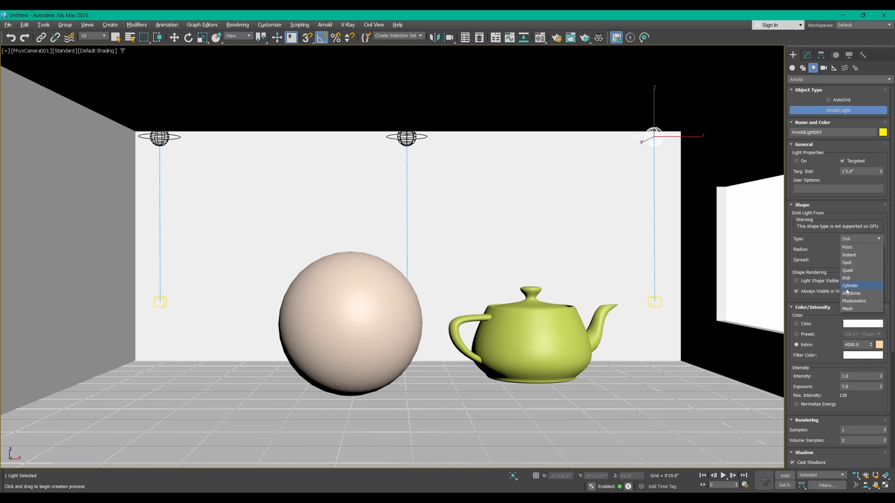
{"action": "left_click", "coordinate": [847, 270]}
{"action": "key", "text": "t"}
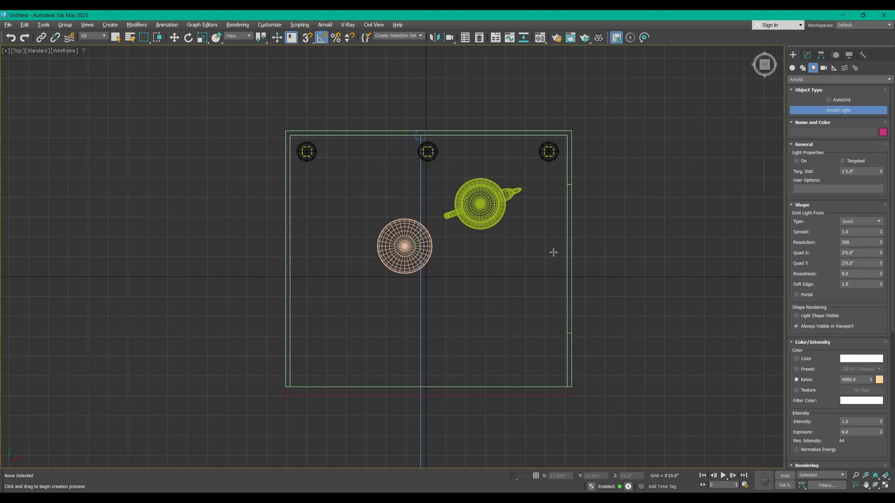
{"action": "left_click_drag", "start_coordinate": [571, 256], "coordinate": [491, 257]}
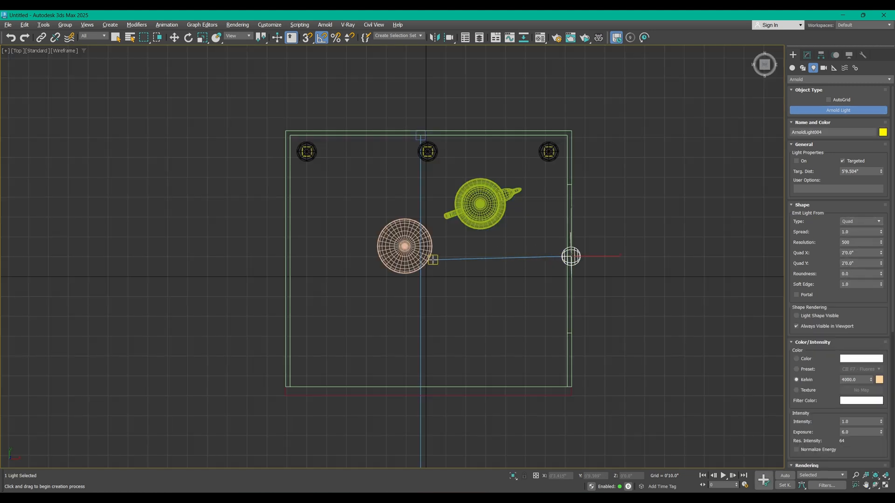
{"action": "left_click_drag", "start_coordinate": [433, 260], "coordinate": [429, 258]}
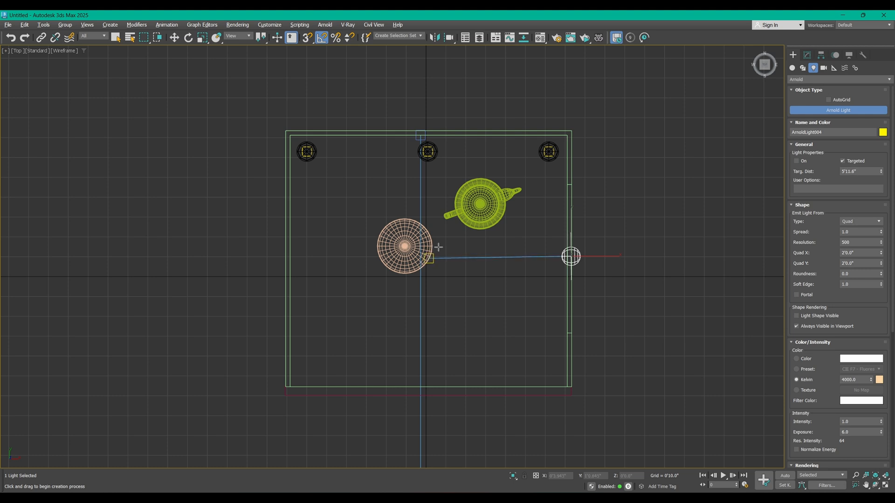
{"action": "left_click", "coordinate": [843, 161]}
- Raise the quad light from floor level to the height of the window opening in the perspective view
{"action": "key", "text": "alt+w"}
{"action": "middle_click", "coordinate": [582, 200]}
{"action": "middle_click", "coordinate": [622, 371]}
{"action": "key", "text": "alt+w"}
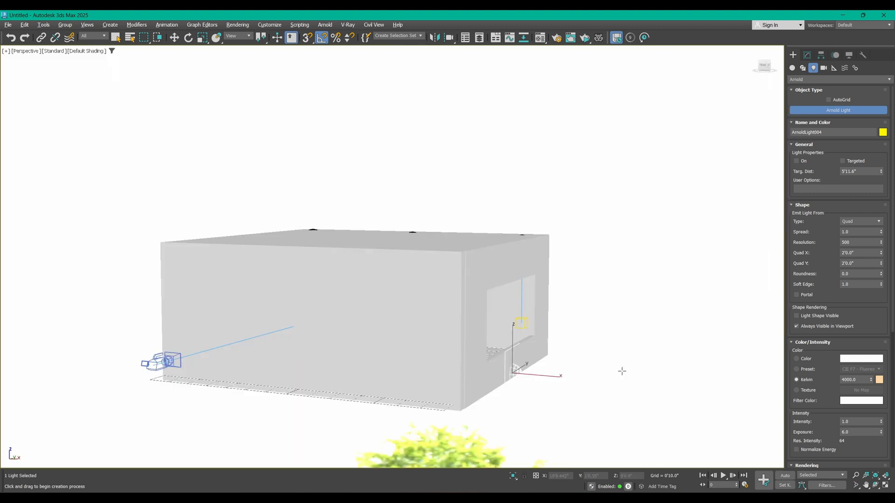
{"action": "middle_click_drag", "start_coordinate": [622, 371], "coordinate": [492, 269], "text": "alt"}
{"action": "key", "text": "w"}
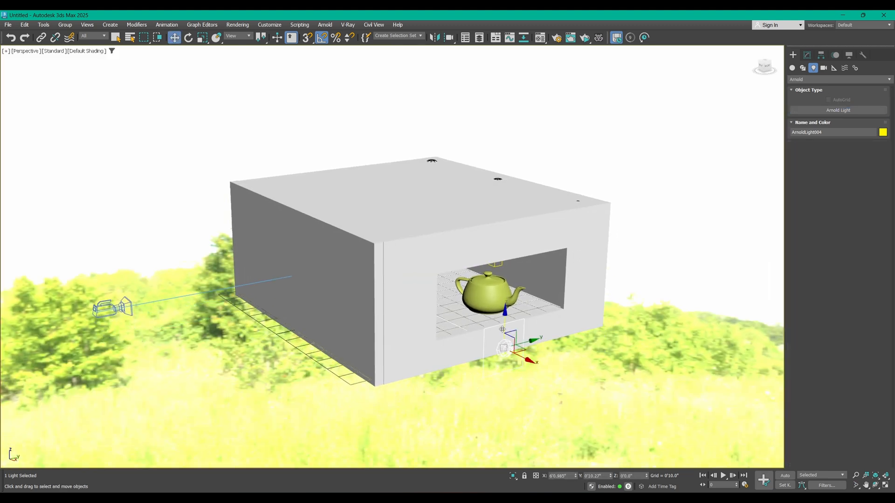
{"action": "left_click_drag", "start_coordinate": [508, 321], "coordinate": [512, 271]}
{"action": "middle_click_drag", "start_coordinate": [511, 270], "coordinate": [495, 254], "text": "alt"}
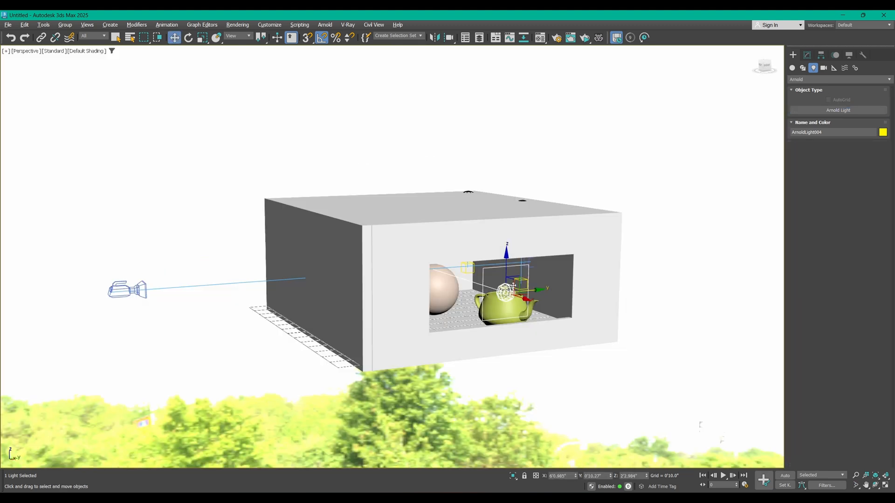
{"action": "middle_click_drag", "start_coordinate": [639, 242], "coordinate": [622, 236], "text": "alt"}
{"action": "middle_click_drag", "start_coordinate": [501, 234], "coordinate": [541, 183], "text": "alt"}
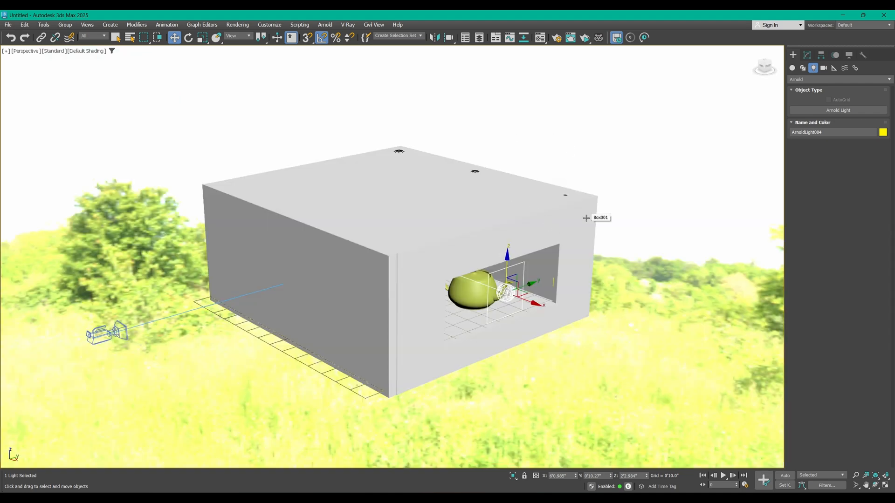
- Deselect the light and set the background of all viewports to the customized user interface solid color
{"action": "left_click", "coordinate": [636, 239]}
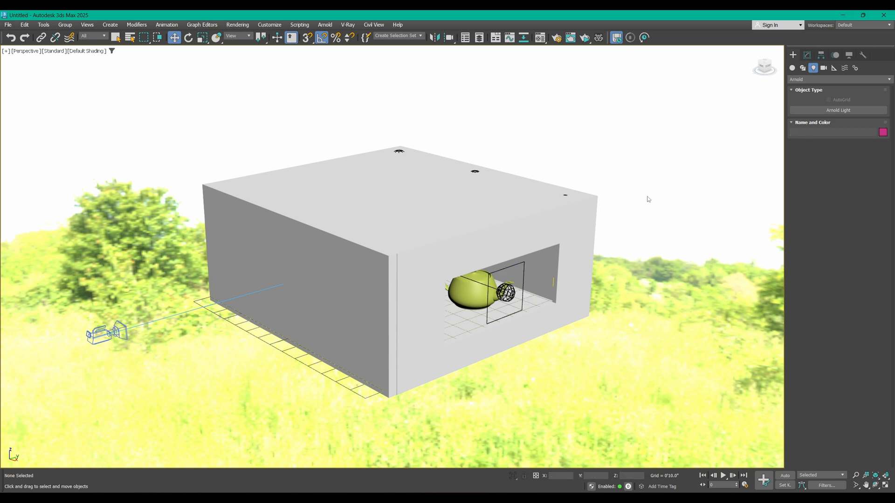
{"action": "key", "text": "alt+b"}
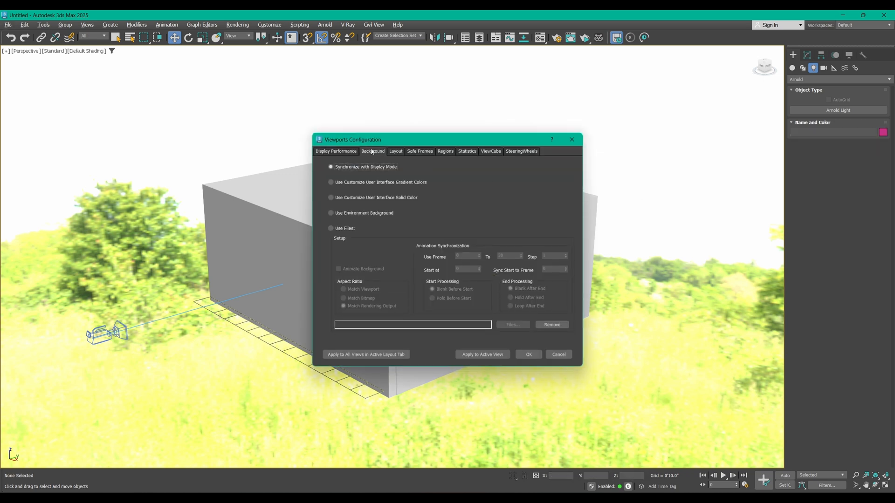
{"action": "left_click", "coordinate": [359, 199]}
{"action": "left_click", "coordinate": [360, 355]}
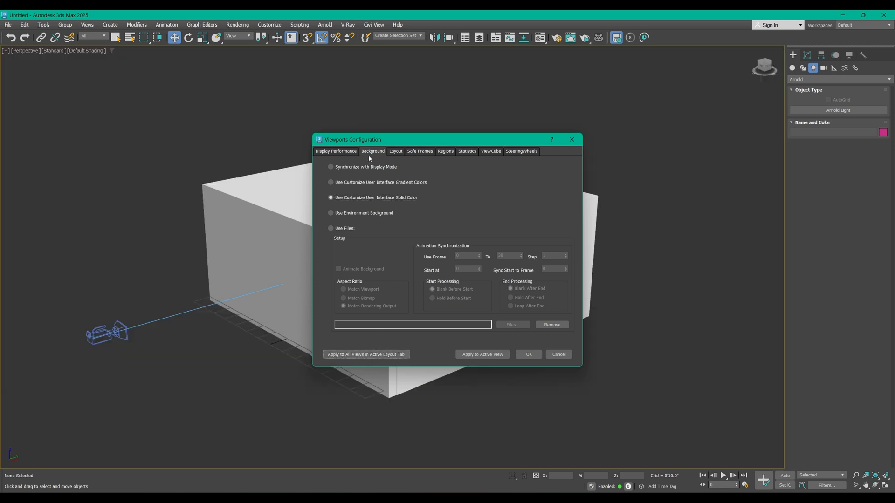
{"action": "left_click", "coordinate": [525, 357]}
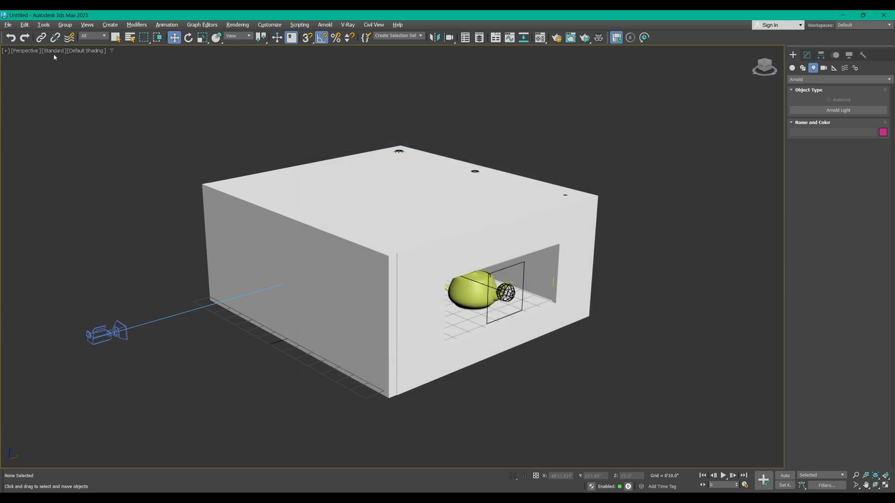
- Look at the display performance settings in the viewport configuration and close it without changes
{"action": "left_click", "coordinate": [53, 51]}
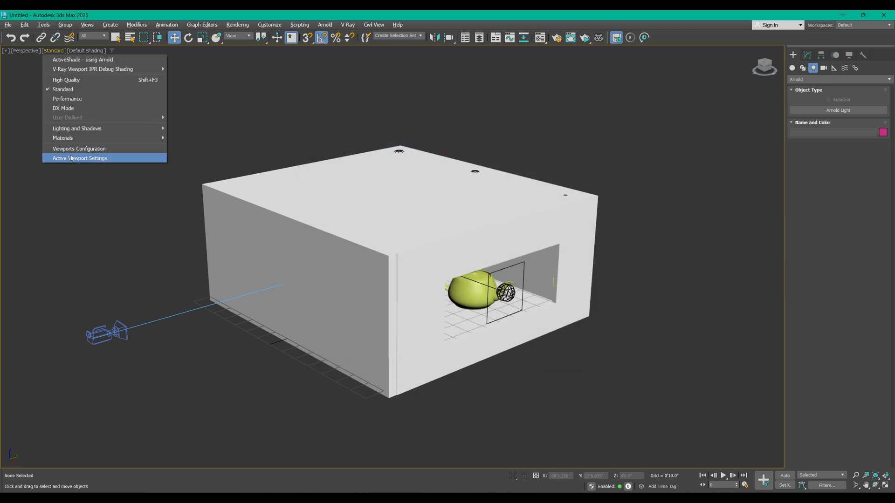
{"action": "left_click", "coordinate": [105, 150]}
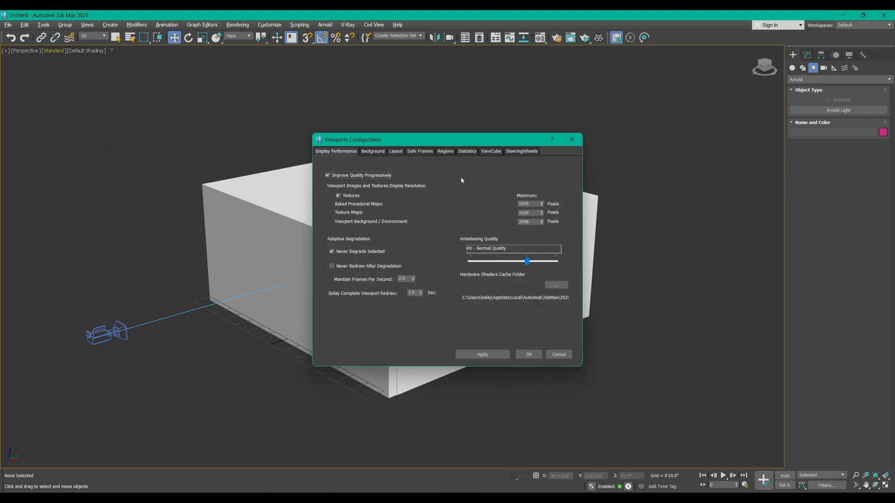
{"action": "left_click", "coordinate": [572, 140]}
- Resize the quad light to 6'4.3" by 2'6.9" to cover the window and move it slightly outward from the opening
{"action": "left_click", "coordinate": [523, 275]}
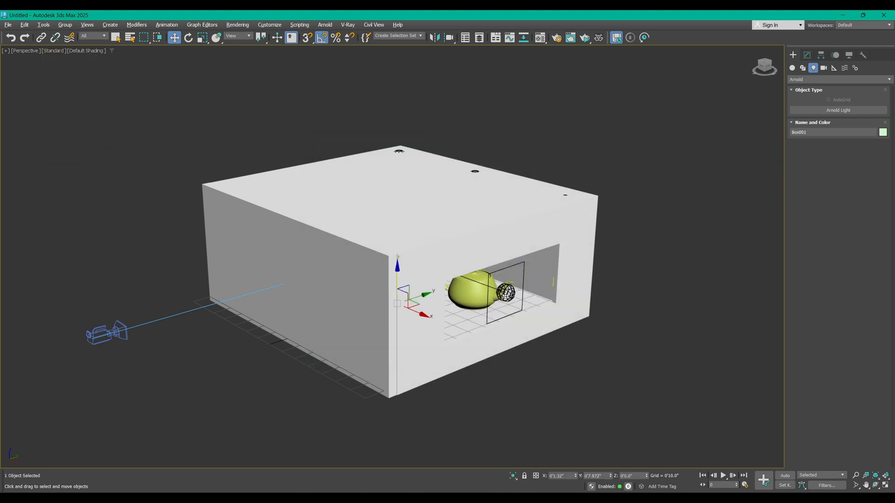
{"action": "left_click", "coordinate": [480, 290]}
{"action": "middle_click_drag", "start_coordinate": [480, 290], "coordinate": [519, 275], "text": "alt"}
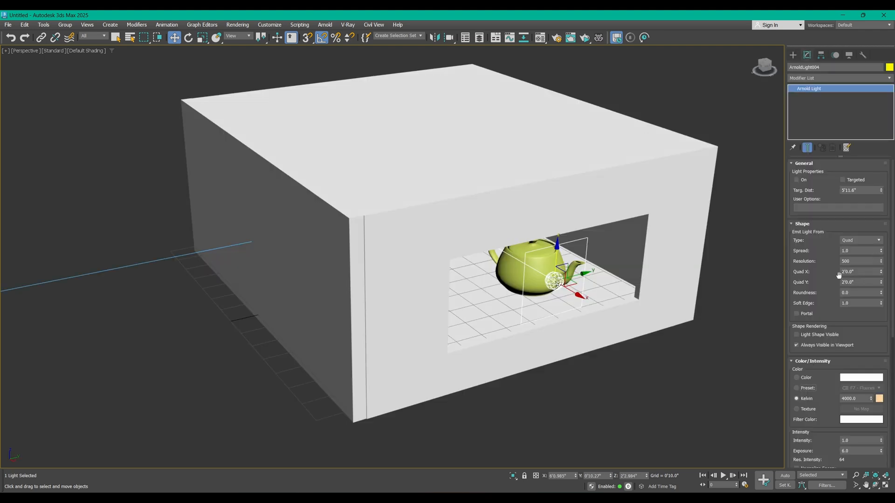
{"action": "left_click_drag", "start_coordinate": [881, 271], "coordinate": [456, 146]}
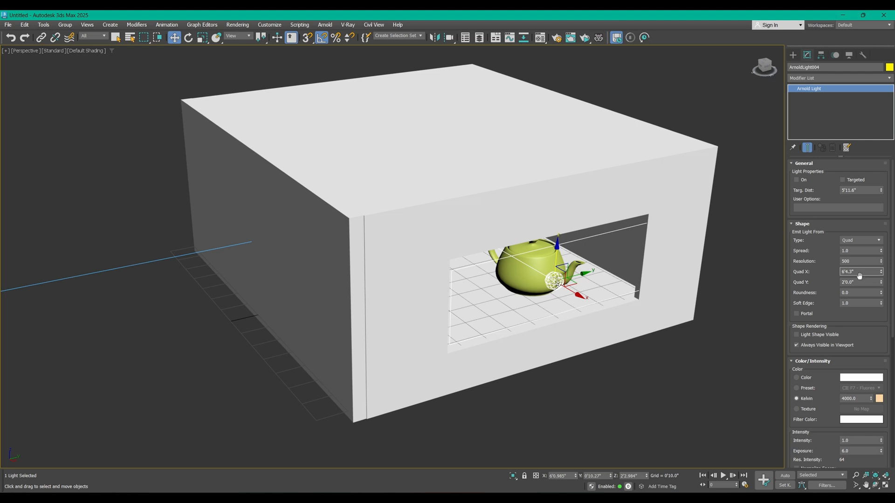
{"action": "left_click_drag", "start_coordinate": [880, 282], "coordinate": [769, 229]}
{"action": "middle_click_drag", "start_coordinate": [544, 242], "coordinate": [565, 280], "text": "alt"}
{"action": "mouse_move", "coordinate": [565, 297]}
{"action": "left_mouse_down"}
{"action": "mouse_move", "coordinate": [577, 310]}
{"action": "mouse_move", "coordinate": [570, 306]}
{"action": "left_mouse_up"}
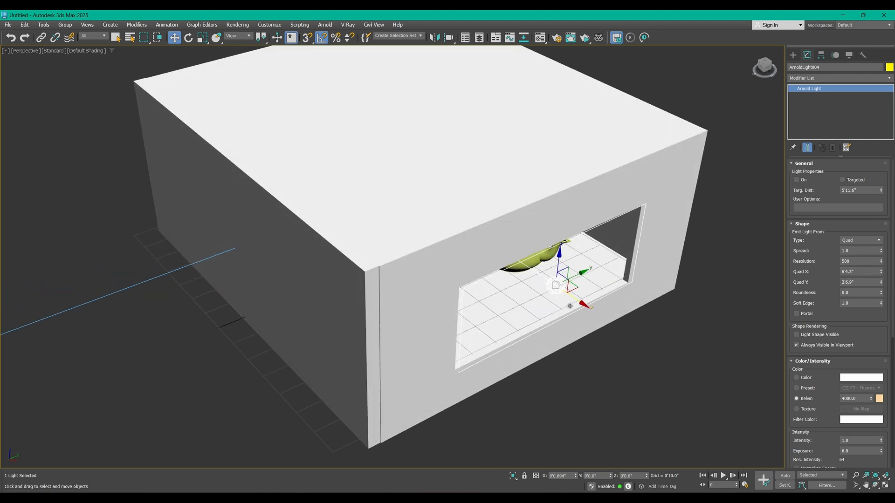
- Return to the camera view, set the window light's intensity to 0.01 and start an ActiveShade render
{"action": "key", "text": "alt+w"}
{"action": "right_click", "coordinate": [343, 365]}
{"action": "key", "text": "alt+w"}
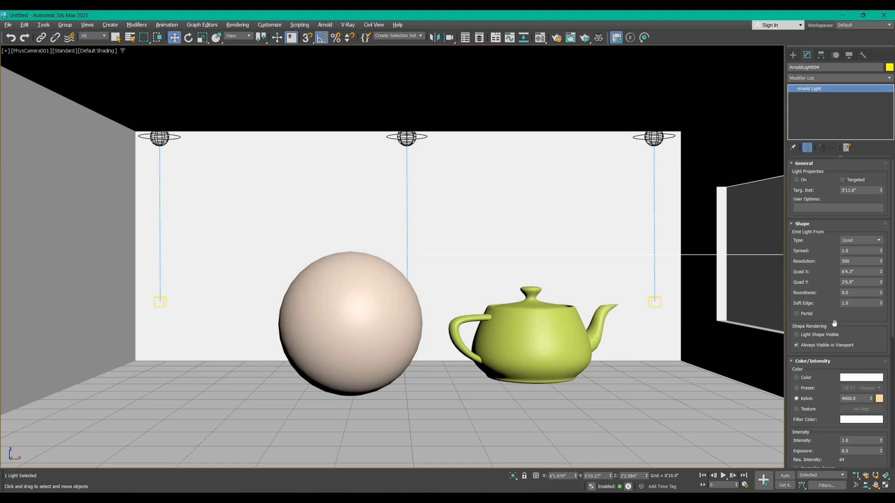
{"action": "scroll", "coordinate": [820, 196], "scroll_direction": "down", "scroll_amount": 5}
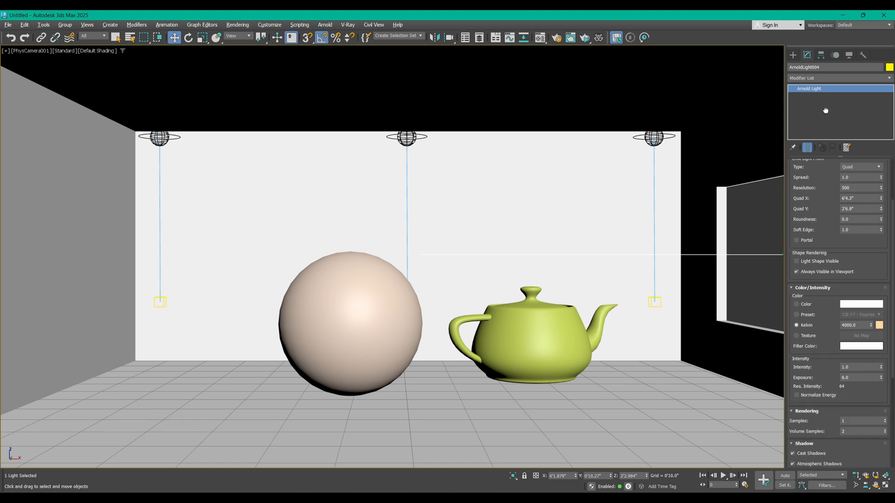
{"action": "double_click", "coordinate": [850, 366]}
{"action": "type", "text": "0.01"}
{"action": "key", "text": "Return"}
{"action": "left_click", "coordinate": [586, 38]}
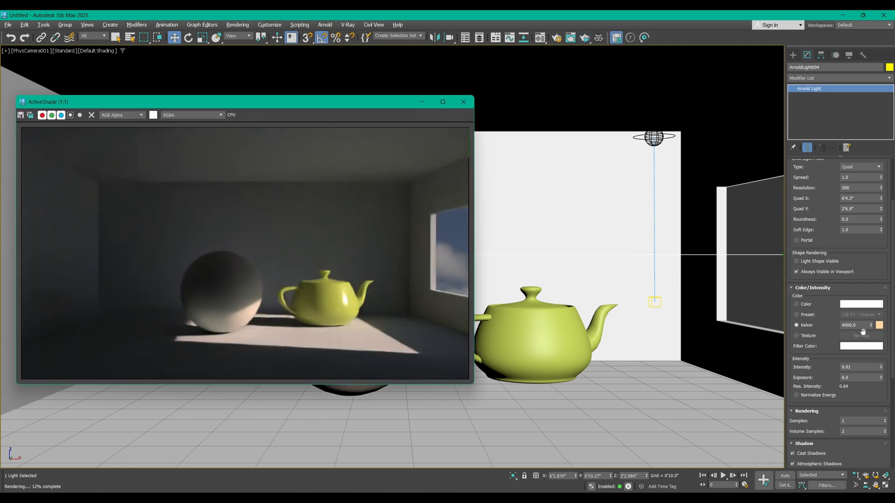
- Increase the window light's intensity to 0.5 and then 1, and turn the light on
{"action": "double_click", "coordinate": [853, 367]}
{"action": "type", "text": "0.5"}
{"action": "key", "text": "Return"}
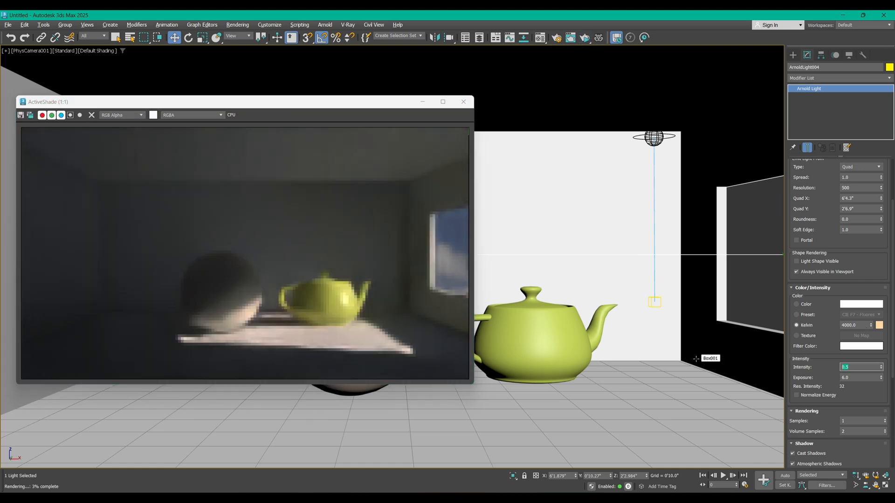
{"action": "type", "text": "1"}
{"action": "key", "text": "Return"}
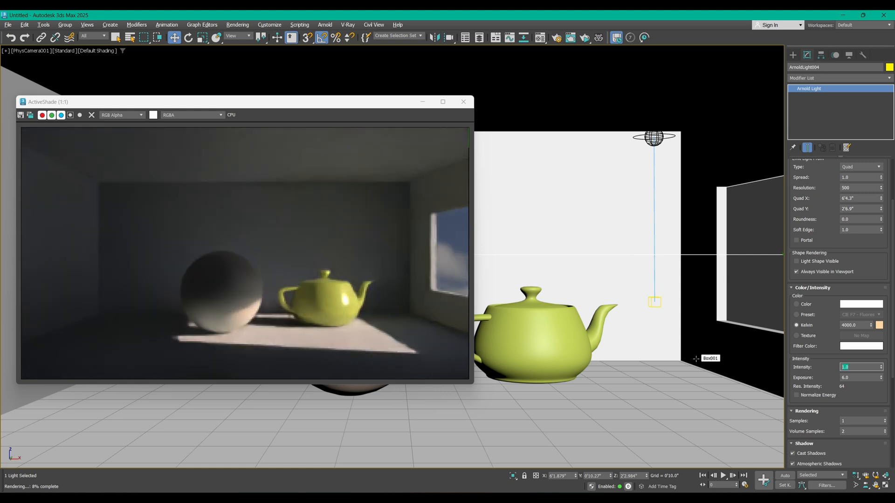
{"action": "scroll", "coordinate": [819, 210], "scroll_direction": "up", "scroll_amount": 3}
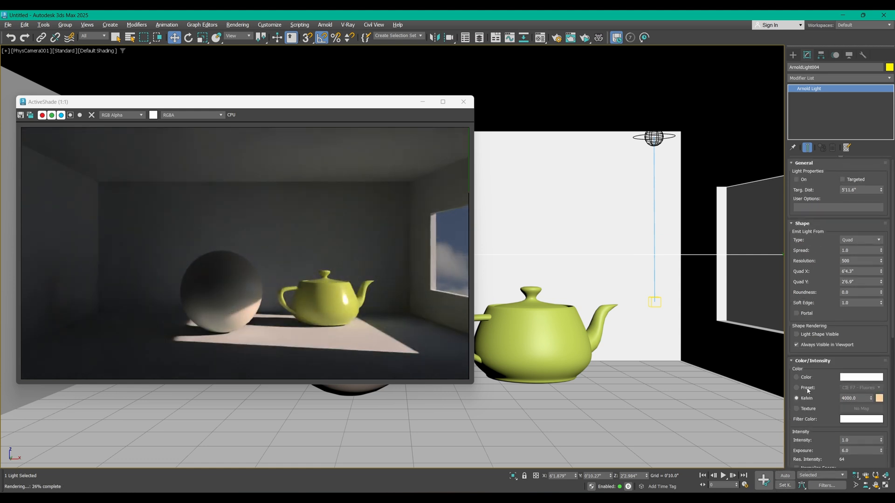
{"action": "left_click", "coordinate": [796, 180]}
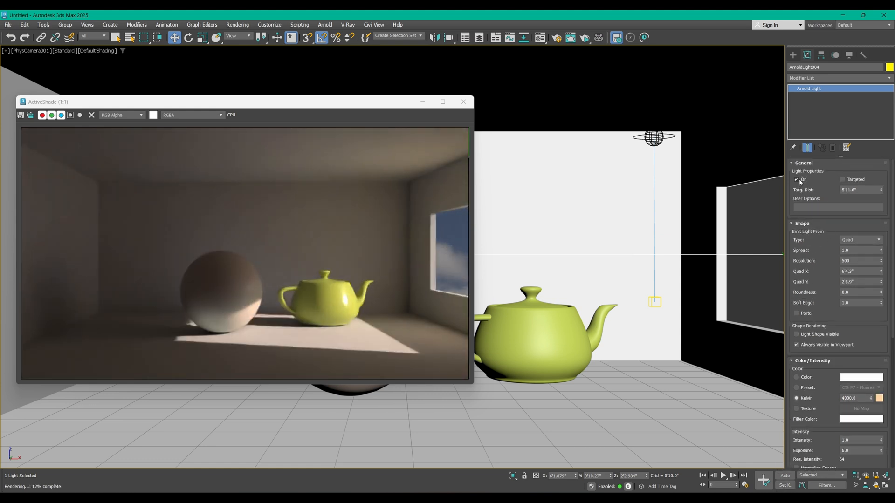
- Set the window light's intensity to 2
{"action": "scroll", "coordinate": [844, 389], "scroll_direction": "down", "scroll_amount": 3}
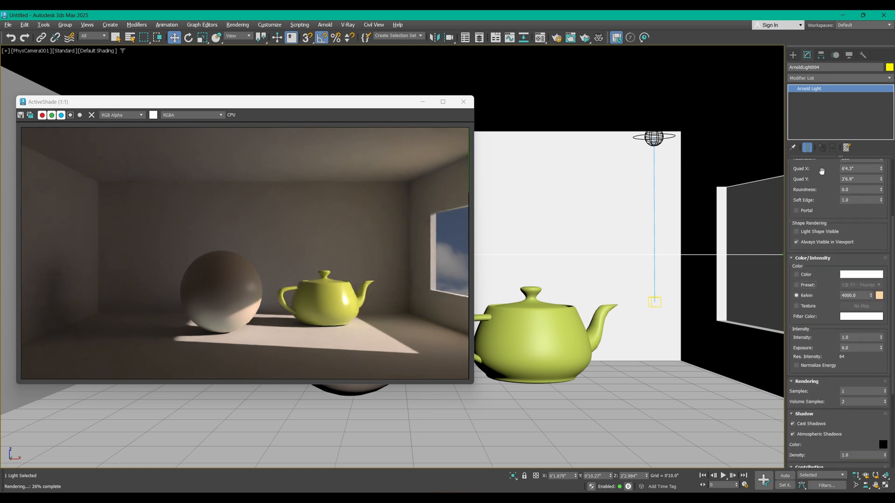
{"action": "left_click", "coordinate": [854, 339]}
{"action": "type", "text": "2"}
{"action": "key", "text": "Return"}
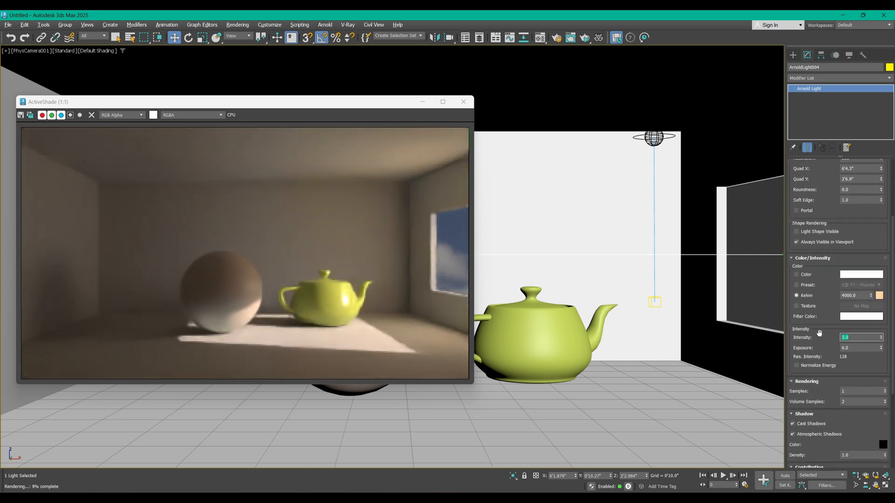
- Set the window light's intensity to 5 and then reduce it to 3
{"action": "type", "text": "5"}
{"action": "key", "text": "Return"}
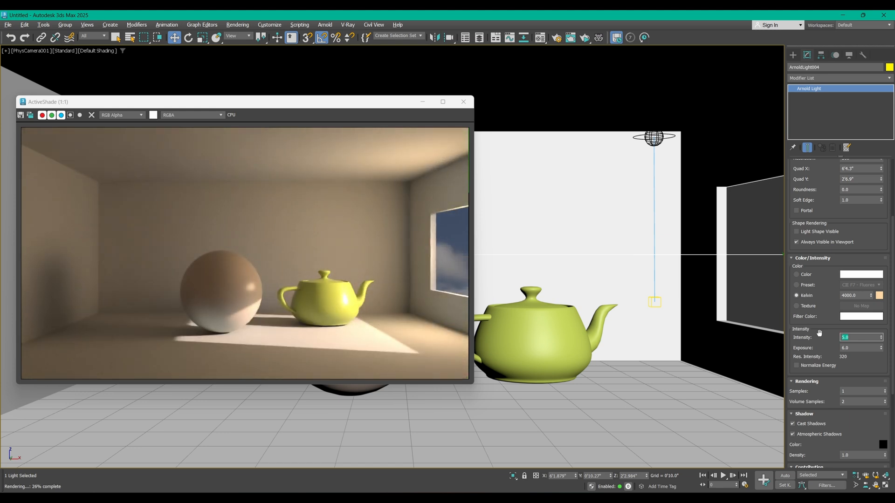
{"action": "type", "text": "3"}
{"action": "key", "text": "Return"}
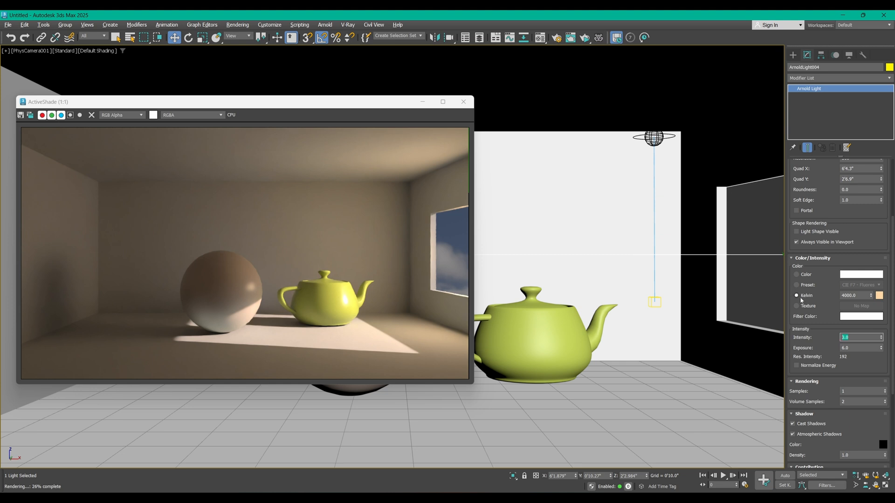
- Set the window light's color temperature to 6500 Kelvin and raise its intensity to 5
{"action": "left_click", "coordinate": [861, 296]}
{"action": "type", "text": "6500"}
{"action": "key", "text": "Return"}
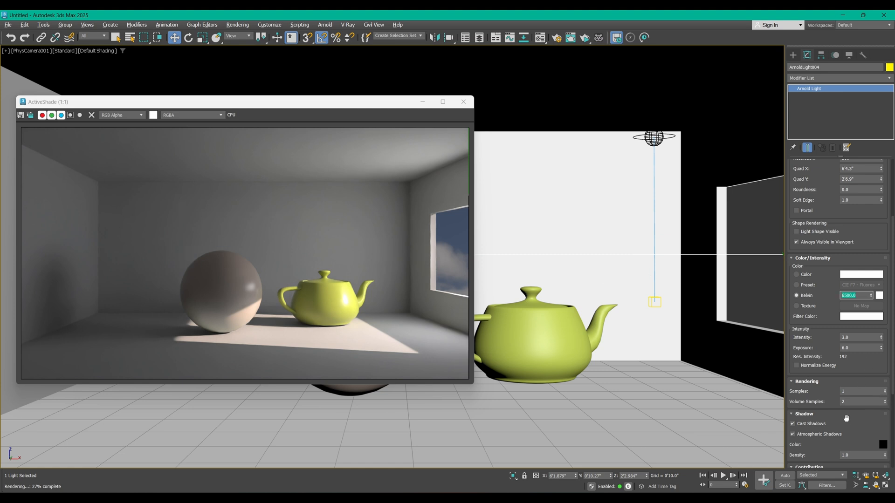
{"action": "left_click_drag", "start_coordinate": [881, 337], "coordinate": [885, 325]}
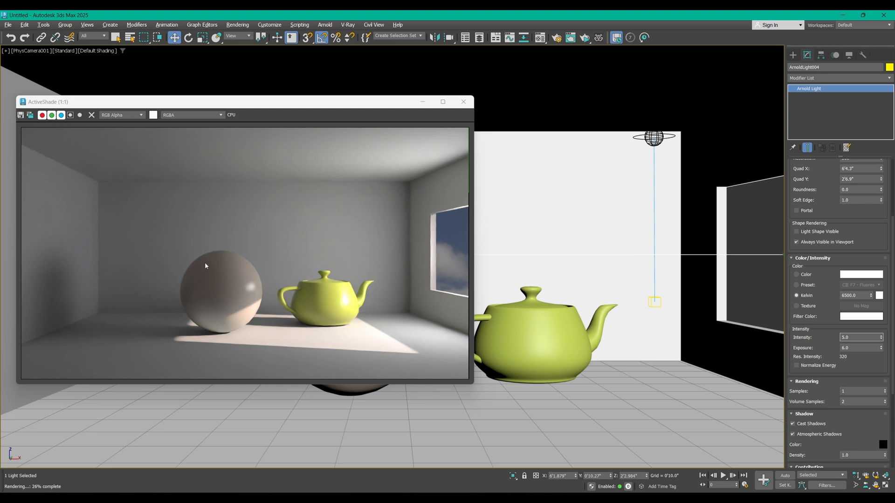
- Select the ceiling disk light, raise its intensity to about 58, then set it to 2 and finally 1
{"action": "left_click", "coordinate": [651, 139]}
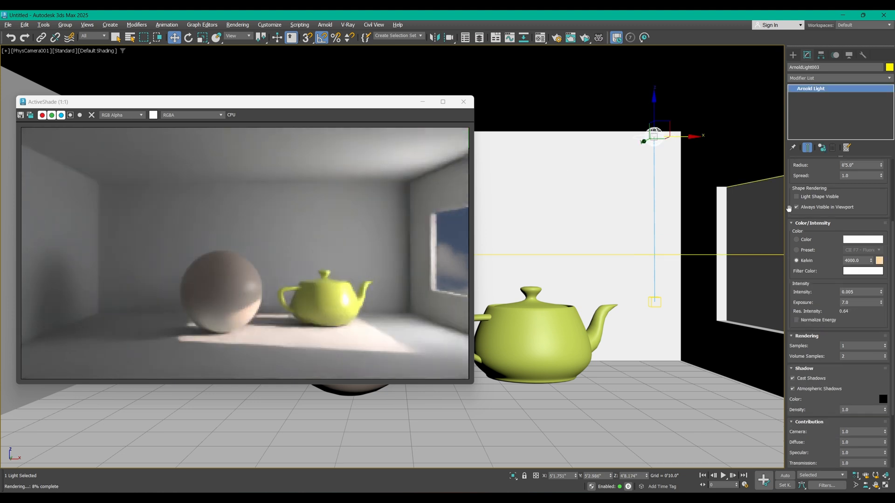
{"action": "left_click_drag", "start_coordinate": [837, 186], "coordinate": [831, 289]}
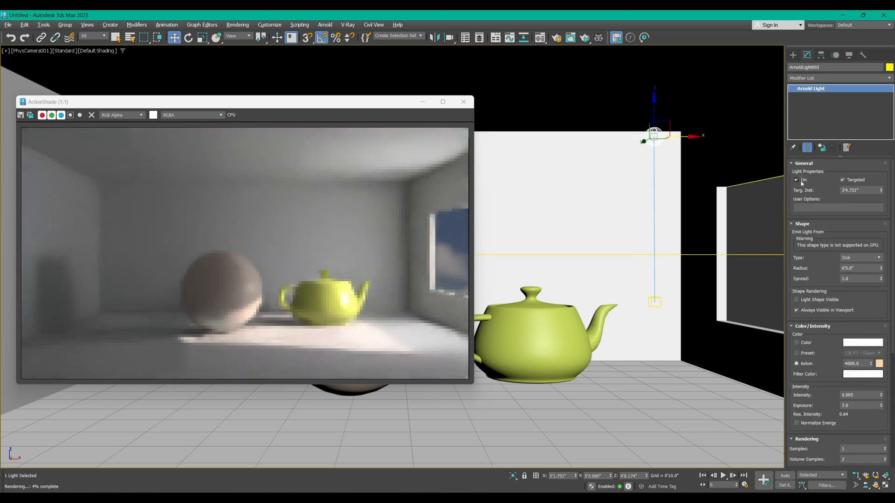
{"action": "left_click_drag", "start_coordinate": [882, 395], "coordinate": [885, 347]}
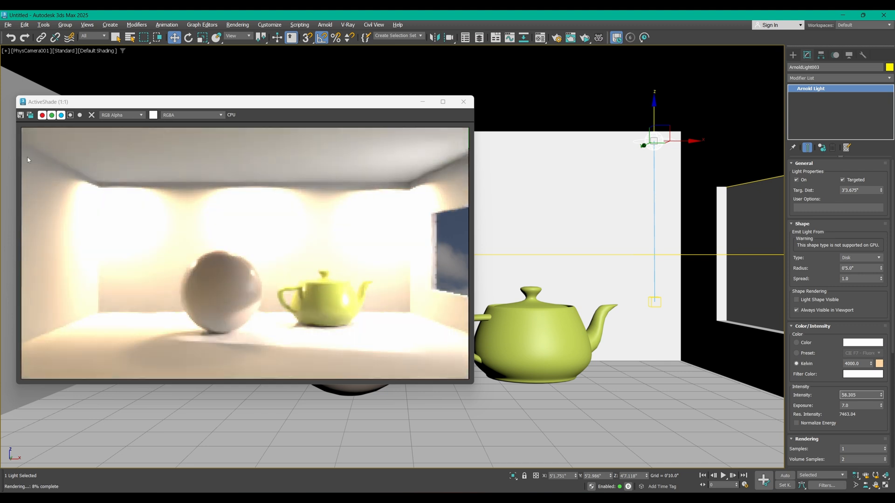
{"action": "left_click_drag", "start_coordinate": [867, 395], "coordinate": [617, 376]}
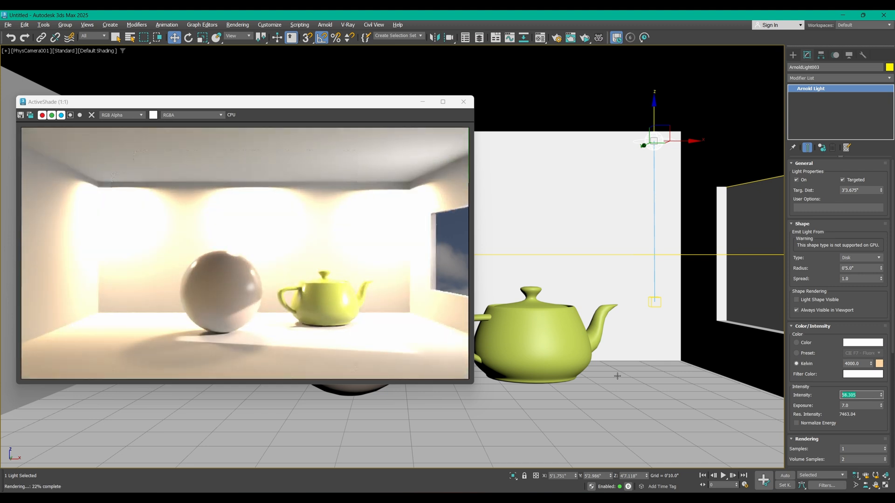
{"action": "type", "text": "2"}
{"action": "key", "text": "Return"}
{"action": "type", "text": "1"}
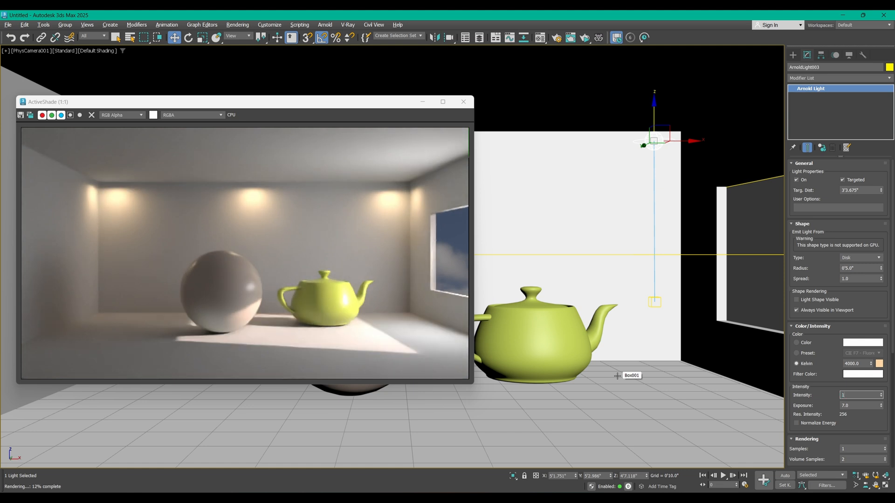
{"action": "key", "text": "Return"}
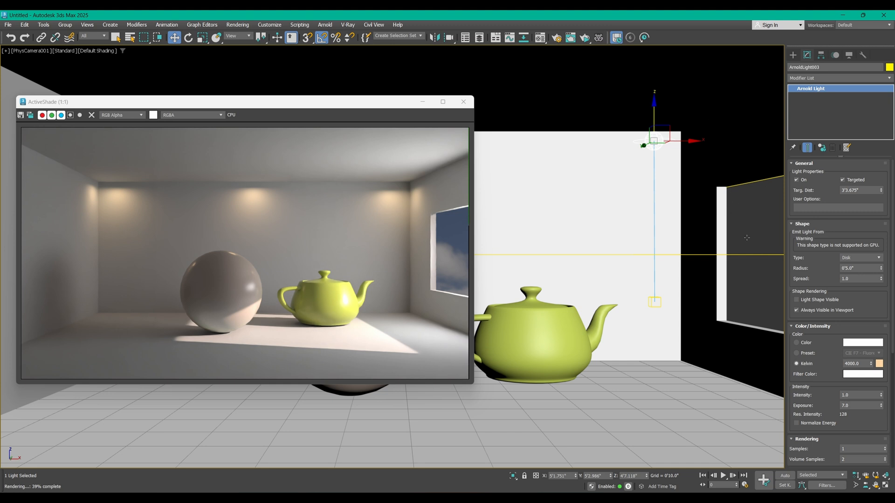
- In the perspective view, clone the window's quad light about 4.4" inward along X as an independent copy, then return to the camera view
{"action": "left_click", "coordinate": [765, 244]}
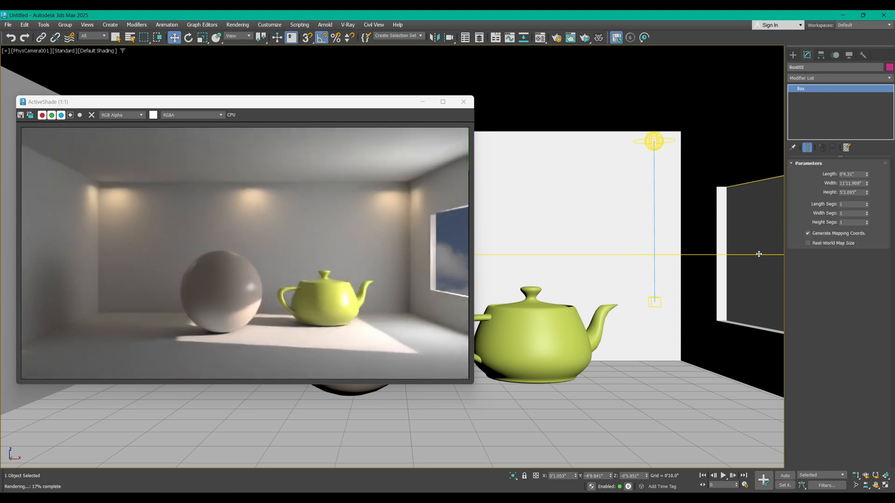
{"action": "key", "text": "alt+w"}
{"action": "right_click", "coordinate": [627, 342]}
{"action": "key", "text": "alt+w"}
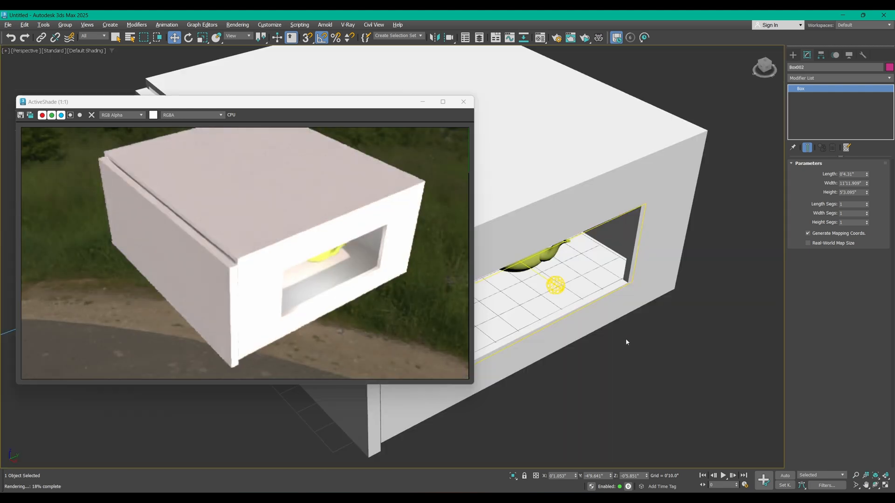
{"action": "left_click", "coordinate": [555, 291]}
{"action": "middle_click_drag", "start_coordinate": [555, 291], "coordinate": [579, 294], "text": "alt"}
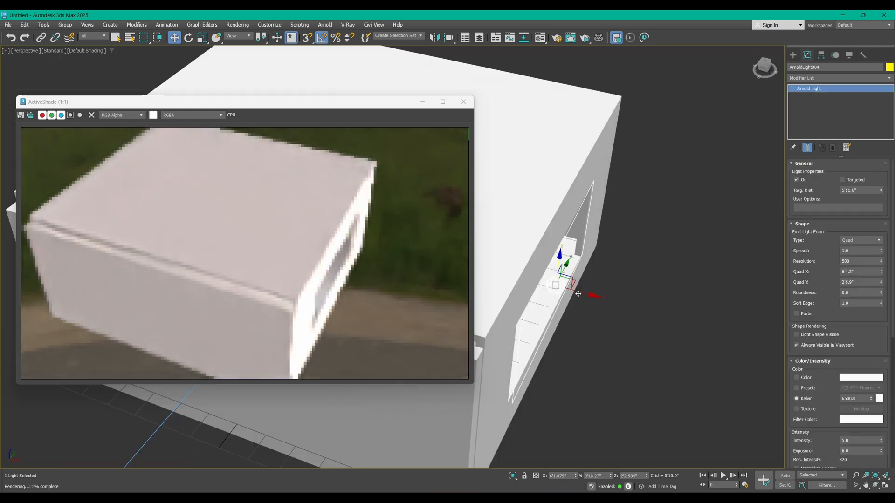
{"action": "left_click_drag", "start_coordinate": [580, 293], "coordinate": [571, 292], "text": "shift"}
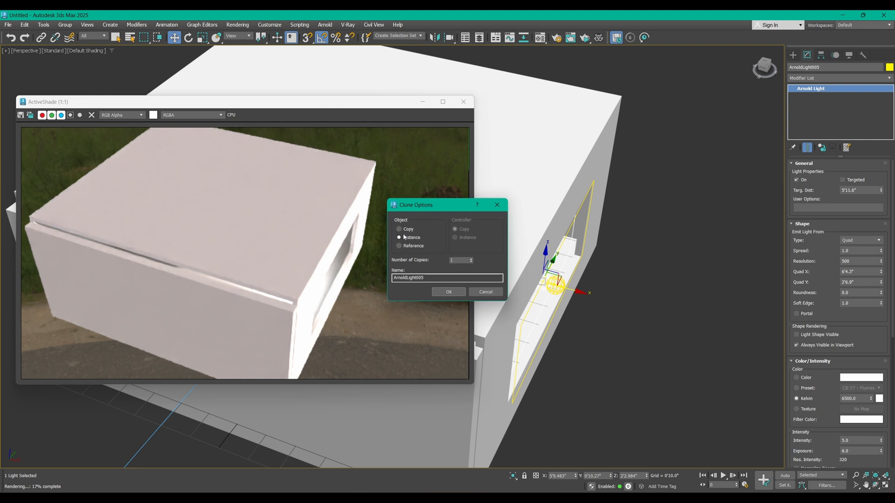
{"action": "left_click", "coordinate": [406, 236]}
{"action": "left_click", "coordinate": [405, 230]}
{"action": "left_click", "coordinate": [448, 291]}
{"action": "key", "text": "alt+w"}
{"action": "key", "text": "alt+w"}
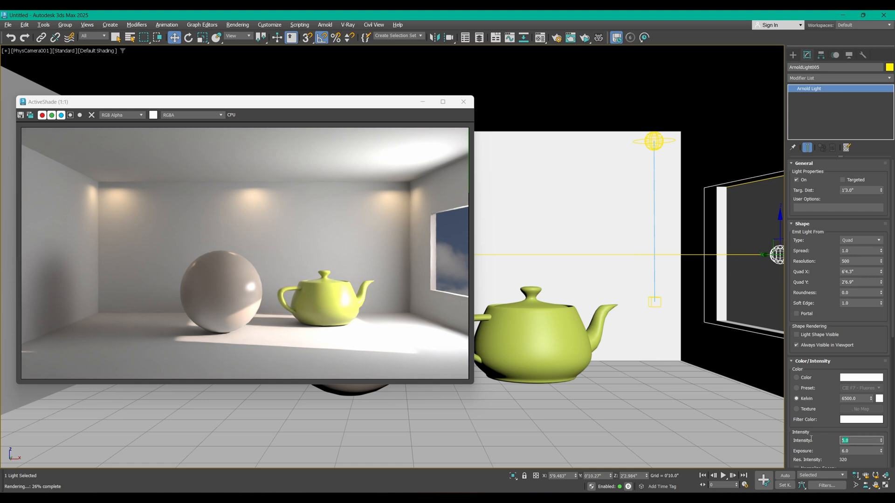
- Set the copied quad light's intensity to 1
{"action": "left_click", "coordinate": [852, 440]}
{"action": "type", "text": "1"}
{"action": "key", "text": "Return"}
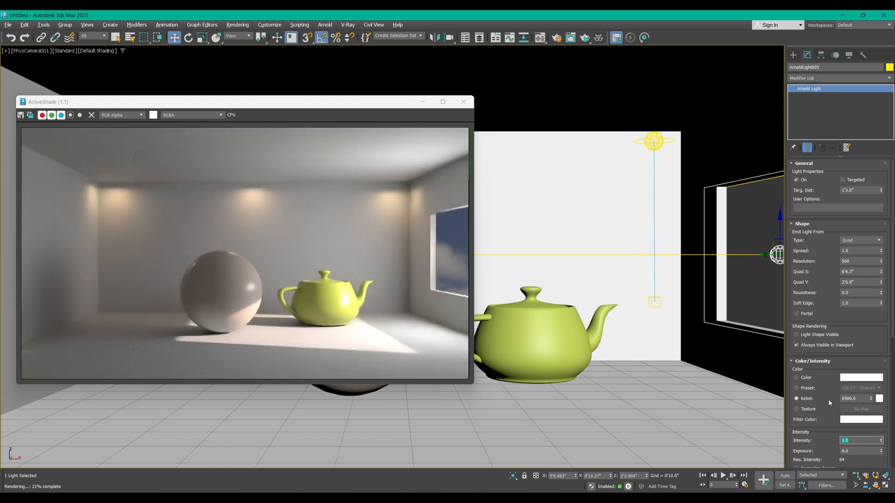
{"action": "left_click_drag", "start_coordinate": [828, 325], "coordinate": [840, 187]}
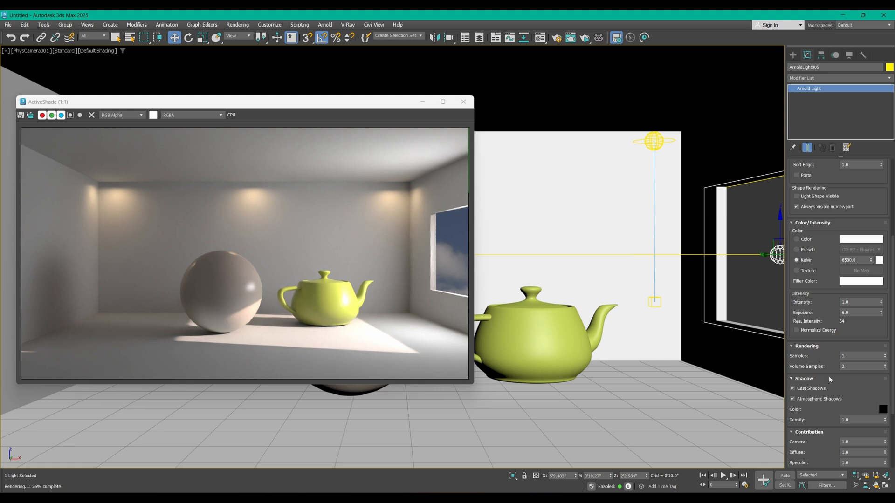
{"action": "left_click_drag", "start_coordinate": [828, 376], "coordinate": [832, 261]}
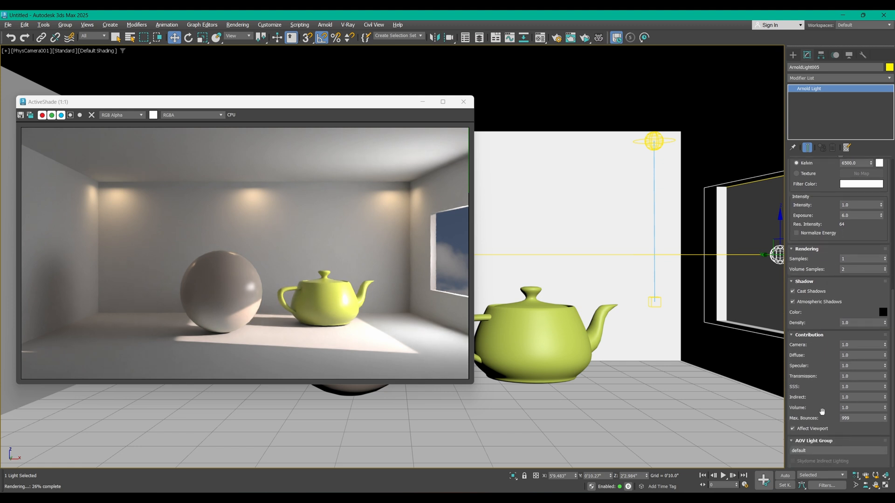
{"action": "scroll", "coordinate": [823, 308], "scroll_direction": "up", "scroll_amount": 6}
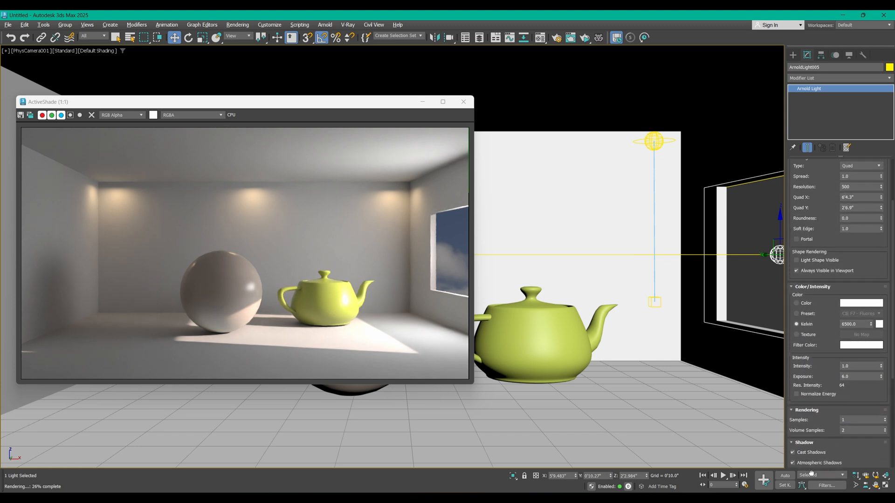
{"action": "left_click_drag", "start_coordinate": [821, 224], "coordinate": [818, 452]}
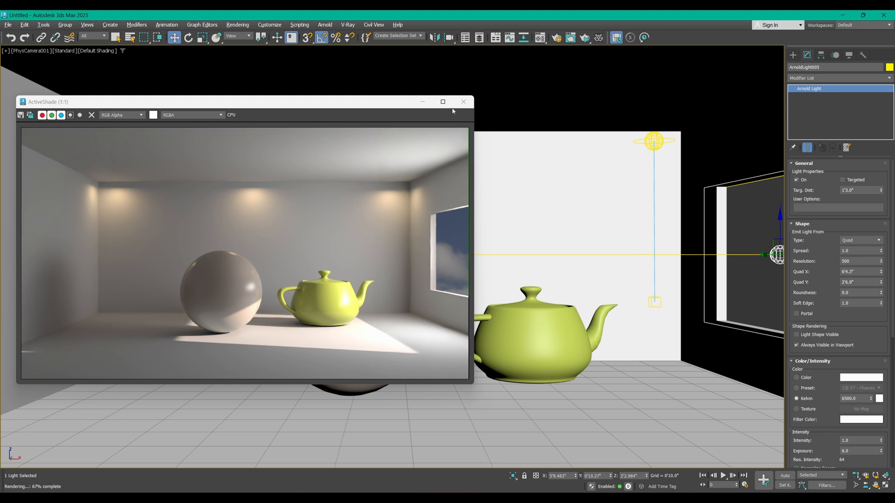
- Select the room box and close the ActiveShade render window
{"action": "left_click", "coordinate": [650, 388]}
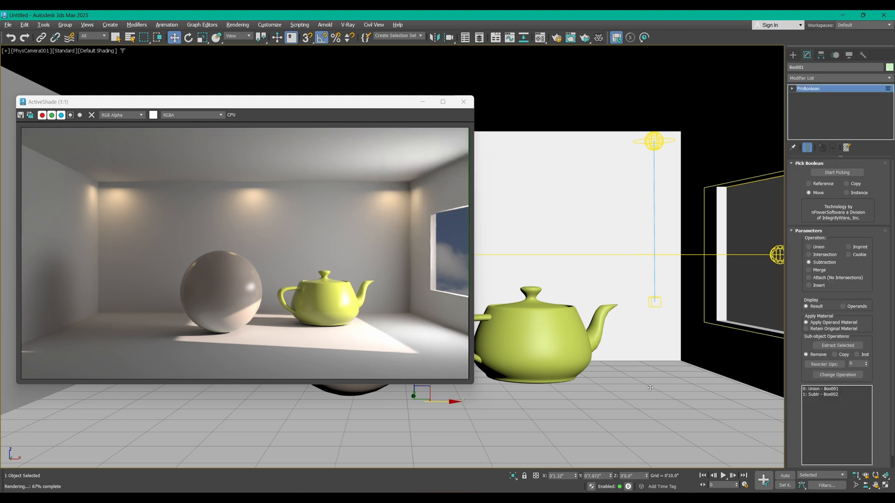
{"action": "right_click", "coordinate": [650, 388]}
{"action": "mouse_move", "coordinate": [679, 467]}
{"action": "left_click", "coordinate": [463, 102]}
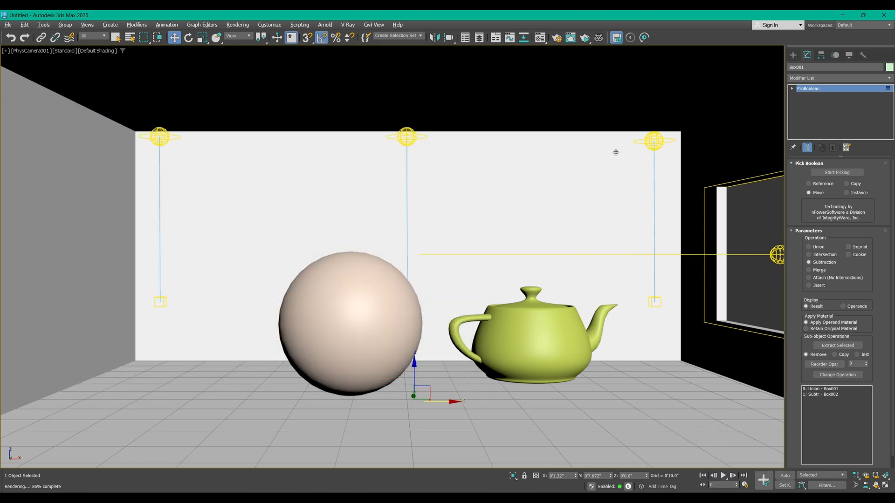
- Copy the white physical material to the second sample slot and change its base color to brown, 6B4F2D
{"action": "left_click", "coordinate": [541, 39]}
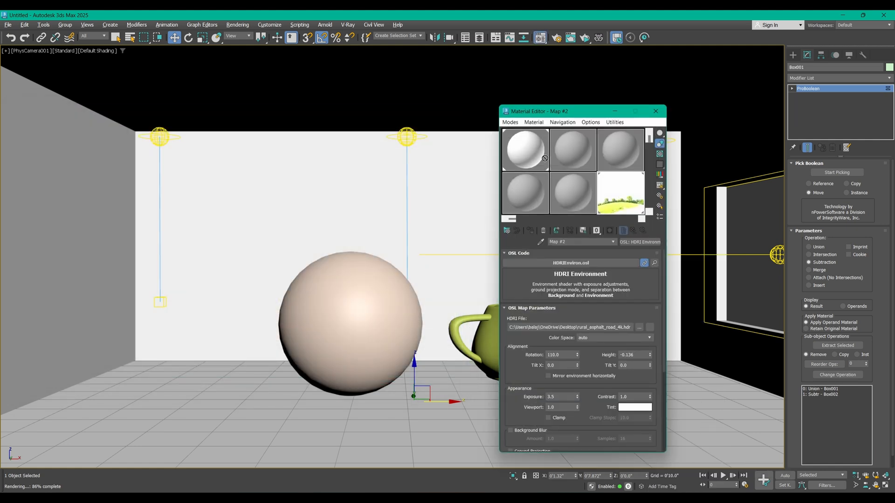
{"action": "left_click_drag", "start_coordinate": [544, 158], "coordinate": [582, 157]}
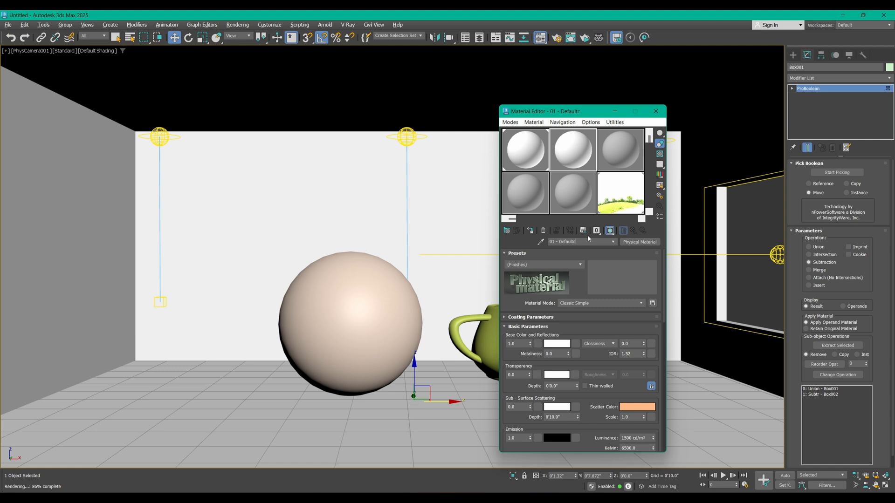
{"action": "left_click", "coordinate": [557, 344]}
{"action": "left_click_drag", "start_coordinate": [382, 262], "coordinate": [383, 264]}
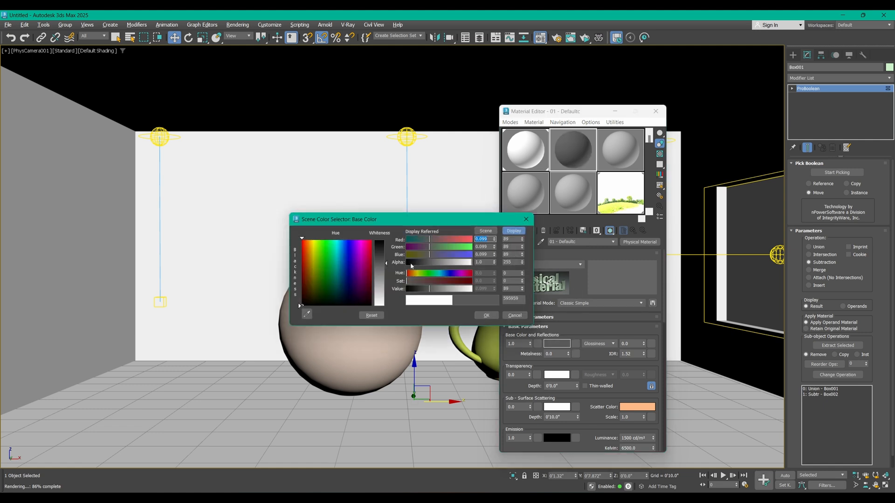
{"action": "mouse_move", "coordinate": [430, 281]}
{"action": "left_mouse_down"}
{"action": "mouse_move", "coordinate": [413, 256]}
{"action": "mouse_move", "coordinate": [433, 287]}
{"action": "mouse_move", "coordinate": [445, 281]}
{"action": "left_mouse_up"}
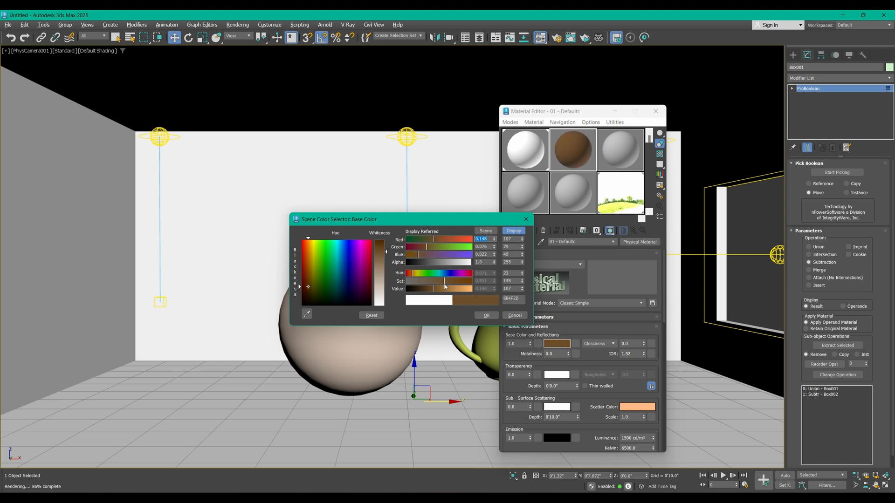
{"action": "left_click", "coordinate": [487, 316]}
- Convert the room box to Editable Poly and assign the brown material to its floor polygon only
{"action": "right_click", "coordinate": [822, 95]}
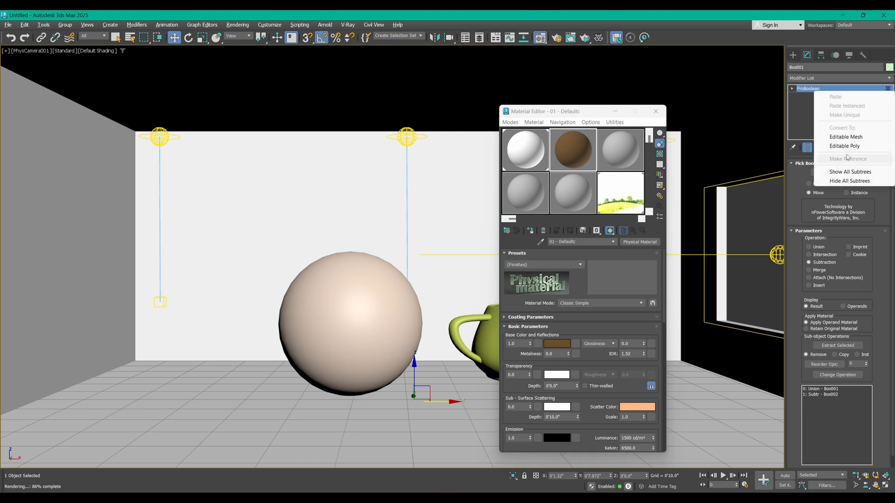
{"action": "left_click", "coordinate": [846, 154]}
{"action": "left_click", "coordinate": [846, 174]}
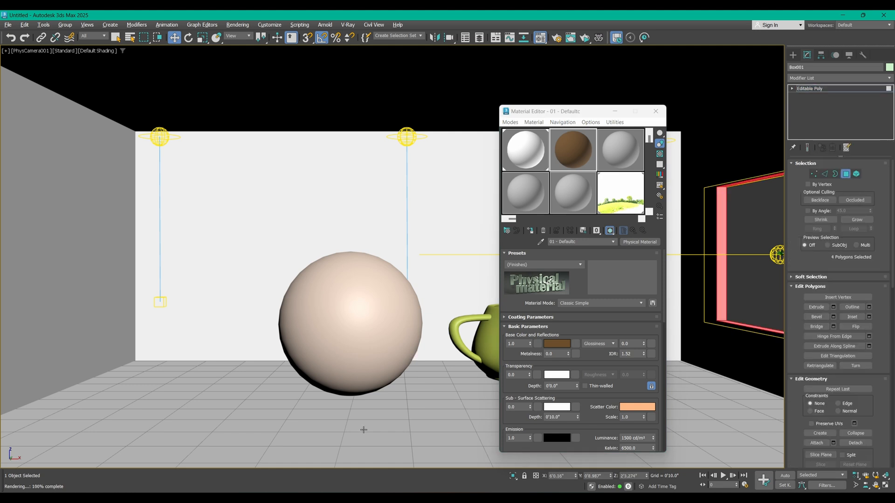
{"action": "left_click", "coordinate": [387, 418]}
{"action": "left_click_drag", "start_coordinate": [576, 150], "coordinate": [673, 157]}
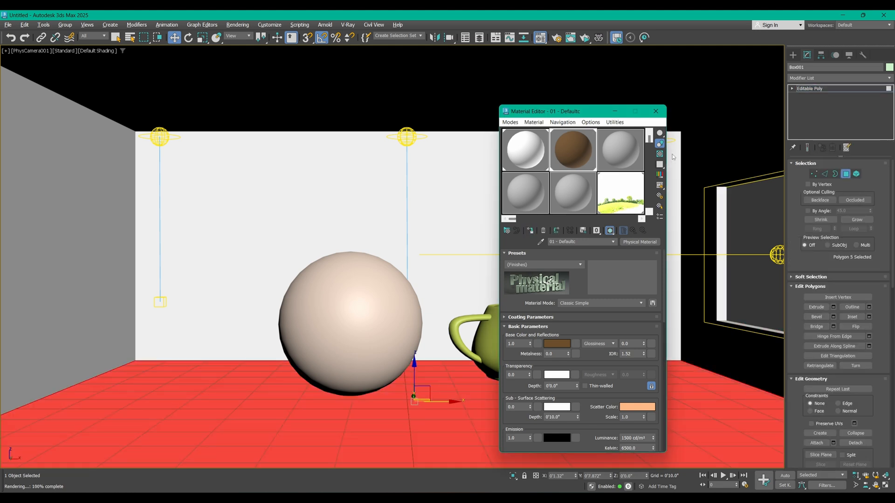
{"action": "left_click", "coordinate": [842, 91]}
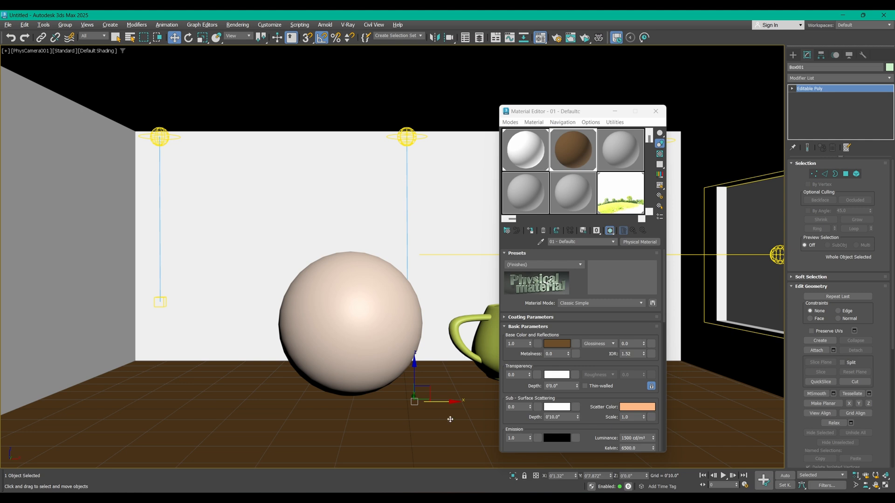
- Close the Material Editor and start an ActiveShade render of the room
{"action": "left_click", "coordinate": [656, 111]}
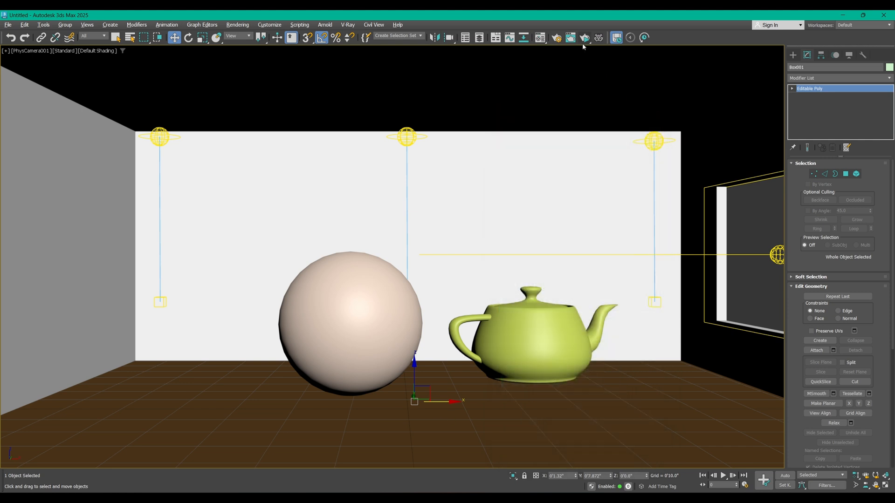
{"action": "left_click", "coordinate": [583, 40]}
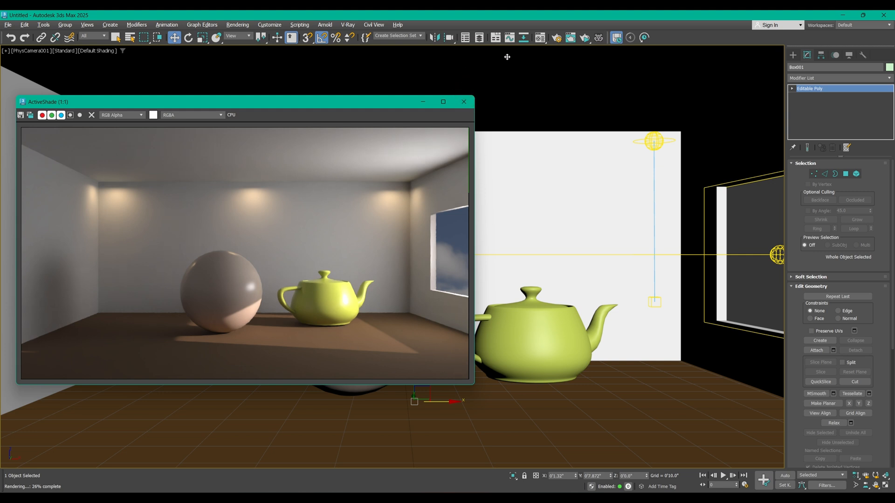
- Test the HDRI environment map's exposure at 5 and 4, finishing at 3.5
{"action": "left_click", "coordinate": [569, 126]}
{"action": "key", "text": "m"}
{"action": "left_click", "coordinate": [630, 200]}
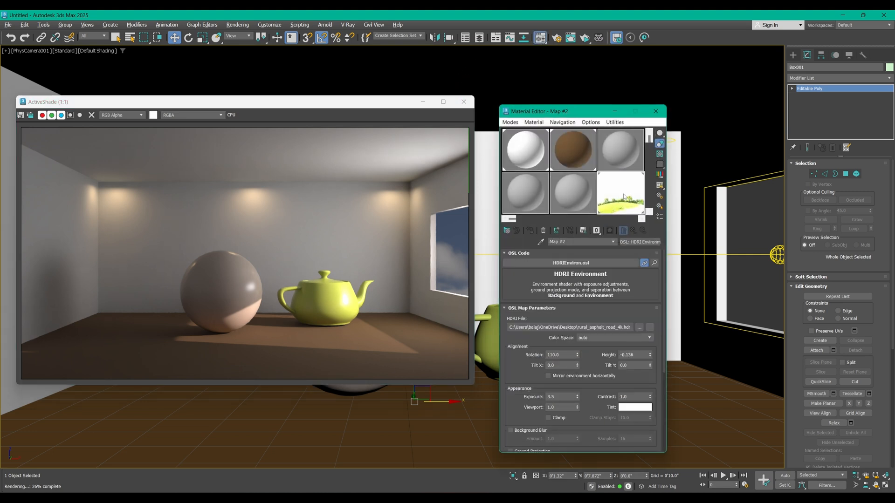
{"action": "double_click", "coordinate": [559, 397]}
{"action": "type", "text": "5"}
{"action": "key", "text": "Return"}
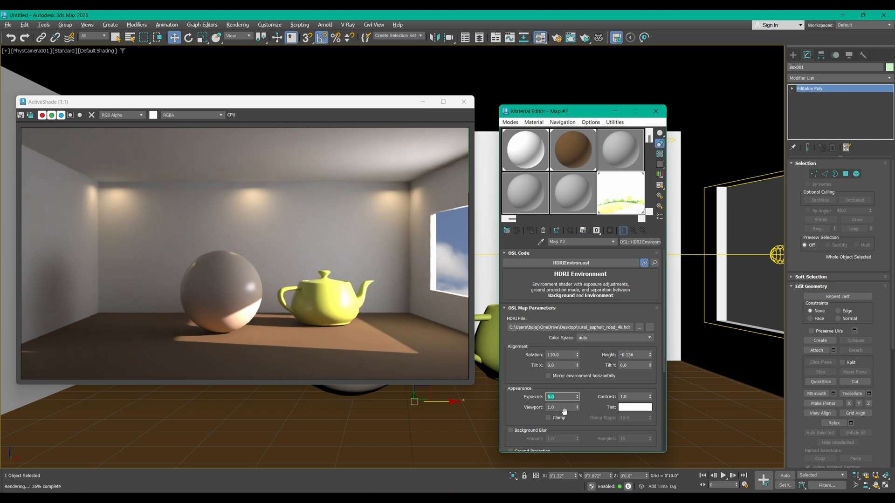
{"action": "type", "text": "4"}
{"action": "key", "text": "Return"}
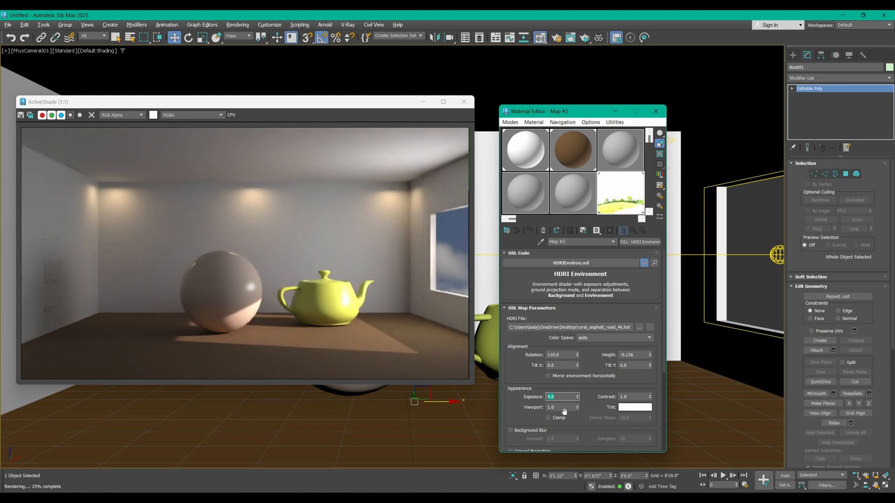
{"action": "type", "text": "3.5"}
{"action": "key", "text": "Return"}
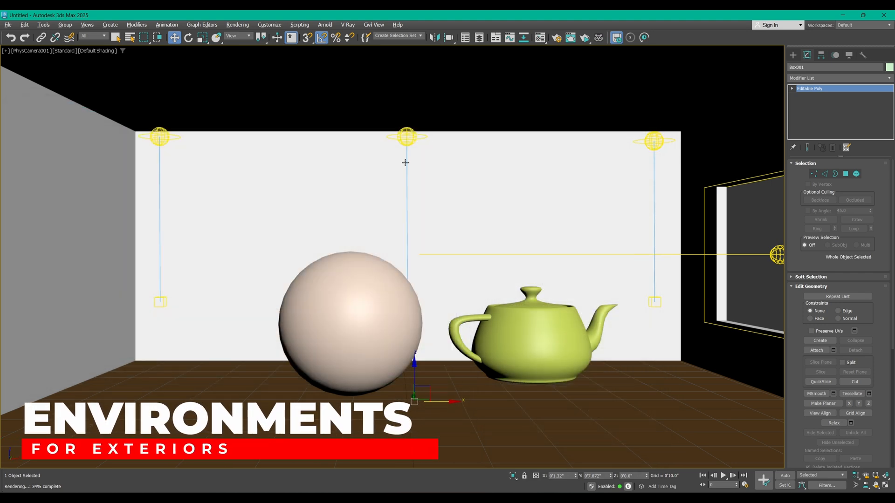
- Reset the scene and open the saved multi-storey house exterior file
{"action": "left_click", "coordinate": [8, 24]}
{"action": "left_click", "coordinate": [19, 43]}
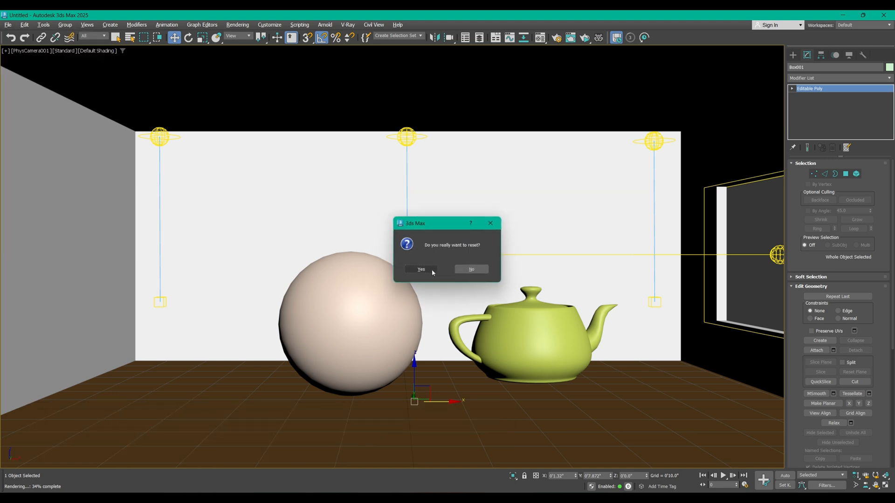
{"action": "left_click", "coordinate": [432, 271]}
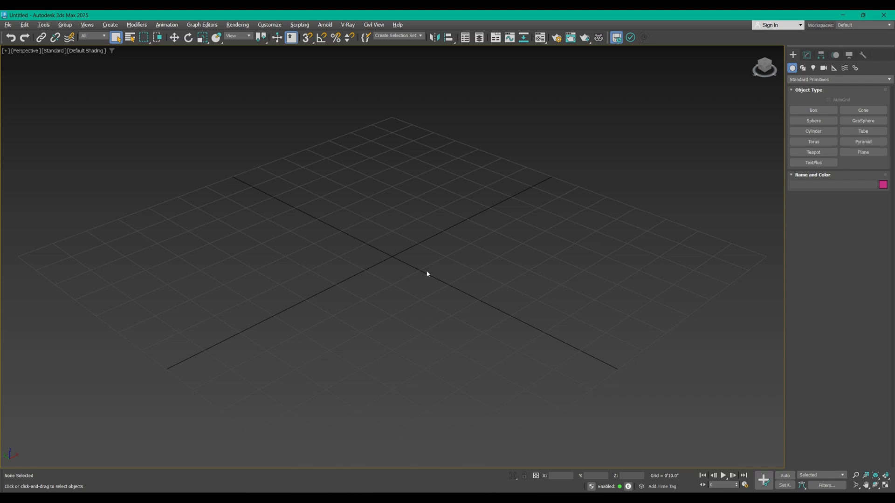
{"action": "left_click", "coordinate": [8, 25]}
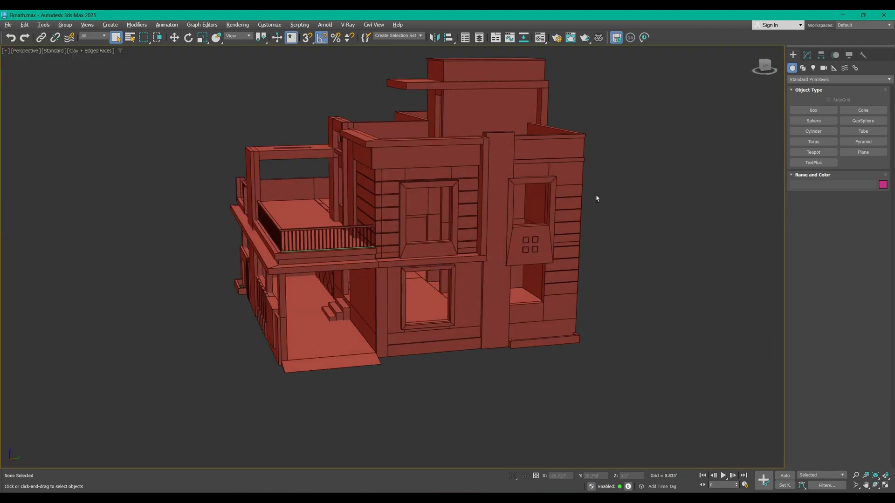
- Create a ground plane of about 126' by 118' around the house in the Top view
{"action": "scroll", "coordinate": [625, 214], "scroll_direction": "up", "scroll_amount": 3}
{"action": "middle_click_drag", "start_coordinate": [625, 214], "coordinate": [608, 201], "text": "alt"}
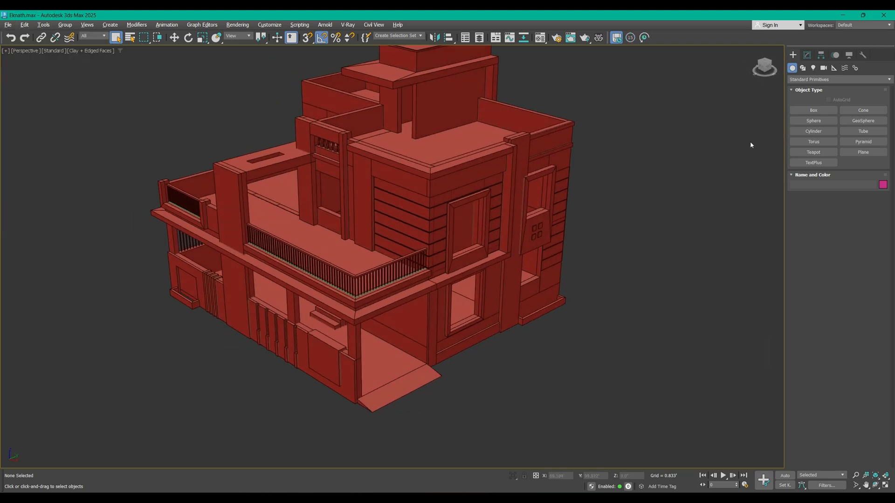
{"action": "left_click", "coordinate": [855, 153]}
{"action": "key", "text": "alt+w"}
{"action": "key", "text": "alt+w"}
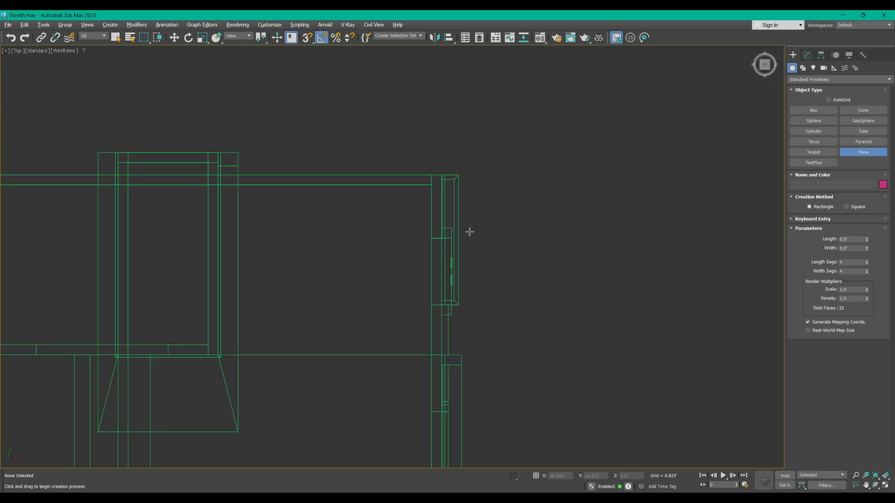
{"action": "scroll", "coordinate": [467, 231], "scroll_direction": "down", "scroll_amount": 6}
{"action": "left_click_drag", "start_coordinate": [358, 195], "coordinate": [554, 406]}
{"action": "right_click", "coordinate": [523, 366]}
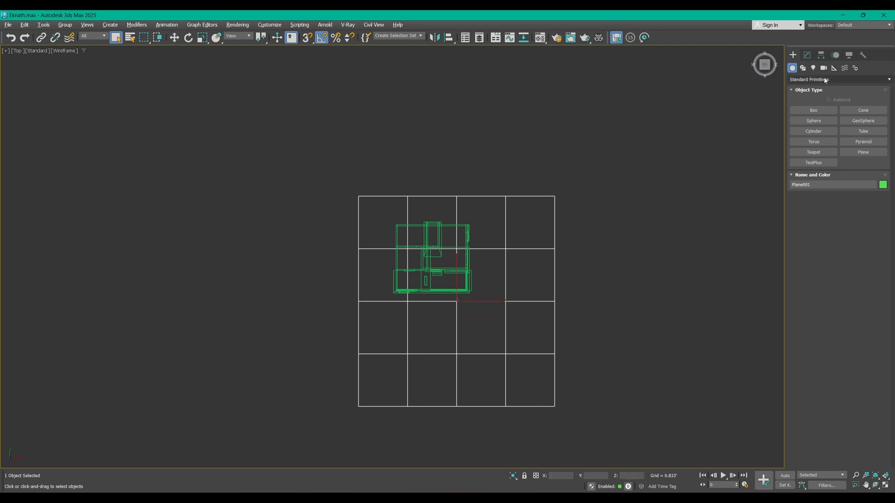
- Reduce the ground plane to 1 length and 1 width segment and convert it to Editable Poly
{"action": "left_click", "coordinate": [807, 55]}
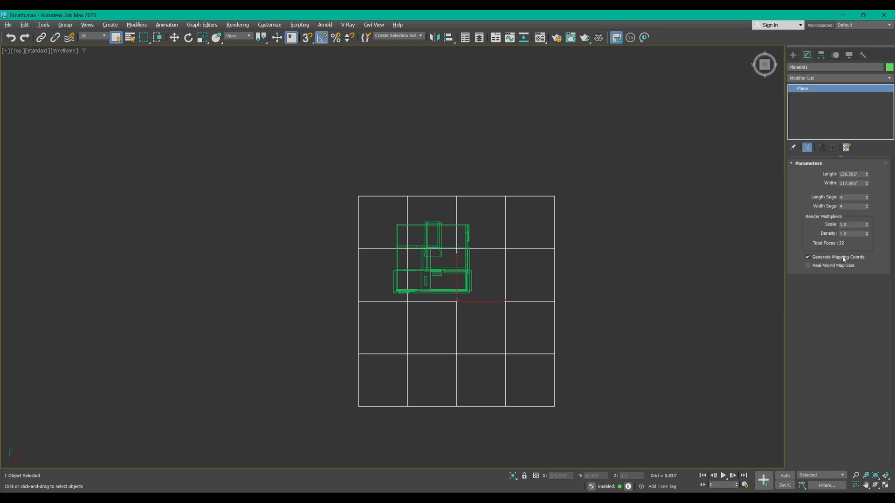
{"action": "right_click", "coordinate": [866, 197]}
{"action": "right_click", "coordinate": [866, 206]}
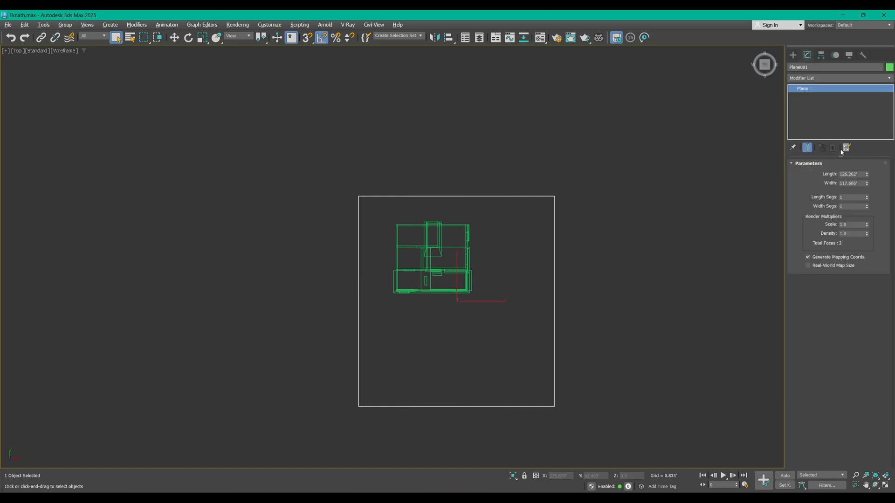
{"action": "right_click", "coordinate": [819, 89]}
{"action": "left_click", "coordinate": [845, 151]}
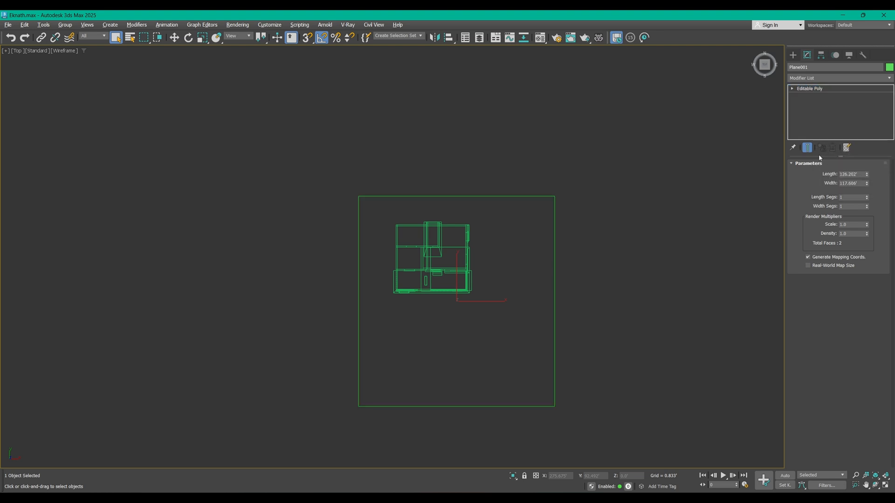
- Pull the ground plane's two edges behind the house straight upward as new polygons to form boundary walls
{"action": "left_click", "coordinate": [824, 177]}
{"action": "left_click_drag", "start_coordinate": [336, 194], "coordinate": [399, 226]}
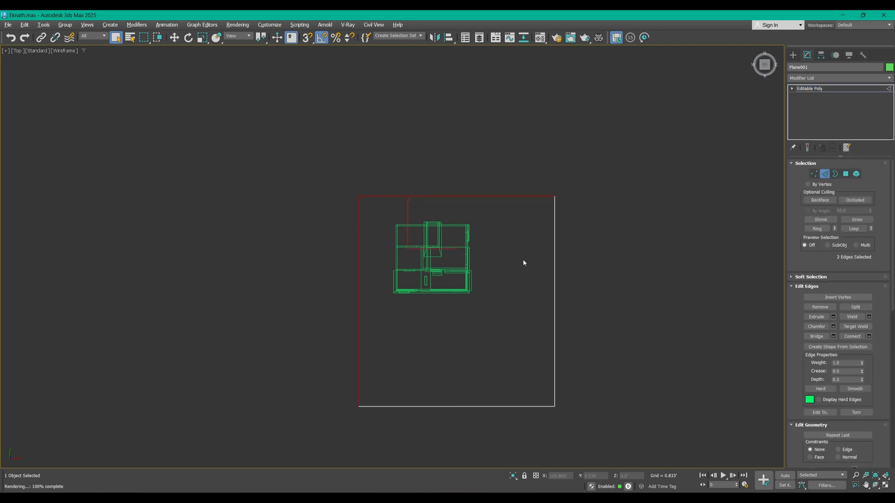
{"action": "key", "text": "alt+w"}
{"action": "middle_click", "coordinate": [508, 284]}
{"action": "key", "text": "alt+w"}
{"action": "scroll", "coordinate": [479, 302], "scroll_direction": "down", "scroll_amount": 4}
{"action": "key", "text": "w"}
{"action": "left_click_drag", "start_coordinate": [426, 263], "coordinate": [440, 220], "text": "shift"}
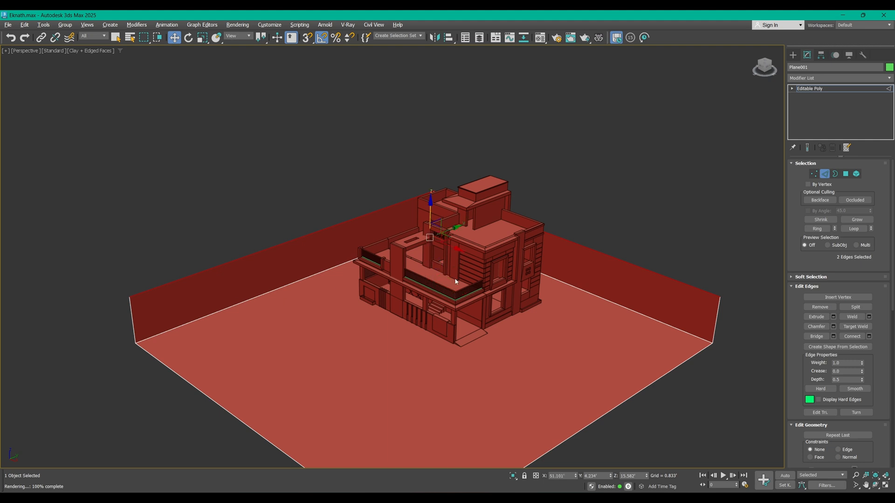
{"action": "left_click", "coordinate": [814, 90]}
- Examine the house with its ground and boundary walls from low and close viewpoints
{"action": "key", "text": "alt+w"}
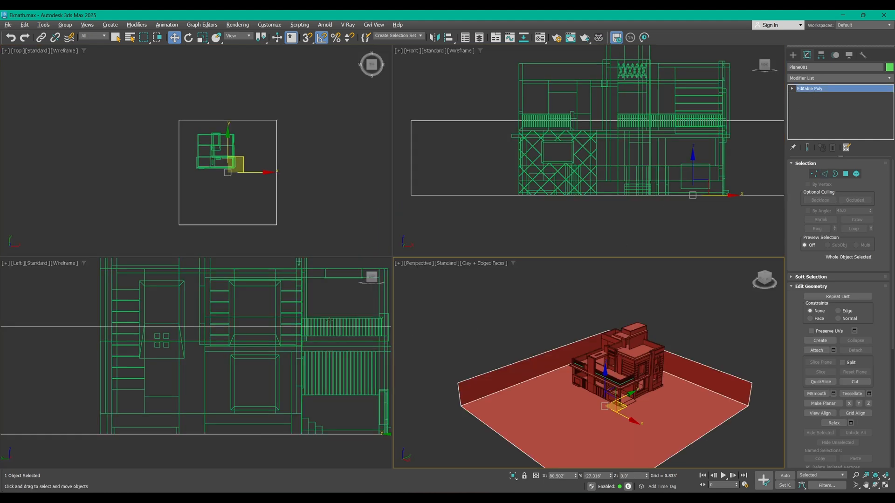
{"action": "middle_click", "coordinate": [354, 332]}
{"action": "middle_click", "coordinate": [473, 332]}
{"action": "key", "text": "alt+w"}
{"action": "middle_click_drag", "start_coordinate": [476, 254], "coordinate": [470, 217], "text": "alt"}
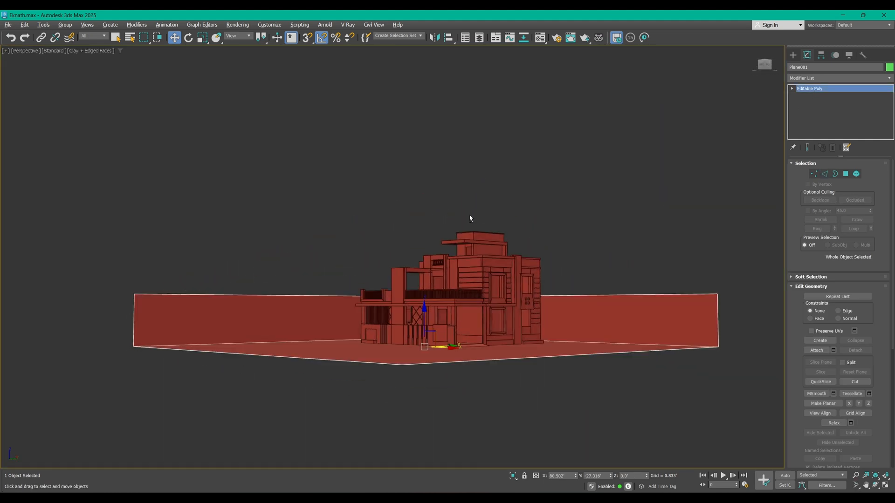
{"action": "left_click", "coordinate": [332, 275]}
{"action": "scroll", "coordinate": [313, 372], "scroll_direction": "up", "scroll_amount": 3}
{"action": "scroll", "coordinate": [346, 323], "scroll_direction": "up", "scroll_amount": 3}
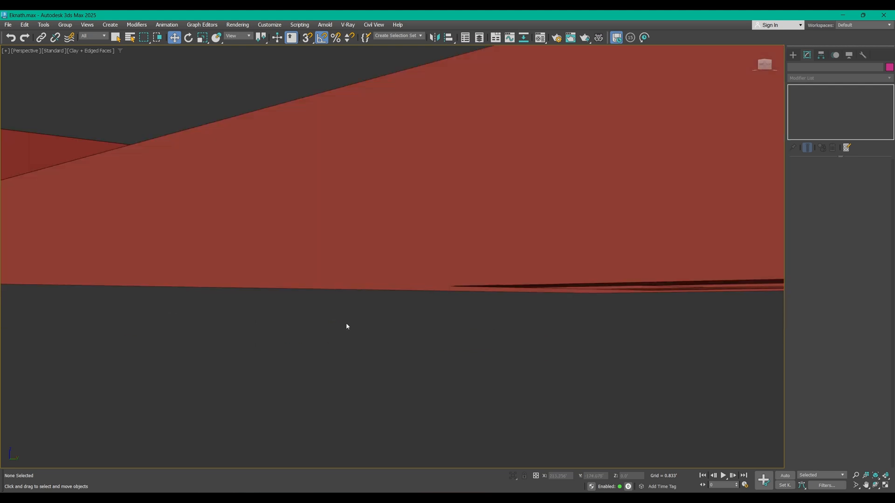
{"action": "scroll", "coordinate": [346, 324], "scroll_direction": "down", "scroll_amount": 3}
{"action": "middle_click_drag", "start_coordinate": [400, 259], "coordinate": [441, 321]}
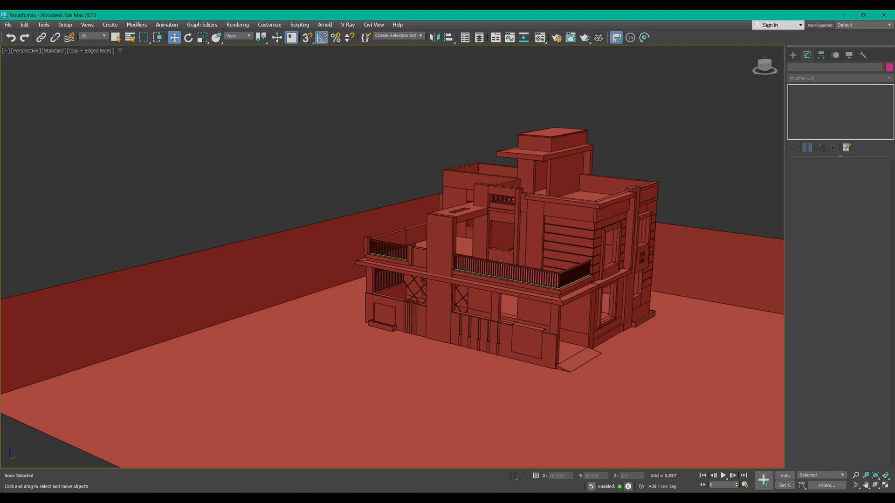
- Lower the top edges of the two boundary walls along Z to make the walls shorter
{"action": "left_click", "coordinate": [698, 251]}
{"action": "middle_click_drag", "start_coordinate": [563, 221], "coordinate": [536, 210]}
{"action": "key", "text": "q"}
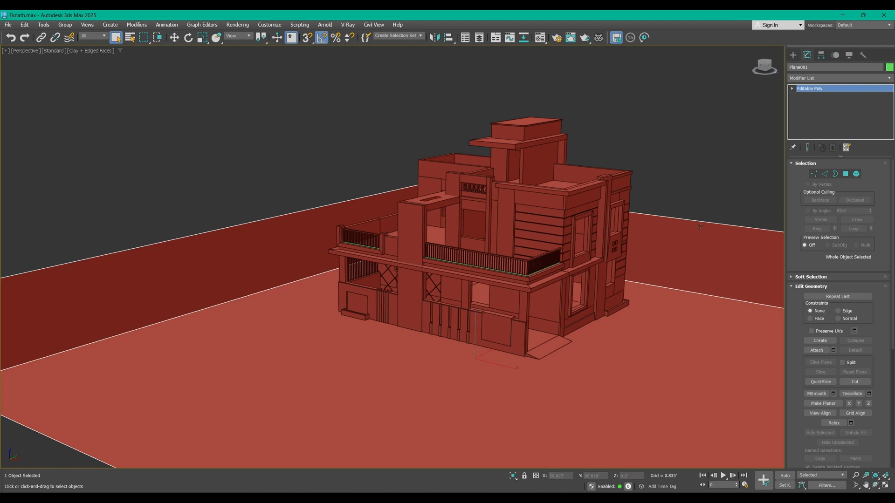
{"action": "middle_click_drag", "start_coordinate": [669, 249], "coordinate": [634, 247], "text": "alt"}
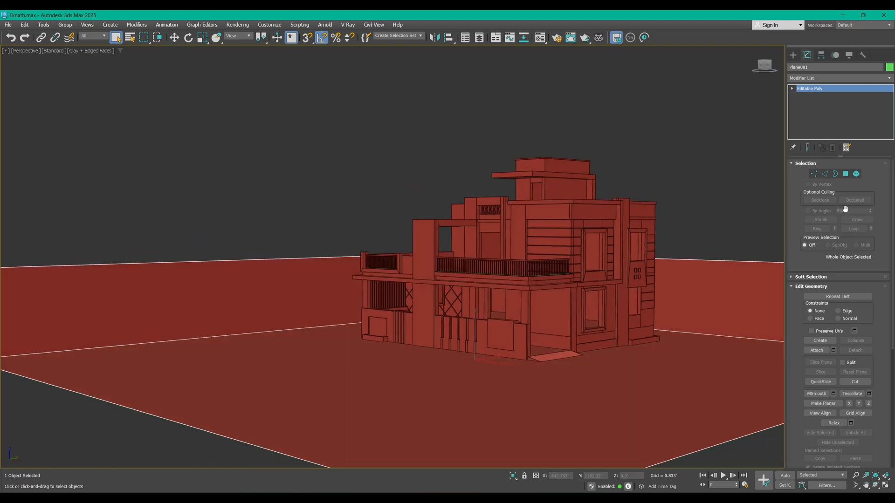
{"action": "left_click", "coordinate": [824, 174]}
{"action": "key", "text": "w"}
{"action": "left_click_drag", "start_coordinate": [470, 233], "coordinate": [496, 255]}
{"action": "mouse_move", "coordinate": [496, 255]}
{"action": "middle_mouse_down", "text": "alt"}
{"action": "mouse_move", "coordinate": [525, 254]}
{"action": "mouse_move", "coordinate": [511, 247]}
{"action": "middle_mouse_up", "text": "alt"}
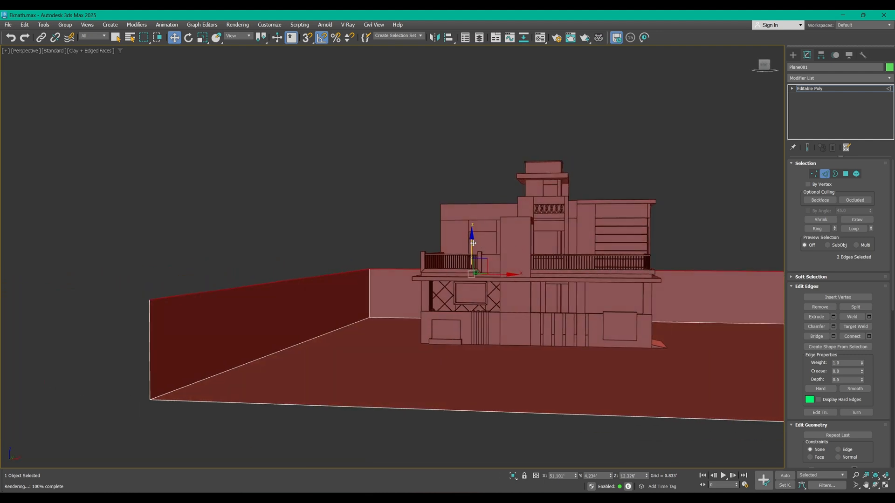
{"action": "left_click_drag", "start_coordinate": [473, 242], "coordinate": [472, 258]}
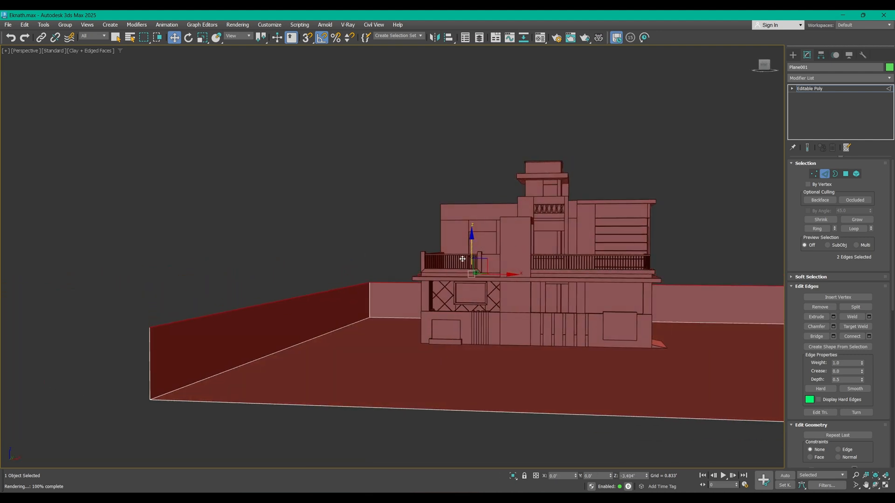
- Leave edge editing on the ground plane, deselect it, and fit the whole scene in the Top, Front and Left views
{"action": "left_click", "coordinate": [830, 88]}
{"action": "key", "text": "q"}
{"action": "left_click", "coordinate": [599, 117]}
{"action": "key", "text": "alt+w"}
{"action": "left_click", "coordinate": [306, 167]}
{"action": "key", "text": "z"}
{"action": "left_click", "coordinate": [447, 153]}
{"action": "key", "text": "z"}
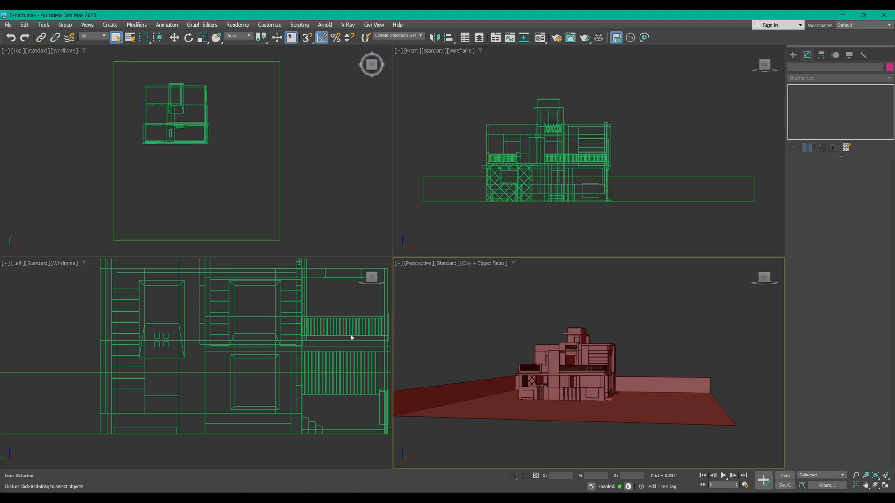
{"action": "left_click", "coordinate": [351, 338]}
{"action": "key", "text": "z"}
- Create a Physical camera in the Top view near the ground's front-right corner, aimed at the house
{"action": "left_click", "coordinate": [793, 55]}
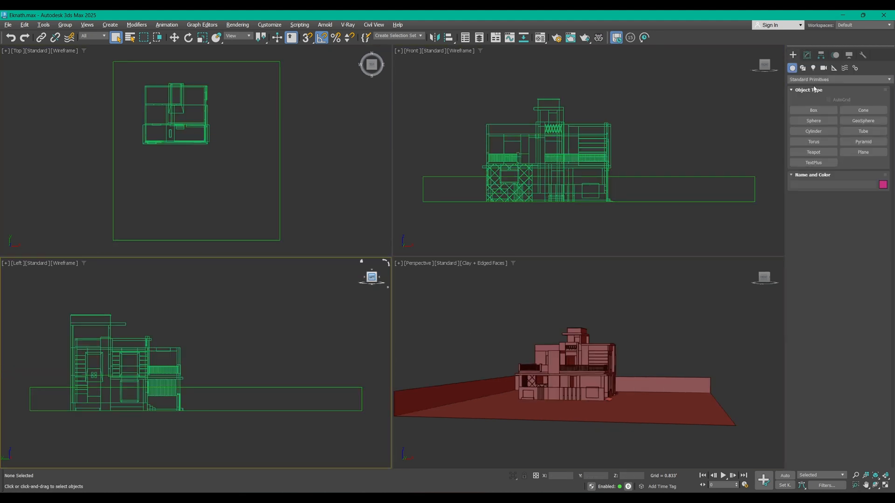
{"action": "left_click", "coordinate": [813, 68]}
{"action": "left_click", "coordinate": [823, 68]}
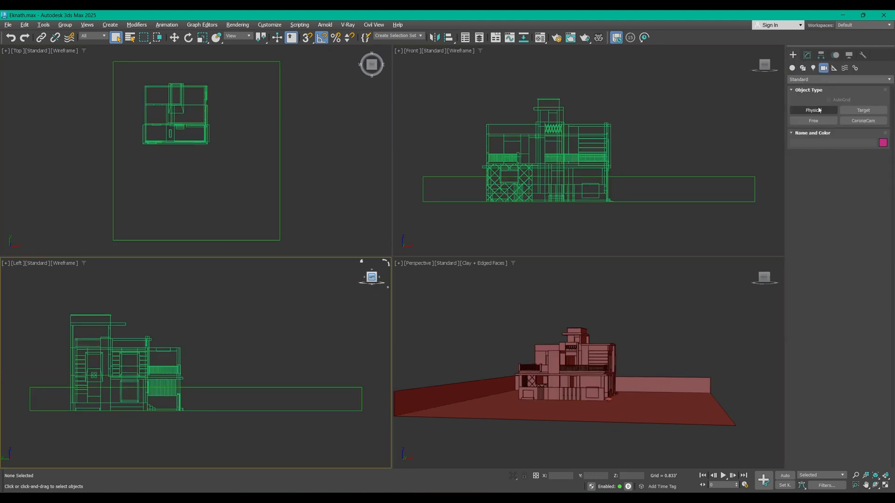
{"action": "left_click", "coordinate": [813, 110]}
{"action": "left_click_drag", "start_coordinate": [213, 201], "coordinate": [149, 98]}
{"action": "key", "text": "w"}
{"action": "left_click_drag", "start_coordinate": [226, 193], "coordinate": [237, 189]}
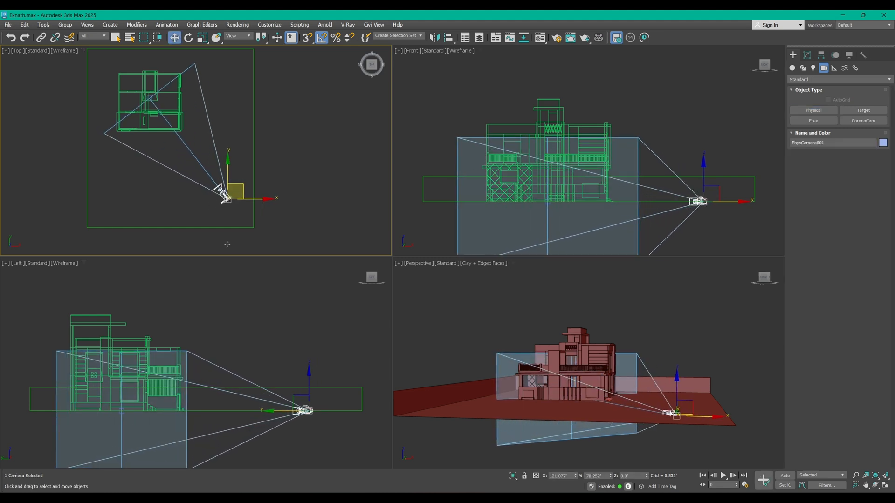
- Replace the Left view with a shaded camera view, then raise and reposition the camera to frame the house corner
{"action": "right_click", "coordinate": [236, 310]}
{"action": "key", "text": "c"}
{"action": "middle_click_drag", "start_coordinate": [242, 321], "coordinate": [244, 357]}
{"action": "key", "text": "F3"}
{"action": "left_click_drag", "start_coordinate": [701, 132], "coordinate": [704, 158]}
{"action": "middle_click_drag", "start_coordinate": [210, 175], "coordinate": [207, 174]}
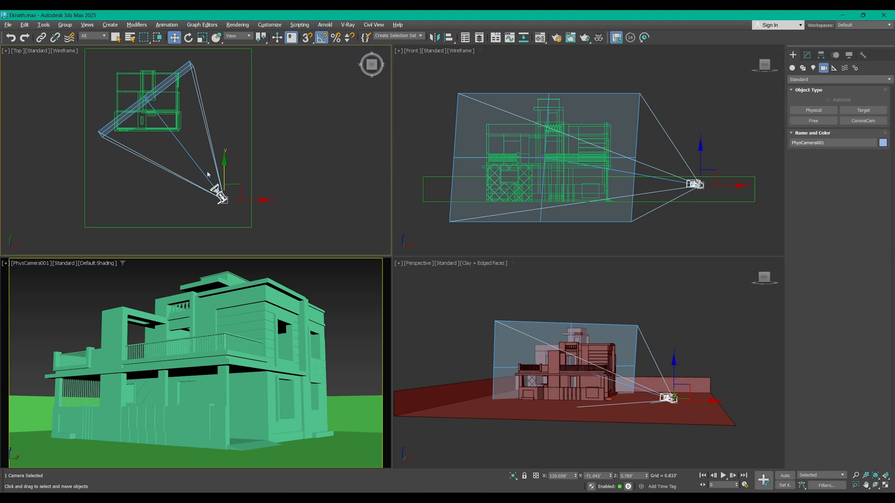
{"action": "left_click_drag", "start_coordinate": [235, 192], "coordinate": [252, 171]}
- Set the camera's focal length to 60 mm and move it farther from the house so the whole building fits
{"action": "left_click", "coordinate": [807, 54]}
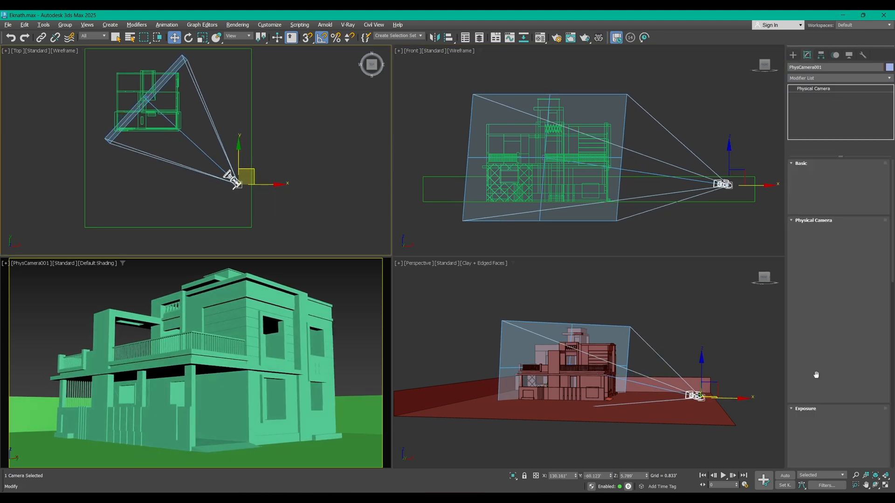
{"action": "scroll", "coordinate": [814, 382], "scroll_direction": "down", "scroll_amount": 3}
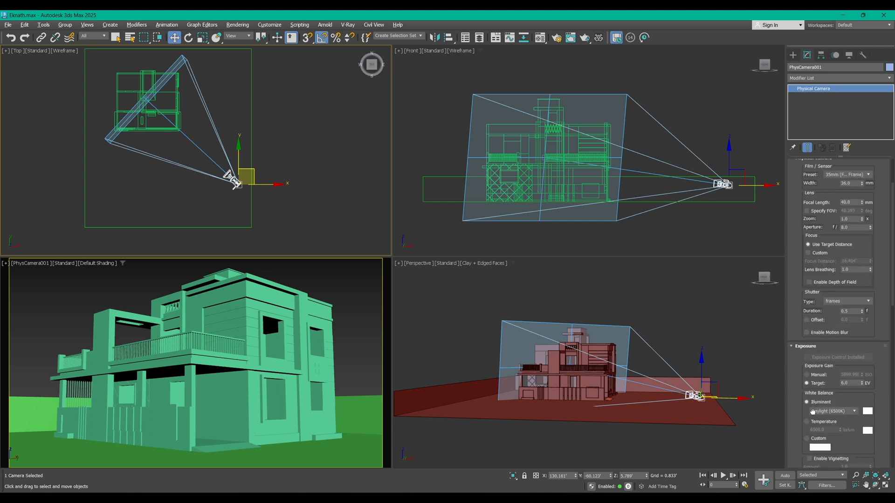
{"action": "double_click", "coordinate": [846, 201]}
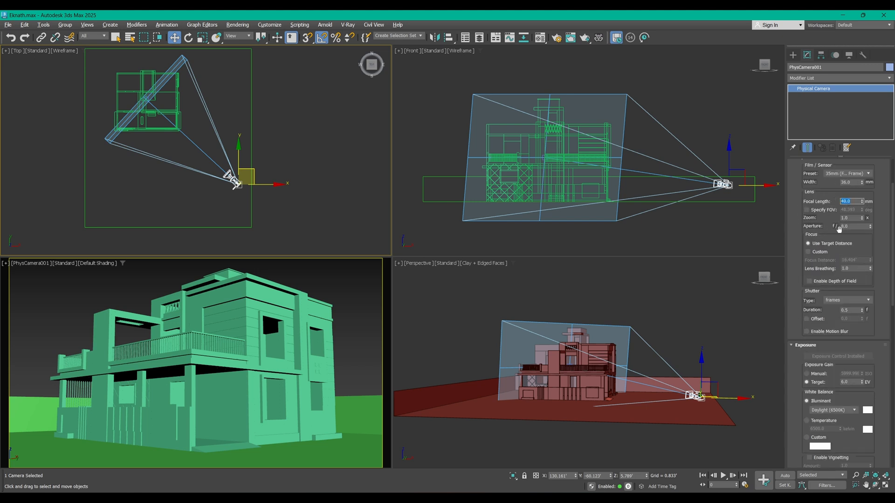
{"action": "type", "text": "60"}
{"action": "key", "text": "Return"}
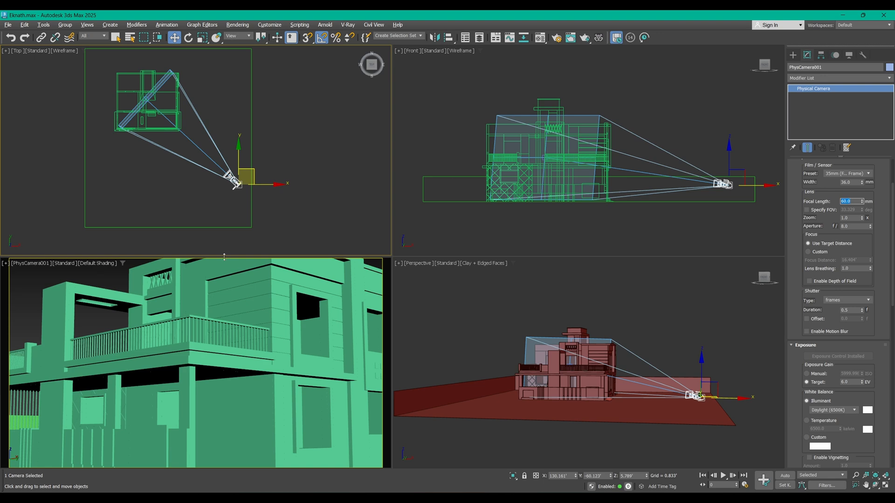
{"action": "left_click_drag", "start_coordinate": [253, 167], "coordinate": [293, 203]}
{"action": "right_click", "coordinate": [241, 331]}
{"action": "middle_click_drag", "start_coordinate": [242, 338], "coordinate": [245, 344]}
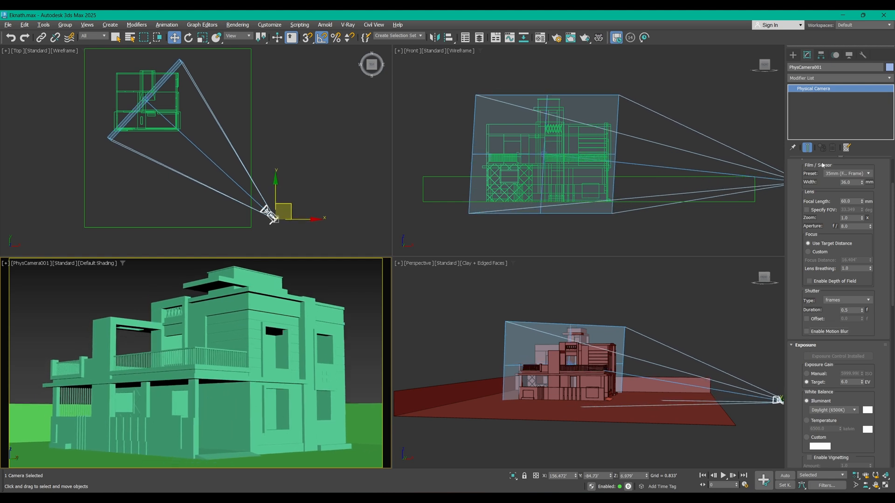
- Turn on Auto Vertical Tilt Correction for the camera and check the framing in the enlarged camera view
{"action": "scroll", "coordinate": [810, 235], "scroll_direction": "down", "scroll_amount": 5}
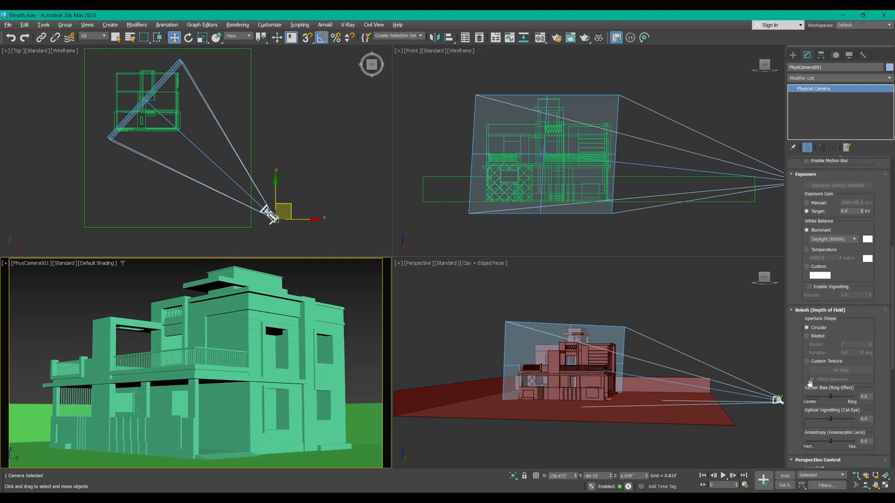
{"action": "scroll", "coordinate": [810, 383], "scroll_direction": "down", "scroll_amount": 5}
{"action": "left_click", "coordinate": [853, 343]}
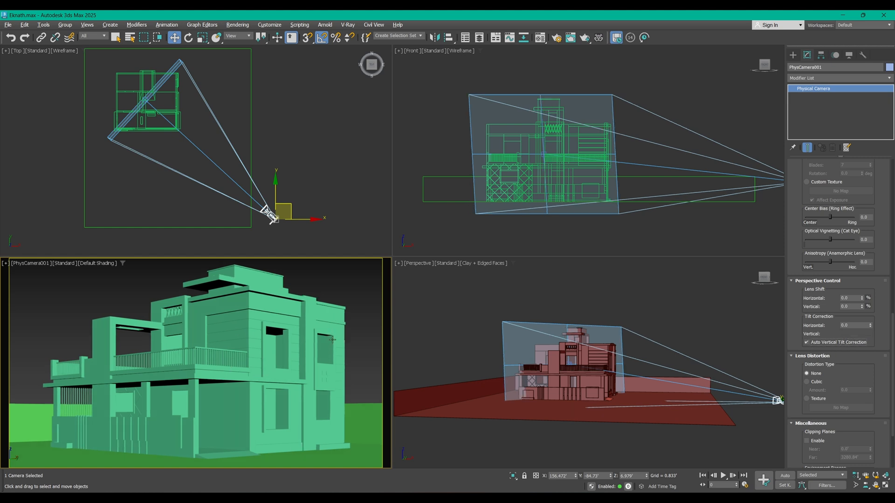
{"action": "middle_click_drag", "start_coordinate": [300, 325], "coordinate": [297, 325]}
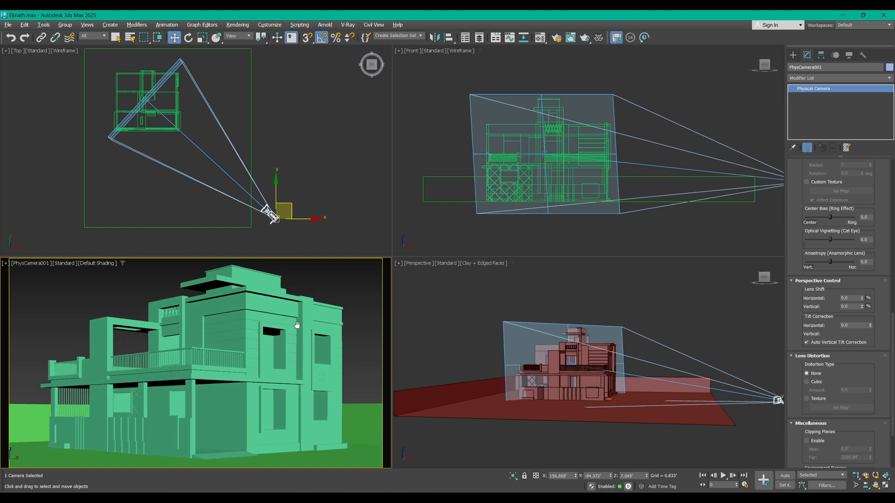
{"action": "left_click", "coordinate": [344, 292]}
{"action": "key", "text": "alt+w"}
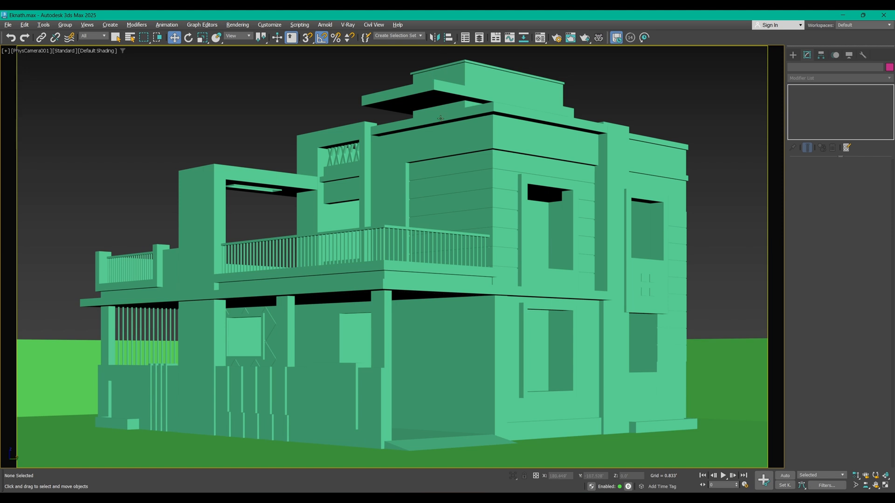
{"action": "key", "text": "alt+w"}
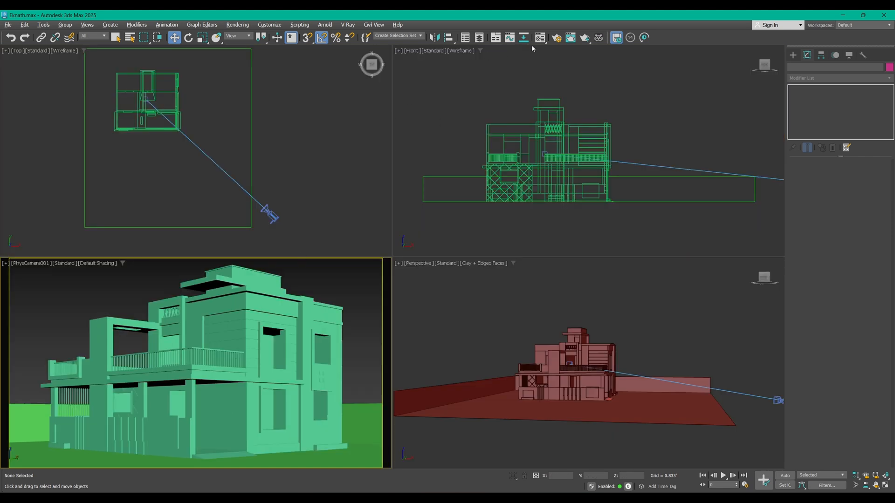
- Set the render output size to Custom at 640 × 492 with an image aspect of 1.301, and lock the aspect ratio
{"action": "key", "text": "F10"}
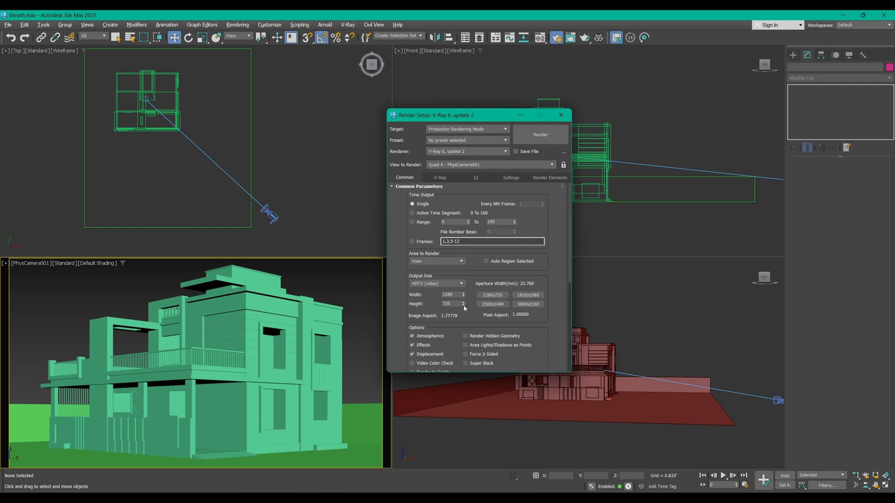
{"action": "left_click", "coordinate": [443, 285]}
{"action": "left_click", "coordinate": [425, 291]}
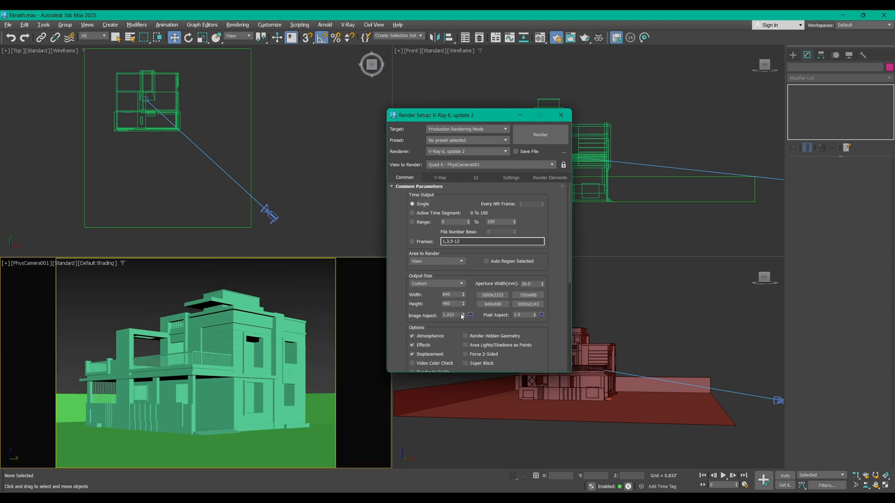
{"action": "left_click_drag", "start_coordinate": [463, 315], "coordinate": [297, 330]}
{"action": "type", "text": "1"}
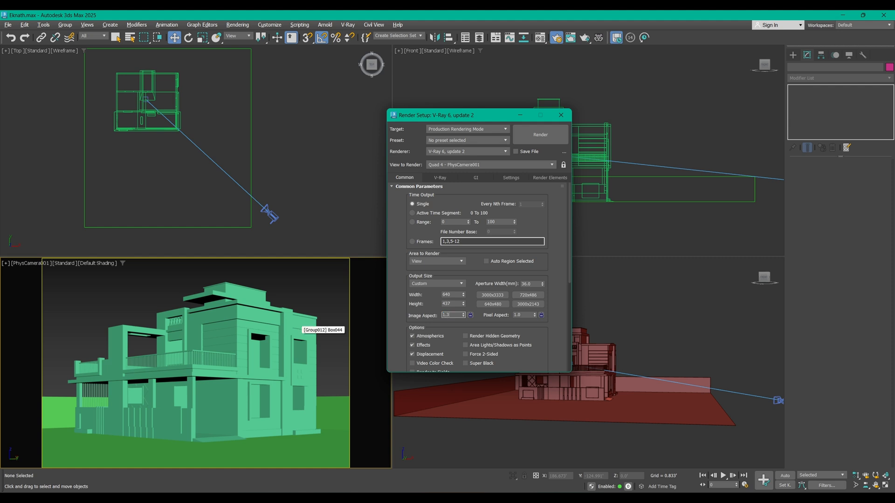
{"action": "key", "text": "Return"}
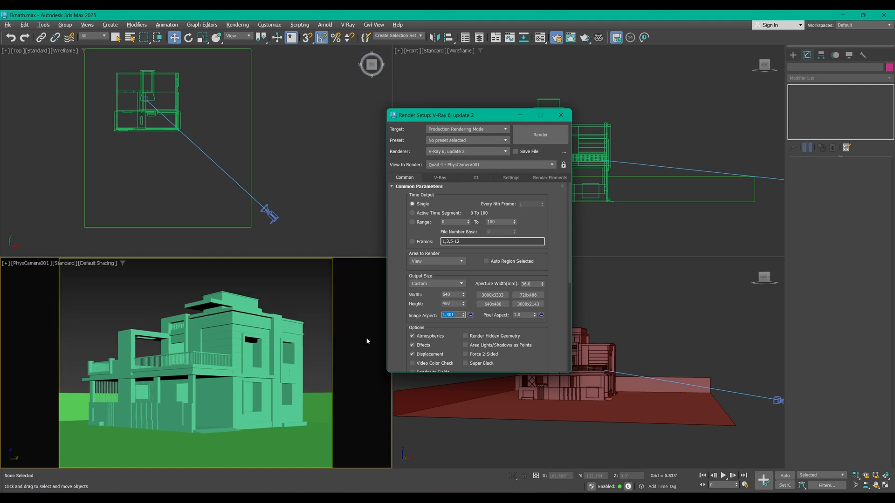
{"action": "left_click", "coordinate": [470, 315]}
{"action": "left_click", "coordinate": [561, 114]}
- Tilt the camera framing to leave more sky, shift the camera slightly toward the house's front, and check the enlarged view
{"action": "middle_click_drag", "start_coordinate": [218, 322], "coordinate": [244, 307]}
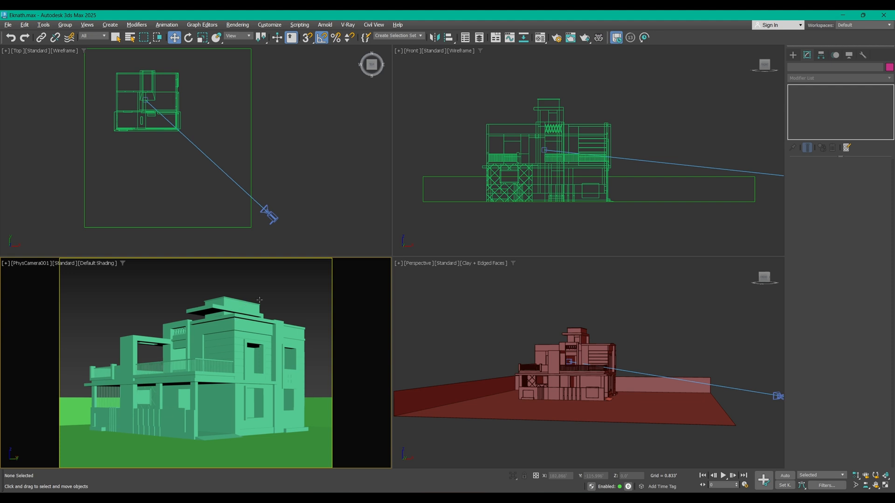
{"action": "left_click", "coordinate": [269, 215]}
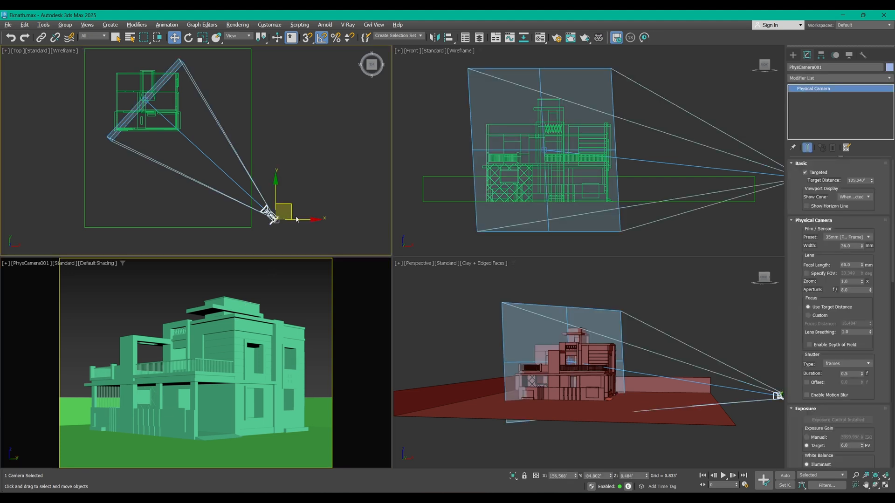
{"action": "left_click", "coordinate": [296, 219]}
{"action": "left_click", "coordinate": [279, 218]}
{"action": "left_click_drag", "start_coordinate": [299, 220], "coordinate": [279, 217]}
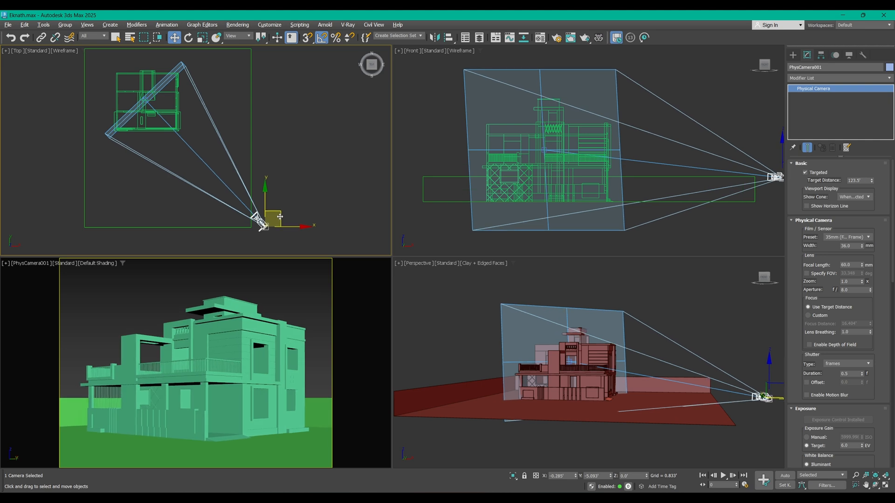
{"action": "left_click", "coordinate": [278, 283]}
{"action": "key", "text": "alt+w"}
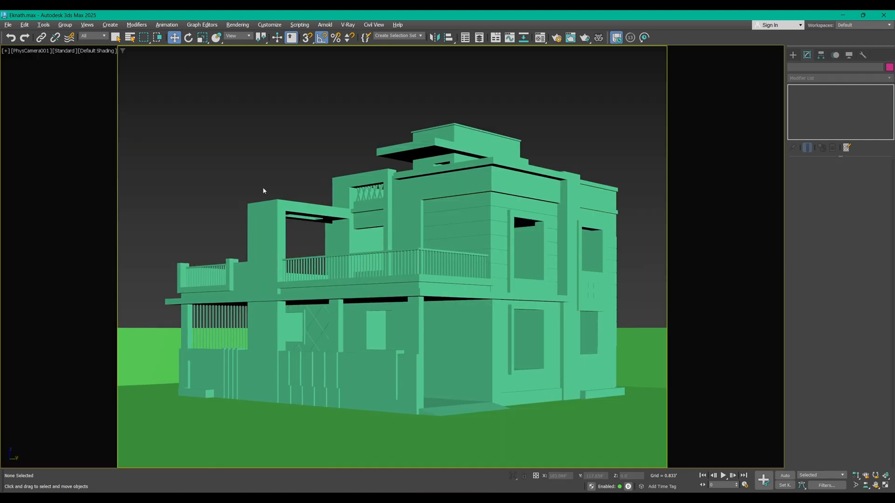
{"action": "key", "text": "alt+w"}
- Place an American Elm foliage object in the Top view near the ground's front-left corner
{"action": "left_click", "coordinate": [793, 55]}
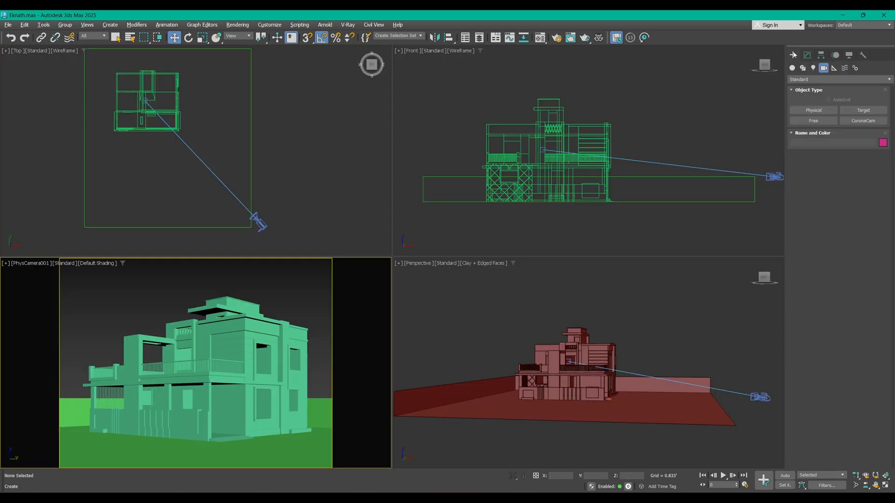
{"action": "left_click", "coordinate": [802, 79]}
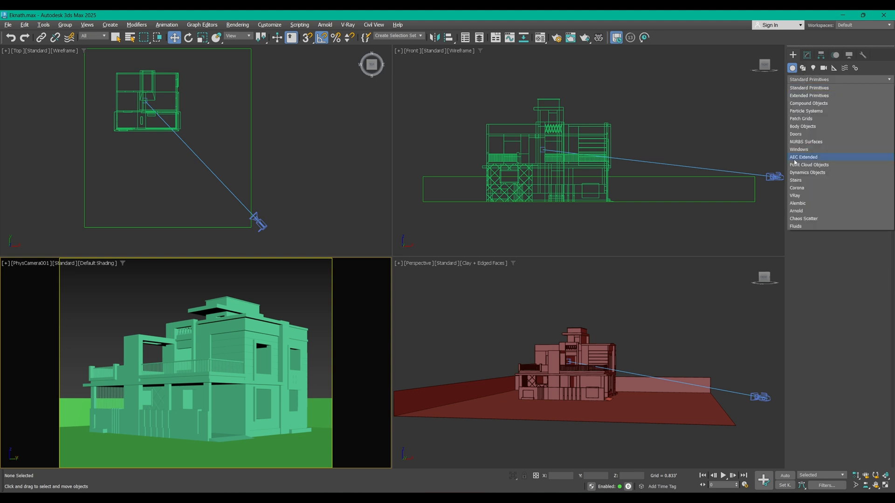
{"action": "left_click", "coordinate": [797, 159]}
{"action": "left_click", "coordinate": [813, 110]}
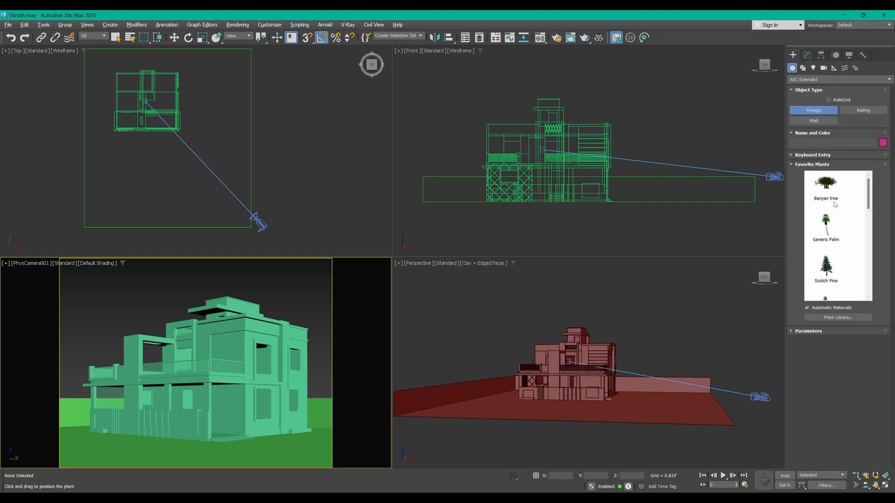
{"action": "scroll", "coordinate": [831, 216], "scroll_direction": "up", "scroll_amount": 1}
{"action": "scroll", "coordinate": [839, 240], "scroll_direction": "down", "scroll_amount": 1}
{"action": "scroll", "coordinate": [824, 274], "scroll_direction": "down", "scroll_amount": 2}
{"action": "left_click", "coordinate": [825, 270]}
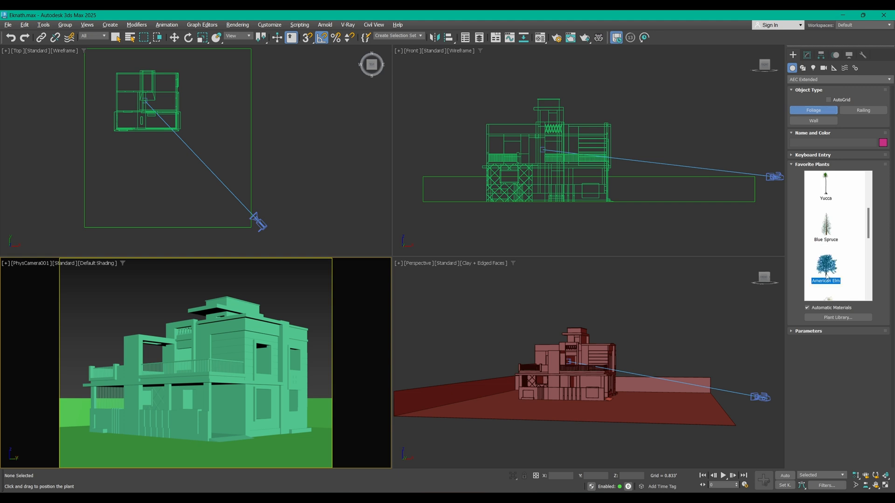
{"action": "left_click", "coordinate": [103, 181]}
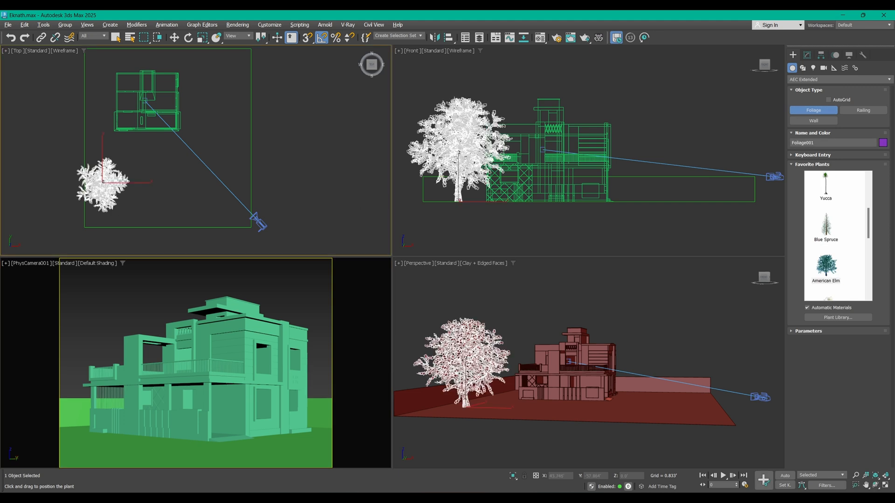
- Place a Blue Spruce foliage object in the Top view beside the elm, near the ground's front edge
{"action": "left_click", "coordinate": [826, 225]}
{"action": "left_click", "coordinate": [154, 204]}
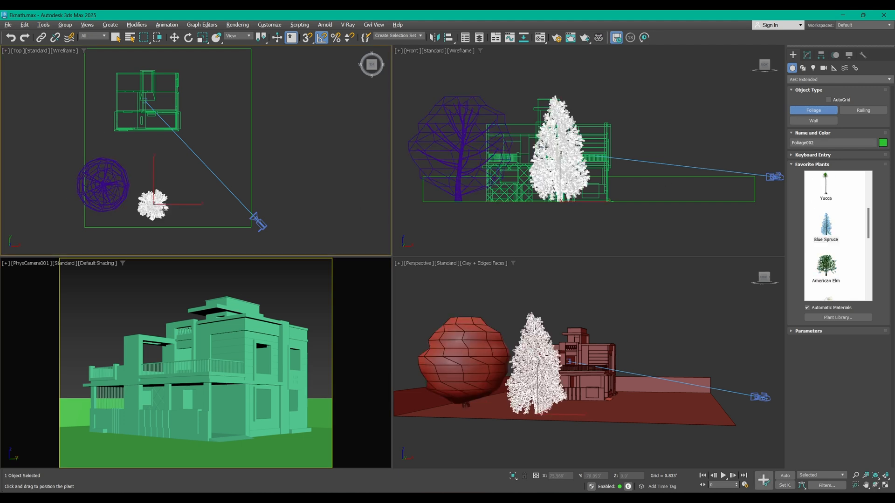
{"action": "scroll", "coordinate": [838, 227], "scroll_direction": "up", "scroll_amount": 2}
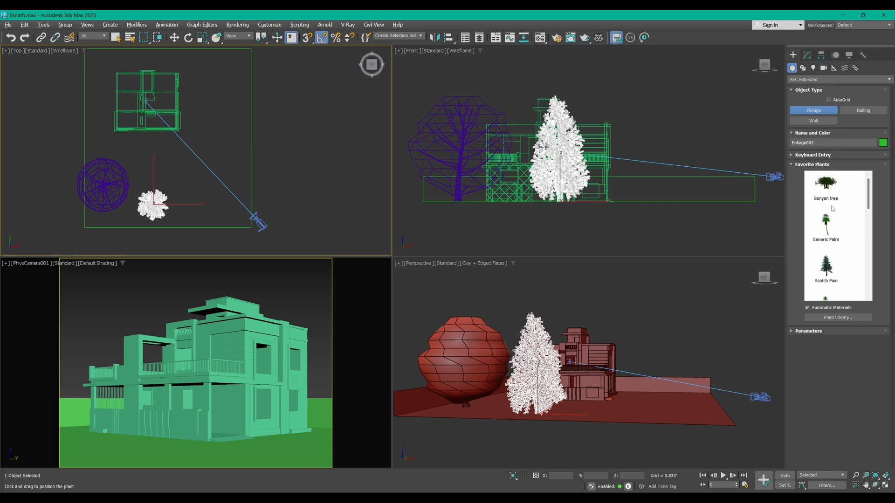
{"action": "left_click", "coordinate": [826, 265]}
{"action": "middle_click_drag", "start_coordinate": [310, 215], "coordinate": [268, 179]}
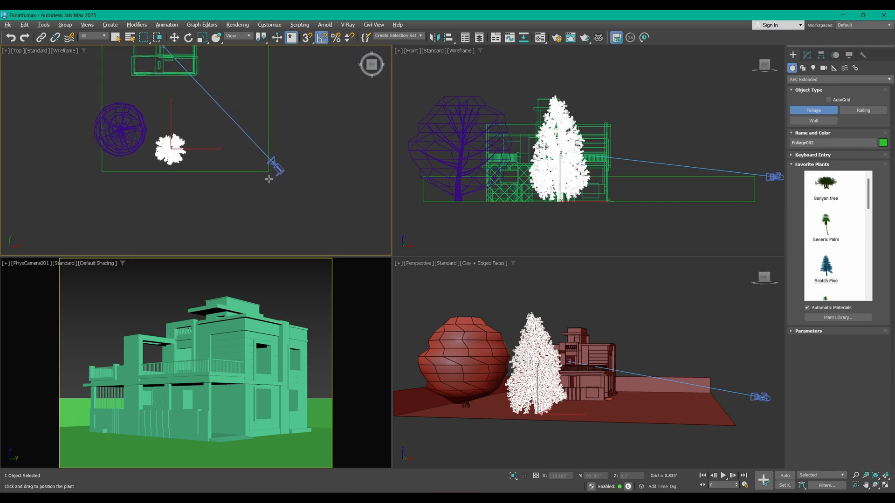
- Copy the American Elm to the ground's front edge near the camera and scale the copy uniformly to about 126%
{"action": "key", "text": "w"}
{"action": "left_click", "coordinate": [134, 116]}
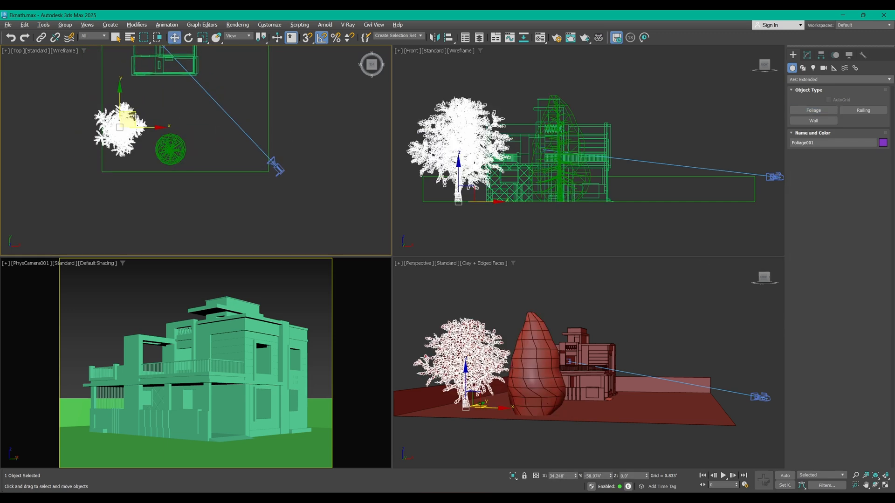
{"action": "left_click_drag", "start_coordinate": [134, 117], "coordinate": [225, 160], "text": "shift"}
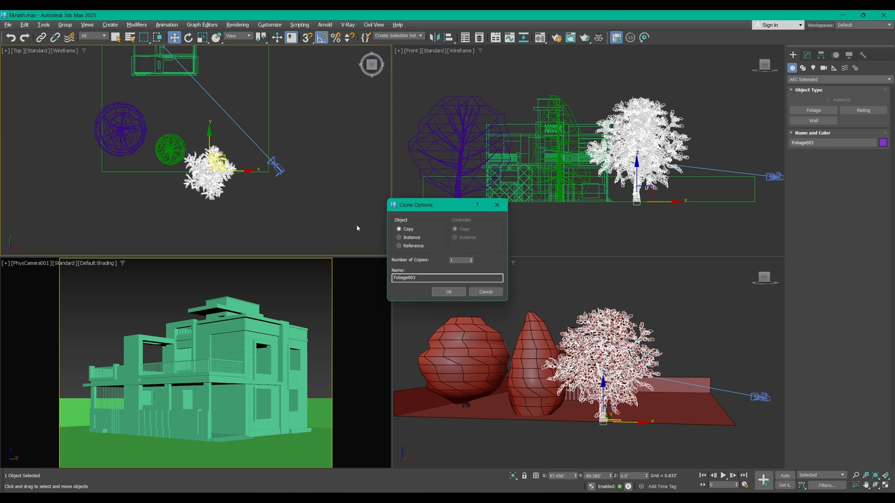
{"action": "left_click", "coordinate": [447, 292]}
{"action": "key", "text": "r"}
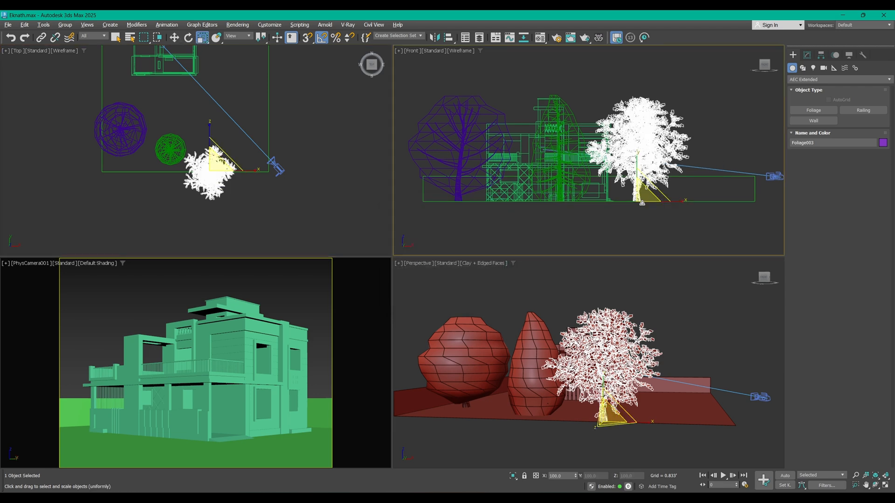
{"action": "left_click_drag", "start_coordinate": [642, 203], "coordinate": [644, 177]}
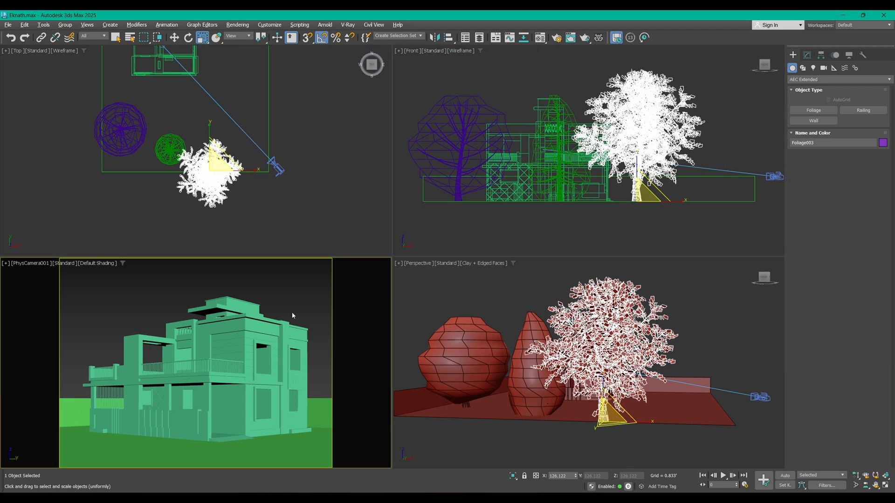
- Maximize the camera view and select the house together with the ground and walls for material assignment
{"action": "key", "text": "alt+w"}
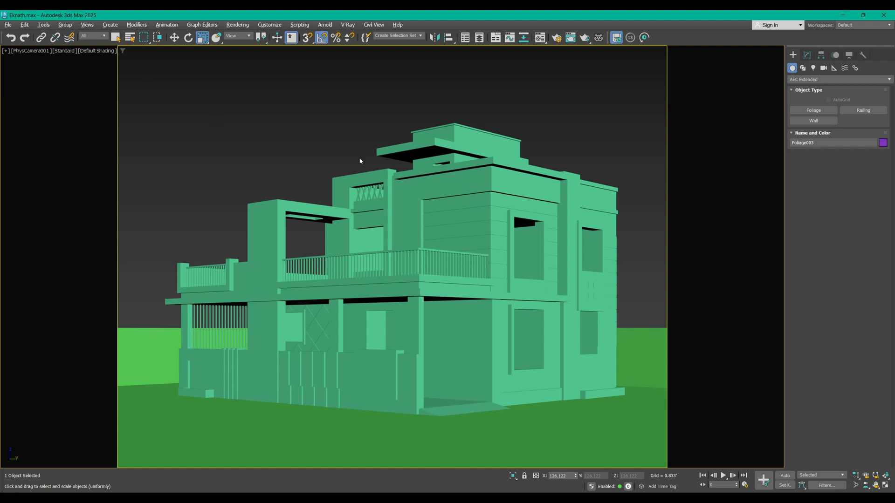
{"action": "left_click_drag", "start_coordinate": [316, 440], "coordinate": [315, 441]}
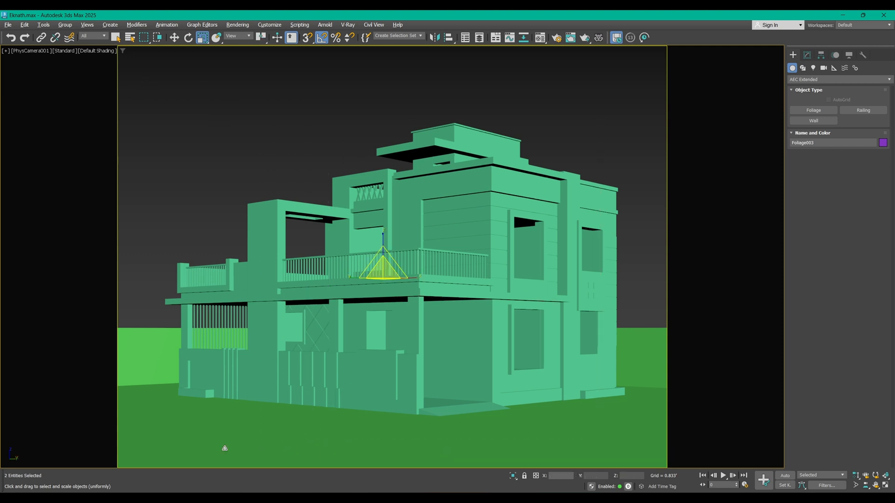
{"action": "key", "text": "q"}
{"action": "key", "text": "m"}
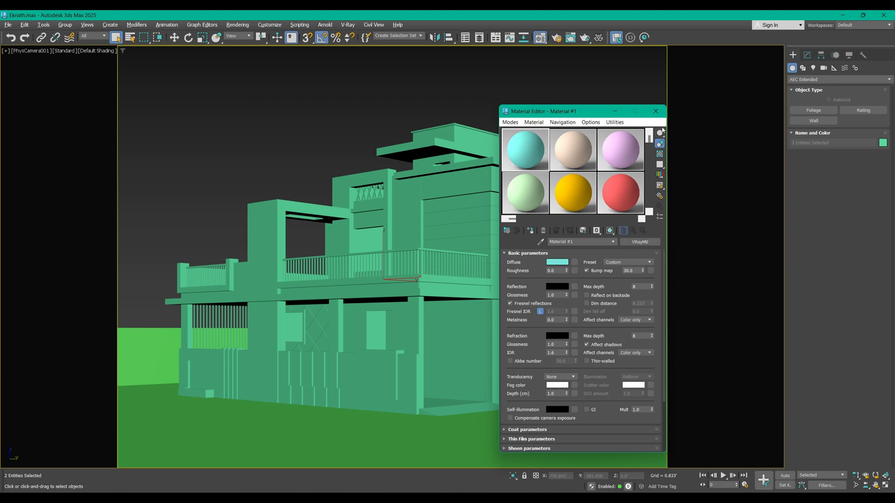
{"action": "left_click", "coordinate": [655, 110]}
- Set the render target to ActiveShade Mode and the renderer to Arnold
{"action": "left_click", "coordinate": [557, 37]}
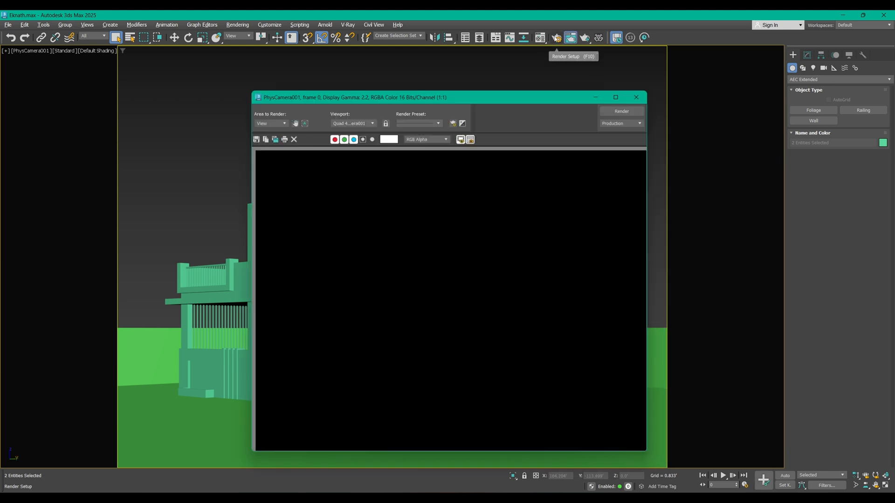
{"action": "left_click", "coordinate": [636, 97]}
{"action": "left_click", "coordinate": [454, 134]}
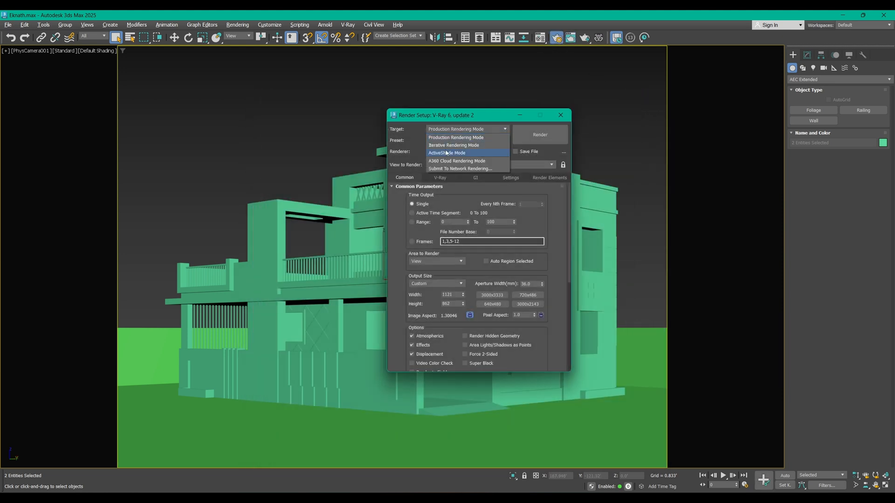
{"action": "left_click", "coordinate": [448, 152]}
{"action": "left_click", "coordinate": [448, 151]}
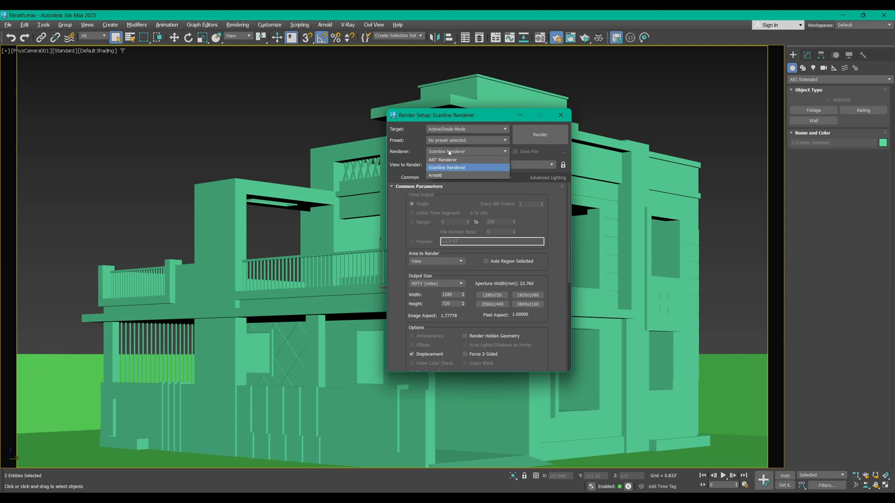
{"action": "left_click", "coordinate": [442, 175]}
{"action": "left_click", "coordinate": [560, 115]}
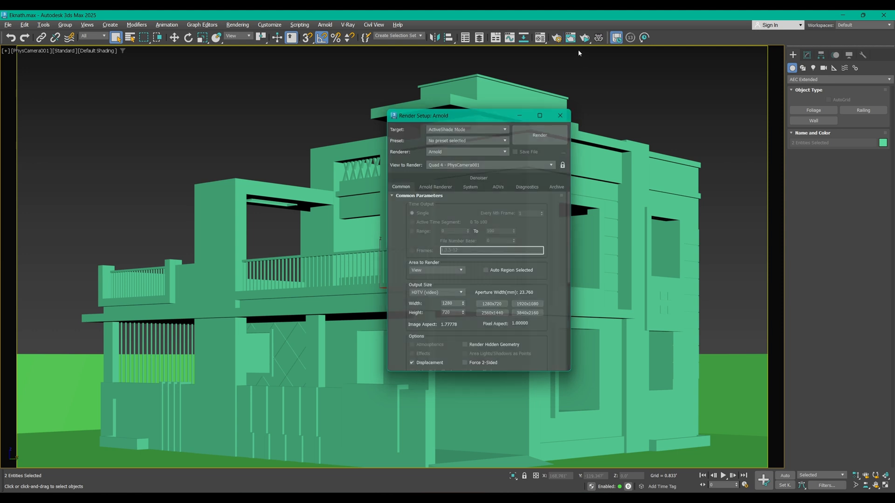
{"action": "left_click", "coordinate": [556, 37]}
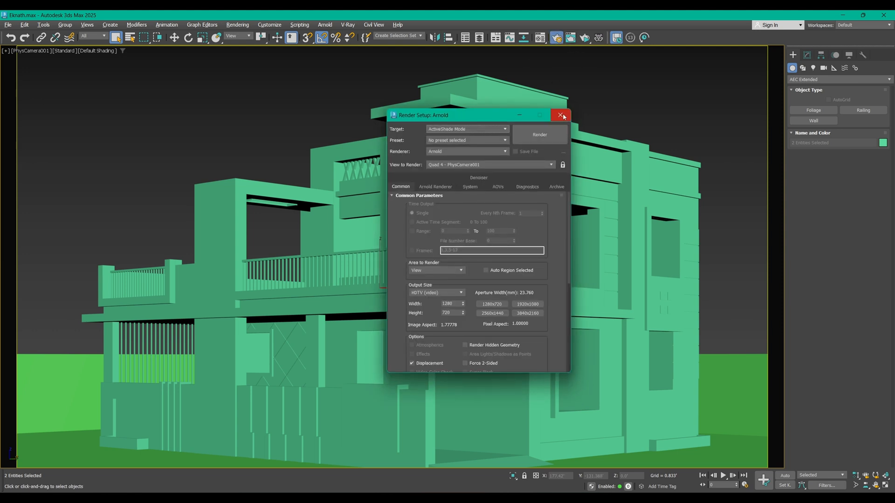
{"action": "left_click", "coordinate": [561, 116]}
- Change Material #1 to a Physical Material and assign it to the selected house and ground
{"action": "left_click", "coordinate": [540, 37]}
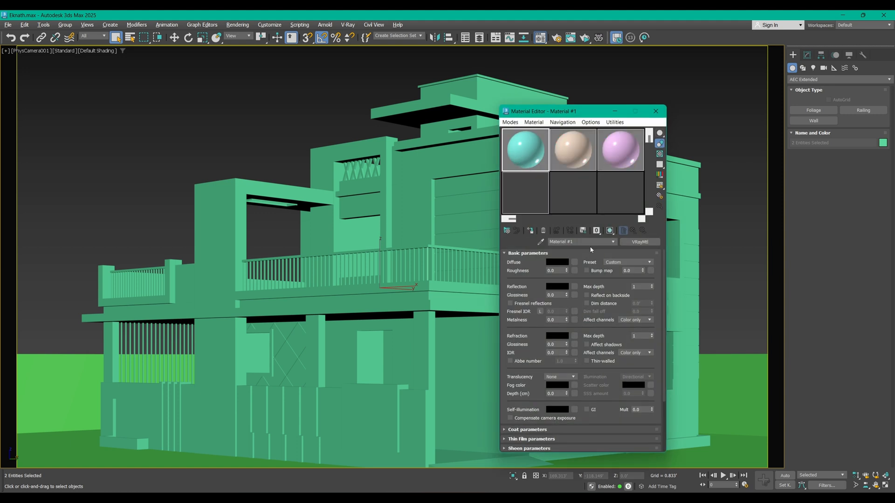
{"action": "left_click", "coordinate": [639, 242]}
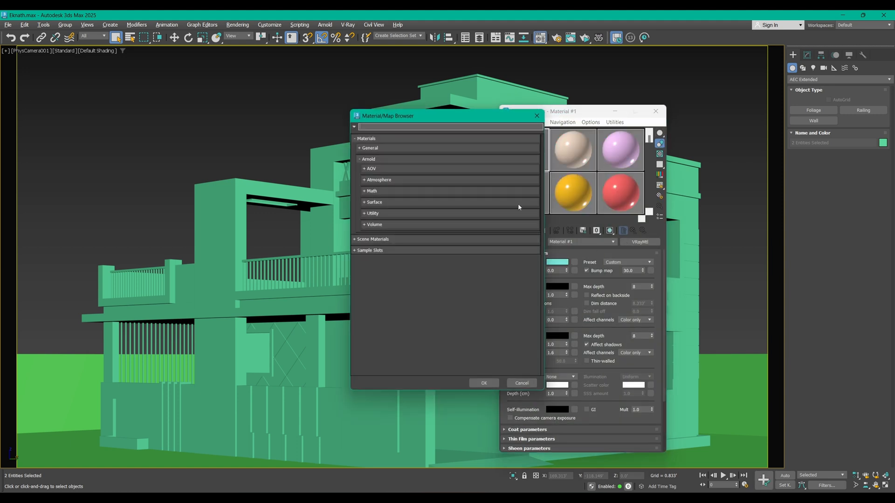
{"action": "left_click", "coordinate": [370, 148]}
{"action": "double_click", "coordinate": [373, 157]}
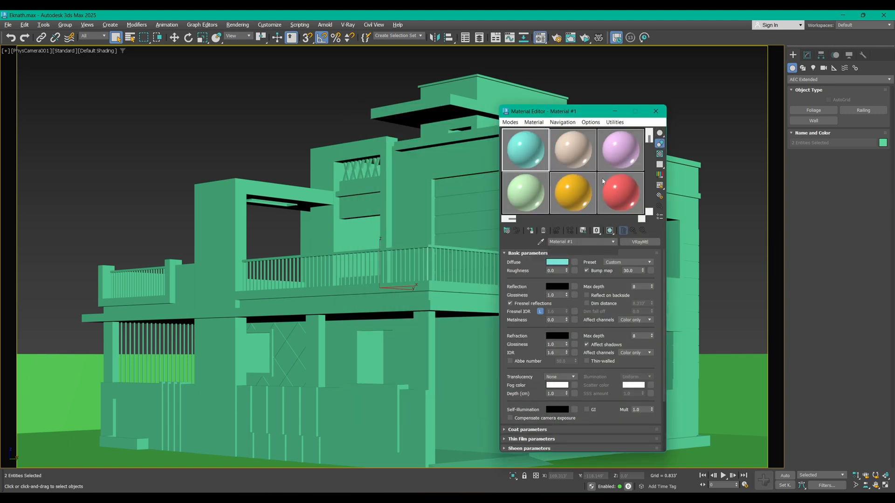
{"action": "left_click", "coordinate": [530, 230]}
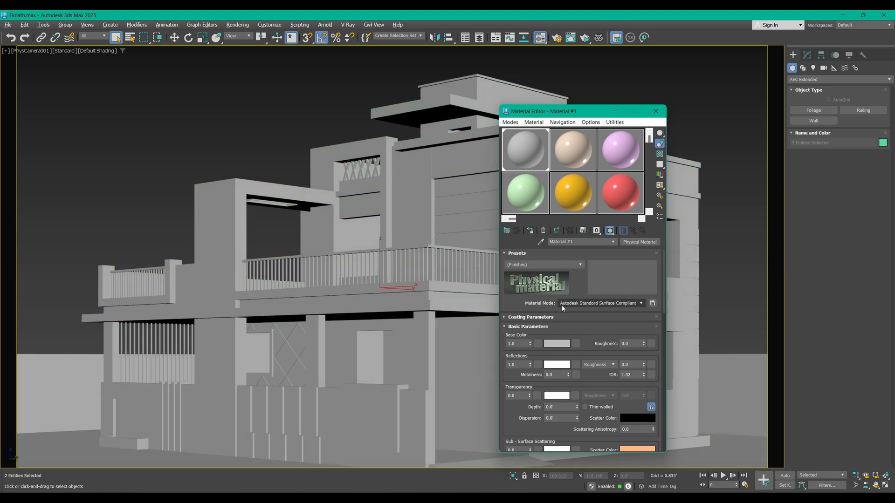
- Give the physical material a near-white base color with roughness 1.0, switch its reflections to Glossiness, and deselect the objects
{"action": "left_click", "coordinate": [554, 346]}
{"action": "left_click_drag", "start_coordinate": [403, 301], "coordinate": [403, 315]}
{"action": "left_click", "coordinate": [504, 327]}
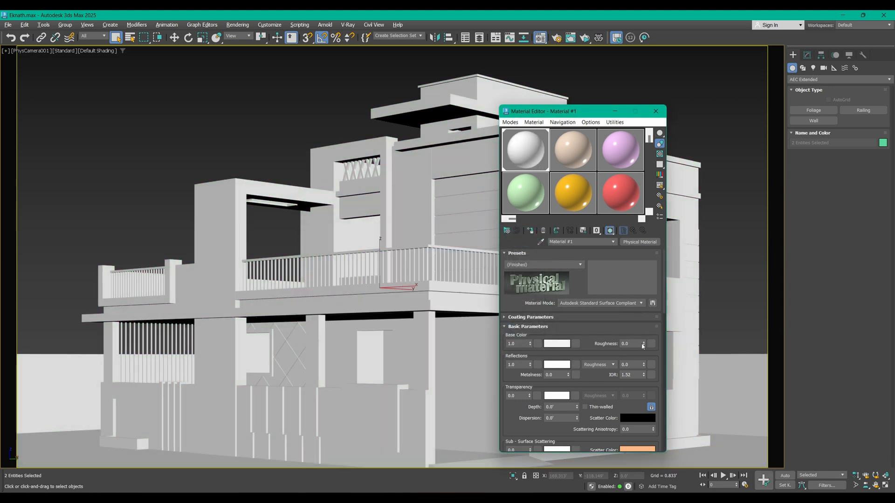
{"action": "left_click_drag", "start_coordinate": [644, 344], "coordinate": [662, 56]}
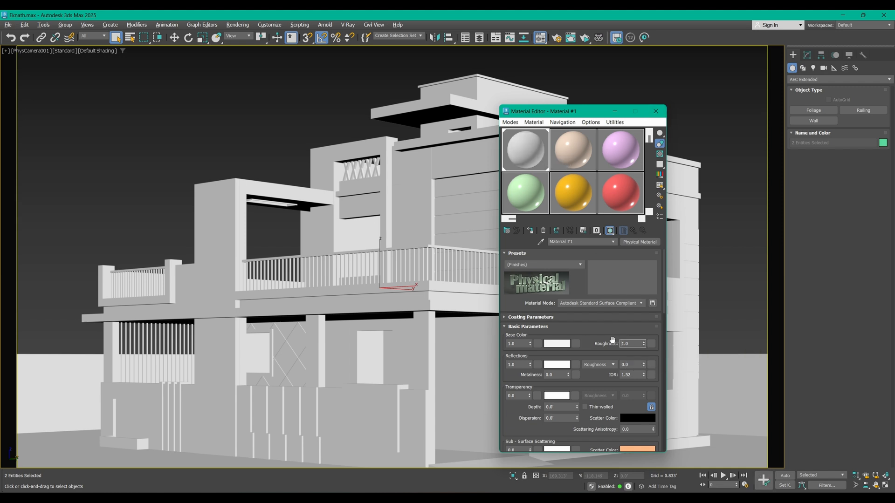
{"action": "left_click", "coordinate": [606, 365]}
{"action": "left_click", "coordinate": [603, 377]}
{"action": "left_click_drag", "start_coordinate": [570, 117], "coordinate": [682, 72]}
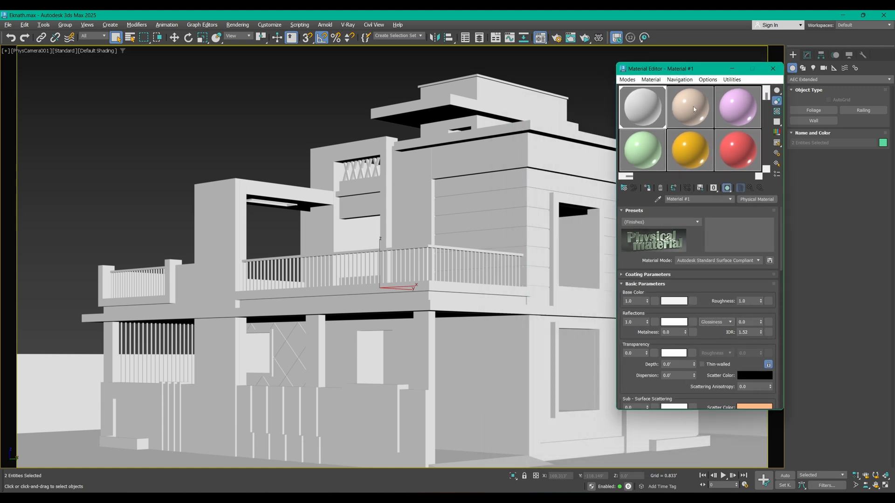
{"action": "left_click", "coordinate": [773, 69]}
{"action": "left_click", "coordinate": [679, 73]}
- Shift the physical camera slightly so the house sits a little higher and further left in the frame
{"action": "key", "text": "alt+w"}
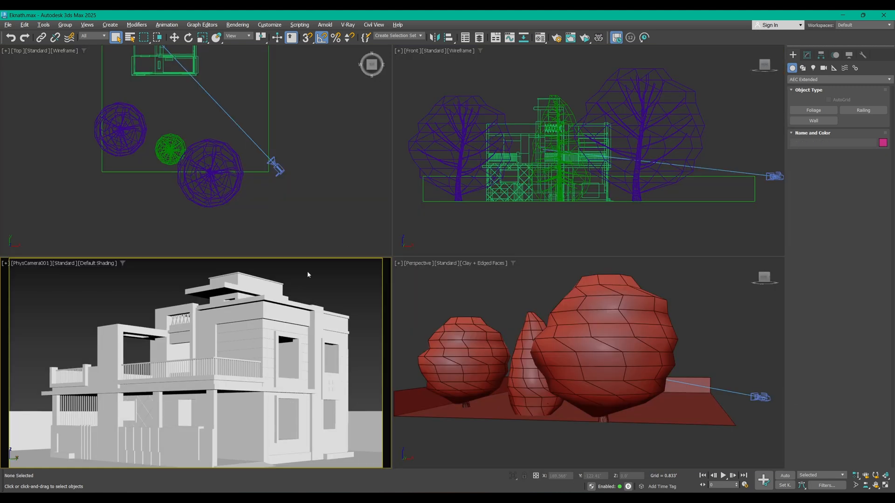
{"action": "key", "text": "alt+w"}
{"action": "key", "text": "alt+w"}
{"action": "key", "text": "alt+w"}
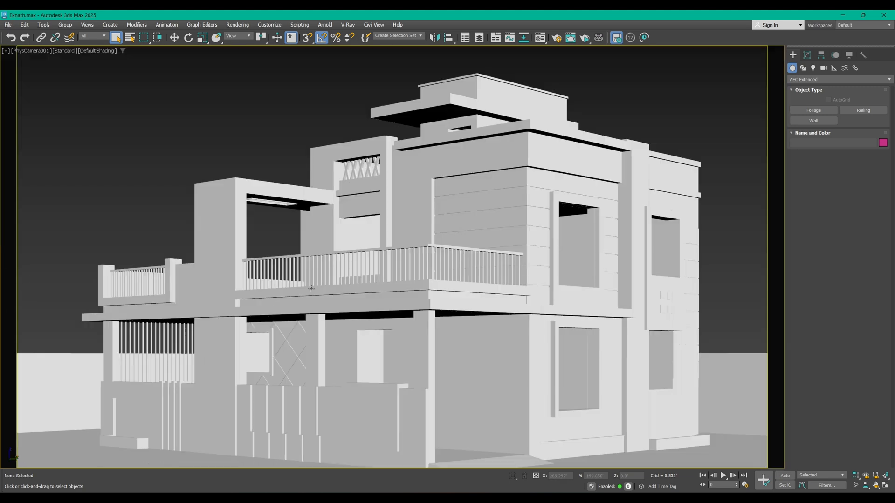
{"action": "middle_click_drag", "start_coordinate": [335, 270], "coordinate": [329, 266]}
- Set a custom render output size of 1200 by 900 with the image aspect locked
{"action": "left_click", "coordinate": [556, 37]}
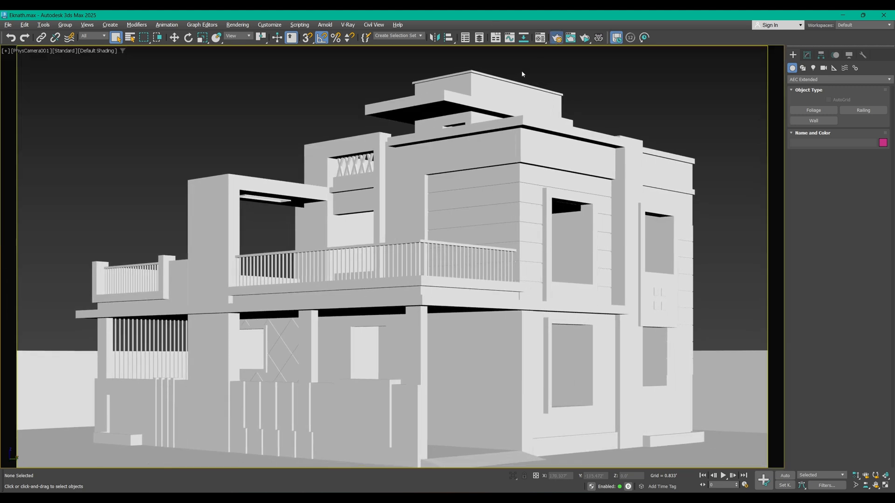
{"action": "left_click_drag", "start_coordinate": [426, 116], "coordinate": [633, 75]}
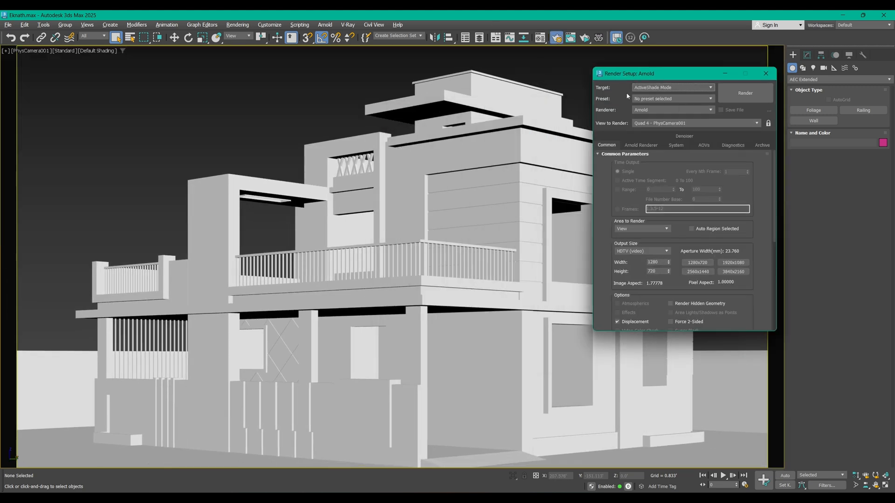
{"action": "left_click", "coordinate": [642, 251]}
{"action": "left_click", "coordinate": [635, 260]}
{"action": "left_click", "coordinate": [676, 283]}
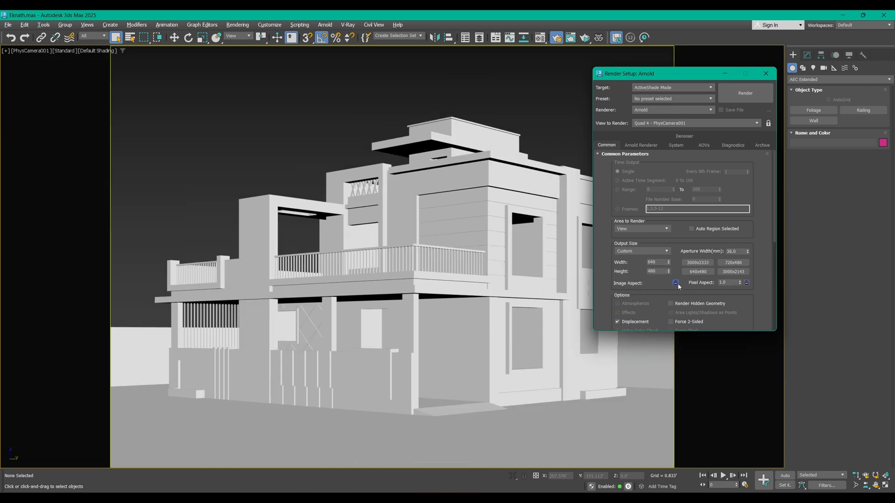
{"action": "double_click", "coordinate": [655, 262]}
{"action": "type", "text": "1200"}
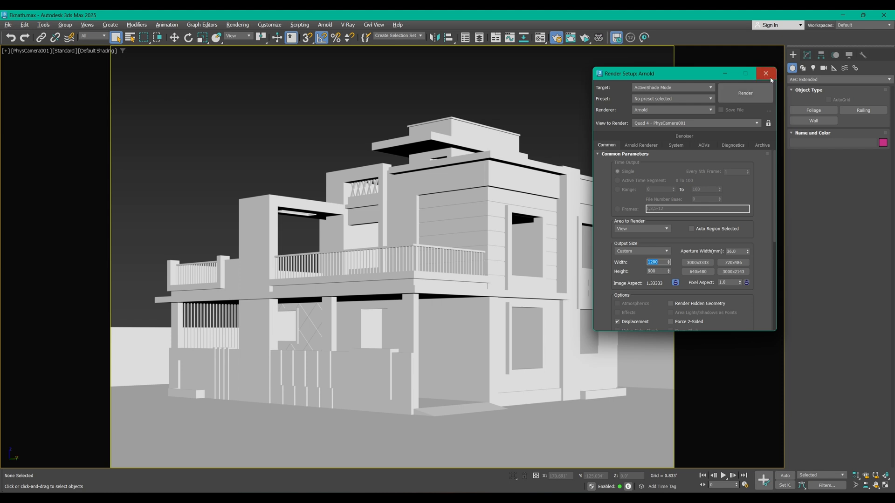
{"action": "left_click", "coordinate": [765, 74]}
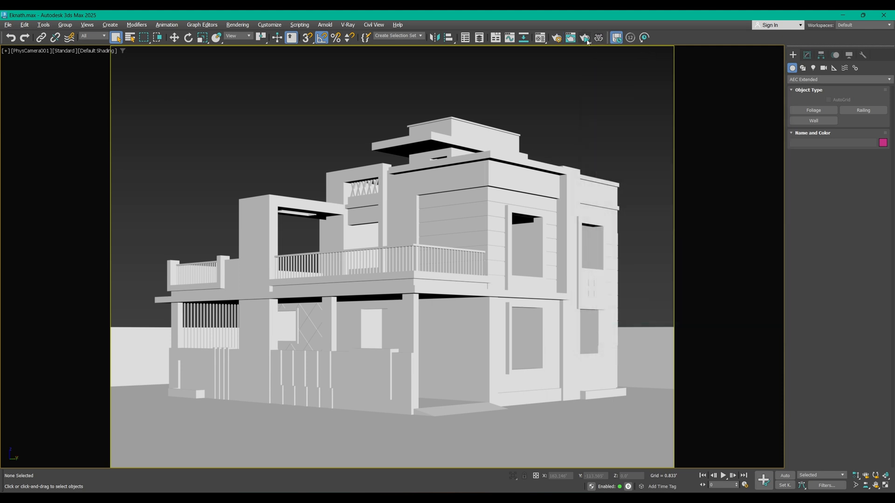
- Run a test ActiveShade render of the camera view and close it
{"action": "left_click", "coordinate": [585, 38]}
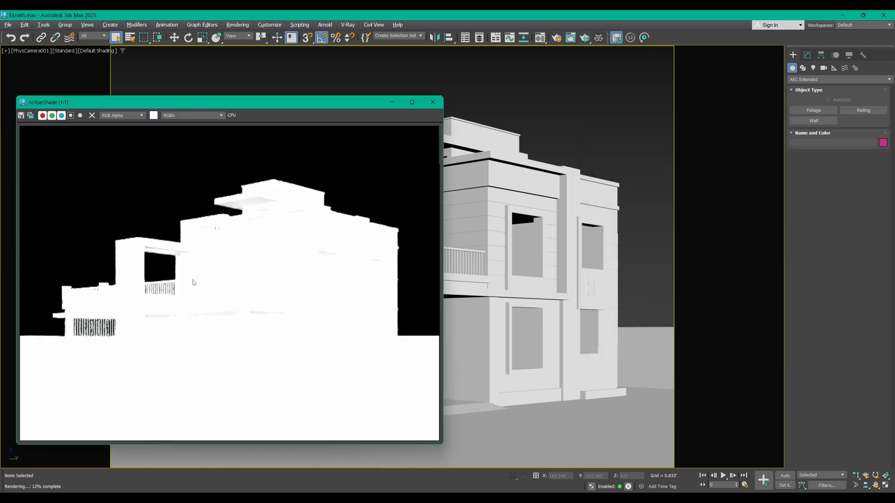
{"action": "left_click", "coordinate": [433, 102]}
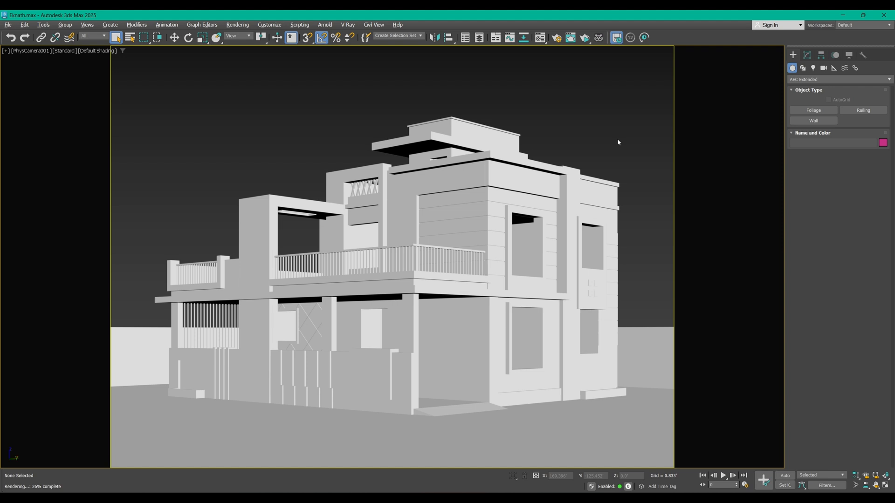
- Assign an HDRI Environment map as the scene's environment map and load rural_asphalt_road_4k from the Desktop
{"action": "left_click", "coordinate": [237, 25]}
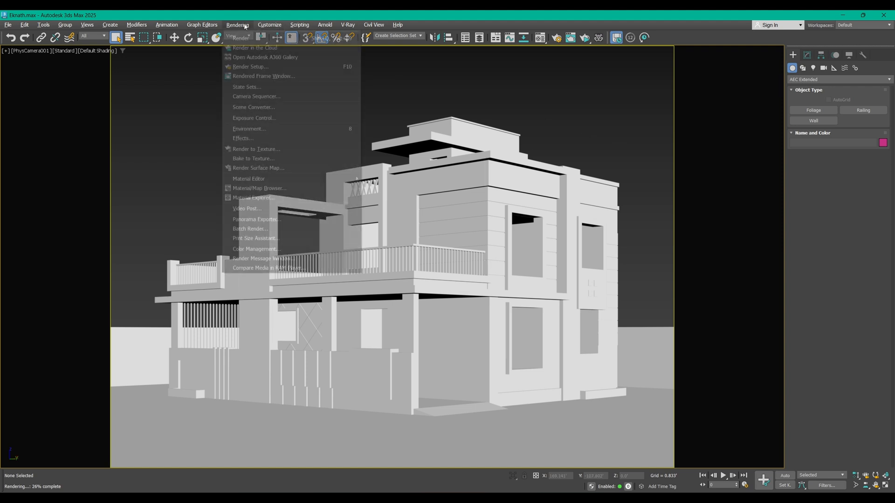
{"action": "left_click", "coordinate": [253, 119]}
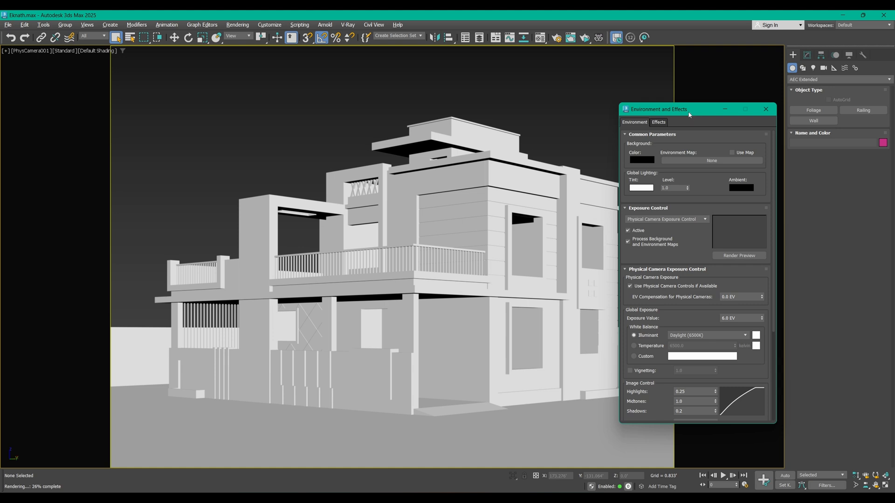
{"action": "left_click_drag", "start_coordinate": [688, 115], "coordinate": [723, 110]}
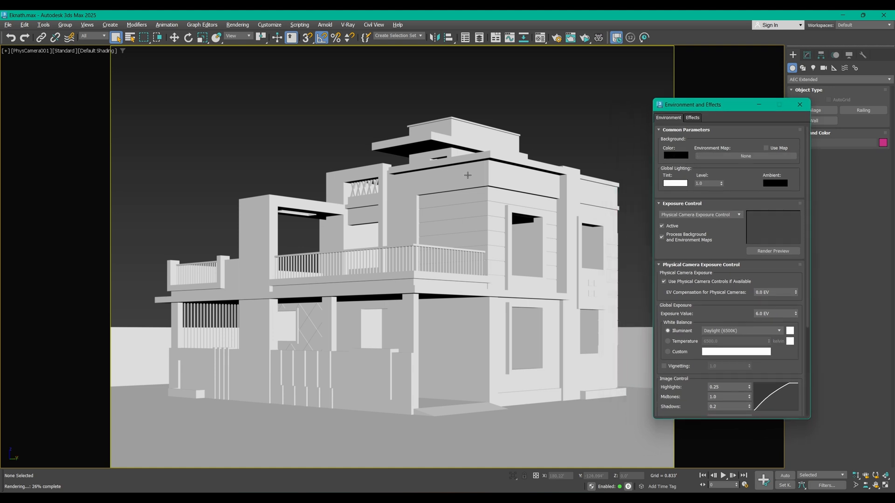
{"action": "left_click", "coordinate": [755, 156]}
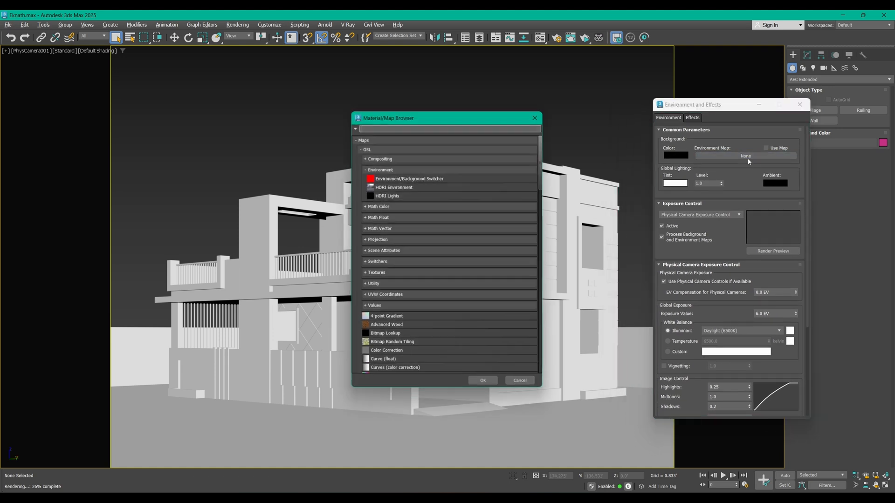
{"action": "left_click", "coordinate": [414, 188]}
{"action": "left_click", "coordinate": [482, 382]}
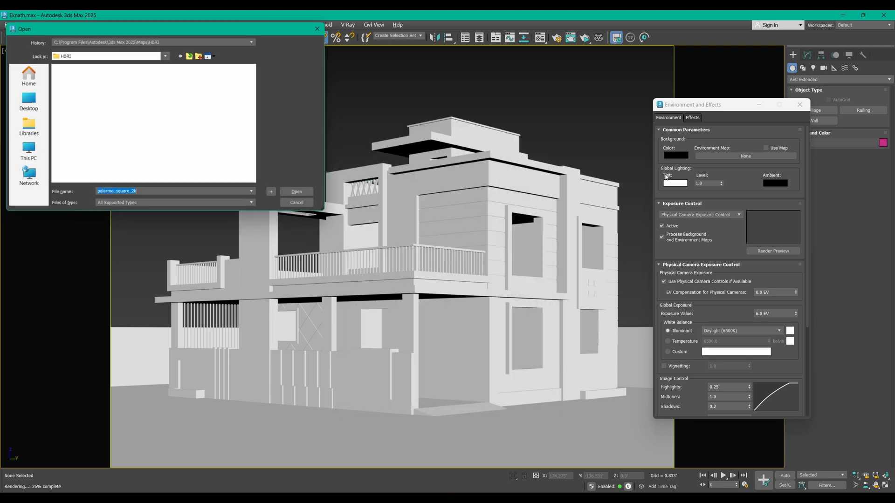
{"action": "left_click", "coordinate": [26, 100]}
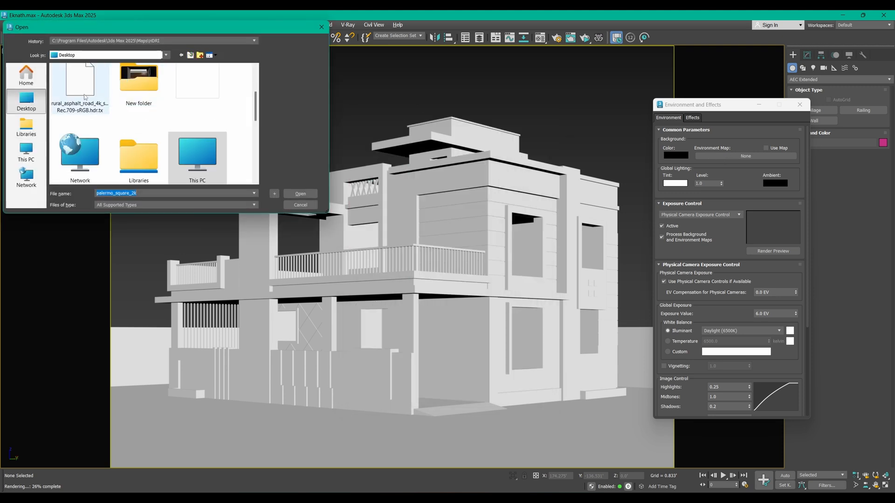
{"action": "left_click", "coordinate": [83, 95]}
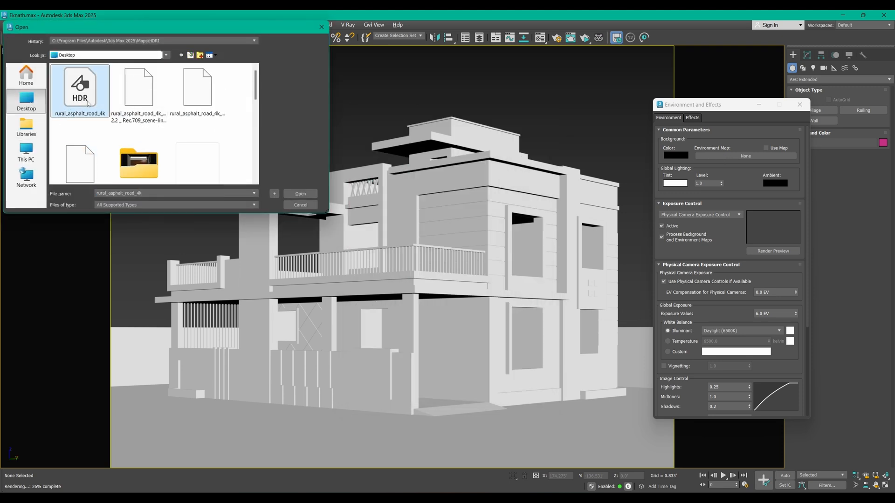
{"action": "double_click", "coordinate": [80, 96]}
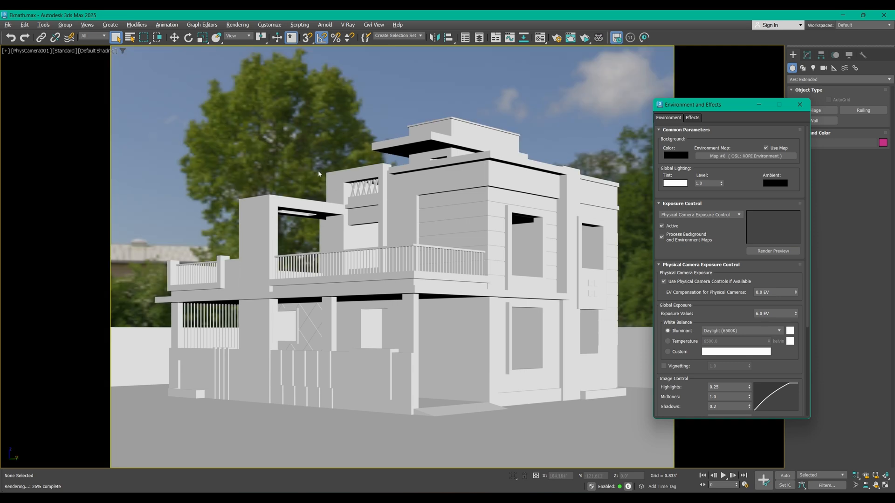
- Start an ActiveShade render with the HDRI and turn off the use of physical camera controls for exposure
{"action": "left_click", "coordinate": [596, 39]}
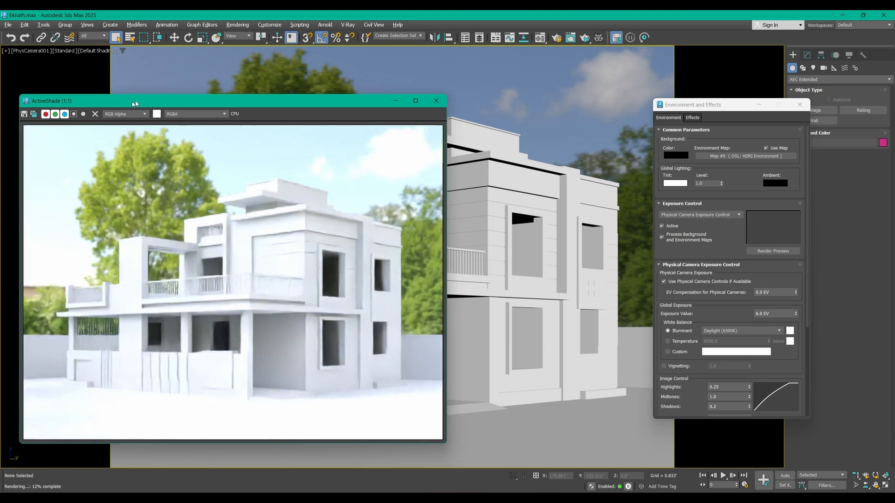
{"action": "left_click_drag", "start_coordinate": [134, 103], "coordinate": [144, 88]}
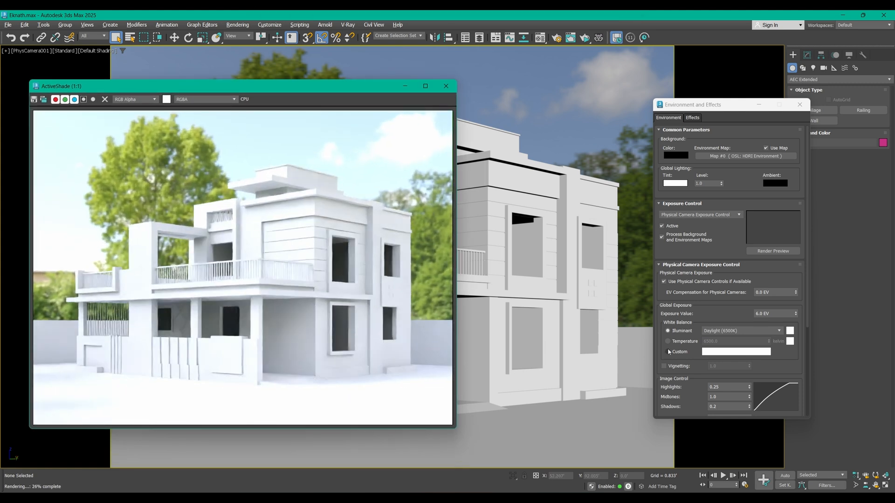
{"action": "left_click", "coordinate": [674, 283]}
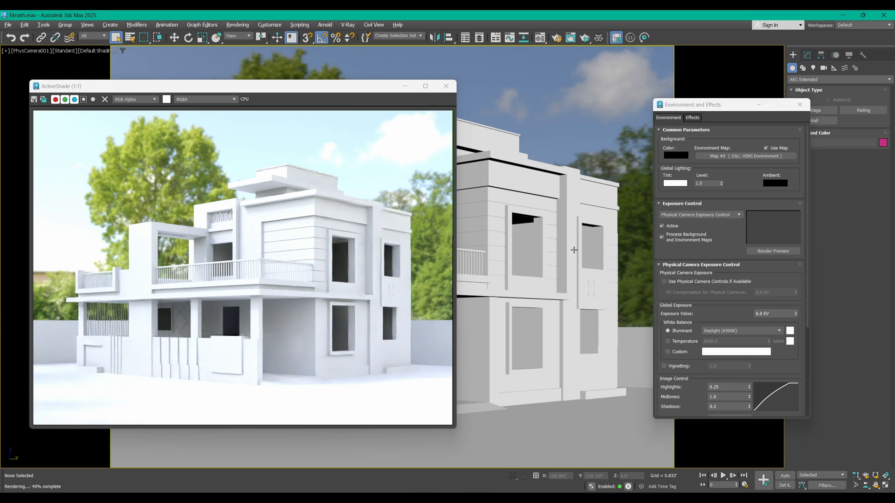
- Place the HDRI environment map as an instance in the sixth Material Editor sample slot, replacing the red material
{"action": "key", "text": "m"}
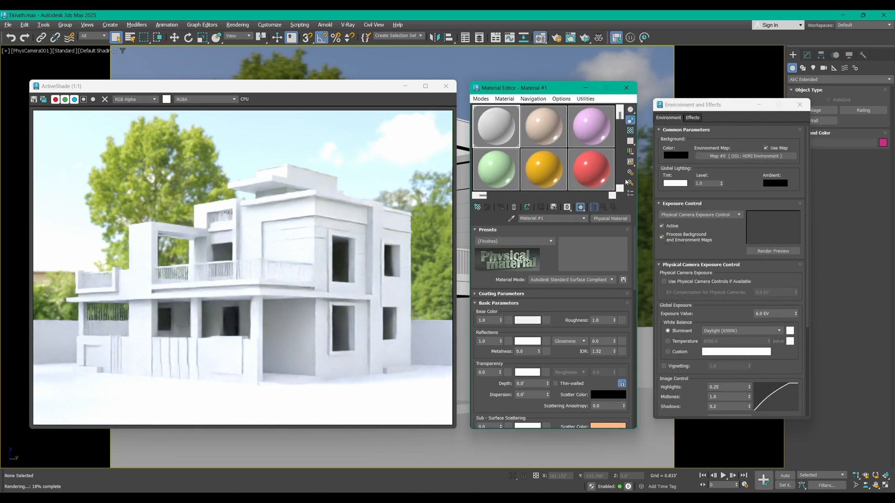
{"action": "left_click_drag", "start_coordinate": [723, 156], "coordinate": [596, 182]}
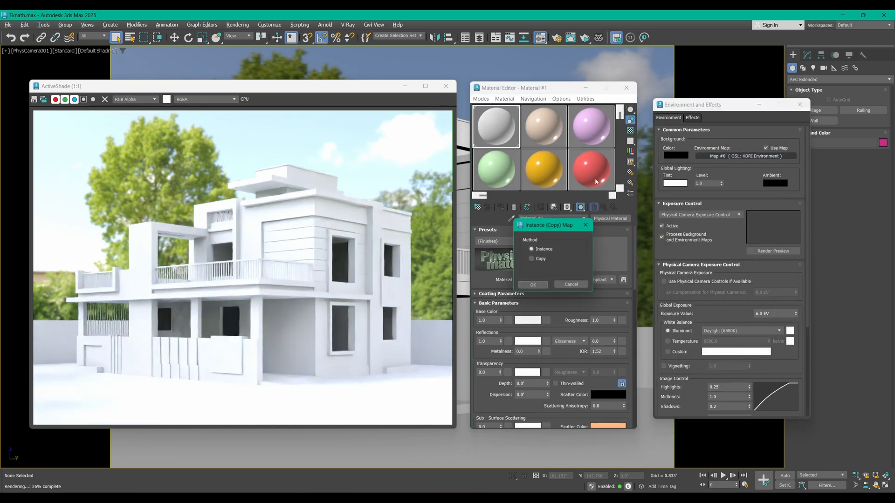
{"action": "left_click", "coordinate": [534, 285]}
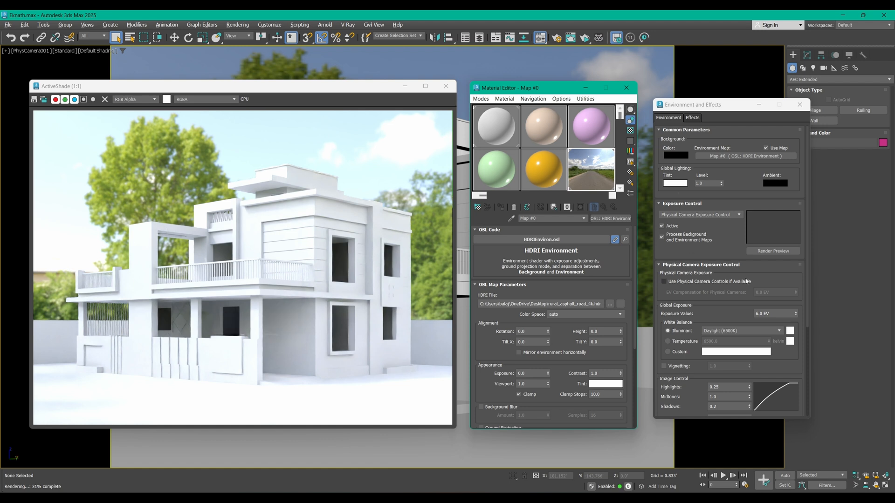
- Set the global exposure value to 15 EV, highlights to 1.0 and shadows to 0.0, and close the environment settings
{"action": "left_click", "coordinate": [785, 315]}
{"action": "type", "text": "14"}
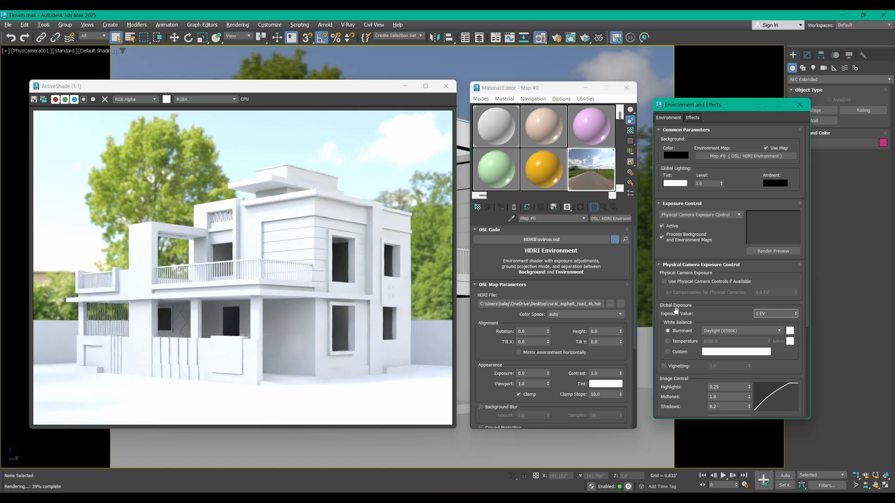
{"action": "key", "text": "Return"}
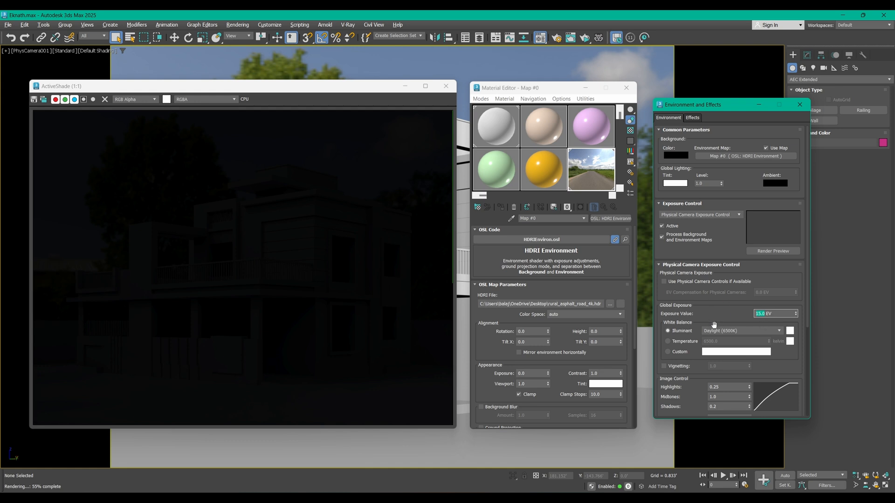
{"action": "left_click", "coordinate": [726, 387]}
{"action": "type", "text": "1"}
{"action": "key", "text": "Return"}
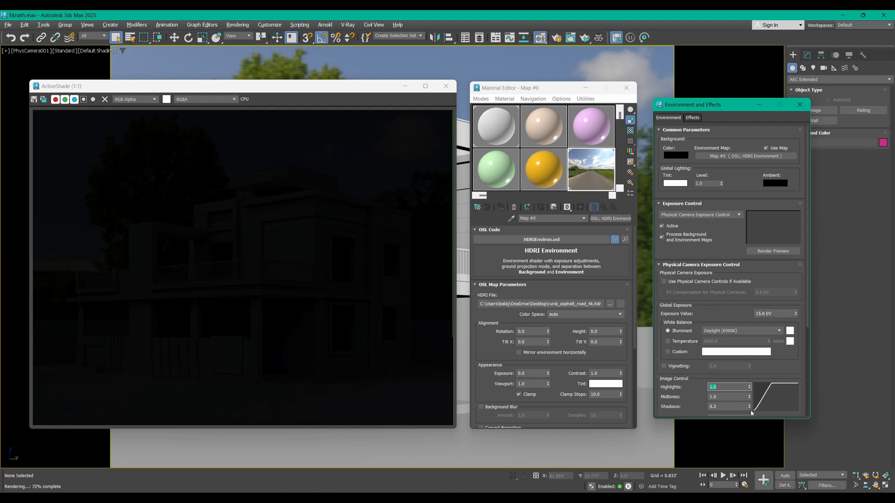
{"action": "right_click", "coordinate": [749, 408]}
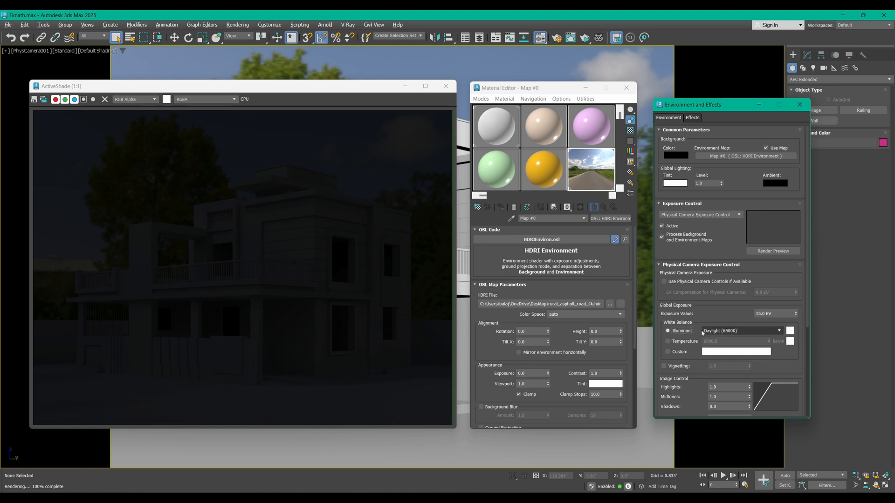
{"action": "left_click", "coordinate": [673, 353]}
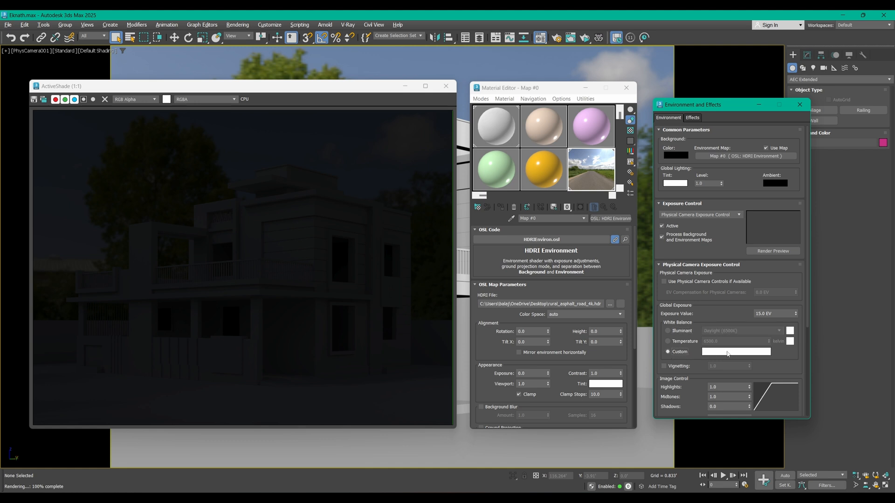
{"action": "left_click", "coordinate": [677, 330]}
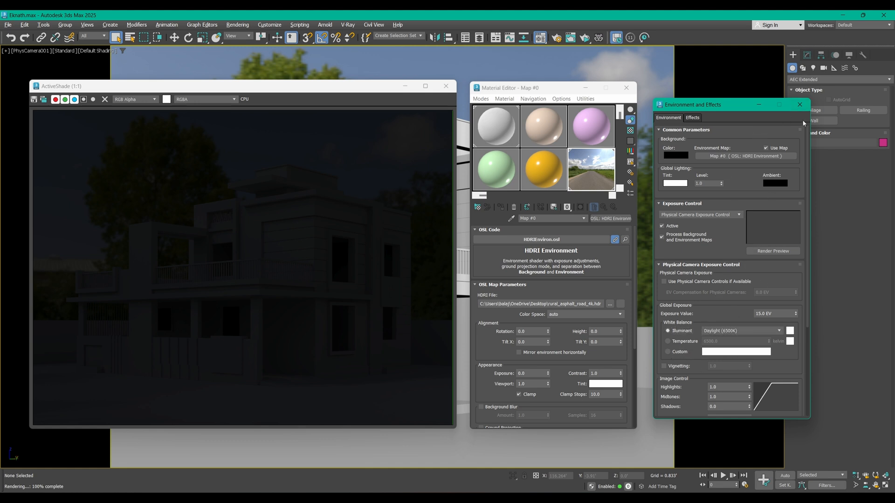
{"action": "left_click", "coordinate": [800, 104]}
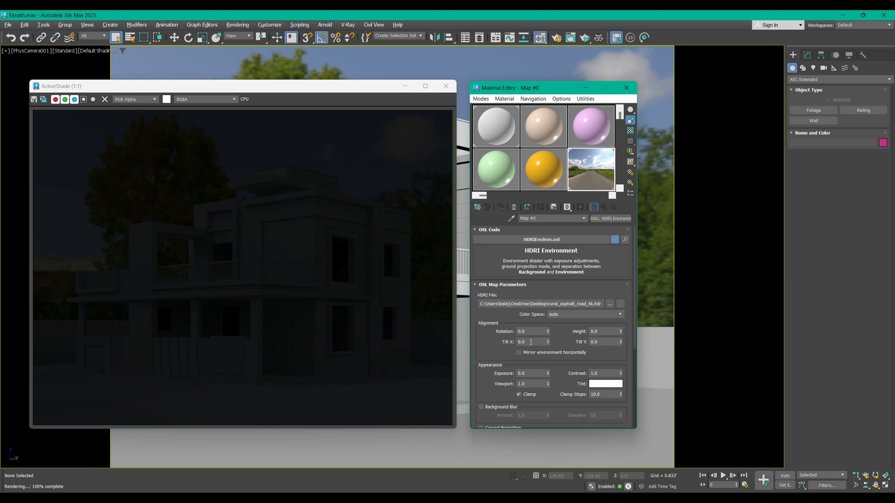
- Turn off Clamp on the HDRI environment map, set its exposure to 5.0 and close the Material Editor
{"action": "scroll", "coordinate": [507, 349], "scroll_direction": "down", "scroll_amount": 1}
{"action": "left_click", "coordinate": [517, 347]}
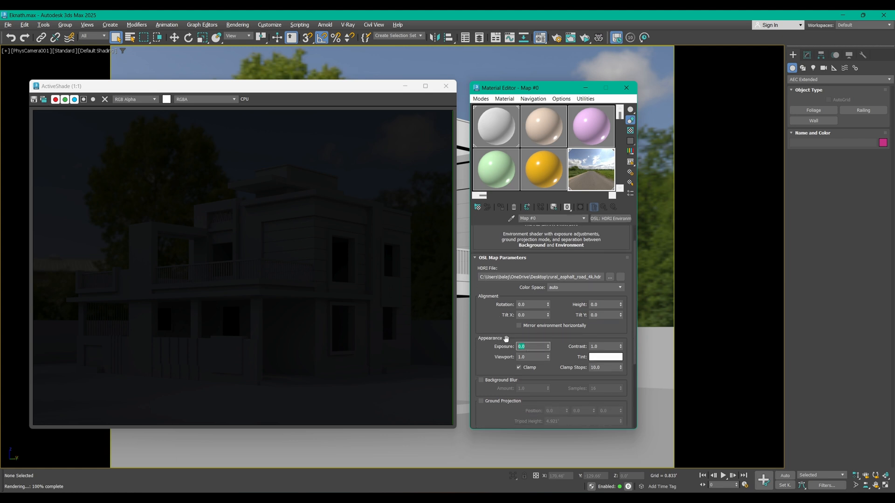
{"action": "left_click", "coordinate": [519, 367]}
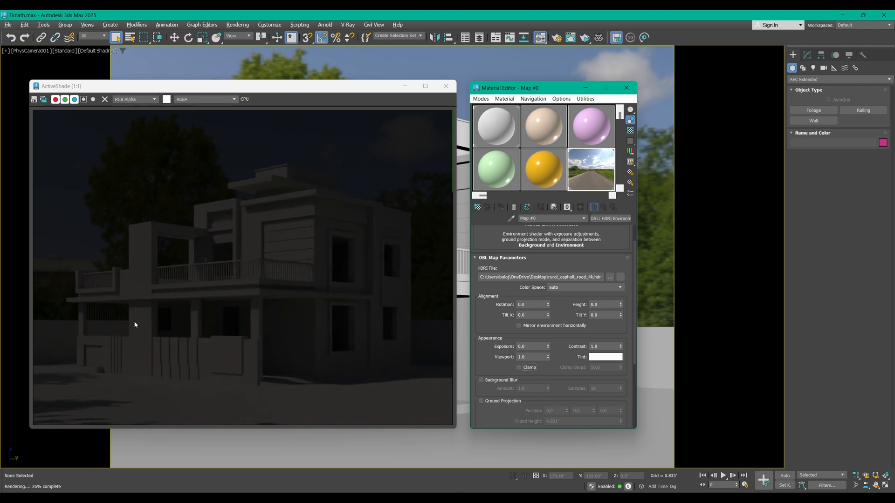
{"action": "left_click_drag", "start_coordinate": [529, 347], "coordinate": [511, 347]}
{"action": "type", "text": "3"}
{"action": "key", "text": "Return"}
{"action": "type", "text": "4"}
{"action": "key", "text": "Return"}
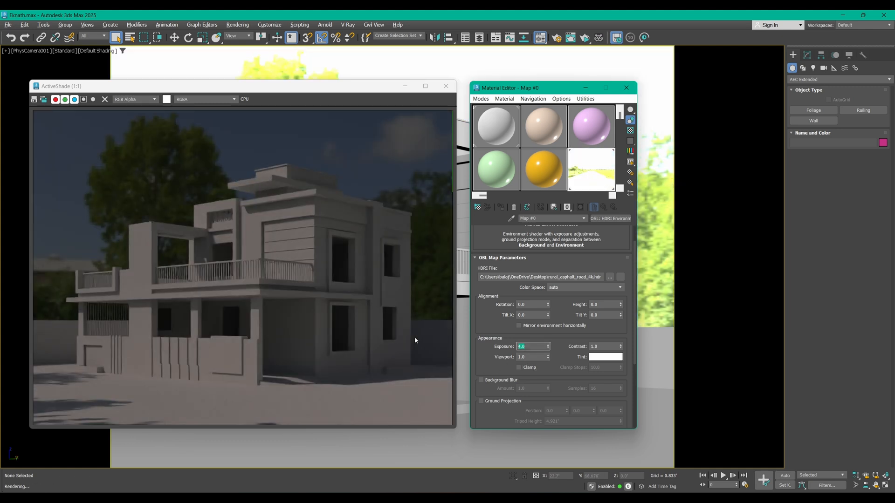
{"action": "type", "text": "5"}
{"action": "key", "text": "Return"}
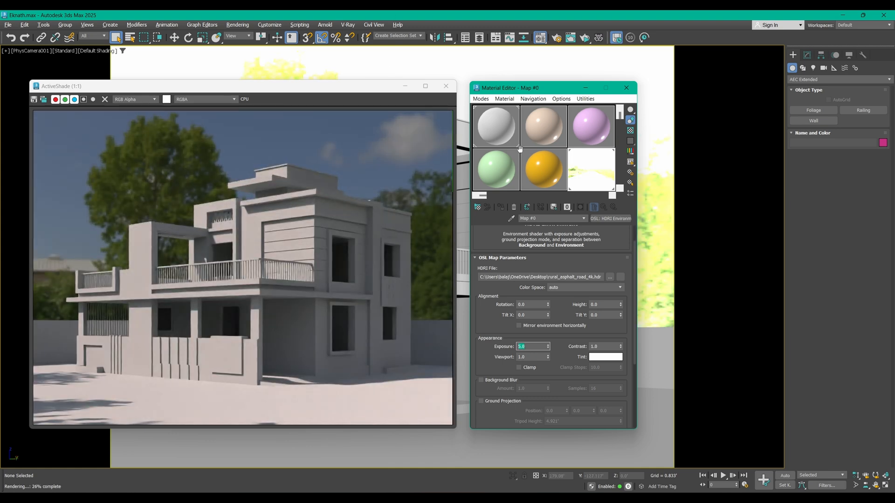
{"action": "left_click", "coordinate": [626, 87]}
- Lock the view to render to Quad 4 - PhysCamera001 and test the lock by activating other viewports
{"action": "key", "text": "alt+w"}
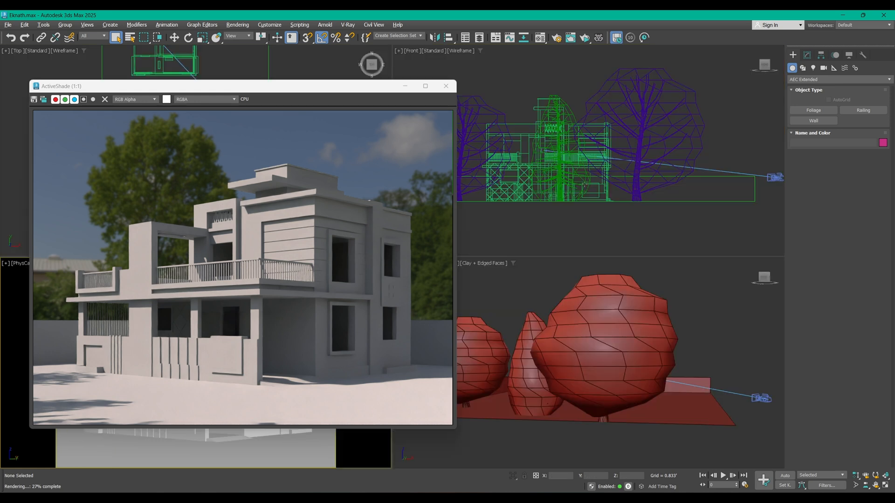
{"action": "left_click", "coordinate": [399, 131]}
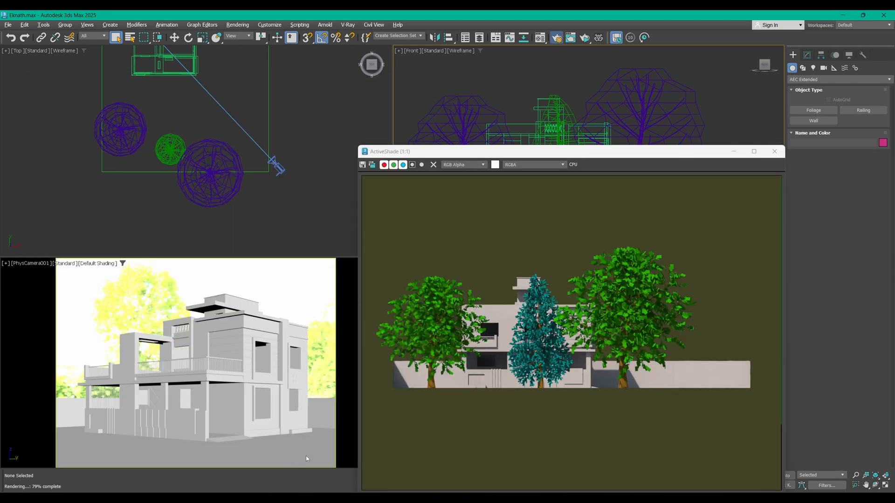
{"action": "key", "text": "F10"}
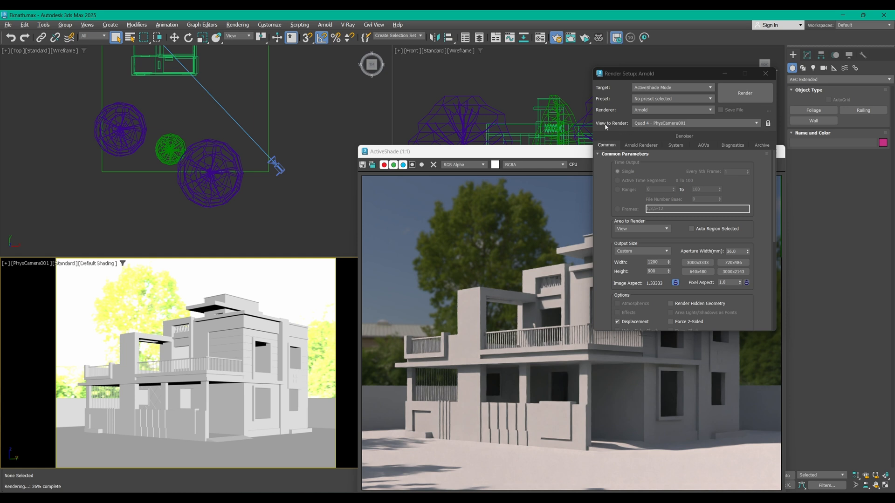
{"action": "left_click", "coordinate": [768, 123]}
{"action": "key", "text": "Escape"}
{"action": "left_click", "coordinate": [363, 103]}
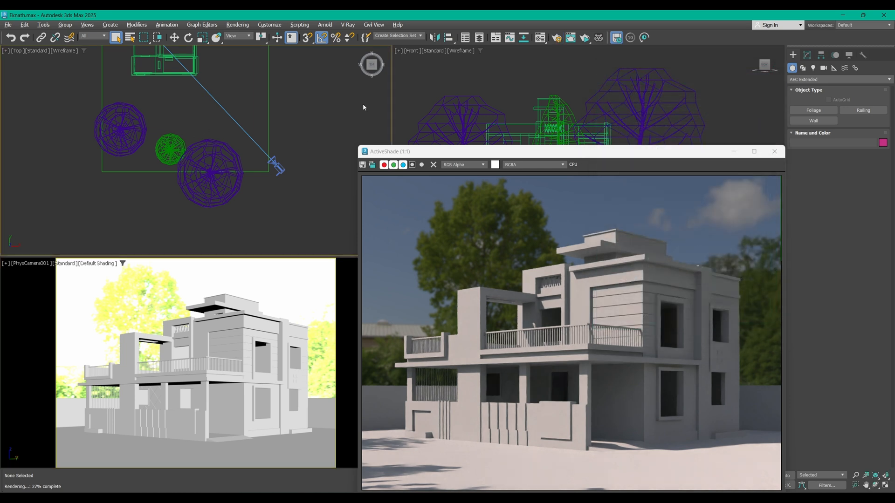
{"action": "left_click", "coordinate": [518, 78]}
{"action": "left_click", "coordinate": [255, 138]}
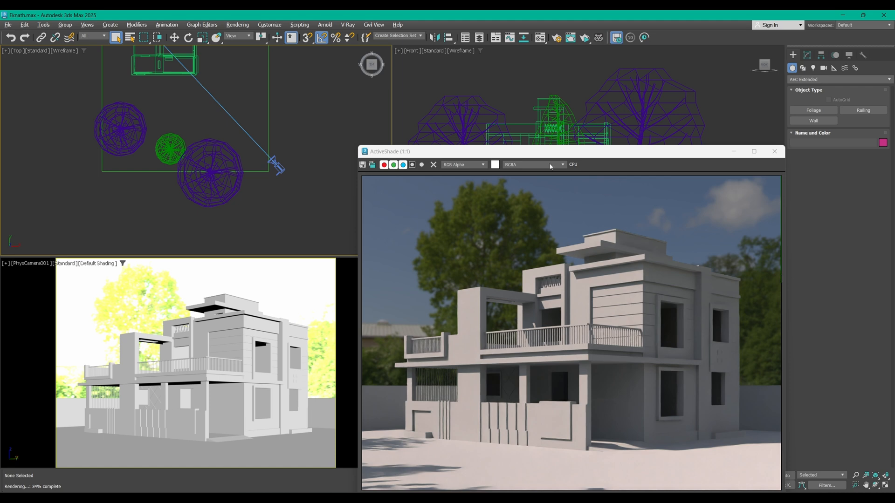
- In the maximized top view, move the tree Foliage001 closer to the house and scale it uniformly to about 132%
{"action": "left_click_drag", "start_coordinate": [552, 152], "coordinate": [194, 50]}
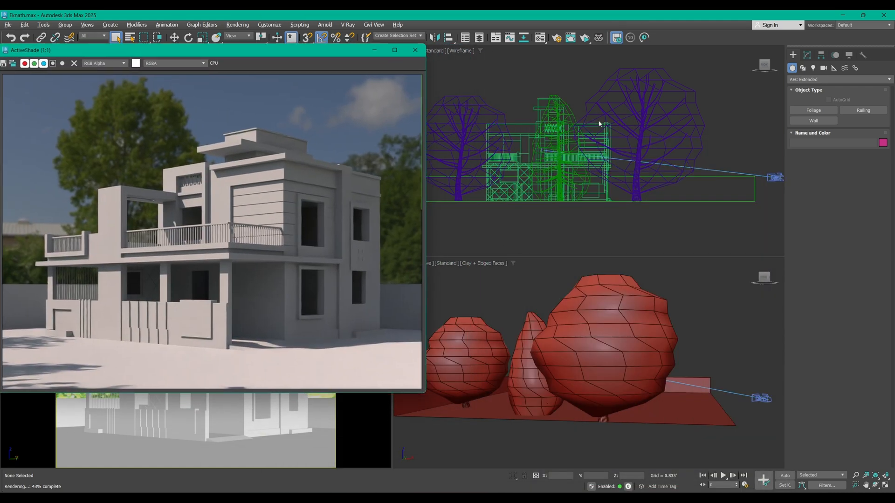
{"action": "left_click", "coordinate": [598, 124]}
{"action": "key", "text": "t"}
{"action": "key", "text": "alt+w"}
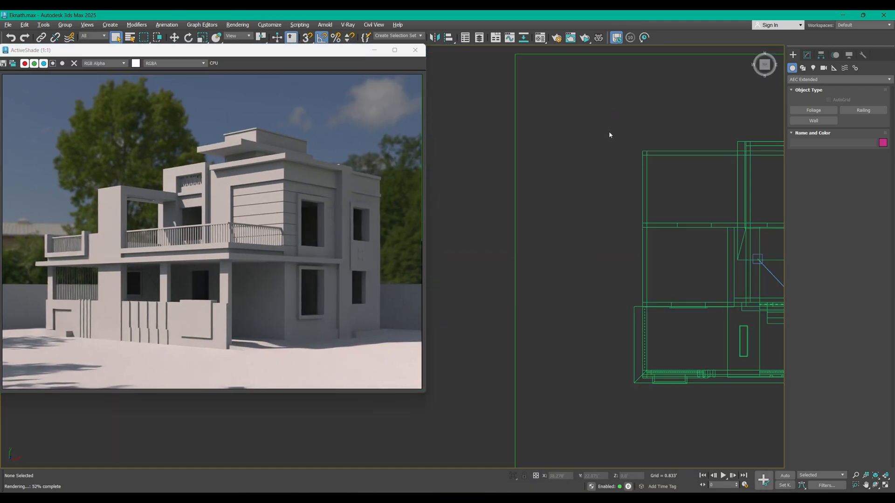
{"action": "scroll", "coordinate": [610, 135], "scroll_direction": "down", "scroll_amount": 2}
{"action": "middle_click_drag", "start_coordinate": [643, 228], "coordinate": [586, 125]}
{"action": "left_click", "coordinate": [553, 343]}
{"action": "key", "text": "w"}
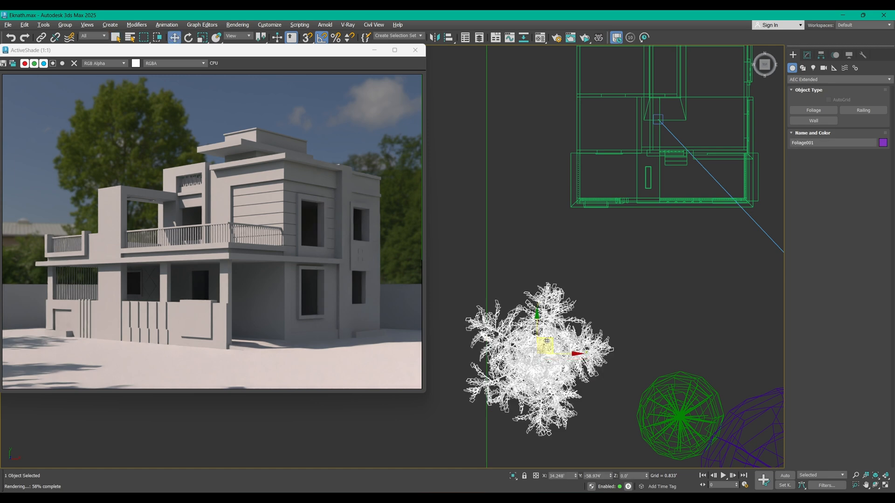
{"action": "left_click_drag", "start_coordinate": [547, 341], "coordinate": [584, 329]}
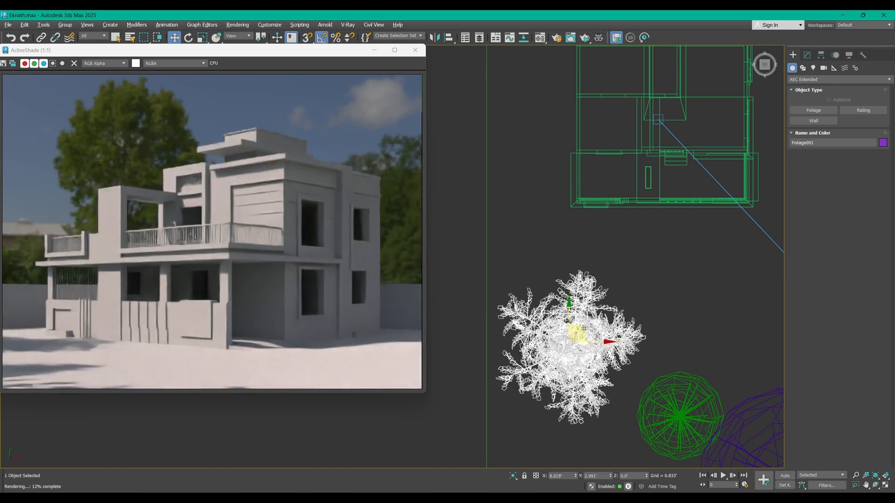
{"action": "key", "text": "r"}
{"action": "left_click_drag", "start_coordinate": [584, 328], "coordinate": [585, 330]}
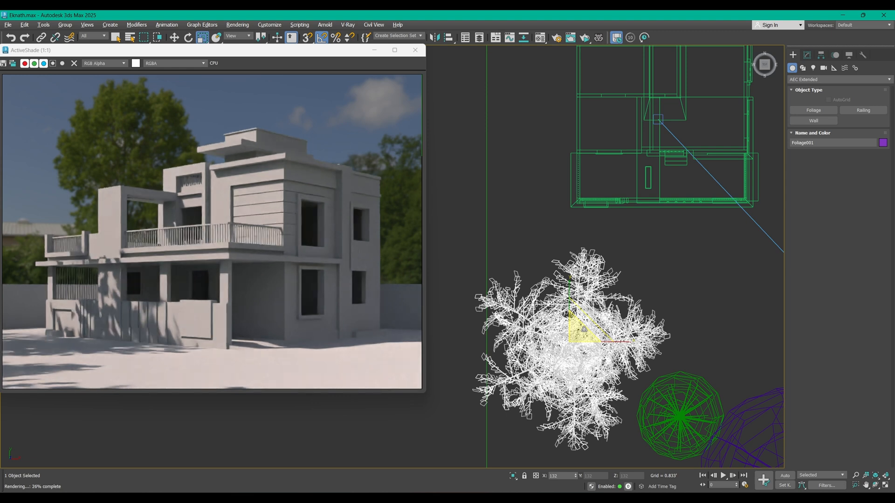
- Scale up the large tree Foliage003 uniformly in the top view
{"action": "middle_click_drag", "start_coordinate": [718, 357], "coordinate": [598, 259]}
{"action": "left_click", "coordinate": [653, 360]}
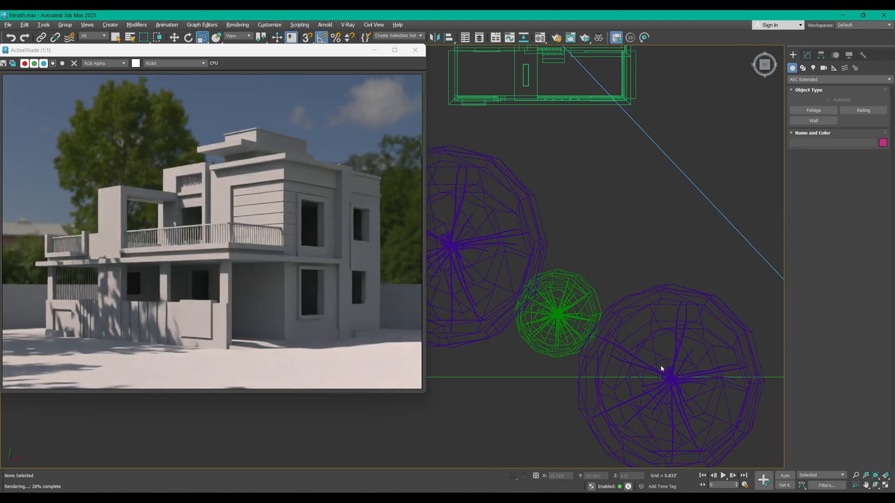
{"action": "left_click", "coordinate": [660, 365]}
{"action": "mouse_move", "coordinate": [681, 364]}
{"action": "left_mouse_down"}
{"action": "mouse_move", "coordinate": [684, 349]}
{"action": "mouse_move", "coordinate": [678, 359]}
{"action": "left_mouse_up"}
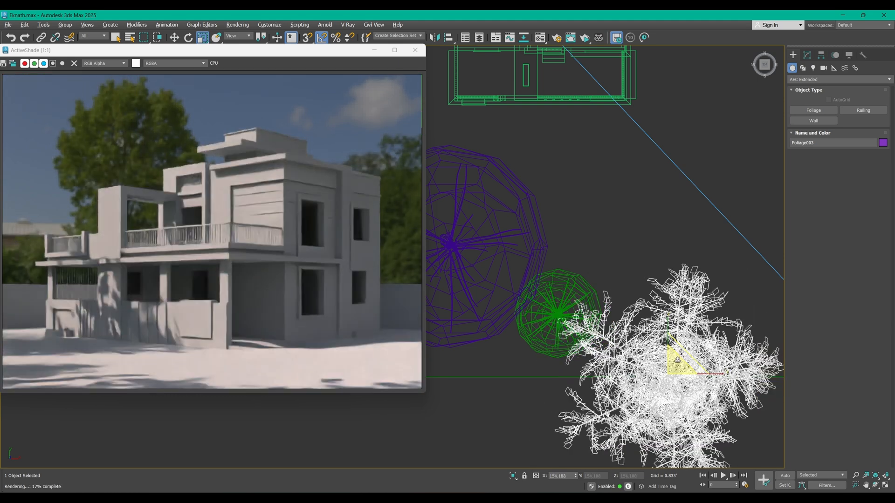
{"action": "left_click", "coordinate": [585, 240]}
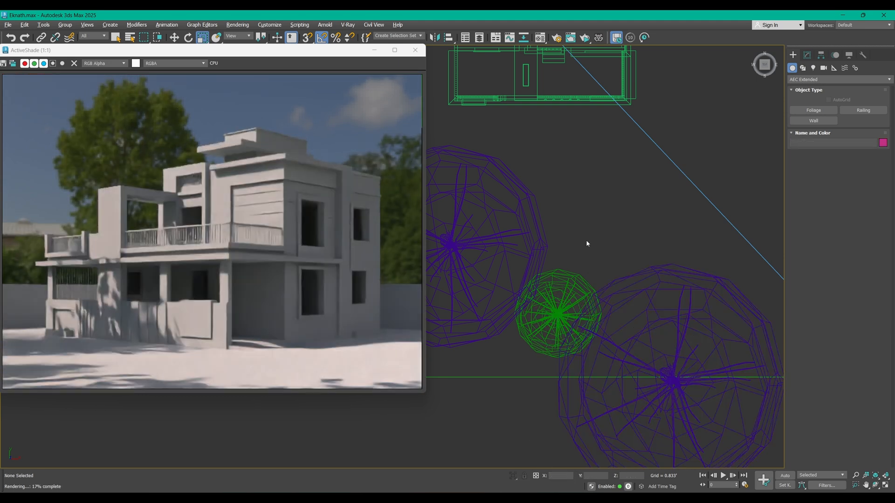
{"action": "left_click", "coordinate": [664, 368]}
- Examine the enlarged Foliage003 tree in the perspective view, then return to the maximized camera view
{"action": "key", "text": "alt+w"}
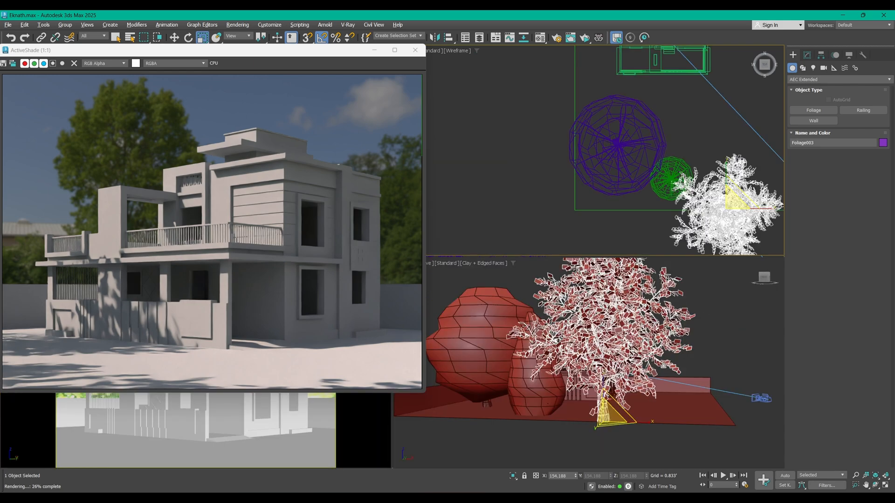
{"action": "right_click", "coordinate": [624, 335]}
{"action": "key", "text": "alt+w"}
{"action": "middle_click_drag", "start_coordinate": [578, 192], "coordinate": [640, 249]}
{"action": "scroll", "coordinate": [642, 237], "scroll_direction": "up", "scroll_amount": 5}
{"action": "key", "text": "q"}
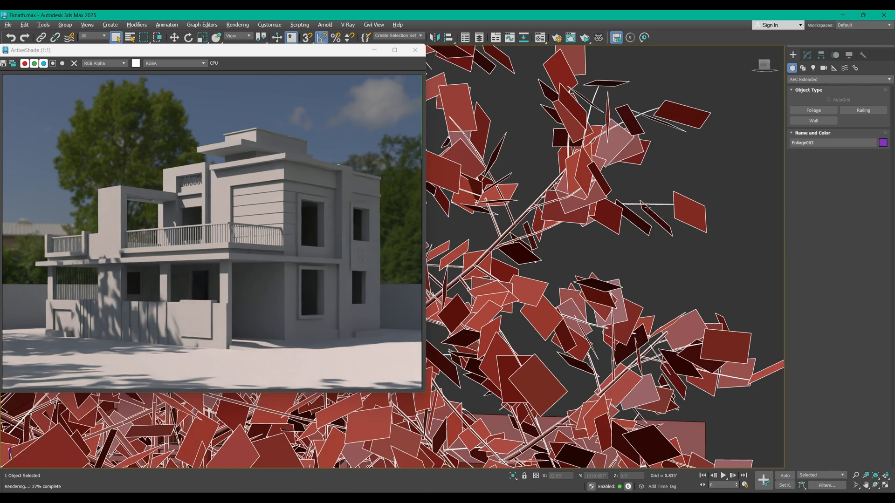
{"action": "key", "text": "alt+w"}
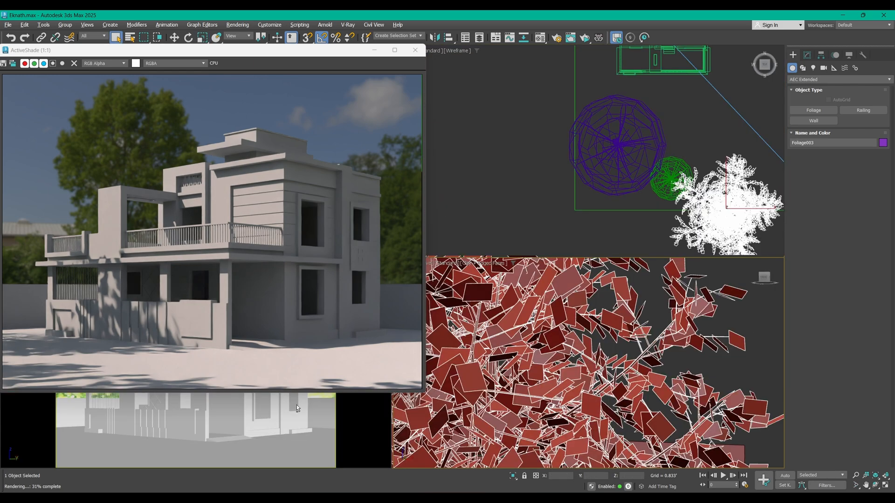
{"action": "key", "text": "alt+w"}
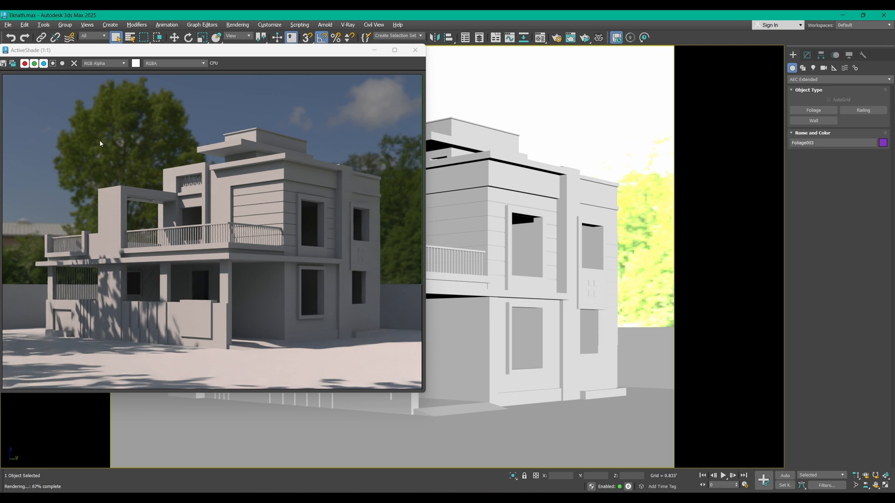
- Try the Sunlight (5200K) and Shade (7000K) illuminants for the white balance in the environment's Physical Camera Exposure Control
{"action": "left_click", "coordinate": [237, 24]}
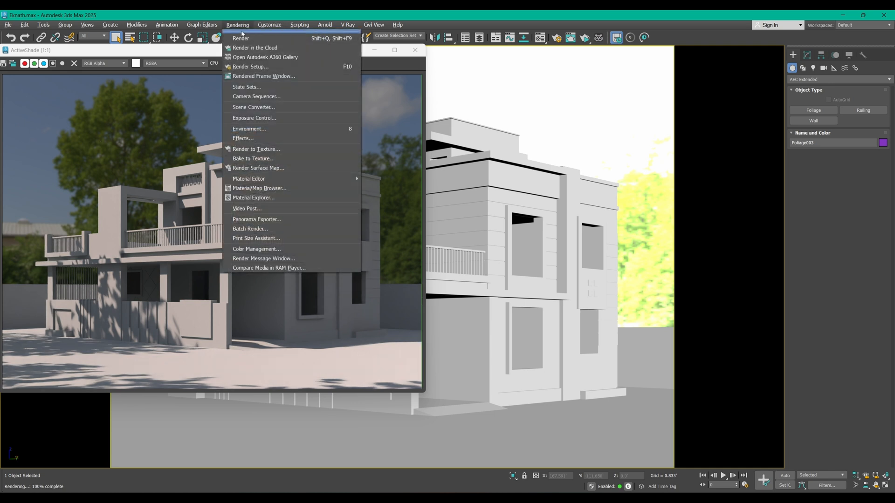
{"action": "left_click", "coordinate": [249, 129]}
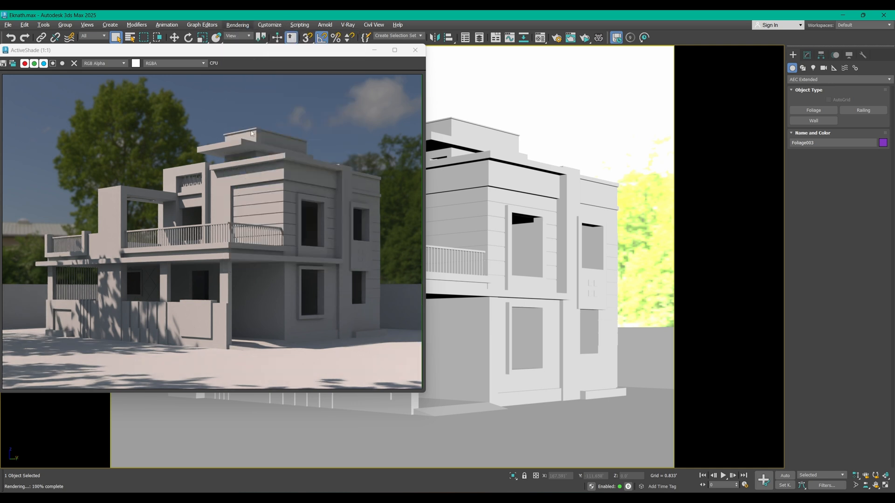
{"action": "left_click_drag", "start_coordinate": [712, 107], "coordinate": [611, 111]}
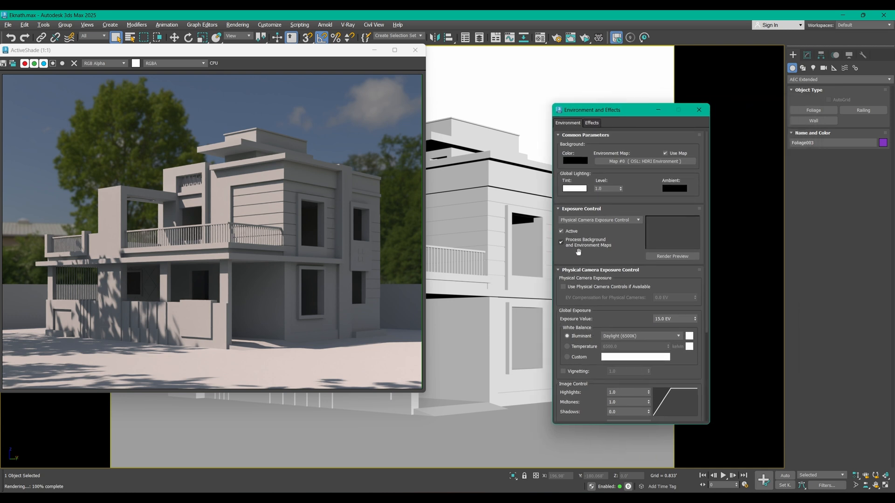
{"action": "left_click", "coordinate": [624, 338]}
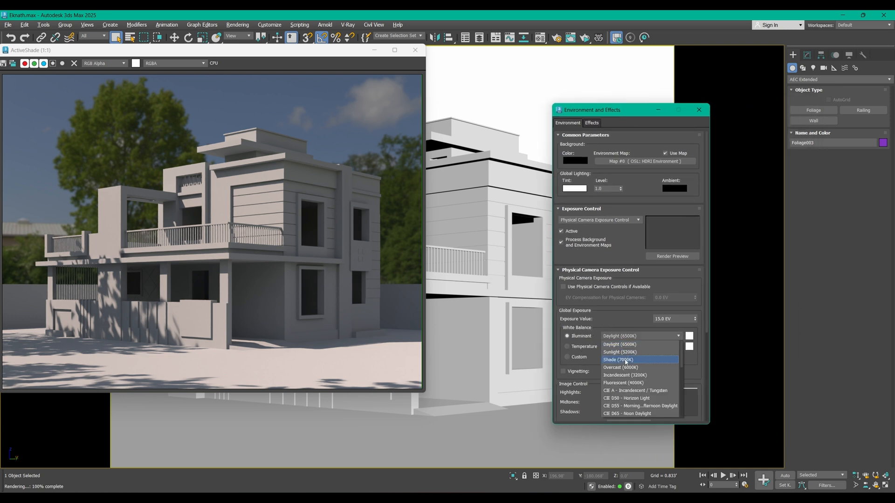
{"action": "left_click", "coordinate": [620, 353]}
{"action": "left_click", "coordinate": [602, 336]}
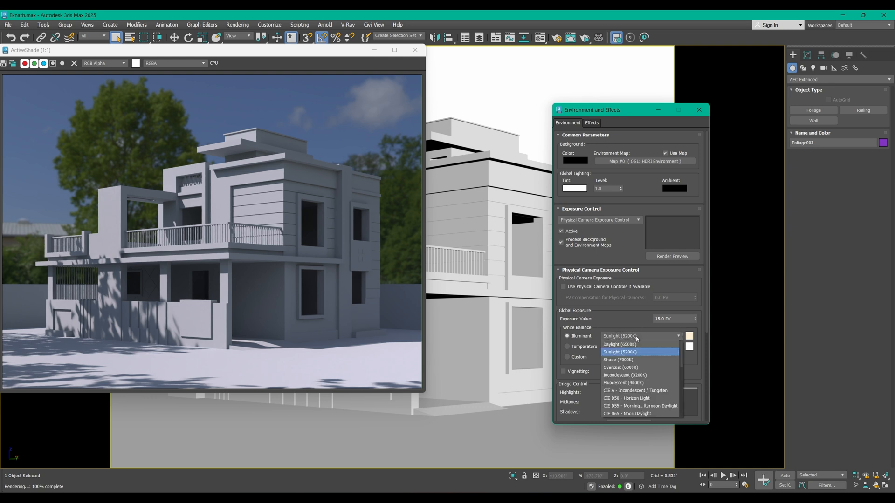
{"action": "left_click", "coordinate": [616, 363]}
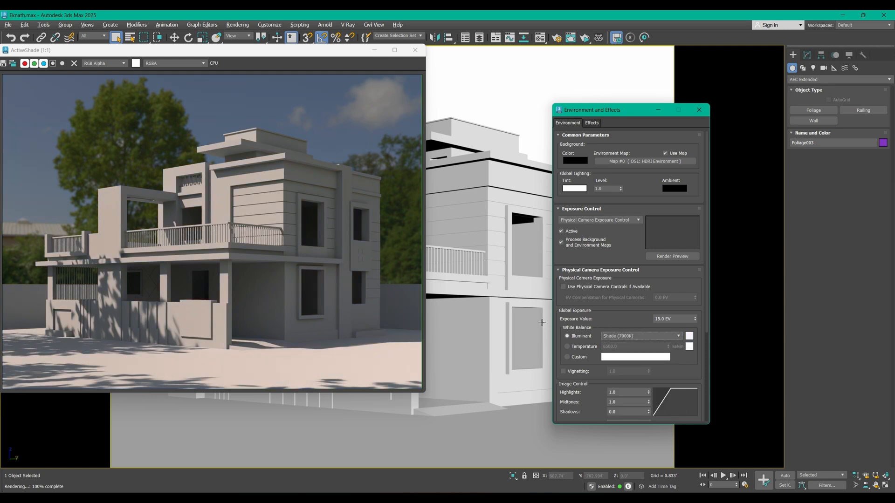
{"action": "left_click", "coordinate": [633, 337]}
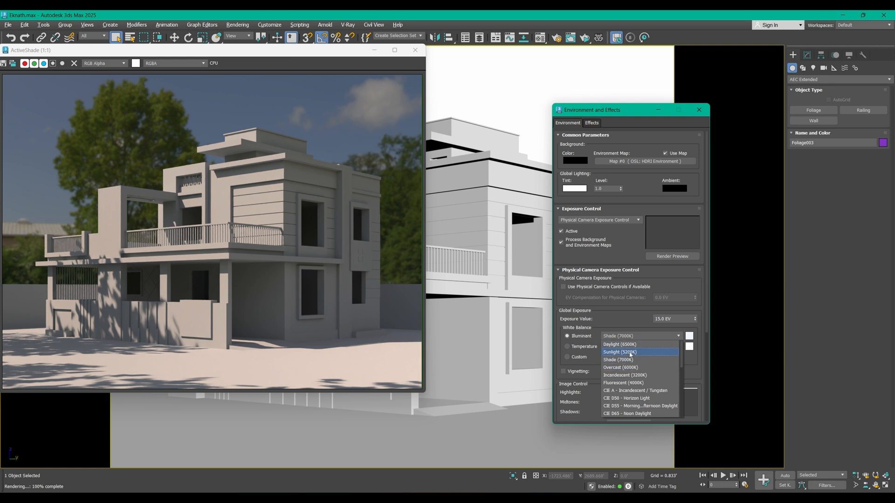
{"action": "left_click", "coordinate": [631, 353]}
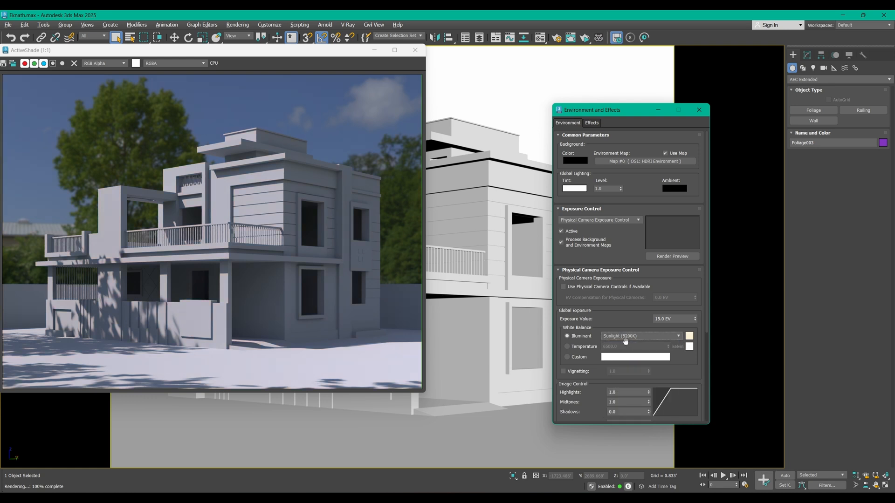
- Try the Fluorescent (4000K) and CIE D50 - Horizon Light illuminants, return to Daylight (6500K) and close the environment settings
{"action": "left_click", "coordinate": [613, 336]}
{"action": "left_click", "coordinate": [643, 383]}
{"action": "left_click", "coordinate": [613, 340]}
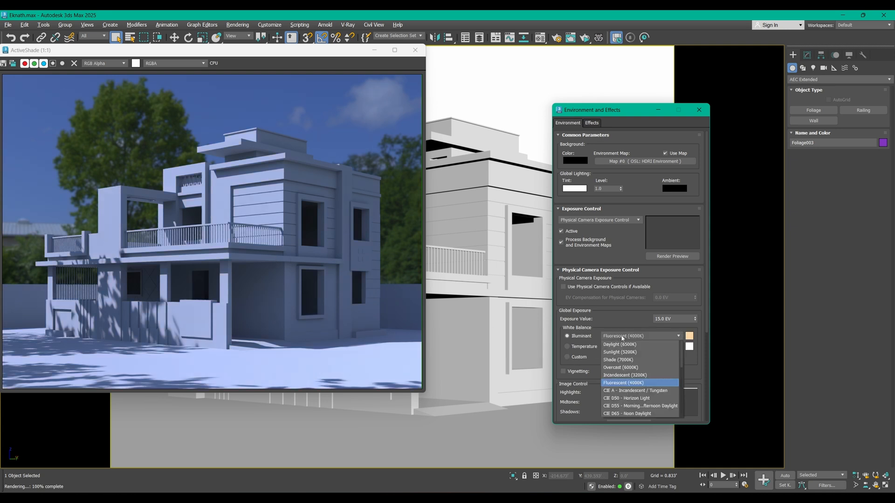
{"action": "left_click", "coordinate": [637, 398]}
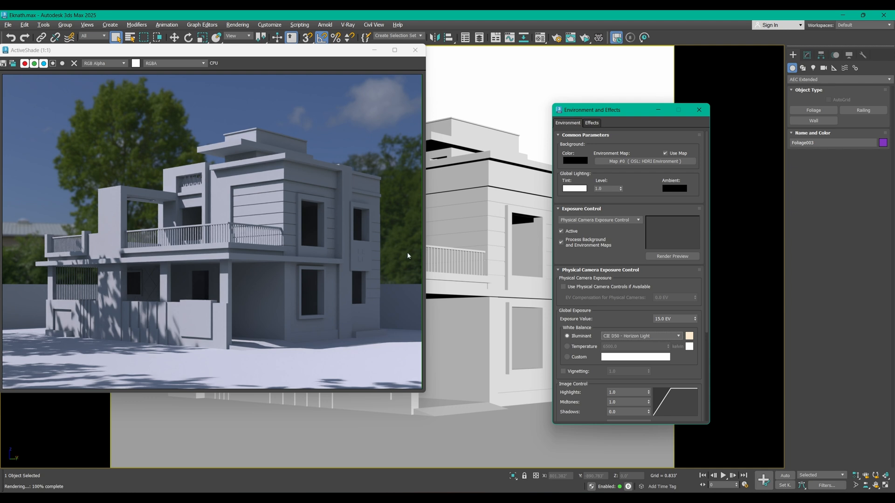
{"action": "left_click", "coordinate": [670, 337]}
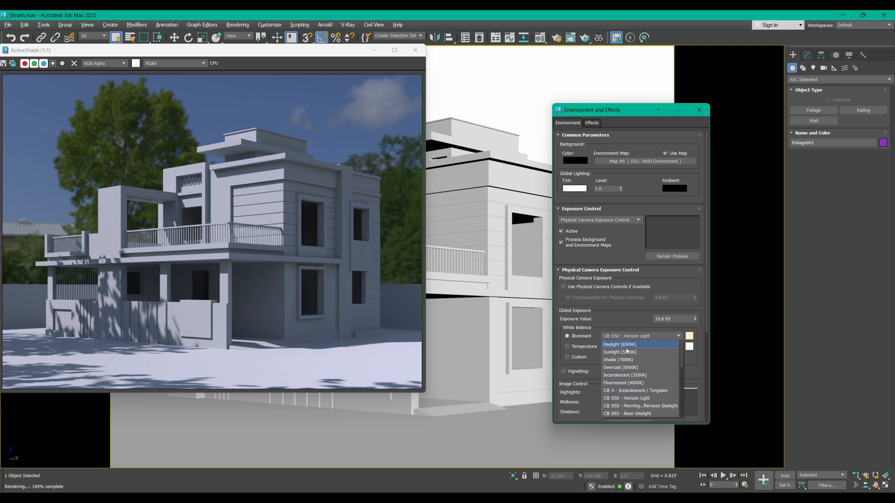
{"action": "left_click", "coordinate": [625, 345]}
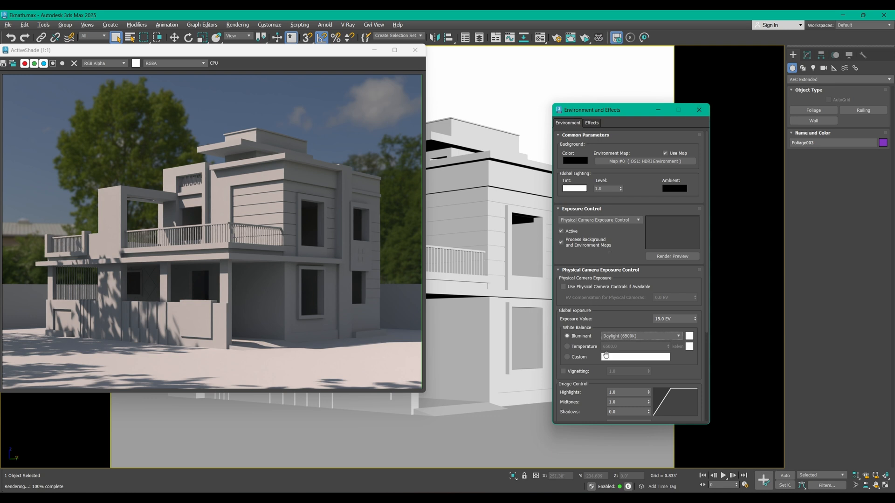
{"action": "left_click", "coordinate": [699, 110]}
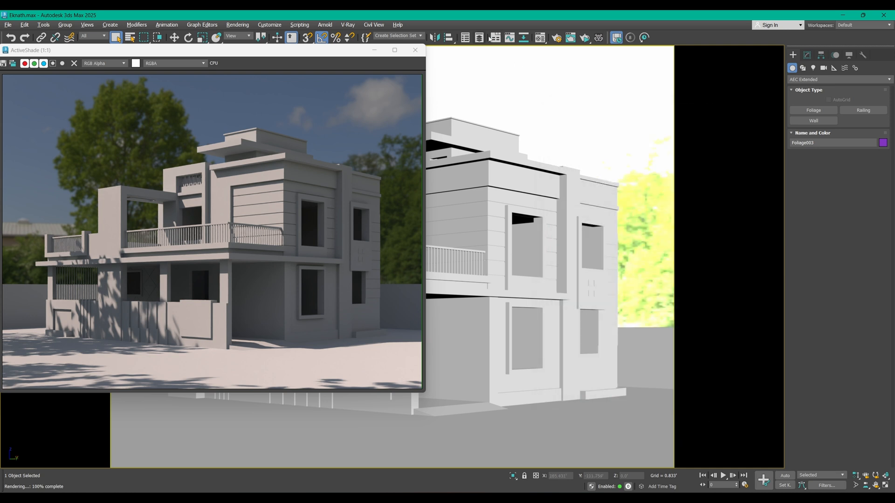
- Try an exposure of 7 on the HDRI Environment map Map #0, settle on 6, and check the ActiveShade render
{"action": "left_click", "coordinate": [538, 38]}
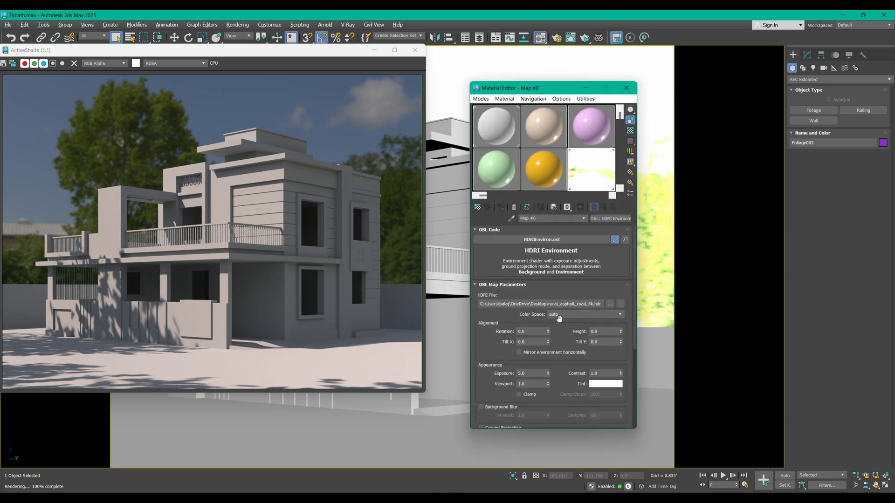
{"action": "left_click", "coordinate": [521, 372]}
{"action": "left_click_drag", "start_coordinate": [521, 371], "coordinate": [457, 368]}
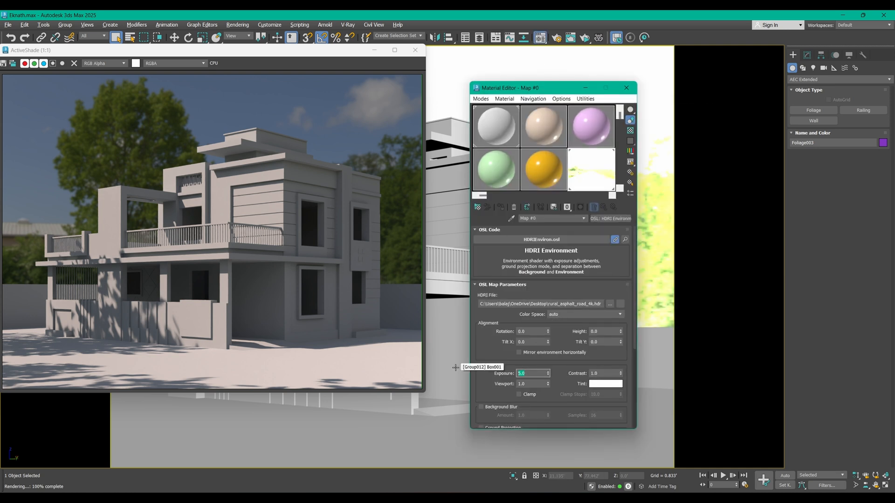
{"action": "type", "text": "7"}
{"action": "key", "text": "Return"}
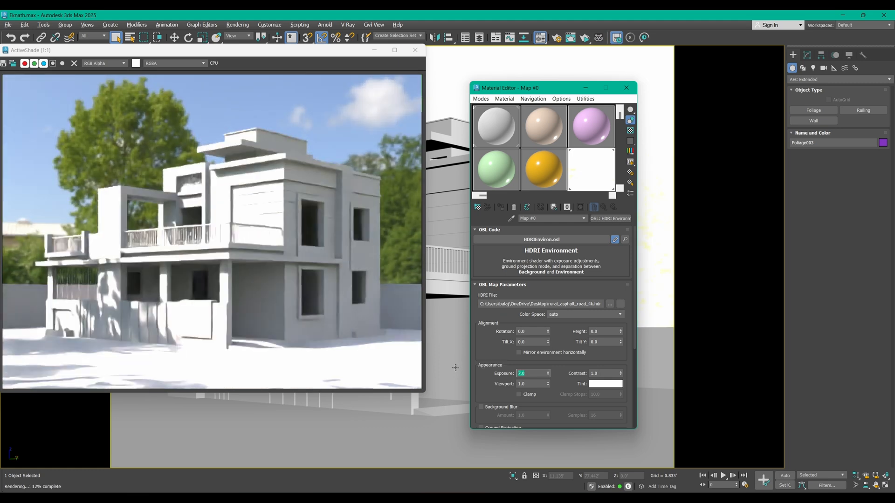
{"action": "type", "text": "6"}
{"action": "key", "text": "Return"}
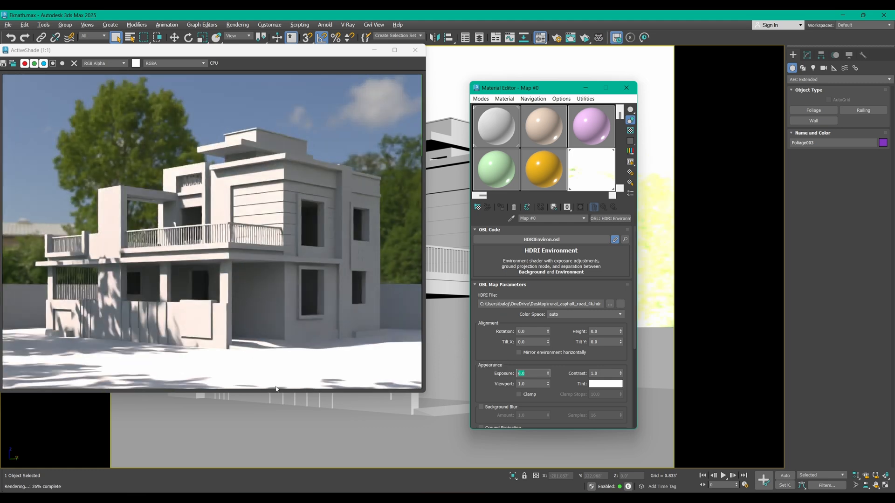
{"action": "left_click", "coordinate": [327, 357]}
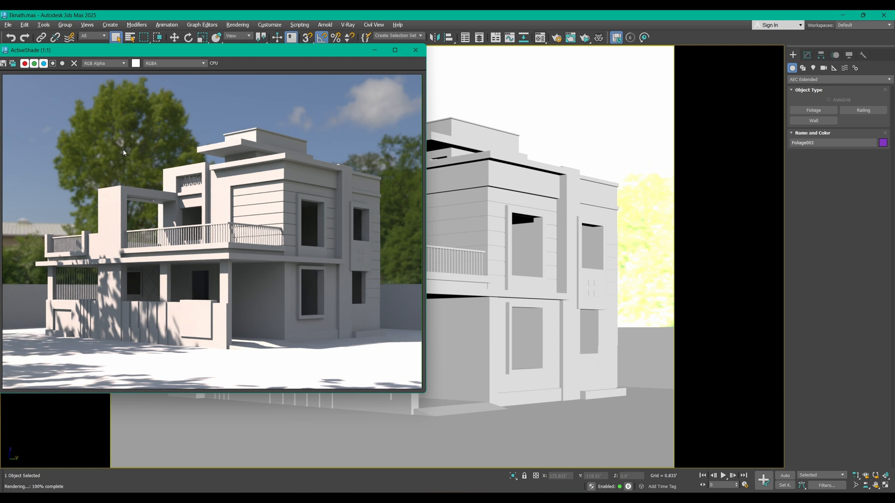
- Close ActiveShade, apply the Customize User Interface solid color background to all views in the active layout tab, and deselect the tree
{"action": "left_click", "coordinate": [415, 51]}
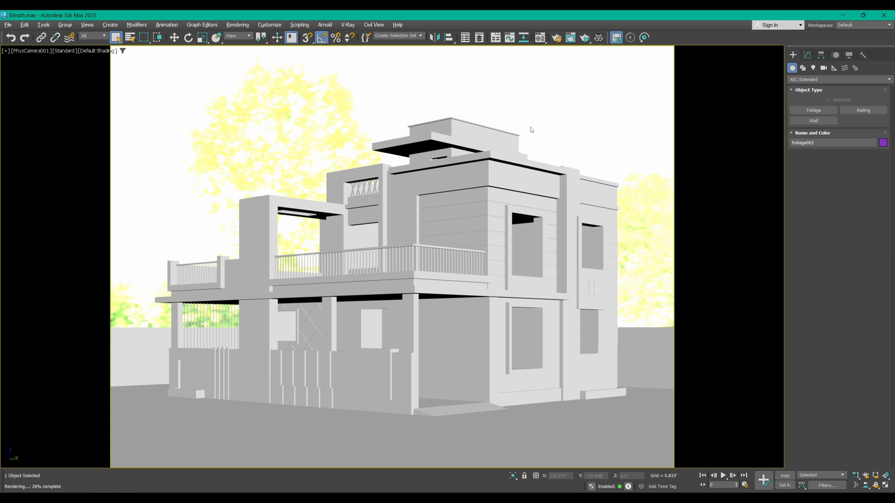
{"action": "key", "text": "alt+b"}
{"action": "left_click", "coordinate": [356, 199]}
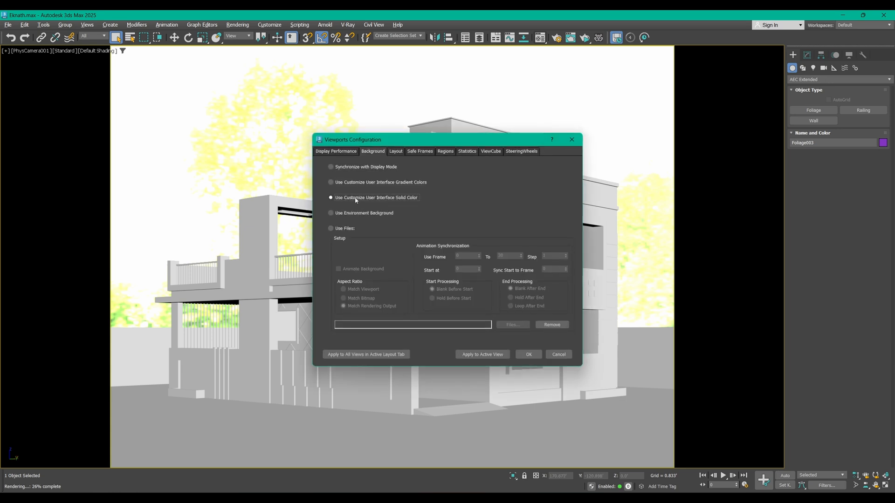
{"action": "left_click", "coordinate": [362, 355]}
{"action": "left_click", "coordinate": [529, 354]}
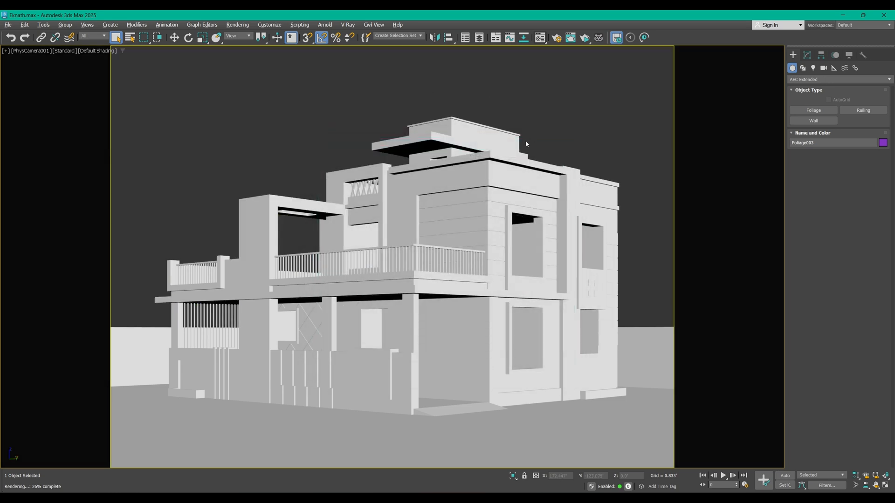
{"action": "left_click", "coordinate": [567, 114]}
- Replace the scene's environment map with an OSL Environment/Background Switcher map
{"action": "left_click", "coordinate": [245, 25]}
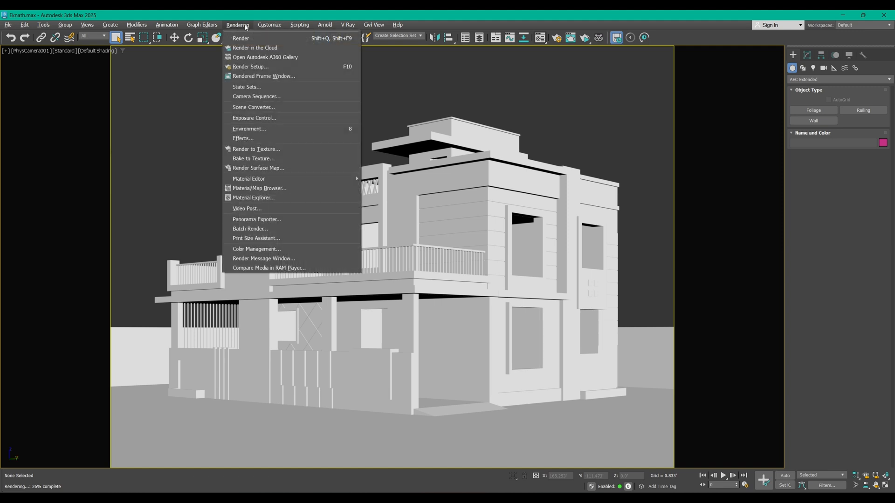
{"action": "left_click", "coordinate": [247, 129]}
{"action": "left_click", "coordinate": [645, 161]}
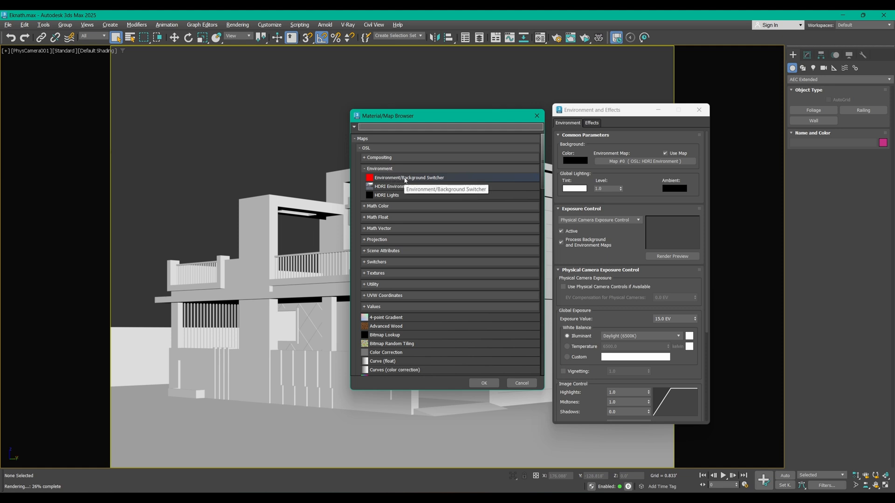
{"action": "left_click", "coordinate": [473, 382]}
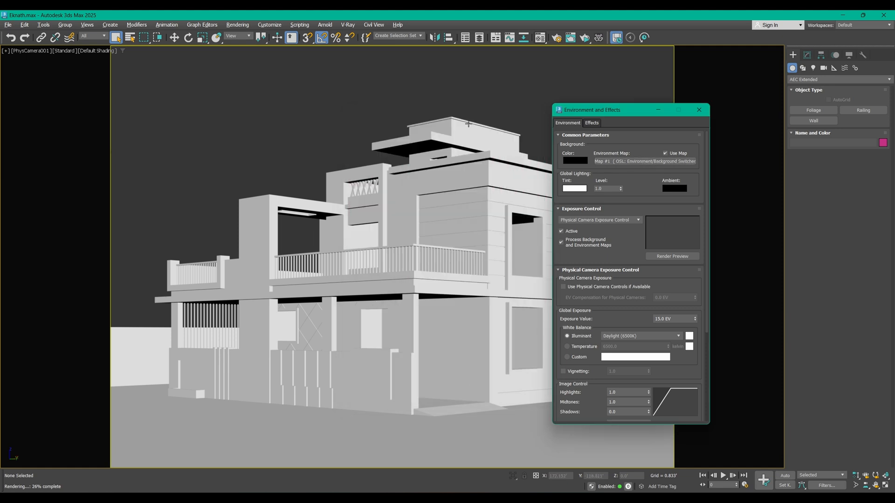
- Switch to the Slate Material Editor and place the Environment/Background Switcher environment map in its node view
{"action": "key", "text": "m"}
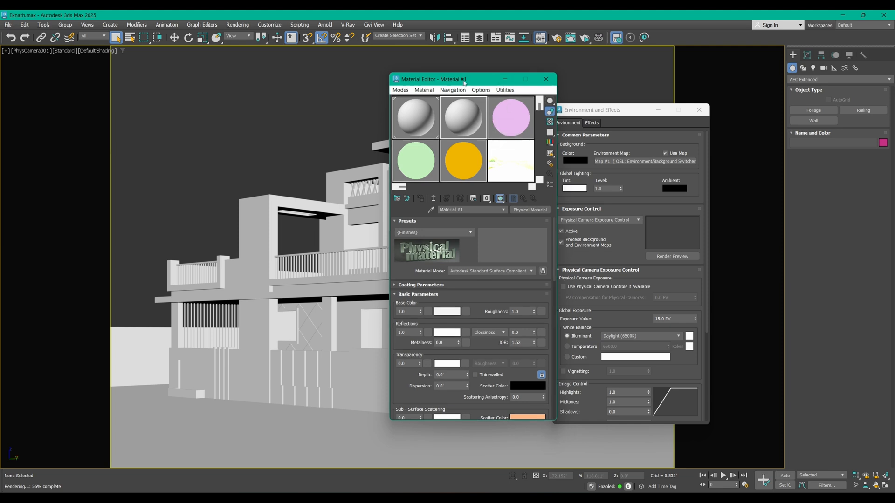
{"action": "left_click_drag", "start_coordinate": [463, 82], "coordinate": [382, 85]}
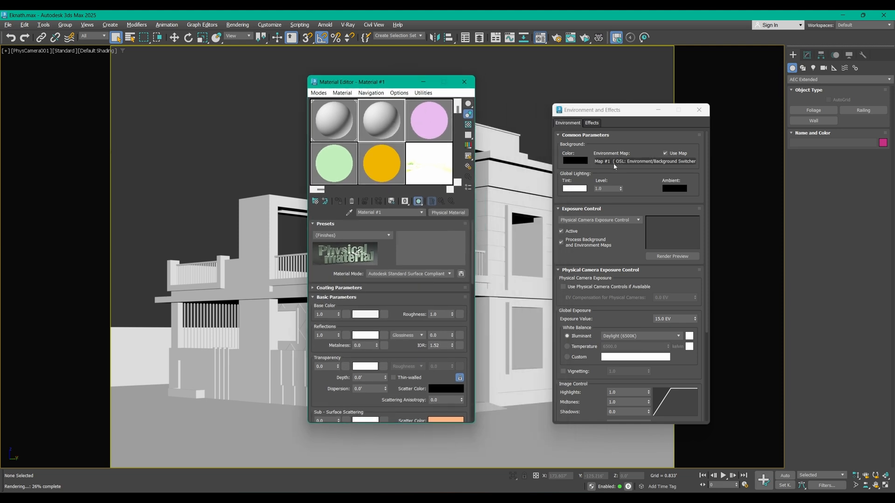
{"action": "left_click", "coordinate": [319, 93]}
{"action": "left_click", "coordinate": [327, 114]}
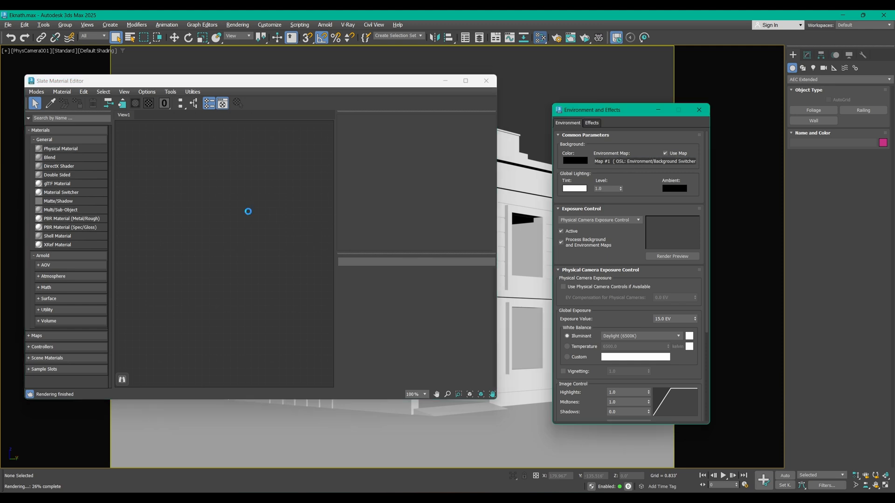
{"action": "left_click", "coordinate": [248, 268]}
{"action": "left_click_drag", "start_coordinate": [239, 225], "coordinate": [192, 256]}
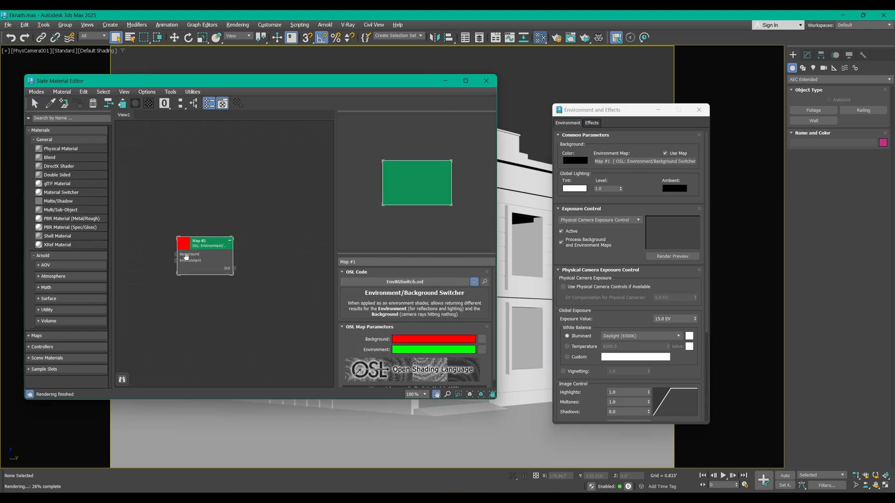
- Add an OSL HDRI Environment node above the switcher node, loading rural_asphalt_road_4k.hdr from the Desktop
{"action": "scroll", "coordinate": [192, 254], "scroll_direction": "up", "scroll_amount": 2}
{"action": "middle_click_drag", "start_coordinate": [197, 243], "coordinate": [204, 179]}
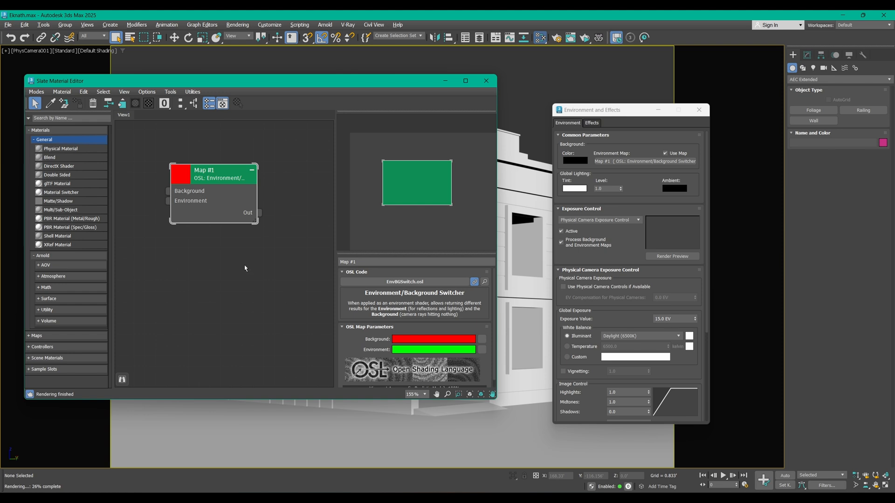
{"action": "middle_click_drag", "start_coordinate": [199, 268], "coordinate": [249, 323]}
{"action": "middle_click_drag", "start_coordinate": [262, 269], "coordinate": [239, 323]}
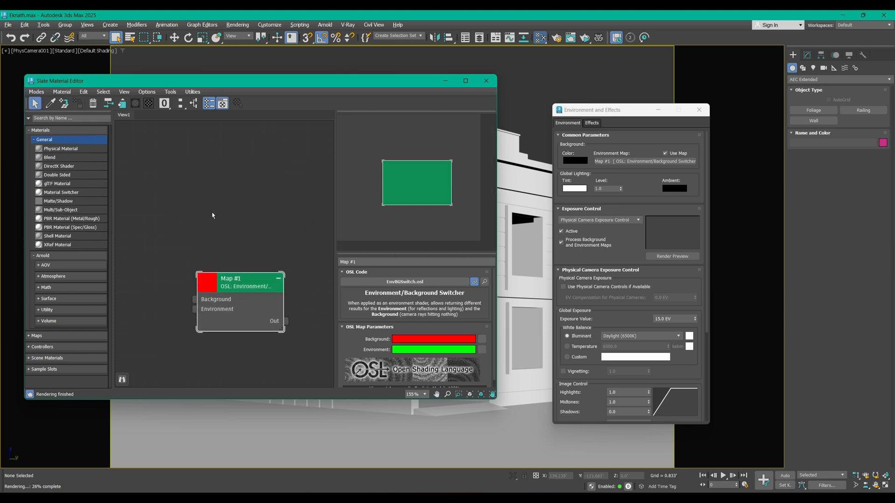
{"action": "middle_click_drag", "start_coordinate": [167, 191], "coordinate": [183, 200]}
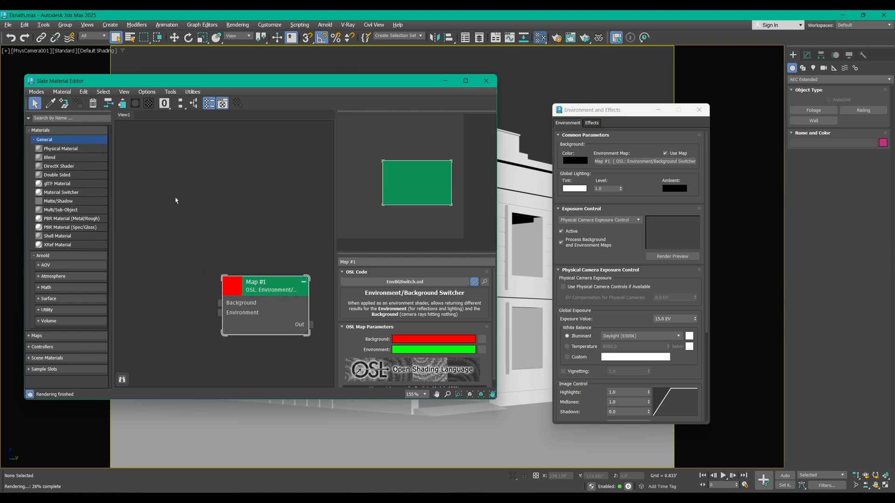
{"action": "middle_click_drag", "start_coordinate": [264, 173], "coordinate": [276, 153]}
{"action": "right_click", "coordinate": [179, 156]}
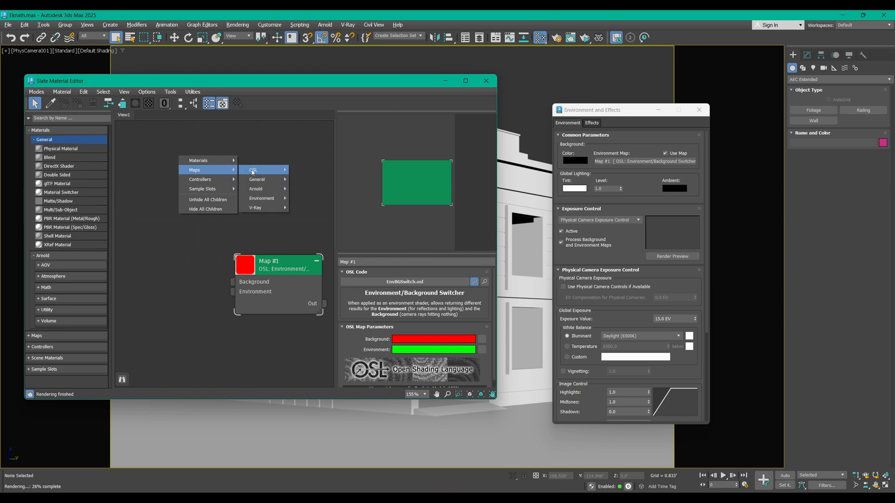
{"action": "mouse_move", "coordinate": [254, 171]}
{"action": "mouse_move", "coordinate": [329, 181]}
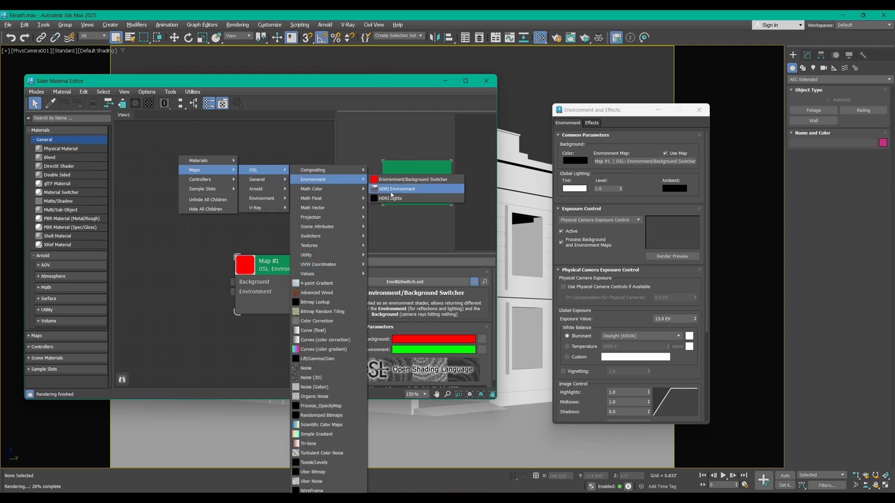
{"action": "left_click", "coordinate": [391, 190]}
{"action": "left_click", "coordinate": [42, 101]}
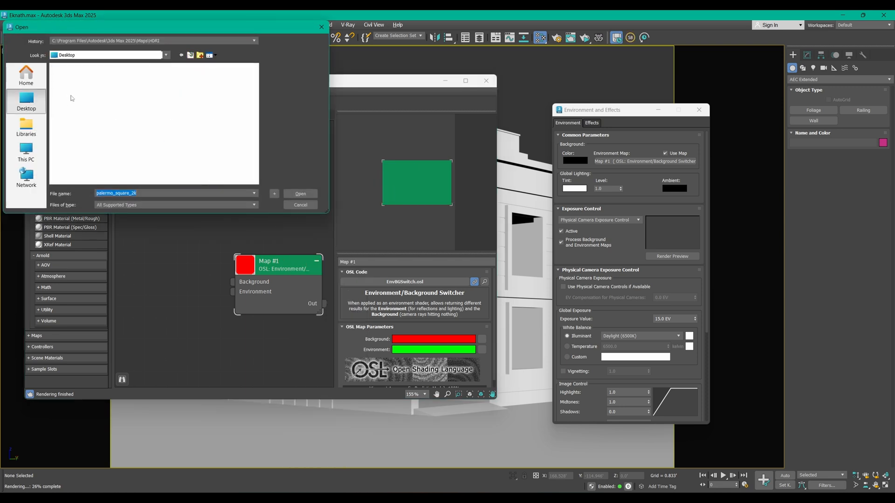
{"action": "left_click", "coordinate": [85, 105]}
{"action": "double_click", "coordinate": [85, 106]}
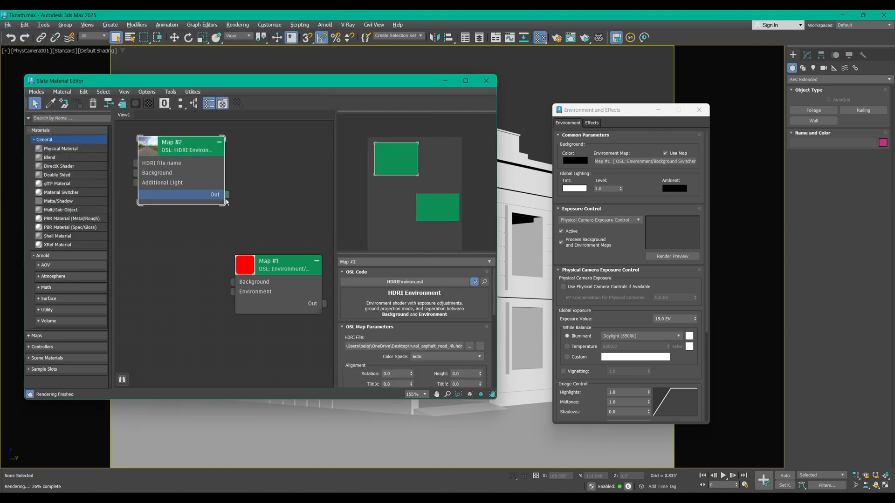
- Connect the HDRI Environment output to the switcher's Environment input, rearrange both nodes, and assign the switcher as the scene's environment map
{"action": "left_click_drag", "start_coordinate": [228, 195], "coordinate": [232, 292]}
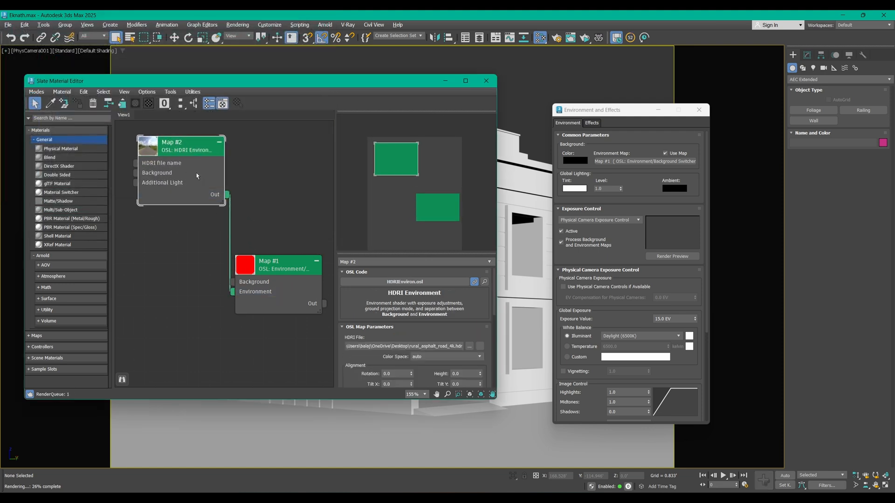
{"action": "left_click_drag", "start_coordinate": [185, 148], "coordinate": [142, 169]}
{"action": "left_click_drag", "start_coordinate": [279, 265], "coordinate": [258, 264]}
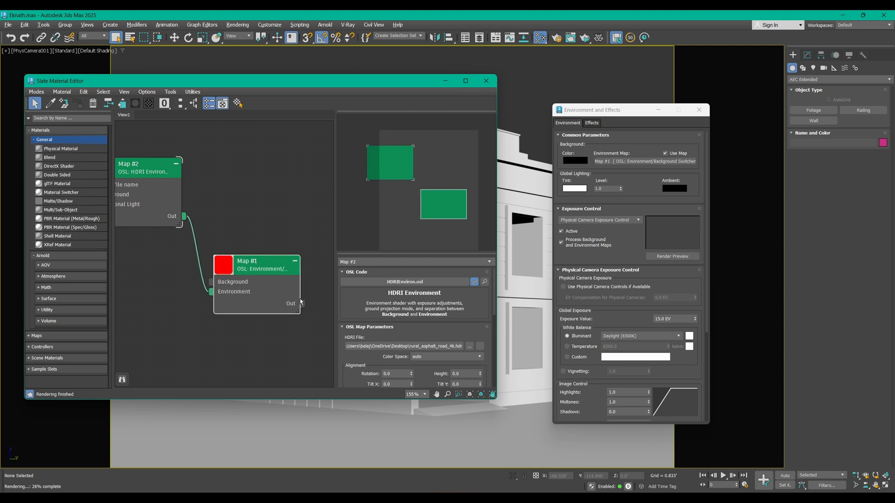
{"action": "left_click_drag", "start_coordinate": [303, 304], "coordinate": [669, 162]}
{"action": "left_click", "coordinate": [611, 294]}
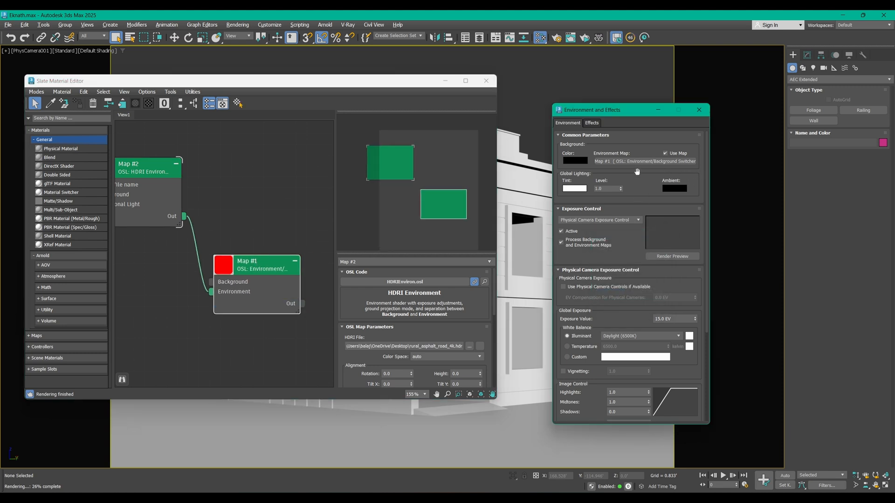
- Preview the house lighting in ActiveShade, close the preview, and display the Environment/Background Switcher's parameters
{"action": "left_click", "coordinate": [584, 38]}
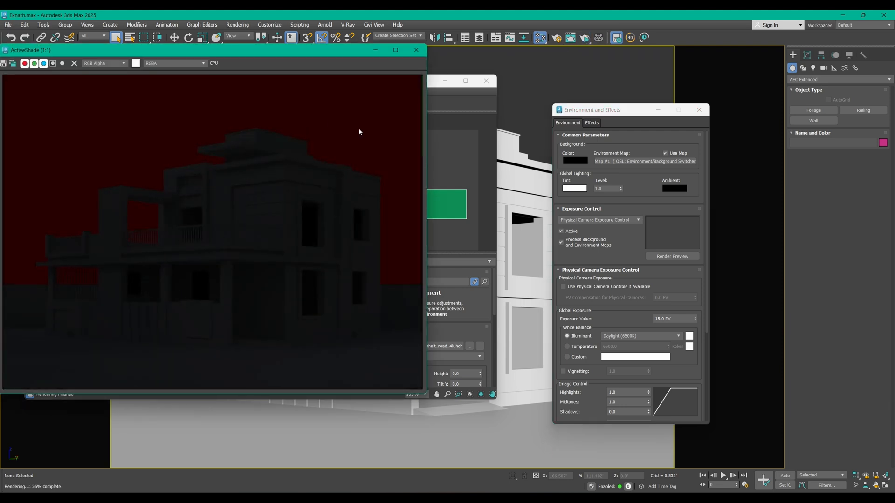
{"action": "left_click", "coordinate": [416, 50]}
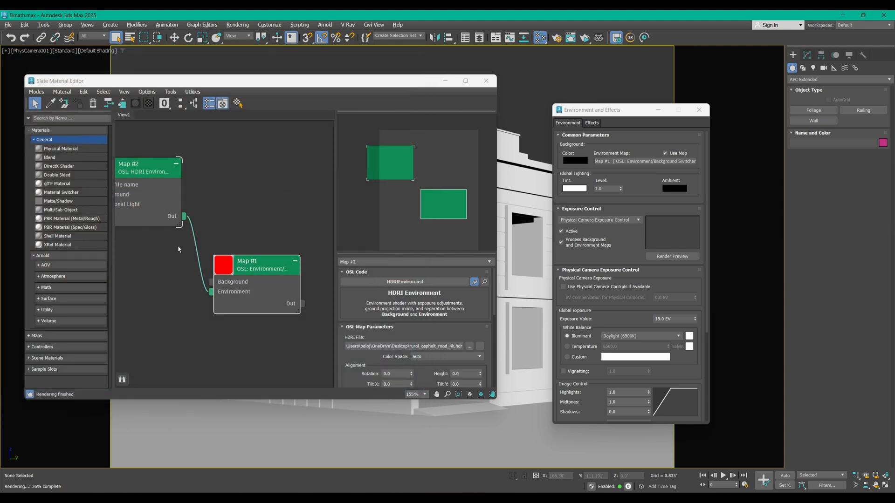
{"action": "double_click", "coordinate": [233, 283]}
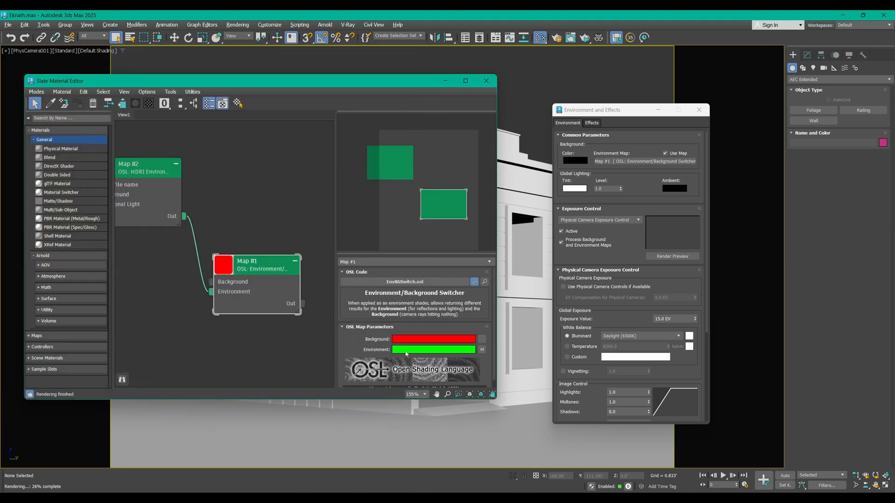
- Set the HDRI Environment map's exposure to 4
{"action": "middle_click_drag", "start_coordinate": [144, 192], "coordinate": [169, 179]}
{"action": "left_click", "coordinate": [168, 180]}
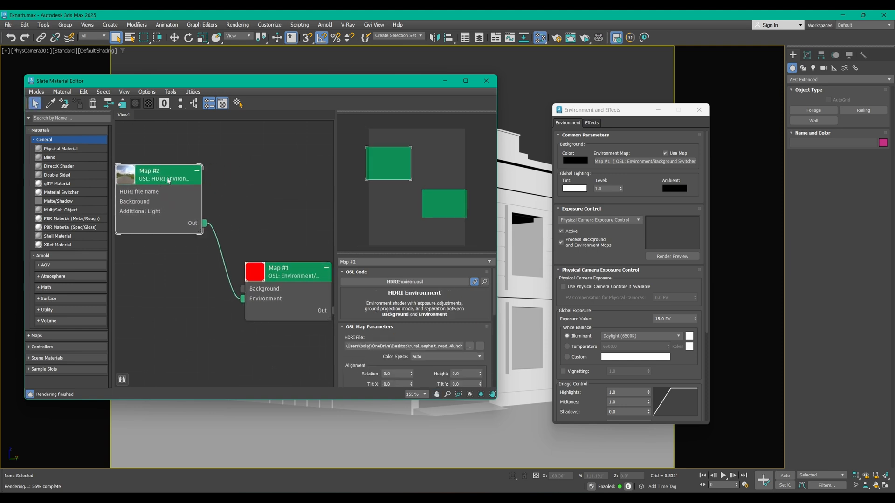
{"action": "scroll", "coordinate": [372, 301], "scroll_direction": "down", "scroll_amount": 10}
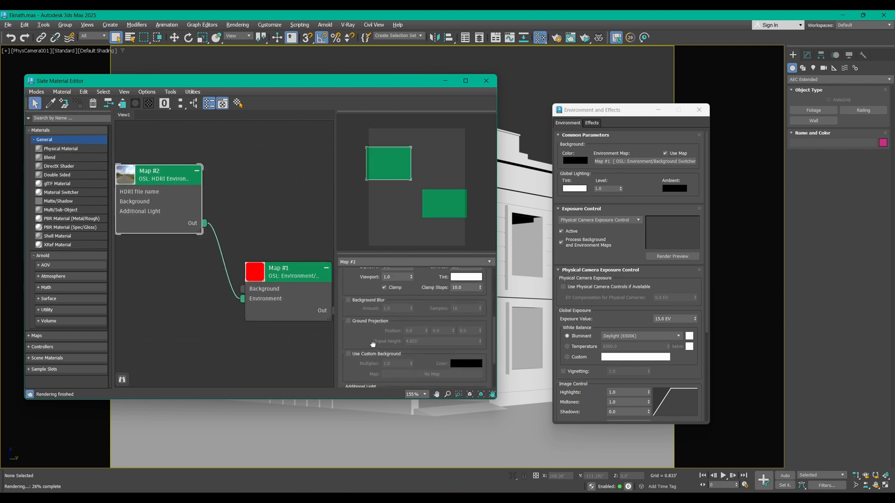
{"action": "scroll", "coordinate": [373, 344], "scroll_direction": "up", "scroll_amount": 5}
{"action": "left_click", "coordinate": [395, 321]}
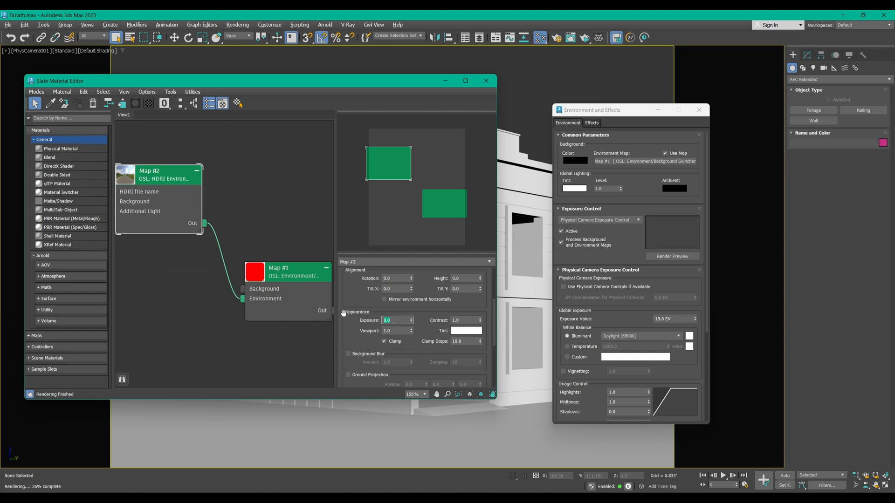
{"action": "type", "text": "4"}
{"action": "key", "text": "Return"}
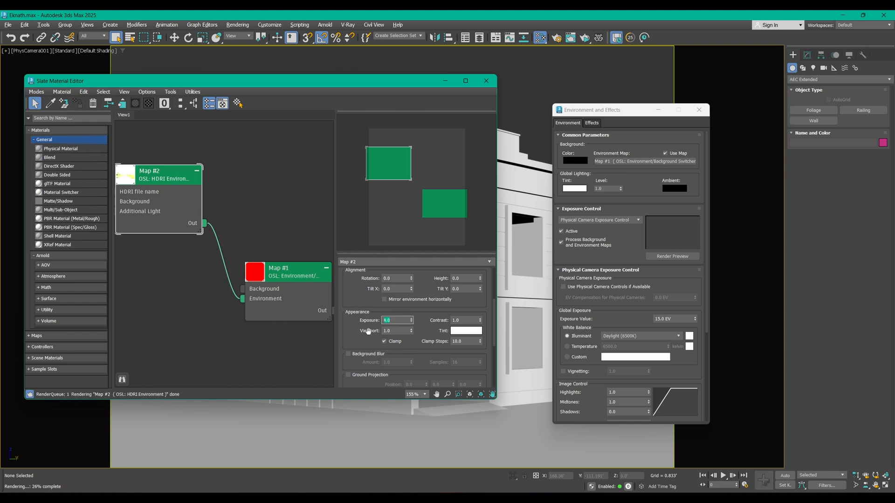
{"action": "scroll", "coordinate": [369, 329], "scroll_direction": "up", "scroll_amount": 5}
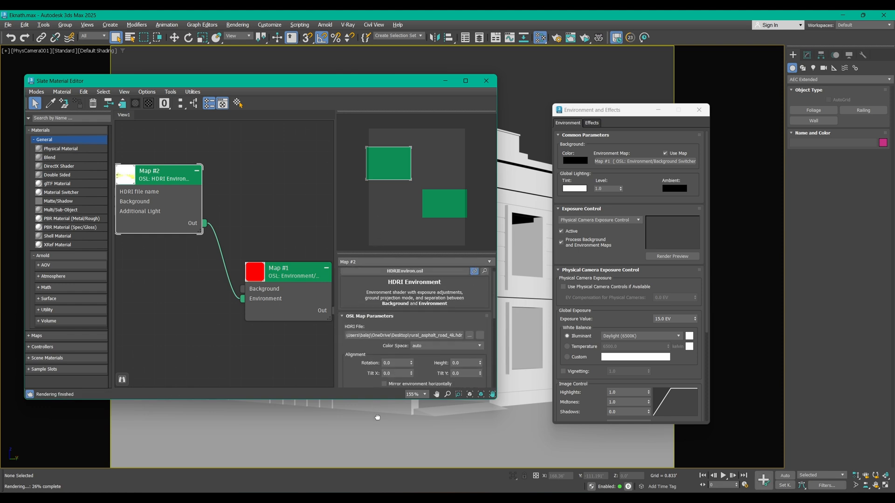
{"action": "scroll", "coordinate": [378, 372], "scroll_direction": "down", "scroll_amount": 3}
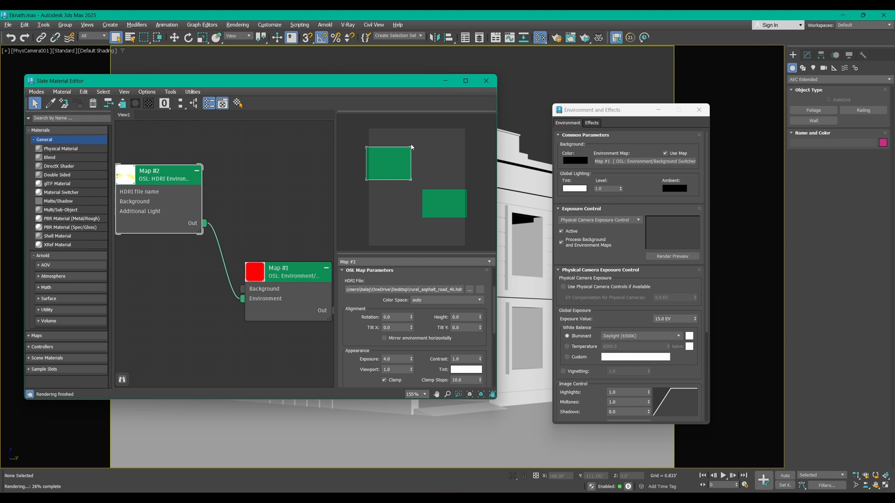
- Start an ActiveShade preview, disable Clamp on the HDRI Environment map, and move the Slate Material Editor off the rendered house
{"action": "left_click", "coordinate": [585, 38]}
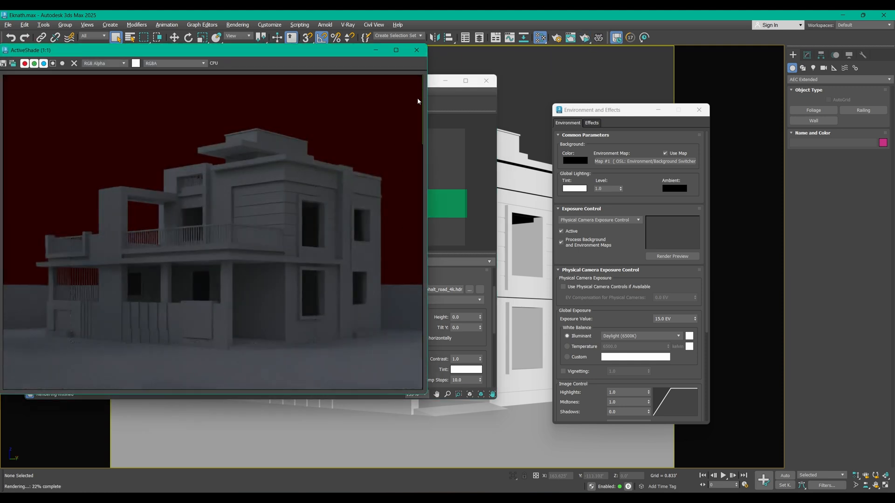
{"action": "left_click", "coordinate": [445, 80]}
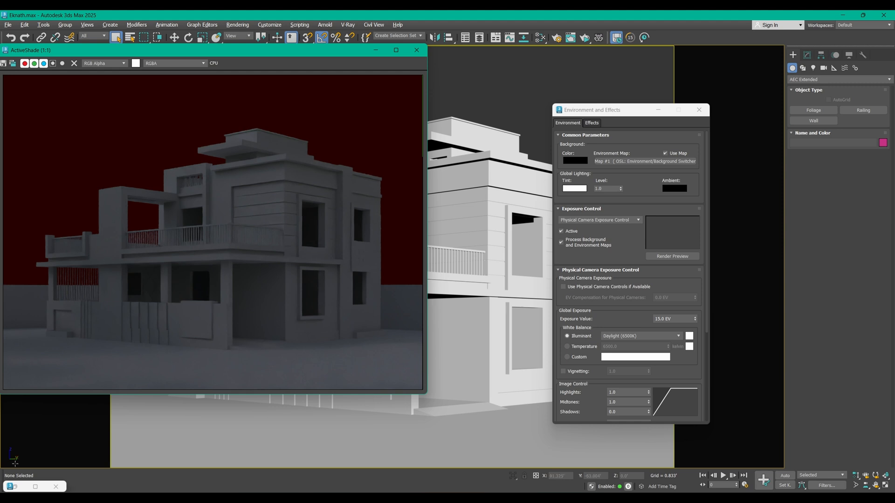
{"action": "double_click", "coordinate": [21, 487]}
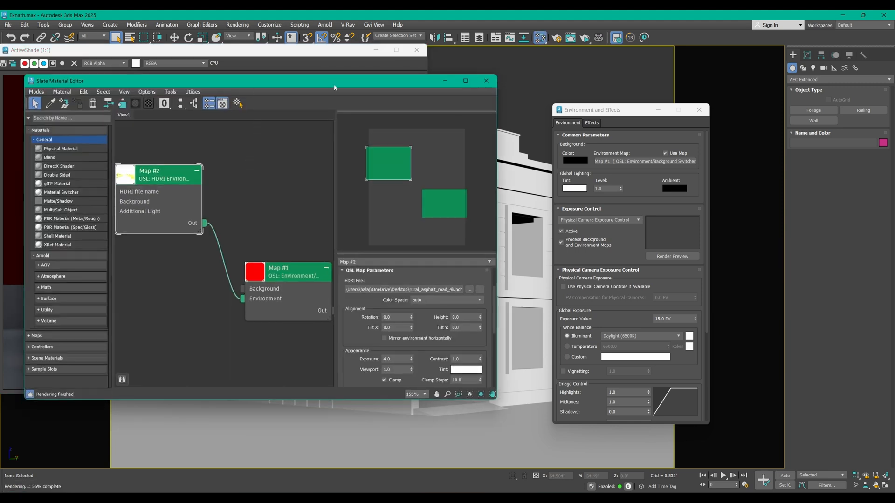
{"action": "left_click", "coordinate": [384, 380]}
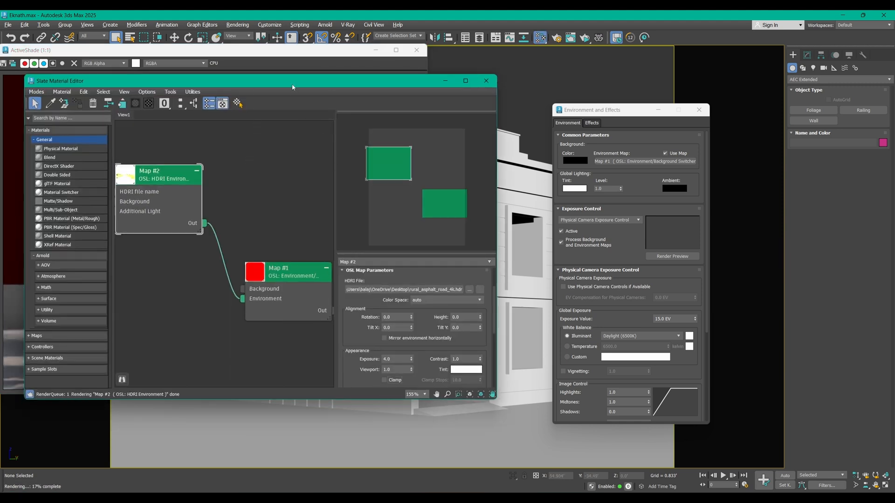
{"action": "left_click_drag", "start_coordinate": [293, 87], "coordinate": [545, 98]}
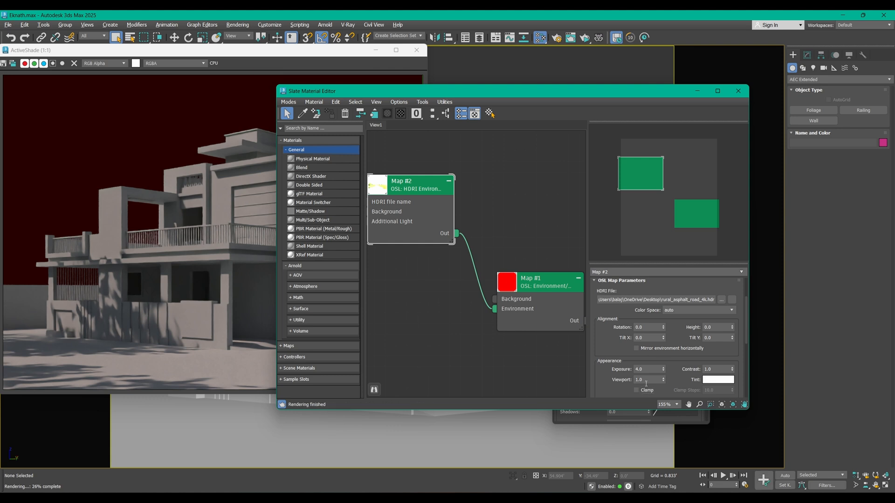
- Raise the HDRI Environment map's exposure to 4.5
{"action": "left_click_drag", "start_coordinate": [649, 370], "coordinate": [548, 357]}
{"action": "type", "text": "4"}
{"action": "key", "text": "Return"}
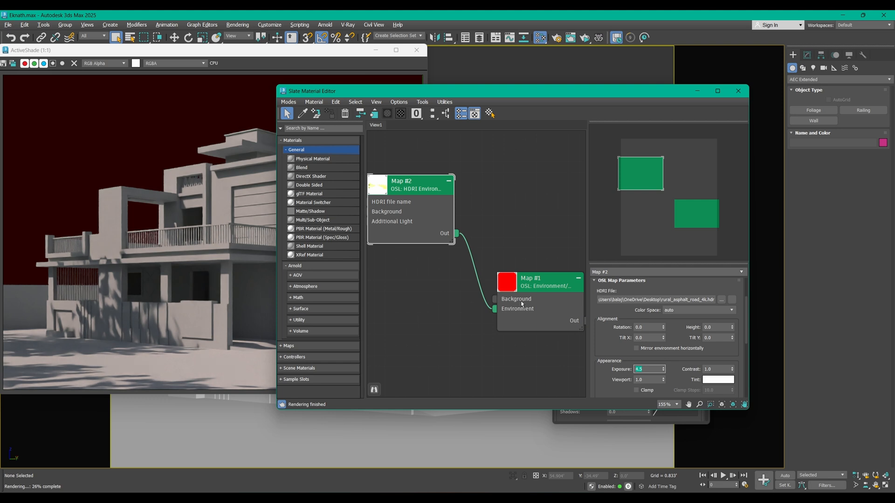
- Add a Color Correction map node above the Environment/Background Switcher node
{"action": "left_click_drag", "start_coordinate": [395, 188], "coordinate": [383, 188]}
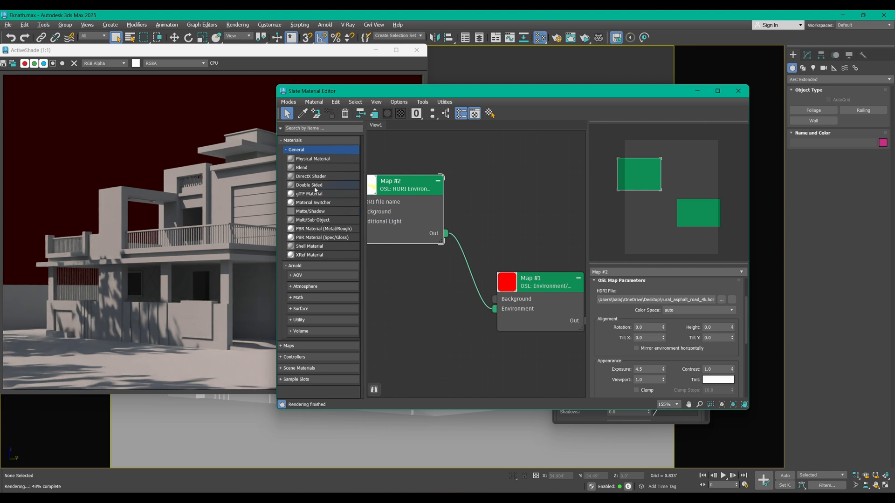
{"action": "right_click", "coordinate": [444, 161]}
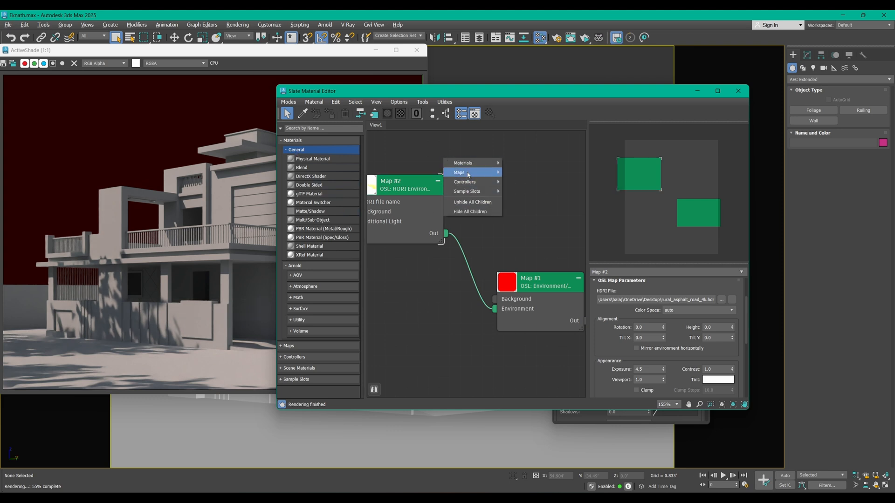
{"action": "mouse_move", "coordinate": [470, 172]}
{"action": "mouse_move", "coordinate": [535, 186]}
{"action": "left_click", "coordinate": [580, 178]}
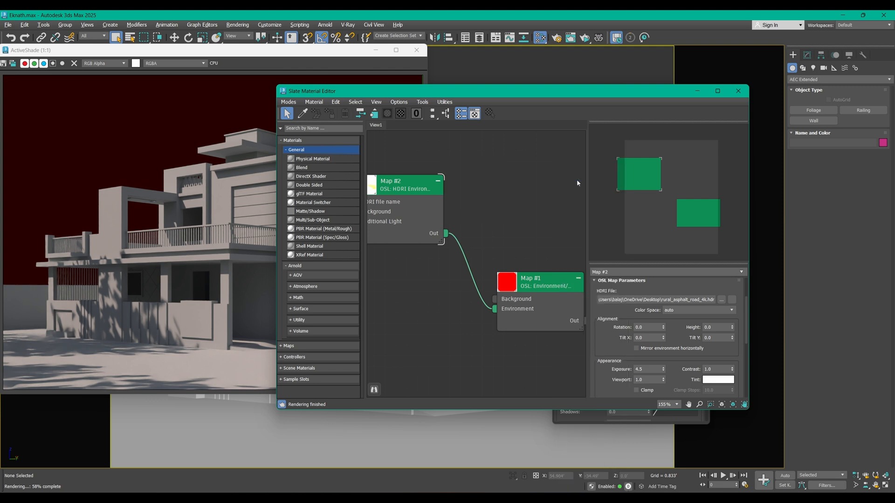
{"action": "middle_click_drag", "start_coordinate": [515, 191], "coordinate": [508, 226]}
{"action": "left_click_drag", "start_coordinate": [422, 213], "coordinate": [497, 184]}
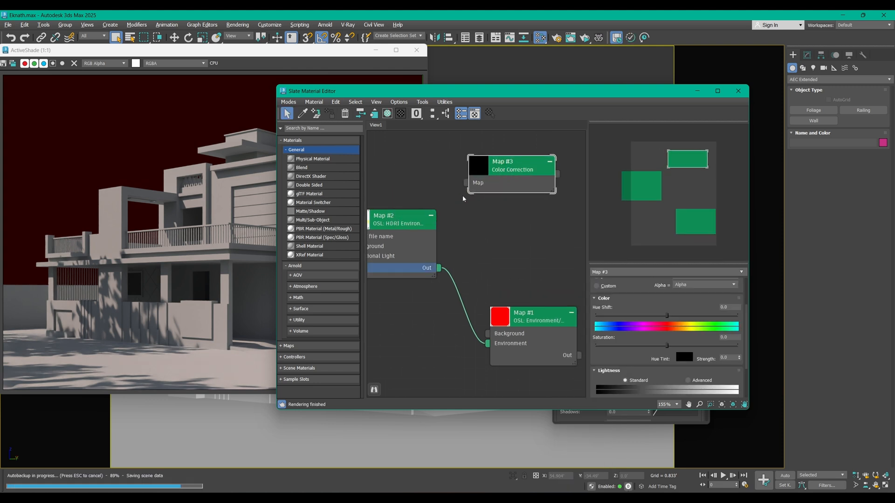
- Route the HDRI Environment output through the Color Correction map into the switcher's Background input, placing the correction node between them
{"action": "left_click_drag", "start_coordinate": [438, 268], "coordinate": [501, 189]}
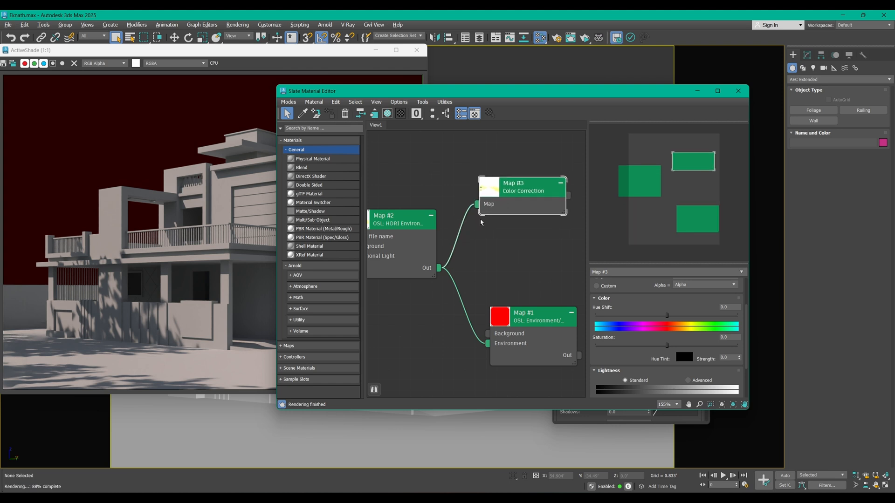
{"action": "middle_click_drag", "start_coordinate": [526, 239], "coordinate": [492, 233]}
{"action": "scroll", "coordinate": [492, 236], "scroll_direction": "down", "scroll_amount": 5}
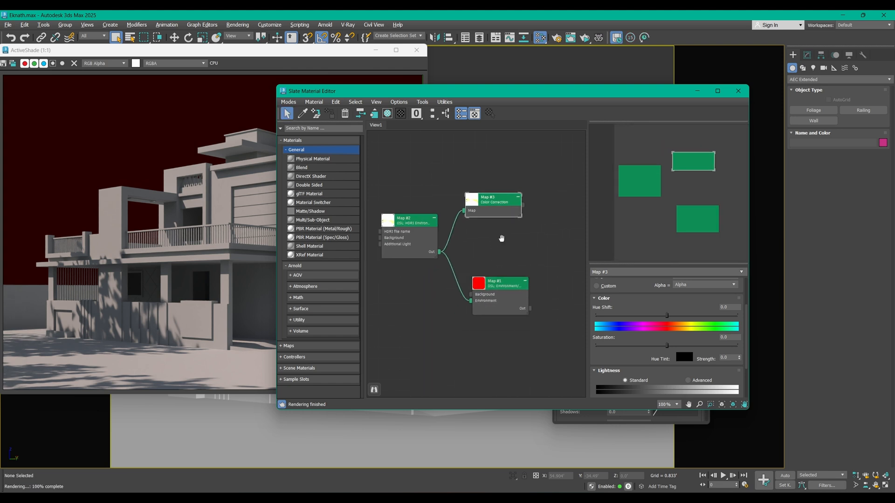
{"action": "left_click_drag", "start_coordinate": [518, 214], "coordinate": [482, 229]}
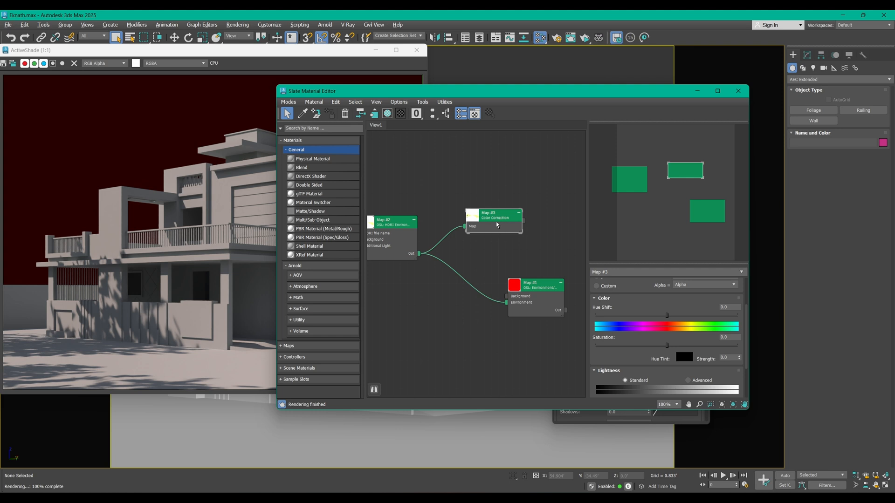
{"action": "left_click_drag", "start_coordinate": [498, 219], "coordinate": [507, 296]}
{"action": "left_click_drag", "start_coordinate": [481, 231], "coordinate": [475, 238]}
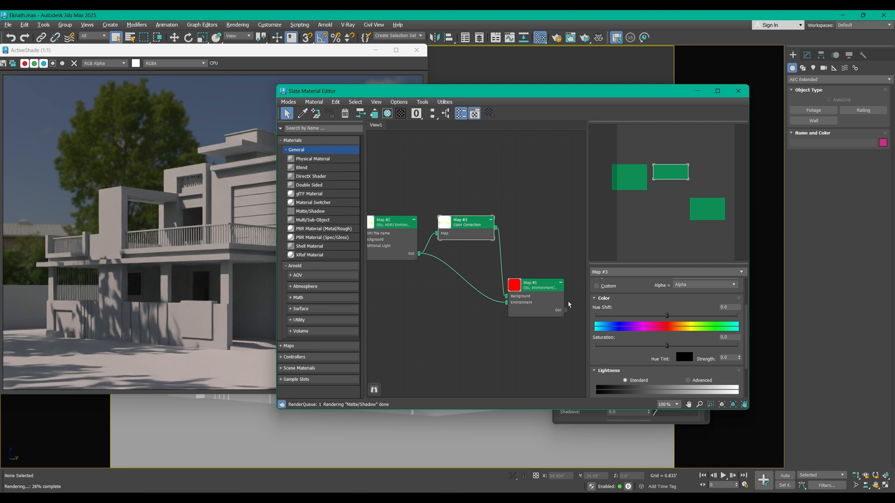
- Switch the Color Correction's Lightness mode to Advanced and enlarge the Slate Material Editor to show all its settings
{"action": "left_click", "coordinate": [688, 380]}
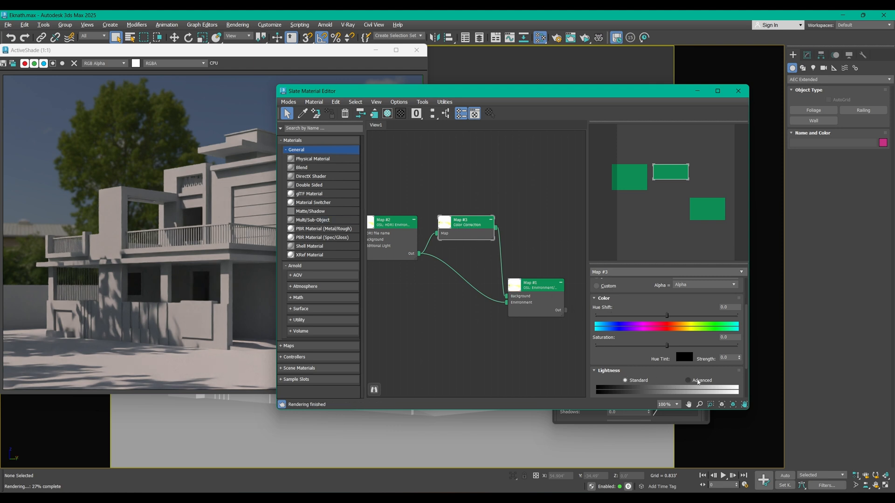
{"action": "left_click_drag", "start_coordinate": [659, 292], "coordinate": [660, 281]}
{"action": "left_click_drag", "start_coordinate": [748, 409], "coordinate": [790, 470]}
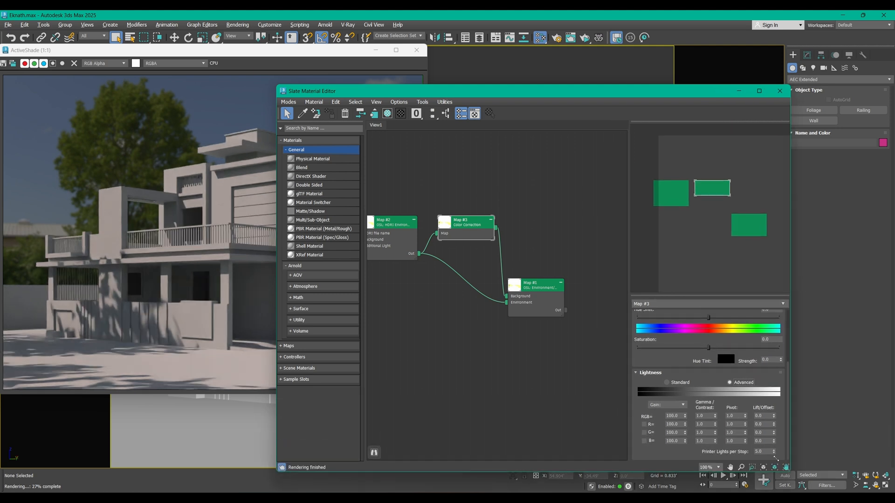
- Try an RGB Gamma/Contrast of 2.28 on the Color Correction map, and restore it to 1
{"action": "left_click_drag", "start_coordinate": [715, 418], "coordinate": [716, 369]}
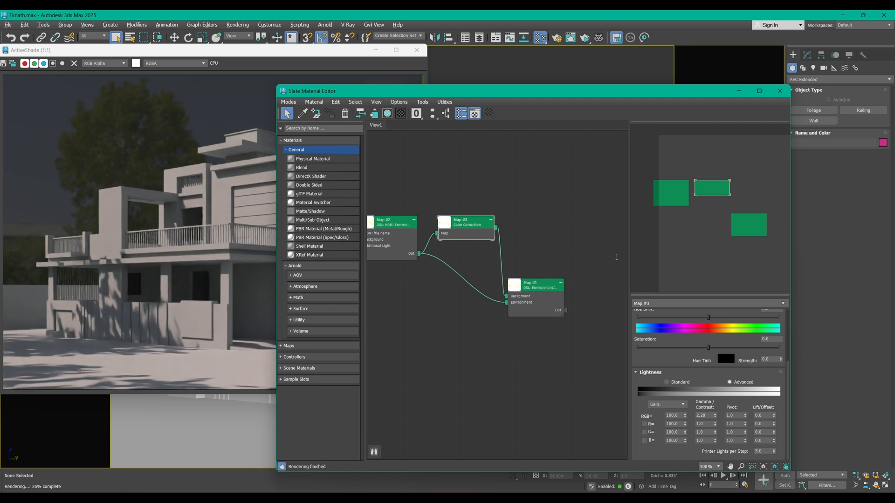
{"action": "double_click", "coordinate": [706, 416]}
{"action": "type", "text": "1"}
{"action": "key", "text": "Return"}
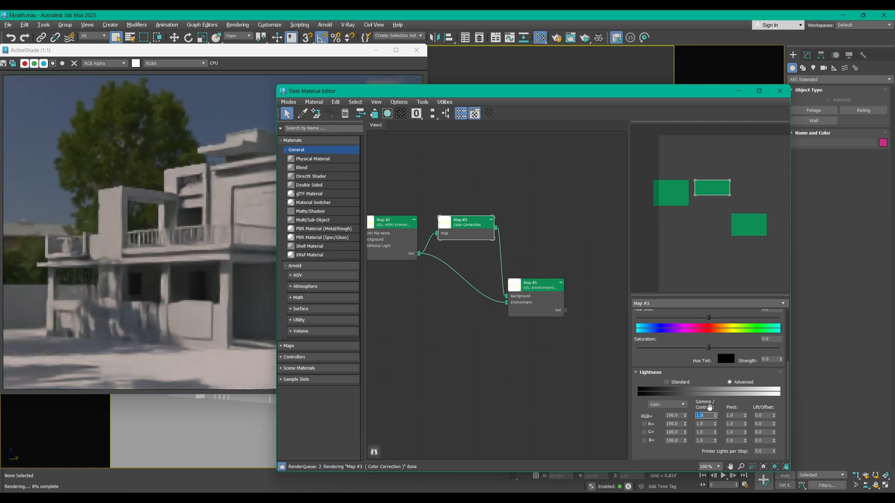
- Brighten the background by setting the Color Correction's RGB gain to 150 and then to 250
{"action": "double_click", "coordinate": [675, 415]}
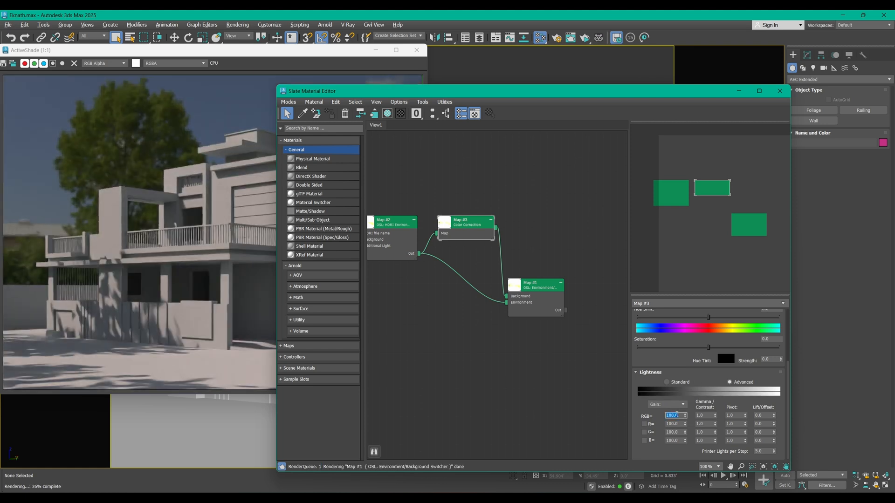
{"action": "type", "text": "150"}
{"action": "key", "text": "Return"}
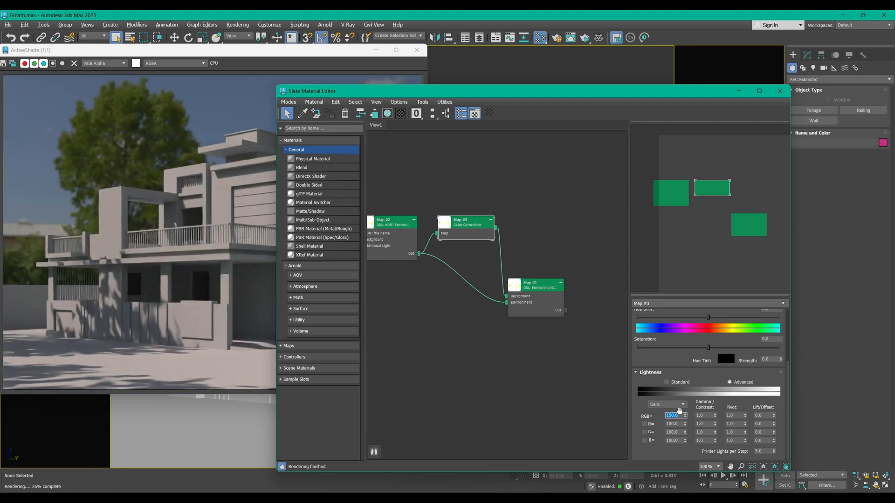
{"action": "type", "text": "250"}
{"action": "key", "text": "Return"}
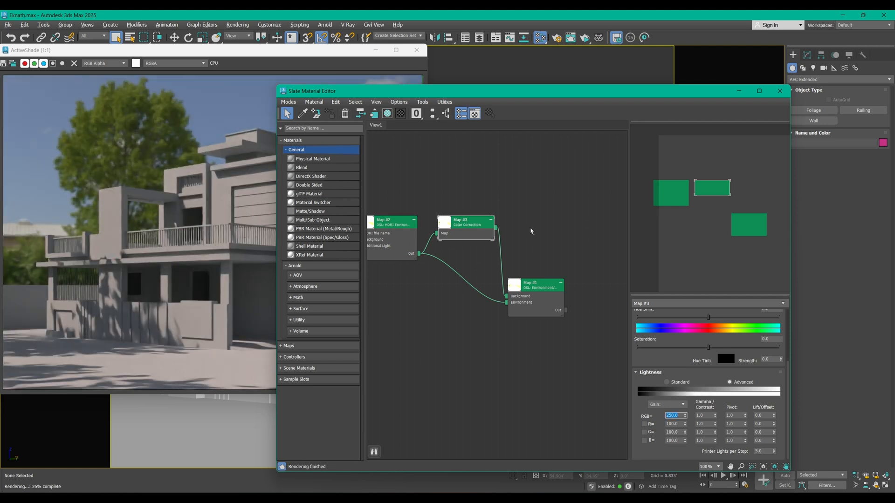
{"action": "scroll", "coordinate": [652, 354], "scroll_direction": "up", "scroll_amount": 3}
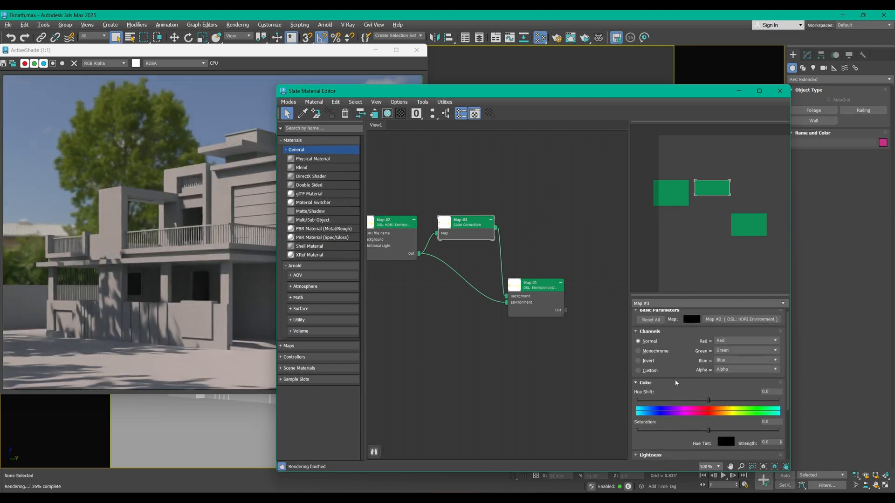
{"action": "left_click_drag", "start_coordinate": [689, 373], "coordinate": [693, 285]}
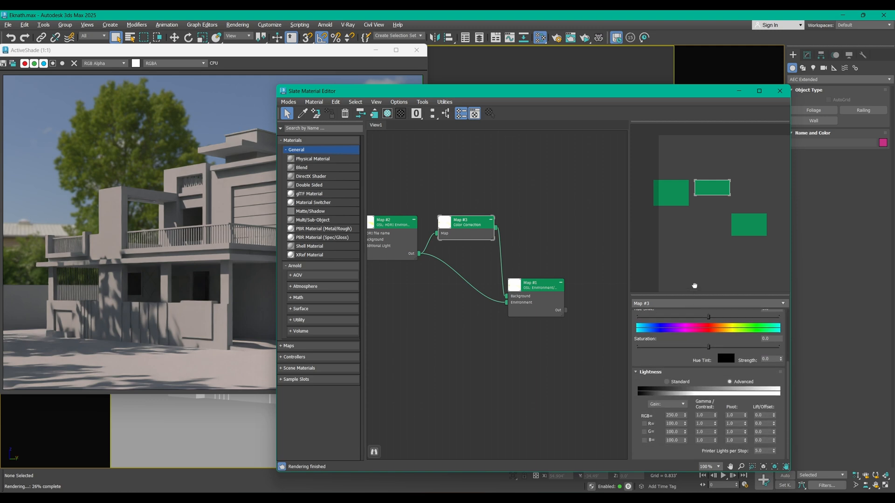
- Raise the Color Correction map's saturation slightly to about 8.6, keeping the ActiveShade render in view
{"action": "left_click_drag", "start_coordinate": [454, 91], "coordinate": [583, 56]}
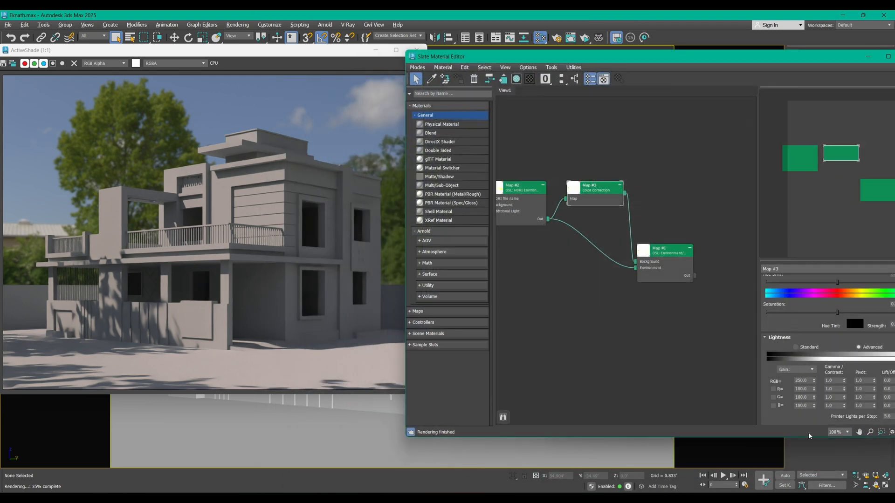
{"action": "scroll", "coordinate": [820, 364], "scroll_direction": "up", "scroll_amount": 4}
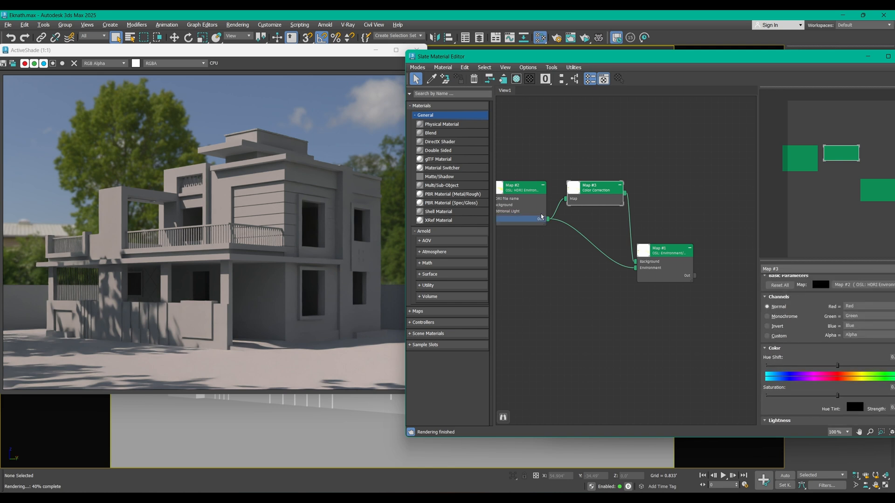
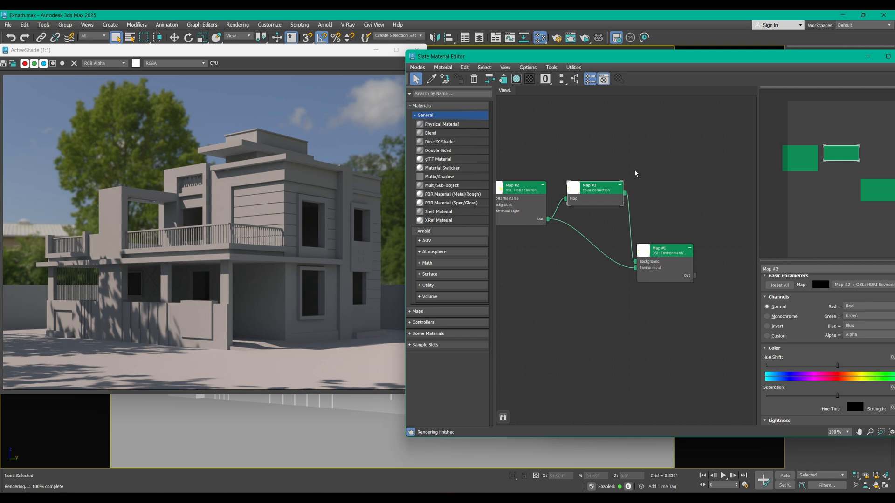
{"action": "left_click", "coordinate": [518, 210]}
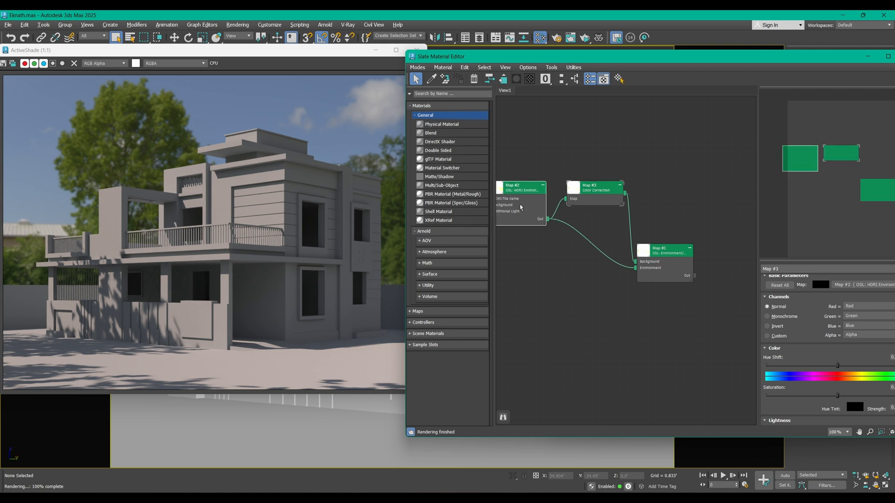
{"action": "left_click", "coordinate": [591, 200]}
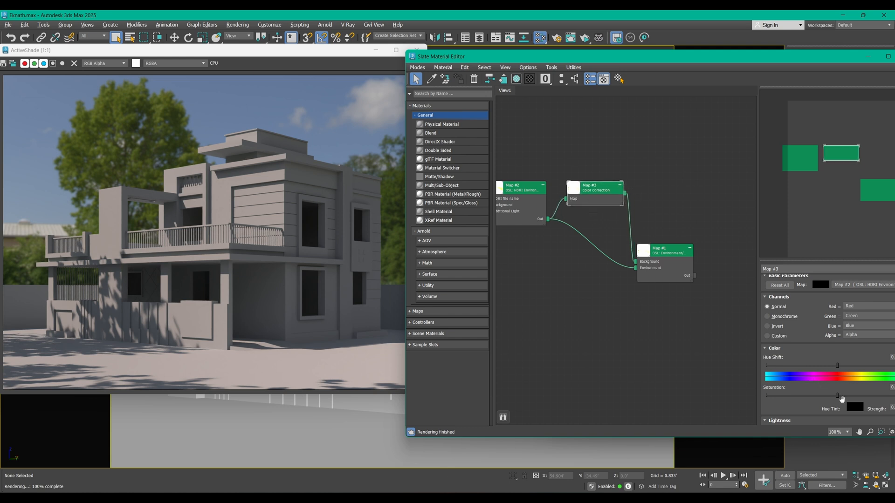
{"action": "left_click_drag", "start_coordinate": [838, 396], "coordinate": [842, 400]}
- Try an RGB gain of about 262.6 and a Gamma/Contrast of 0.89 on the Color Correction map
{"action": "scroll", "coordinate": [813, 373], "scroll_direction": "down", "scroll_amount": 3}
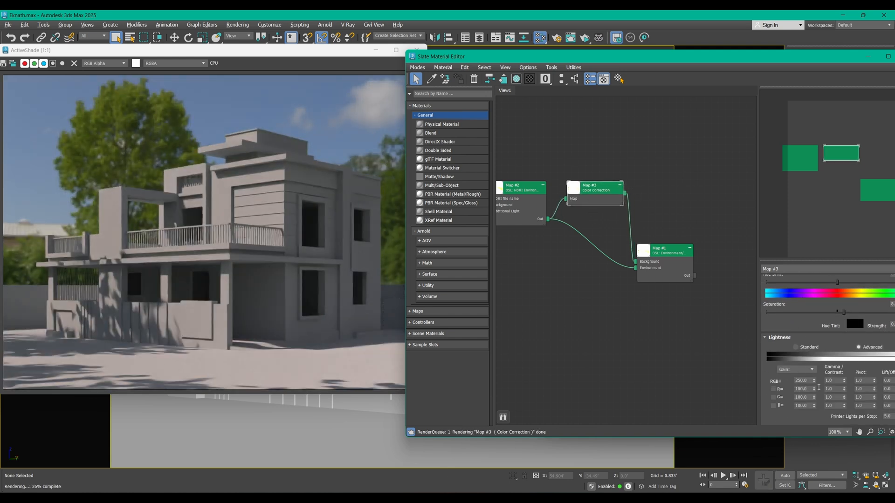
{"action": "left_click_drag", "start_coordinate": [815, 374], "coordinate": [815, 366]}
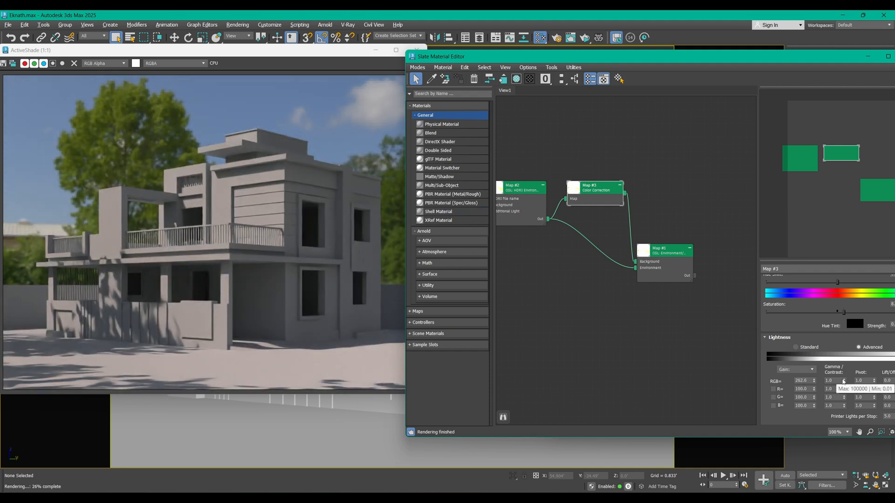
{"action": "left_click_drag", "start_coordinate": [844, 382], "coordinate": [844, 383]}
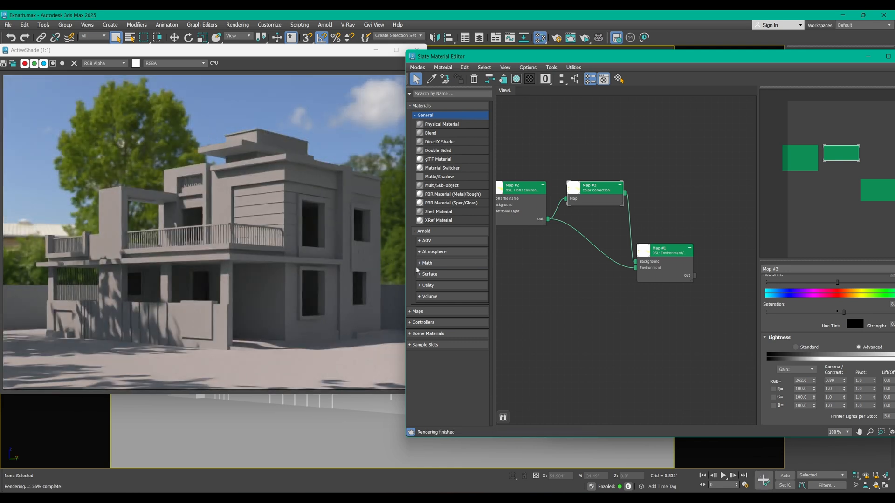
{"action": "middle_click_drag", "start_coordinate": [611, 294], "coordinate": [669, 312]}
{"action": "left_click_drag", "start_coordinate": [682, 59], "coordinate": [521, 72]}
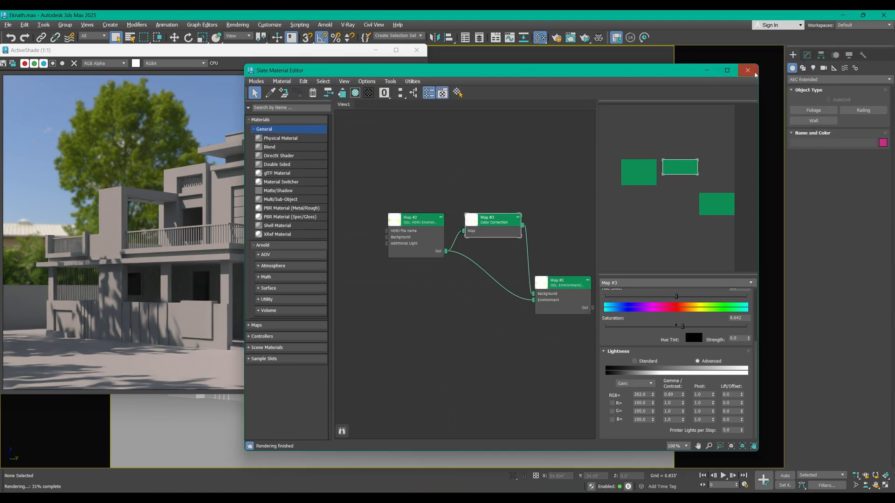
{"action": "left_click", "coordinate": [753, 73]}
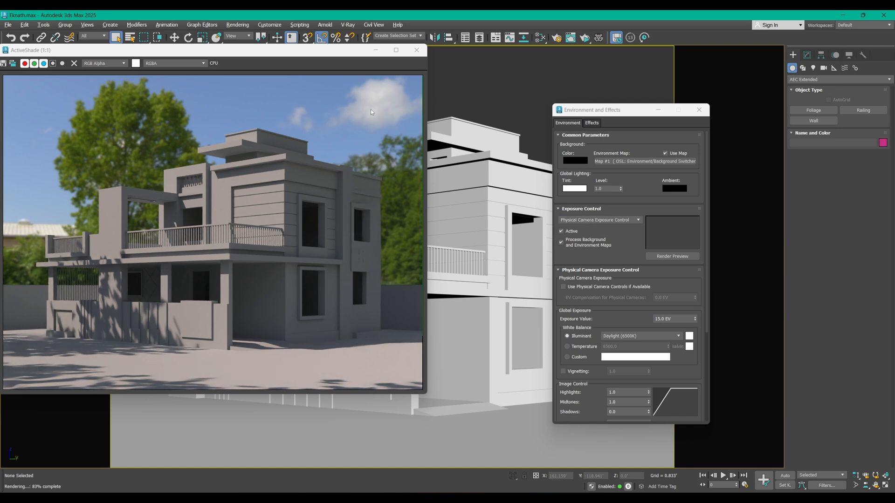
- Set the Color Correction's RGB gain to 150 and its RGB Gamma/Contrast to 1.0
{"action": "left_click", "coordinate": [540, 38]}
{"action": "middle_click_drag", "start_coordinate": [531, 268], "coordinate": [498, 263]}
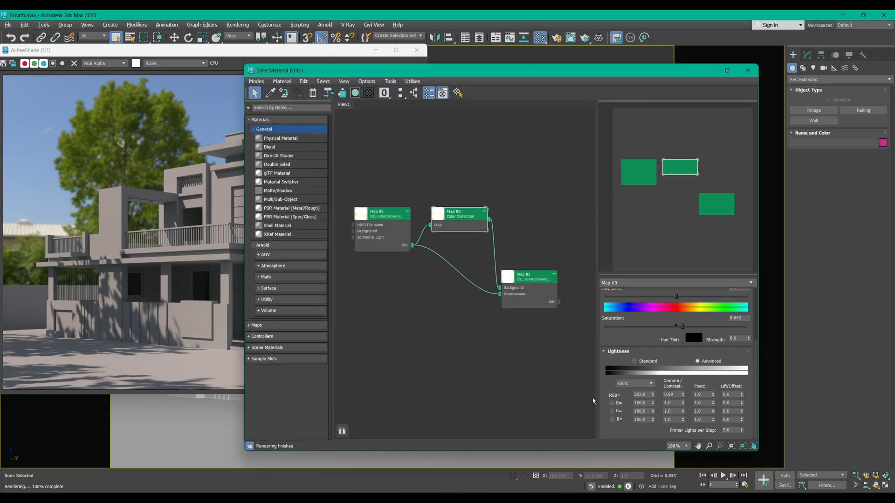
{"action": "left_click_drag", "start_coordinate": [647, 395], "coordinate": [419, 381]}
{"action": "type", "text": "150"}
{"action": "key", "text": "Return"}
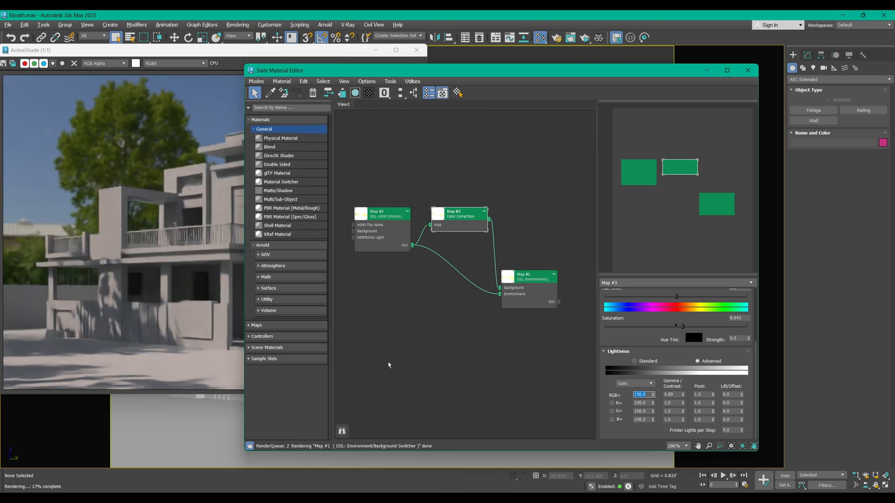
{"action": "key", "text": "Tab"}
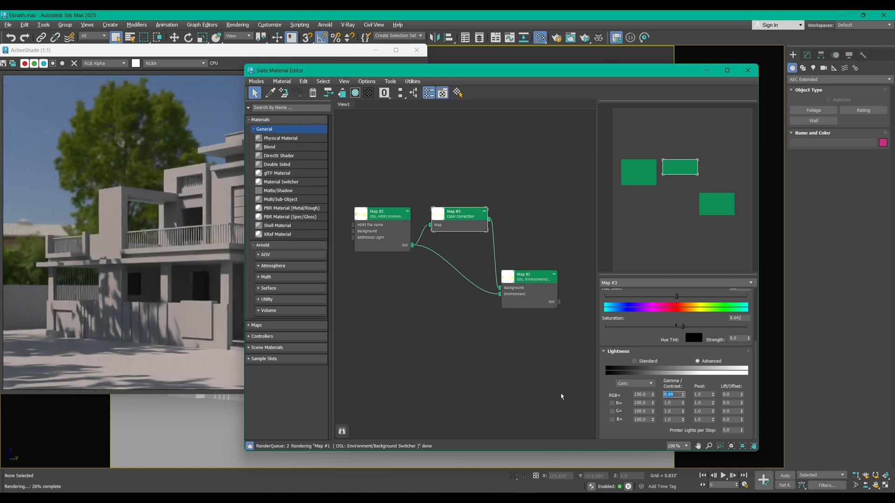
{"action": "type", "text": "1.0"}
{"action": "key", "text": "Return"}
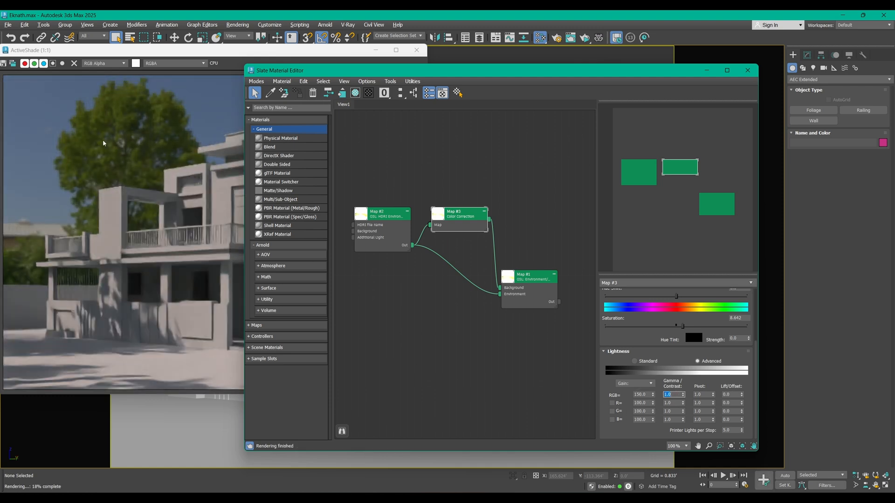
- Uncover the ActiveShade render, set the Color Correction's RGB gain to 200, and close the Slate Material Editor
{"action": "left_click_drag", "start_coordinate": [416, 67], "coordinate": [550, 64]}
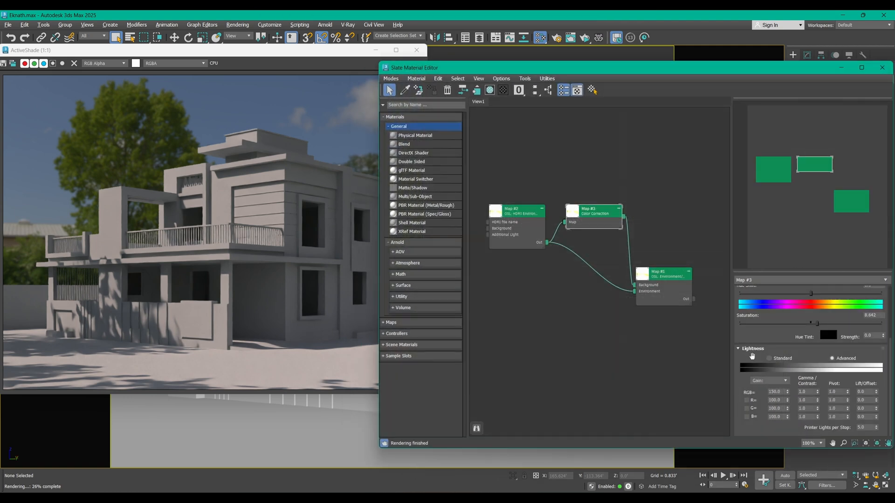
{"action": "left_click_drag", "start_coordinate": [783, 392], "coordinate": [683, 371]}
{"action": "type", "text": "200"}
{"action": "key", "text": "Return"}
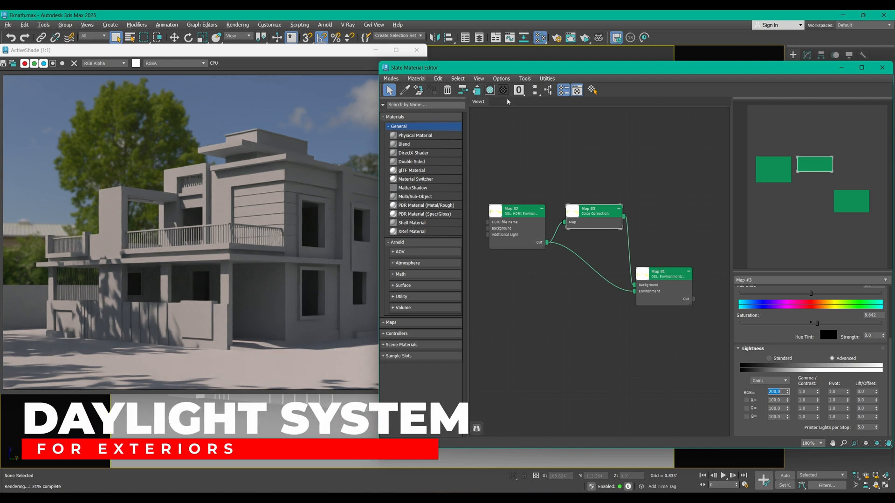
{"action": "left_click", "coordinate": [882, 67]}
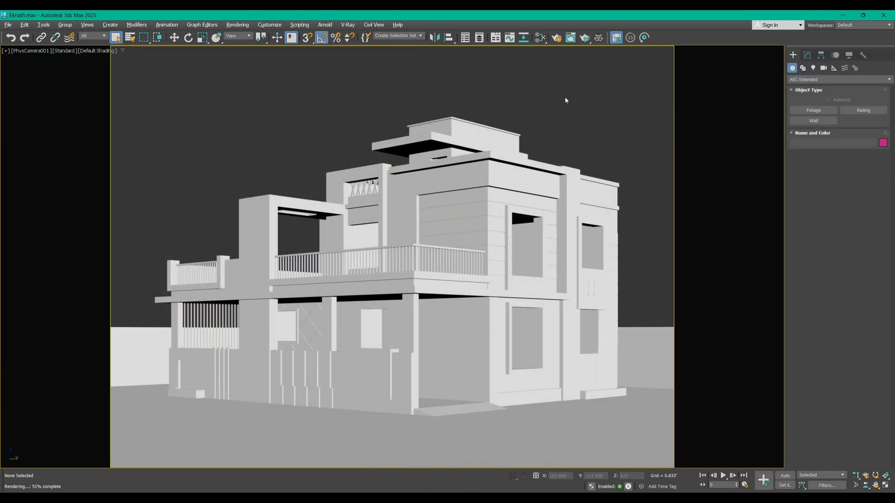
- Delete the HDRI Environment, Color Correction and Environment/Background Switcher nodes from the Slate Material Editor view
{"action": "key", "text": "m"}
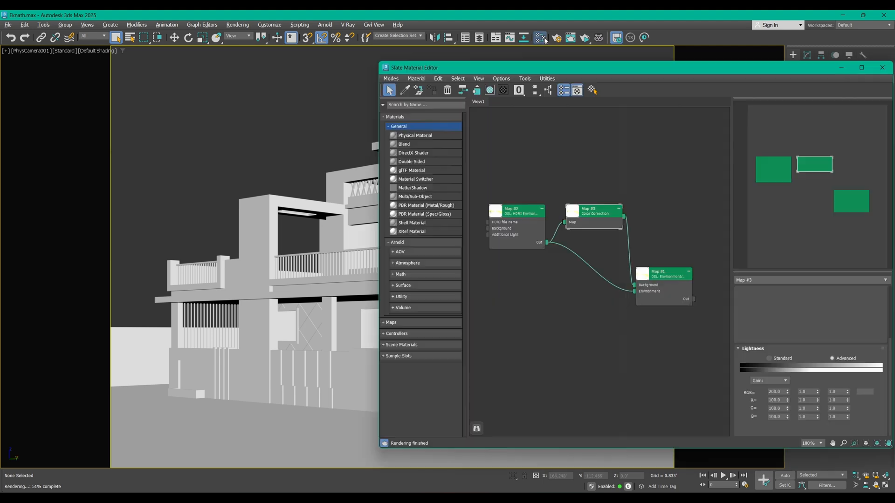
{"action": "left_click_drag", "start_coordinate": [674, 178], "coordinate": [501, 300]}
{"action": "key", "text": "Delete"}
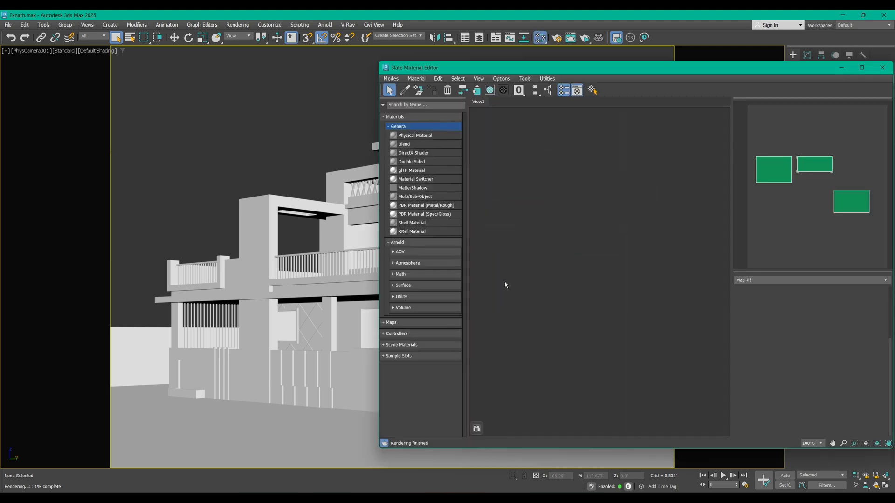
{"action": "left_click", "coordinate": [883, 68]}
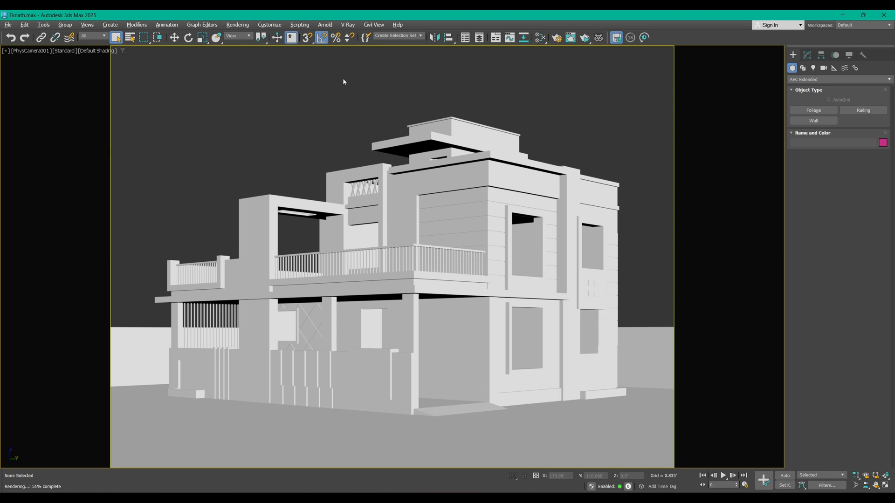
- Clear the scene's environment map and check the scene without it in a brief ActiveShade preview
{"action": "key", "text": "8"}
{"action": "right_click", "coordinate": [631, 162]}
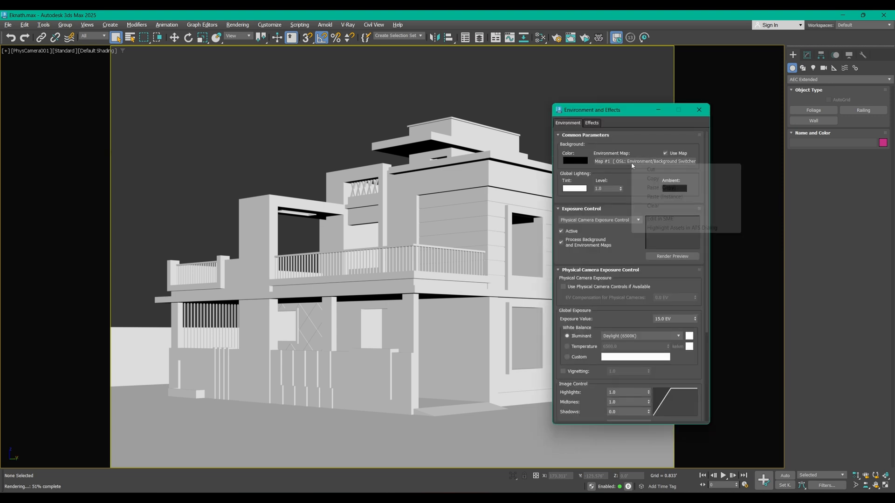
{"action": "left_click", "coordinate": [653, 206]}
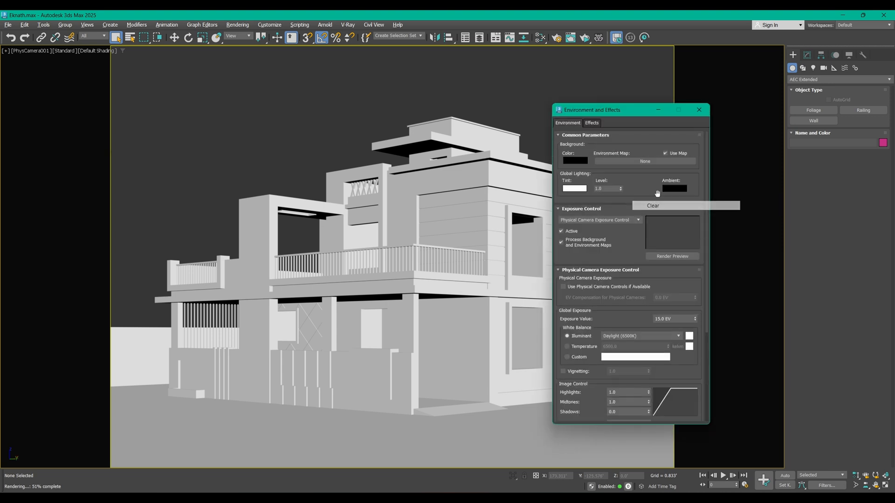
{"action": "left_click", "coordinate": [699, 111]}
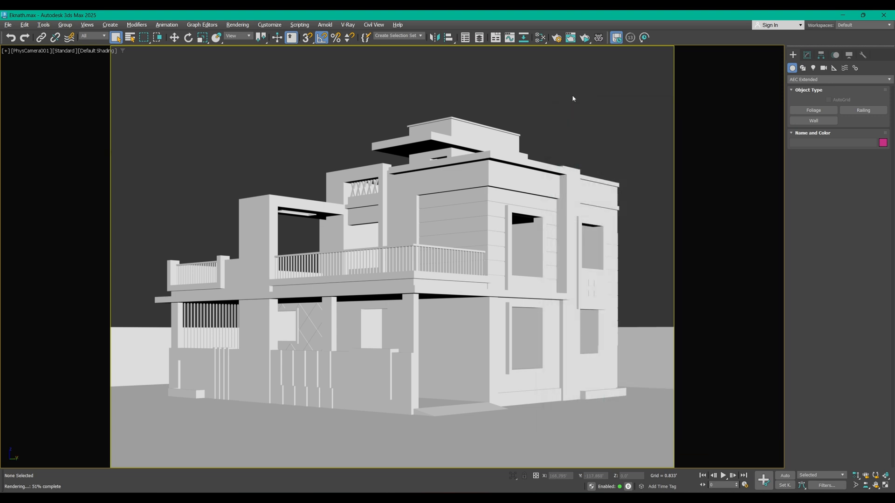
{"action": "left_click", "coordinate": [584, 37]}
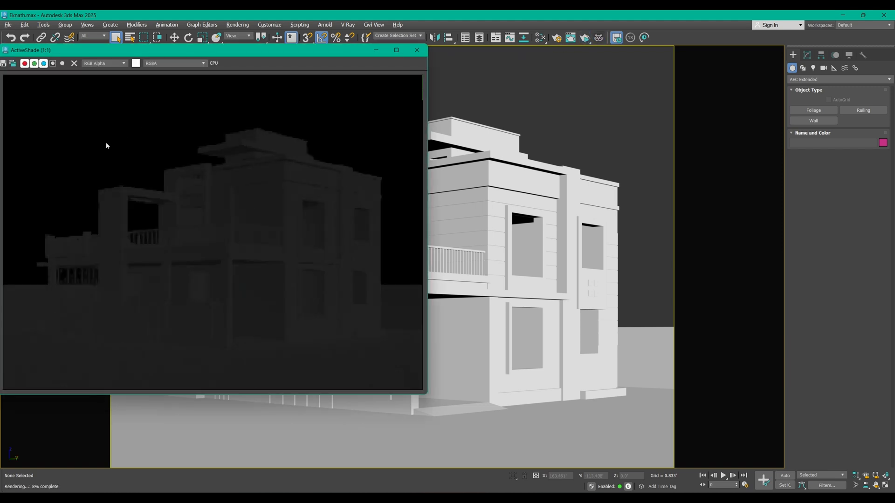
{"action": "left_click", "coordinate": [417, 49]}
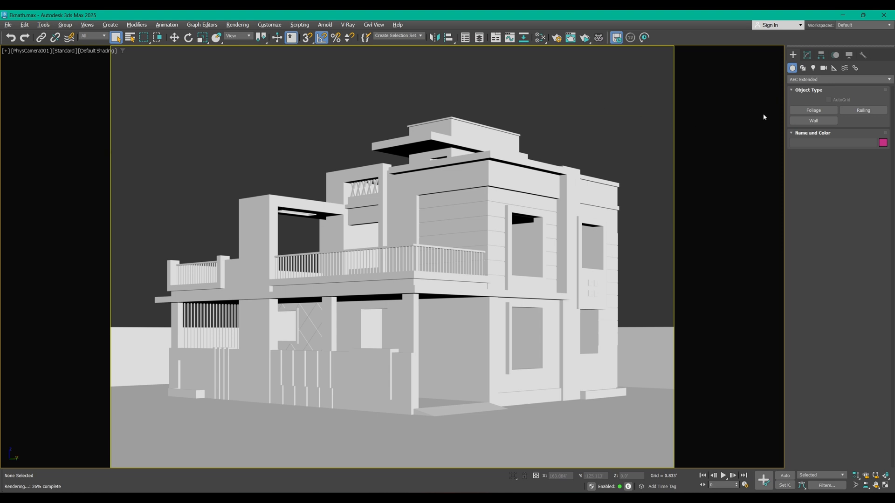
- Start a photometric Sun Positioner beside the house in the maximized Top view, with a compass radius of about 3.8'
{"action": "left_click", "coordinate": [813, 68]}
{"action": "key", "text": "alt+w"}
{"action": "left_click", "coordinate": [318, 191]}
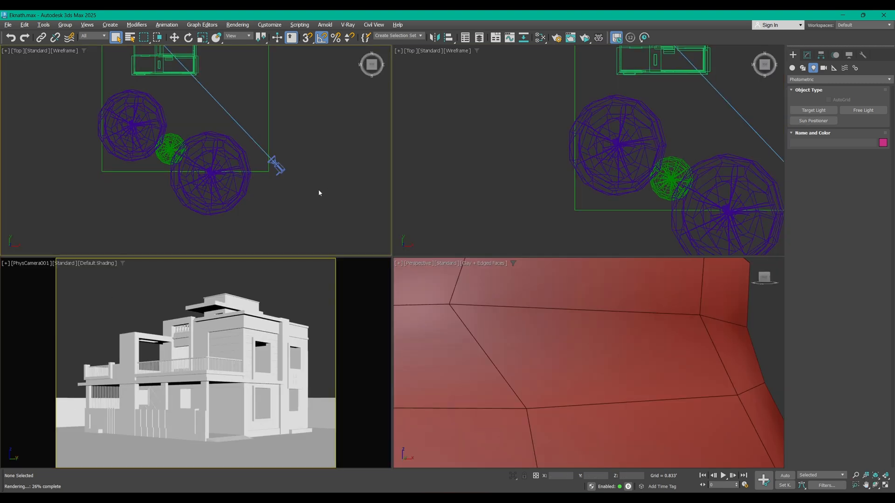
{"action": "key", "text": "alt+w"}
{"action": "scroll", "coordinate": [449, 236], "scroll_direction": "down", "scroll_amount": 2}
{"action": "middle_click_drag", "start_coordinate": [449, 236], "coordinate": [412, 334]}
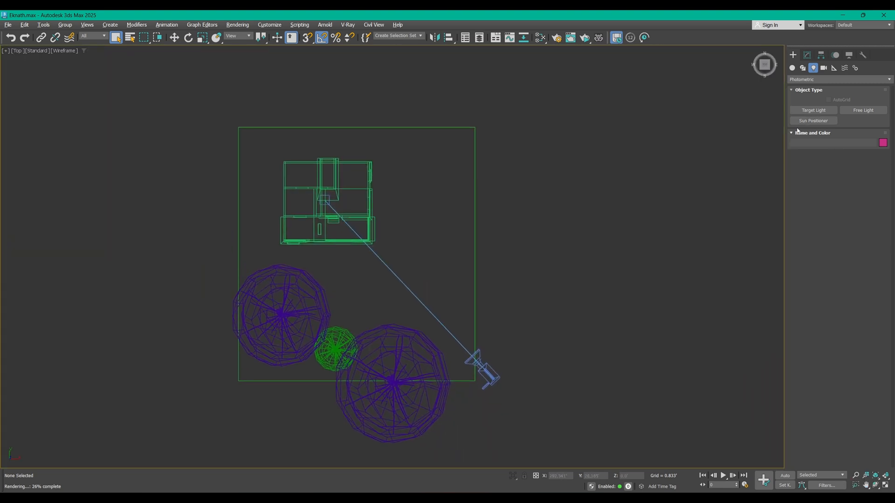
{"action": "left_click", "coordinate": [813, 120]}
{"action": "left_click_drag", "start_coordinate": [586, 230], "coordinate": [598, 225]}
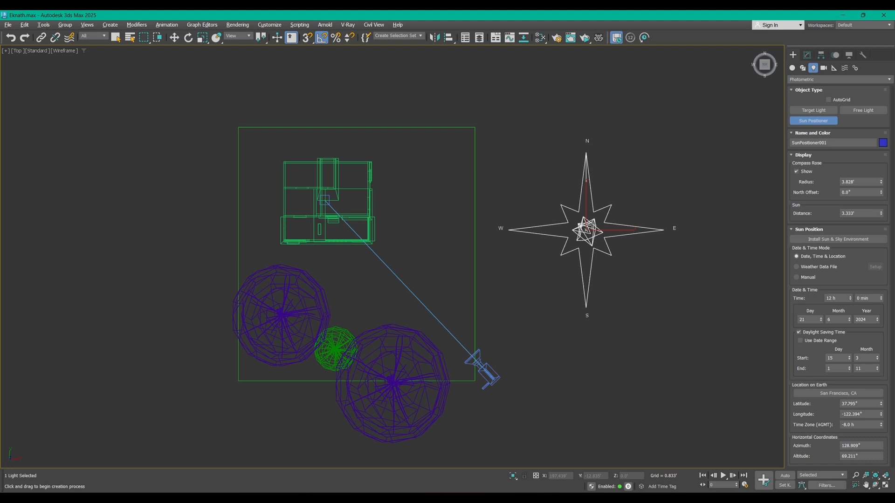
{"action": "left_click_drag", "start_coordinate": [589, 227], "coordinate": [614, 201]}
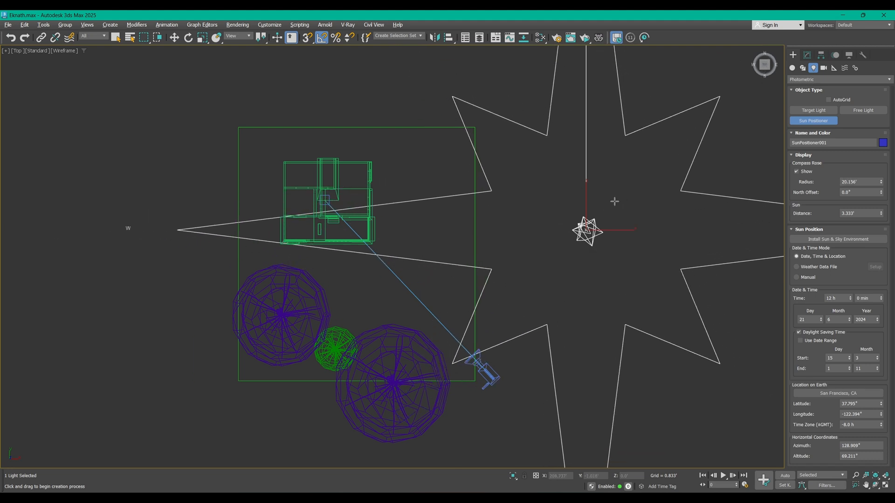
{"action": "left_click_drag", "start_coordinate": [614, 201], "coordinate": [590, 226]}
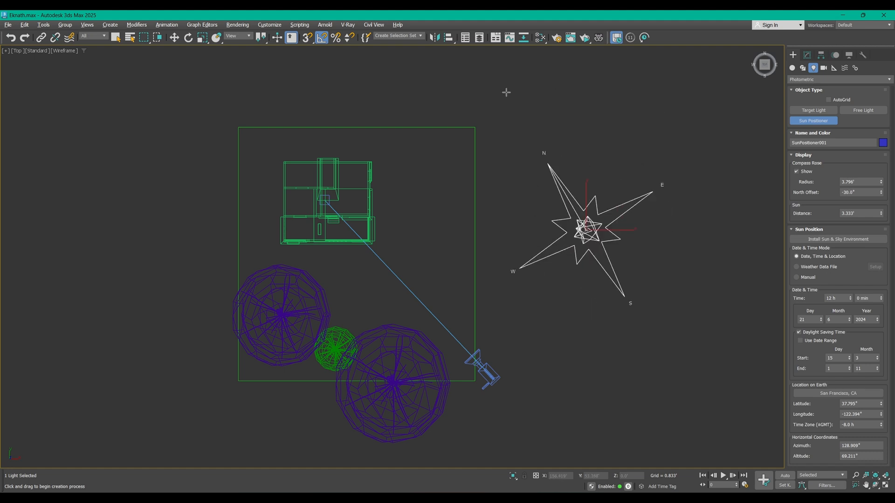
- Finish the Sun Positioner with a north offset of 0° and a sun distance of about 155.9'
{"action": "left_click", "coordinate": [583, 97]}
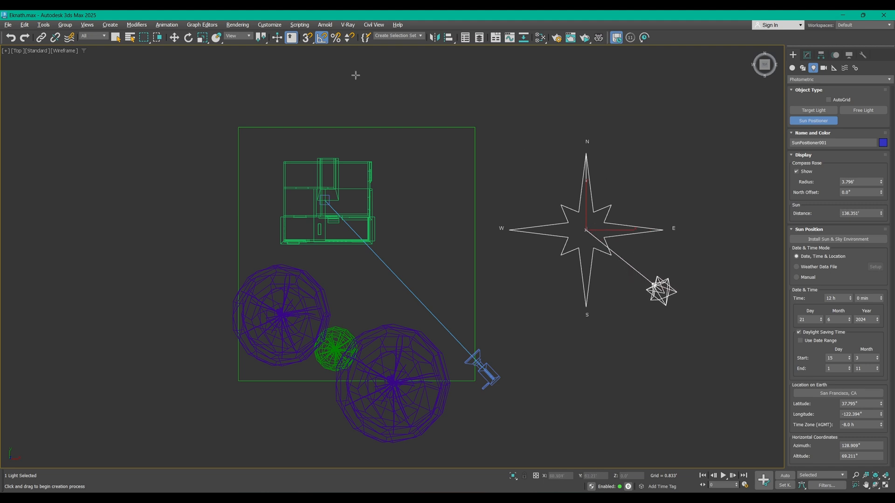
{"action": "left_click", "coordinate": [315, 66]}
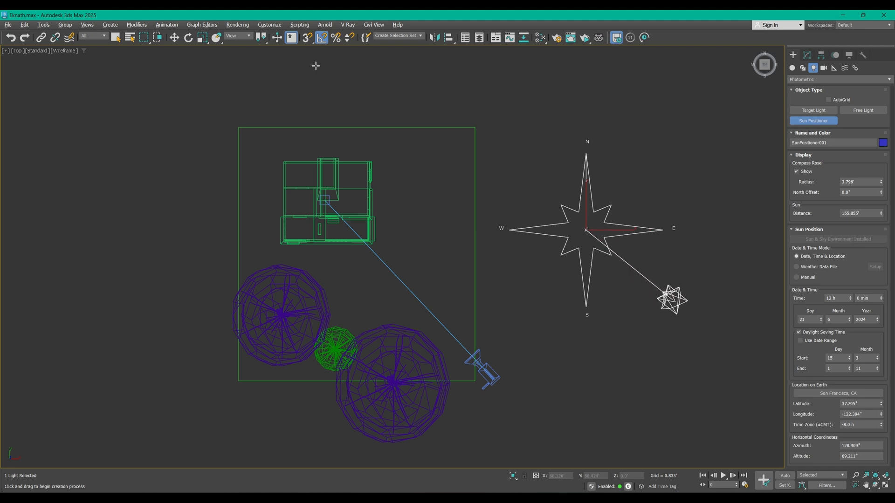
{"action": "right_click", "coordinate": [518, 181]}
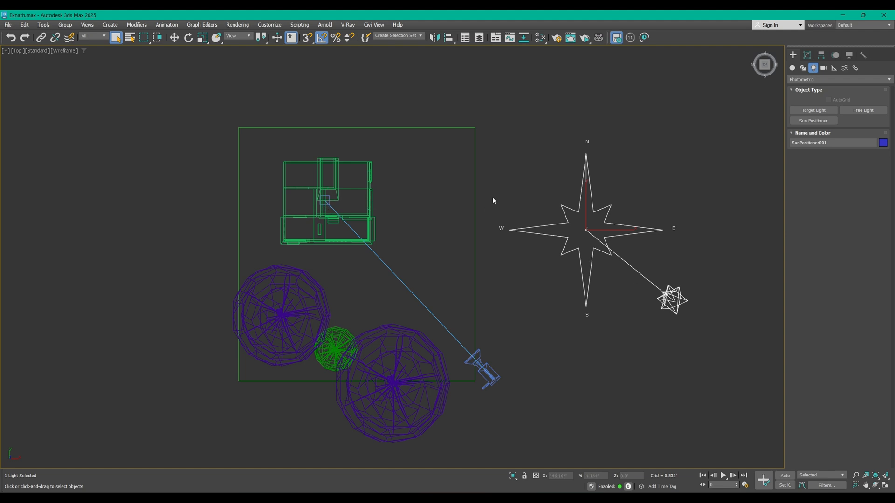
- Examine the Sun Positioner's placement relative to the house and trees in the Top and Front views
{"action": "scroll", "coordinate": [550, 303], "scroll_direction": "down", "scroll_amount": 3}
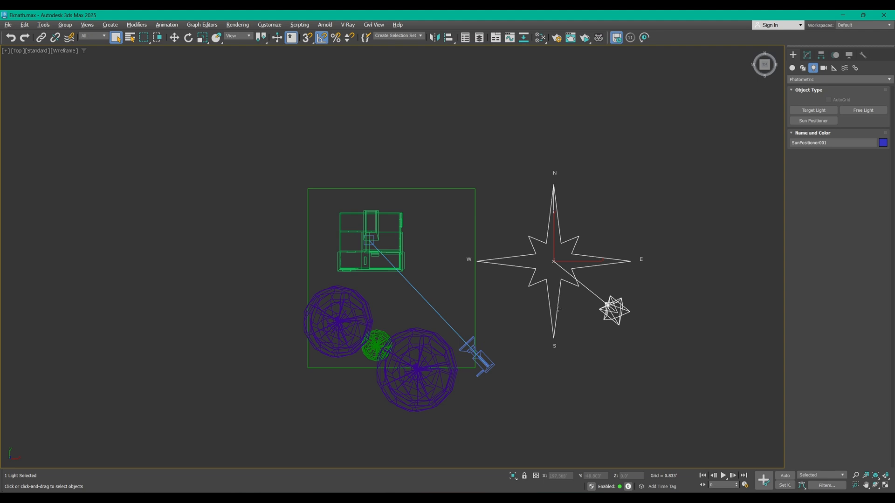
{"action": "key", "text": "alt+w"}
{"action": "right_click", "coordinate": [505, 193]}
{"action": "key", "text": "alt+w"}
{"action": "scroll", "coordinate": [512, 272], "scroll_direction": "down", "scroll_amount": 7}
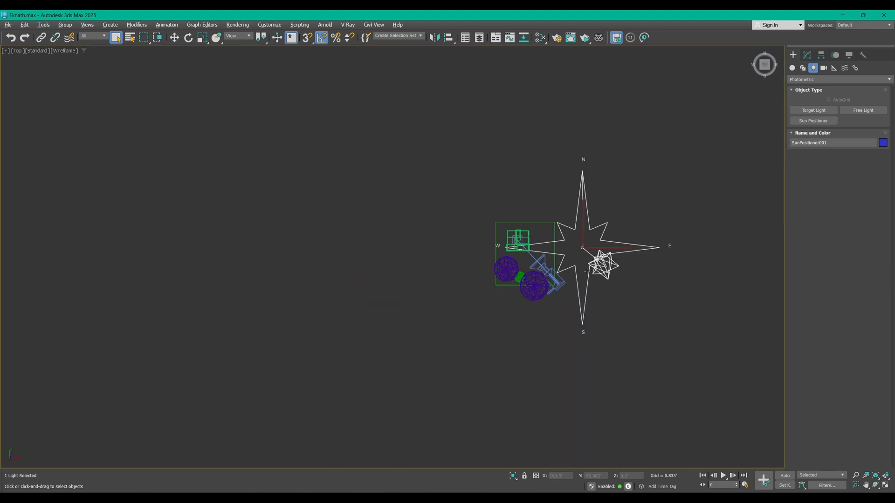
{"action": "middle_click_drag", "start_coordinate": [587, 272], "coordinate": [579, 287]}
{"action": "key", "text": "f"}
{"action": "scroll", "coordinate": [582, 289], "scroll_direction": "down", "scroll_amount": 7}
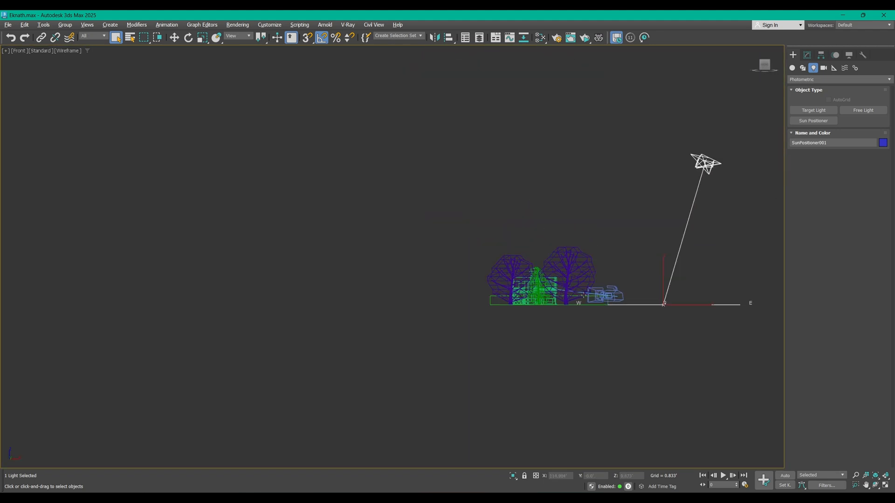
{"action": "middle_click_drag", "start_coordinate": [668, 240], "coordinate": [526, 281]}
{"action": "key", "text": "alt+w"}
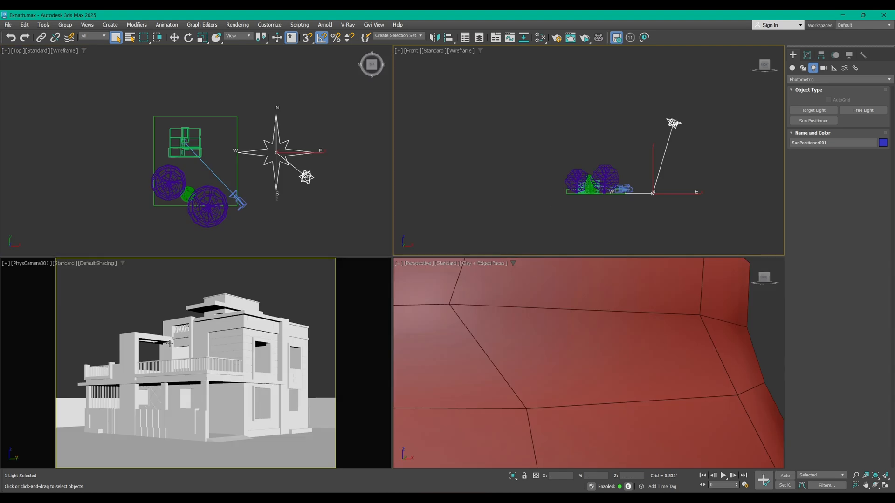
- Preview the Sun Positioner's lighting with an ActiveShade render of the maximized PhysCamera001 view
{"action": "right_click", "coordinate": [169, 344]}
{"action": "key", "text": "alt+w"}
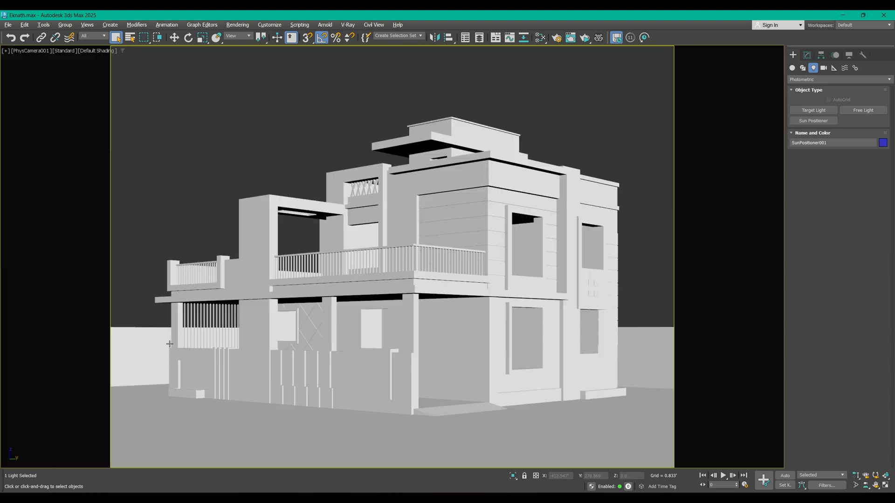
{"action": "left_click", "coordinate": [584, 38]}
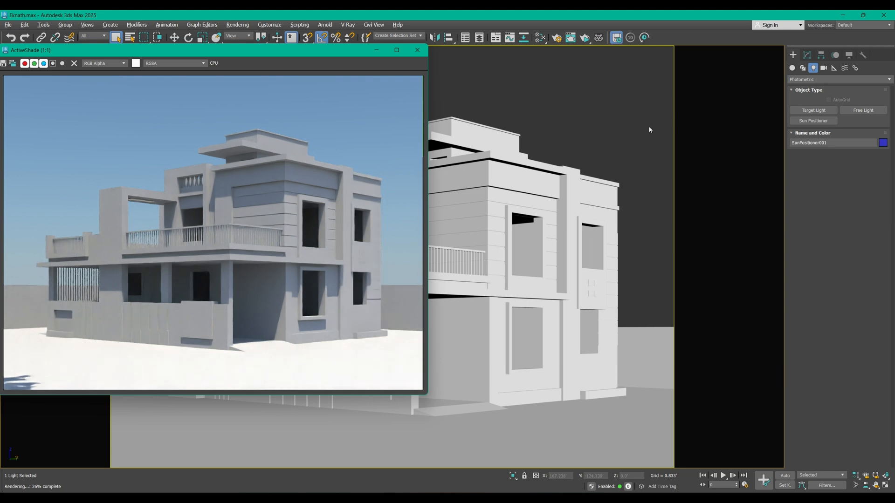
- Rotate the Sun Positioner -90° about Z in a Top view and restart the ActiveShade preview from the camera view
{"action": "left_click", "coordinate": [617, 174]}
{"action": "key", "text": "alt+w"}
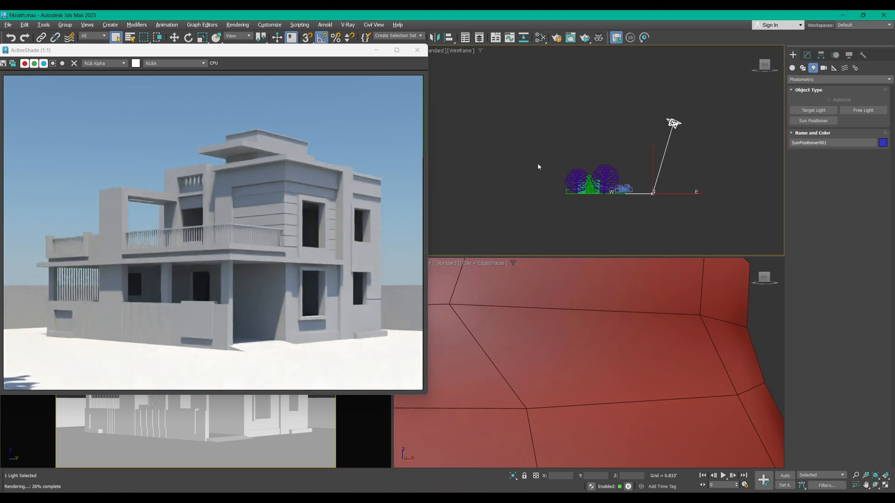
{"action": "key", "text": "t"}
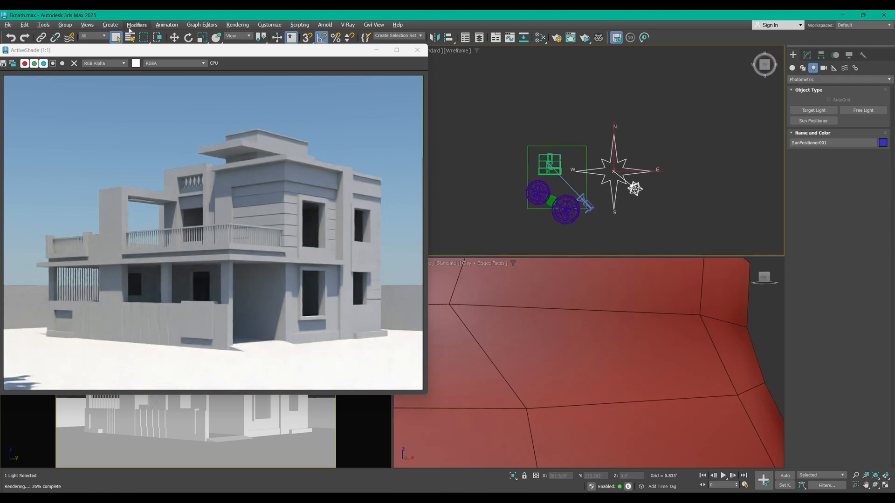
{"action": "key", "text": "e"}
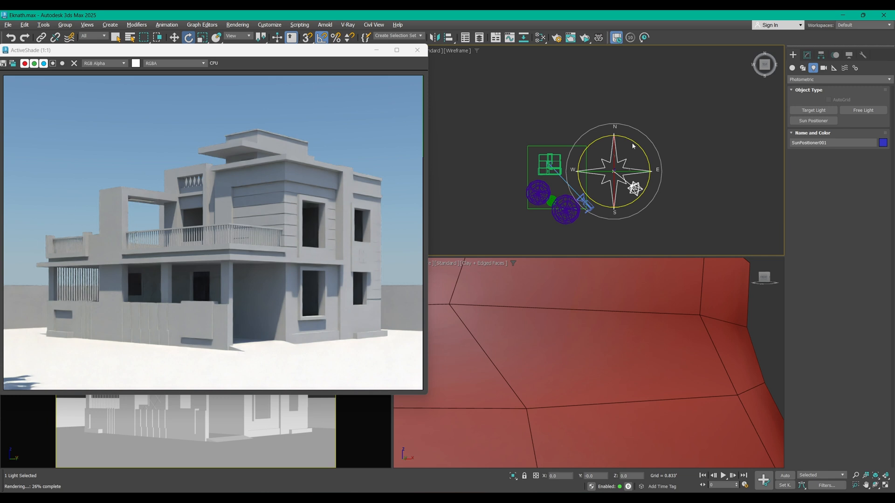
{"action": "left_click", "coordinate": [417, 50]}
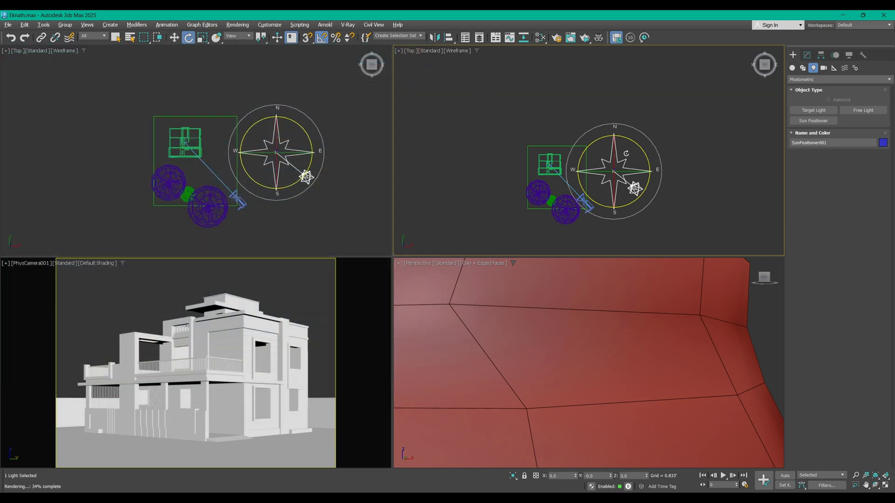
{"action": "left_click_drag", "start_coordinate": [627, 137], "coordinate": [659, 141]}
{"action": "right_click", "coordinate": [363, 282]}
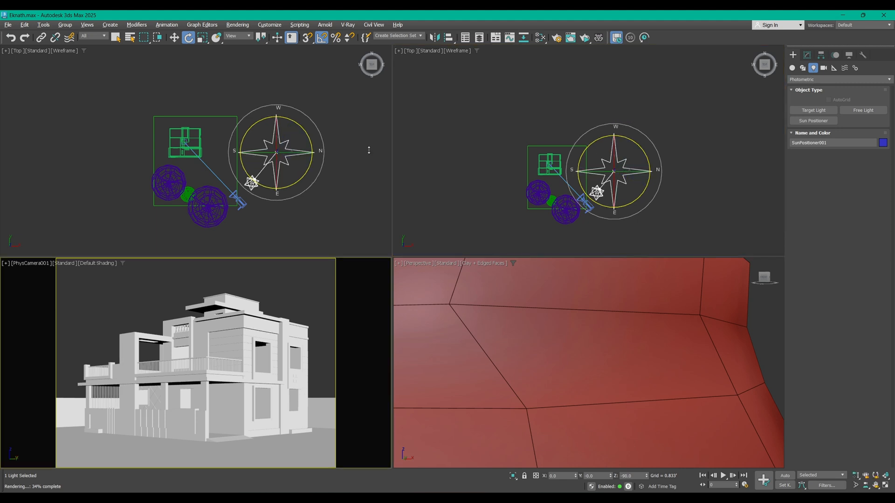
{"action": "left_click", "coordinate": [585, 38]}
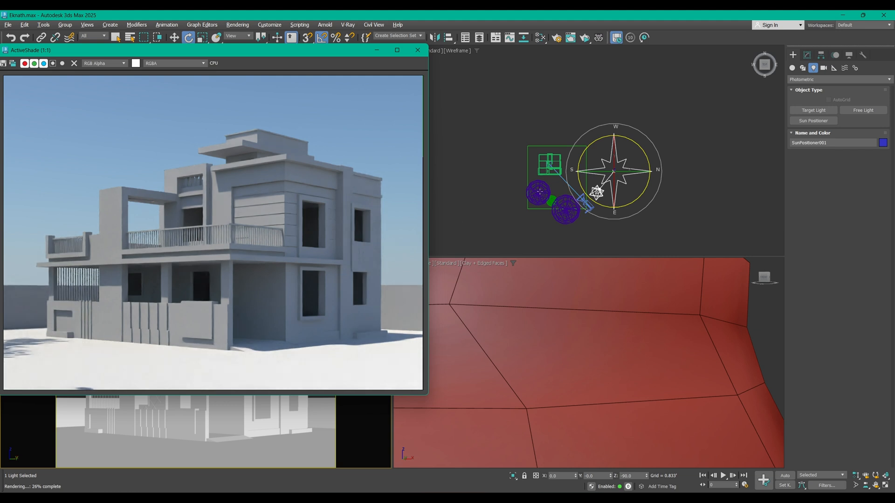
- Select the Sun Positioner again and show its modifiable parameters
{"action": "left_click", "coordinate": [605, 188]}
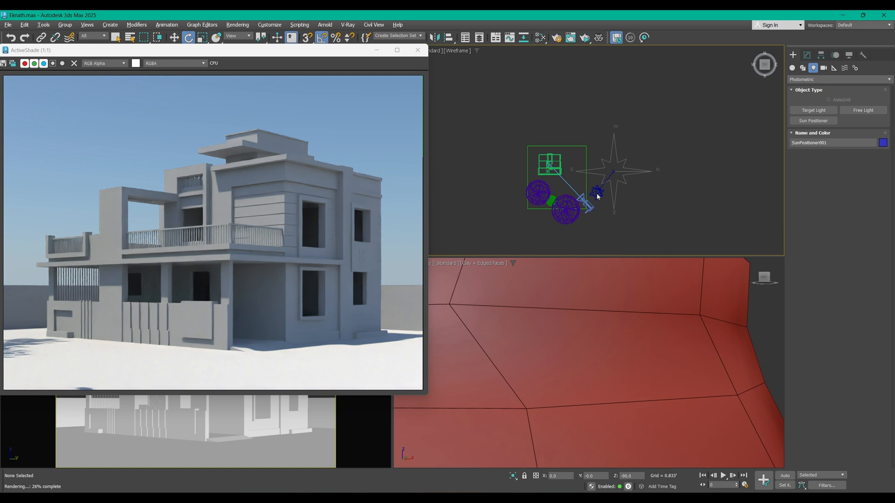
{"action": "left_click", "coordinate": [597, 192]}
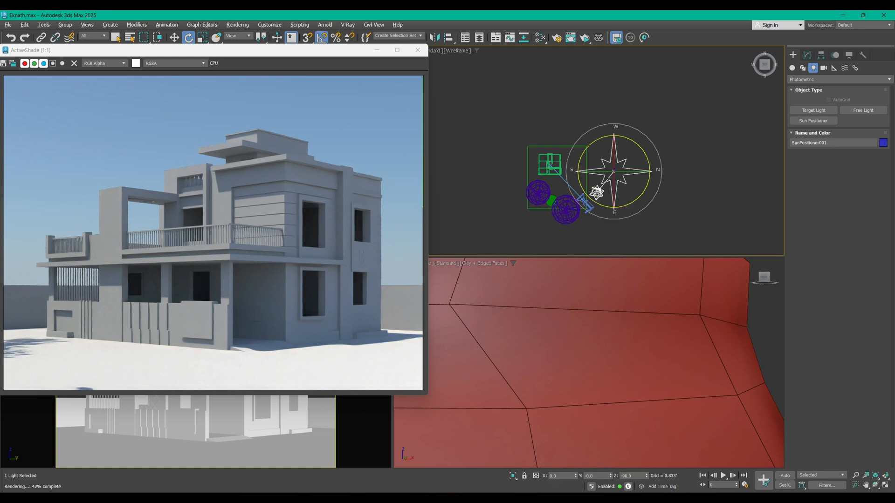
{"action": "left_click", "coordinate": [808, 55]}
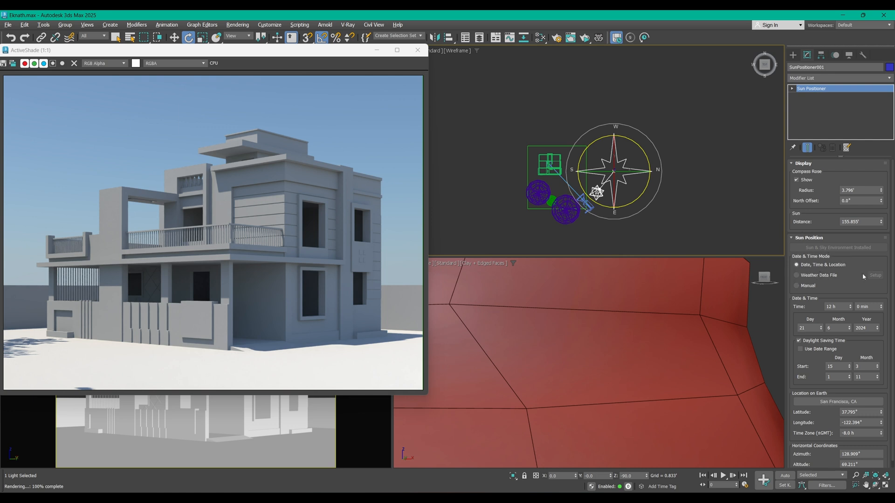
- Try the Sun Positioner's Manual mode with an azimuth of about 148.8° and an altitude of about 45°
{"action": "left_click", "coordinate": [796, 286]}
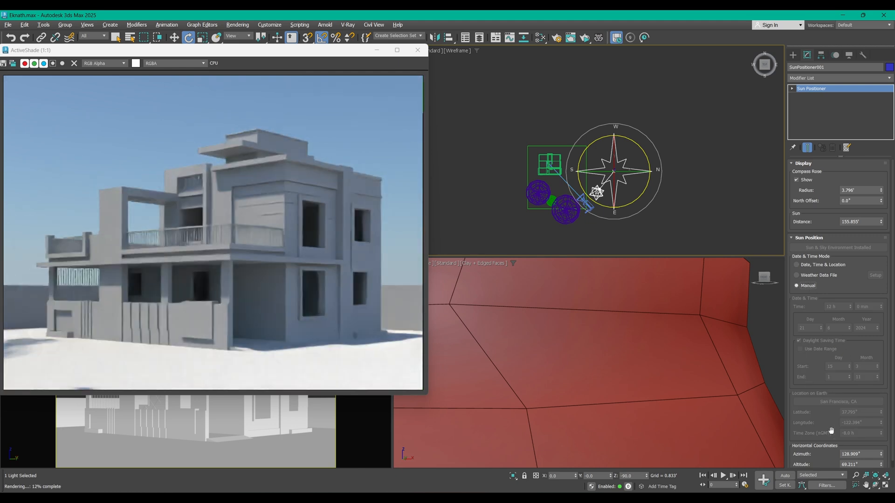
{"action": "left_click_drag", "start_coordinate": [881, 454], "coordinate": [884, 417]}
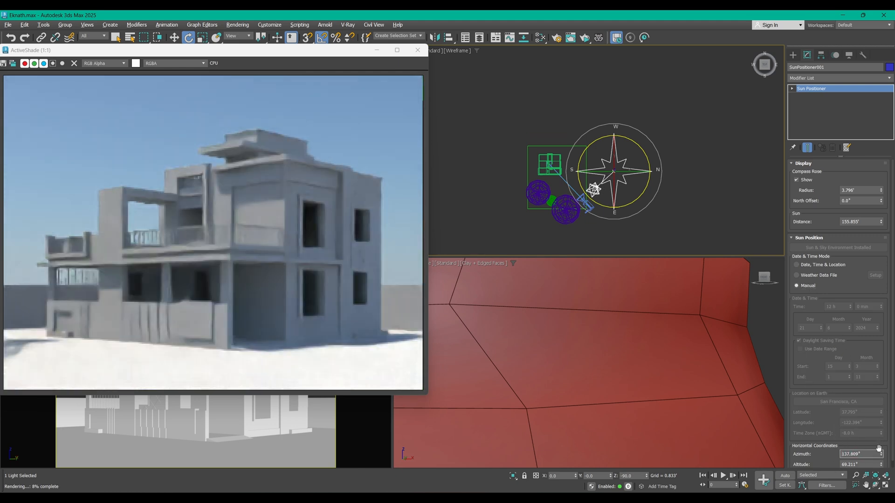
{"action": "left_click_drag", "start_coordinate": [881, 466], "coordinate": [877, 34]}
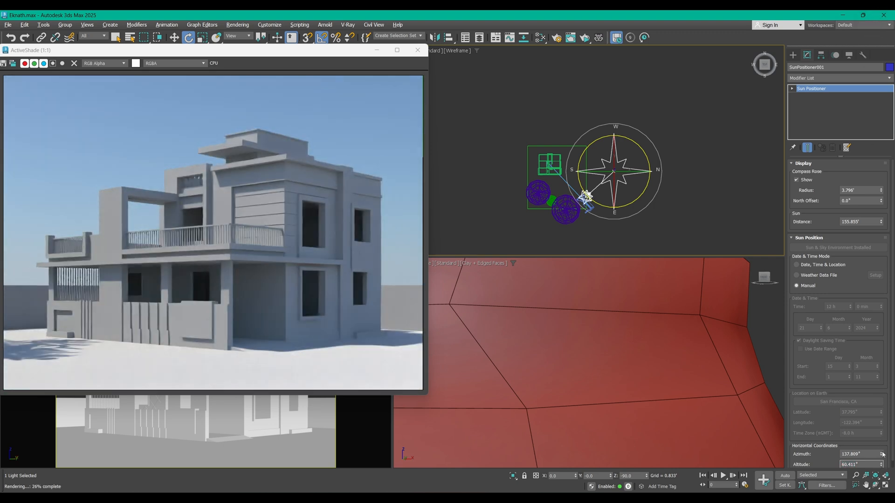
{"action": "left_click_drag", "start_coordinate": [881, 454], "coordinate": [878, 411]}
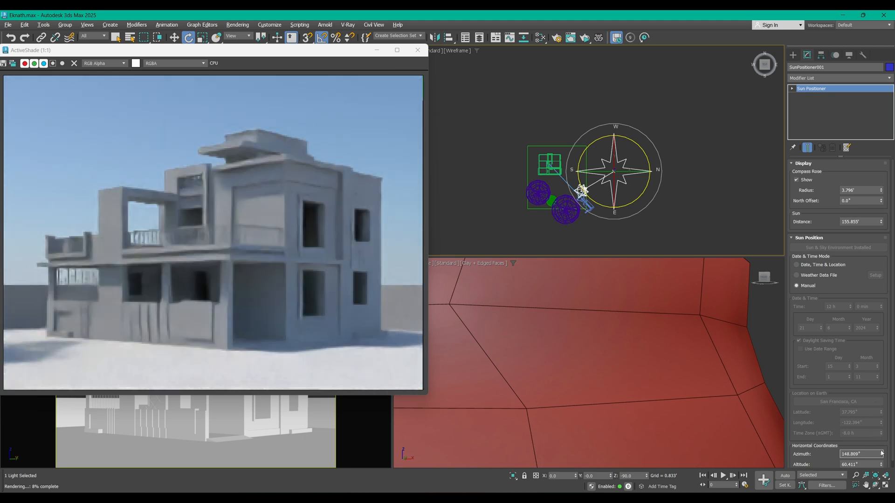
{"action": "mouse_move", "coordinate": [881, 465]}
{"action": "left_mouse_down"}
{"action": "mouse_move", "coordinate": [880, 479]}
{"action": "mouse_move", "coordinate": [873, 461]}
{"action": "mouse_move", "coordinate": [874, 480]}
{"action": "left_mouse_up"}
{"action": "left_click_drag", "start_coordinate": [851, 59], "coordinate": [851, 63]}
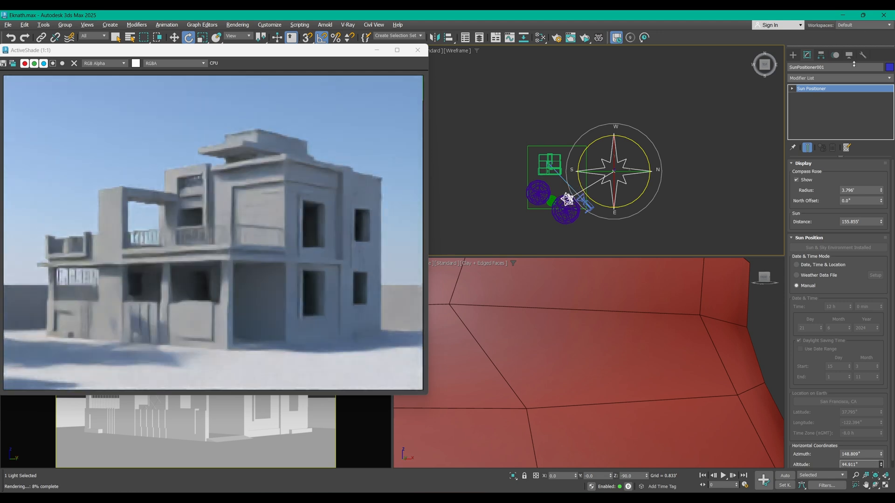
- Try a manual sun azimuth of about 135.1° with low altitudes of about 12° and 24.4°
{"action": "left_click_drag", "start_coordinate": [881, 454], "coordinate": [872, 29]}
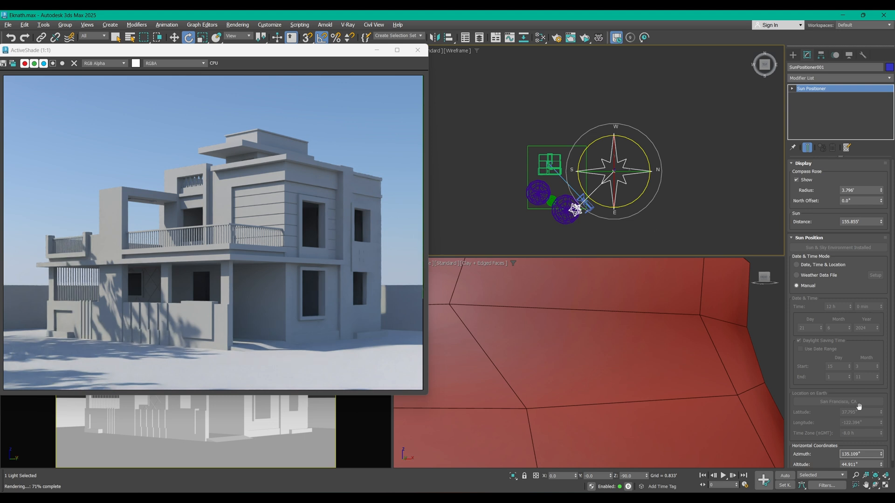
{"action": "left_click_drag", "start_coordinate": [880, 464], "coordinate": [851, 134]}
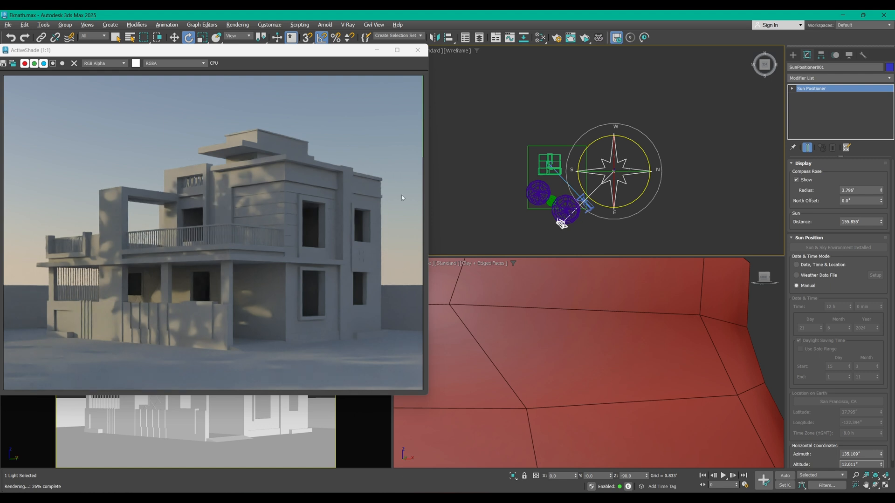
{"action": "left_click", "coordinate": [880, 466]}
{"action": "left_click_drag", "start_coordinate": [880, 464], "coordinate": [877, 417]}
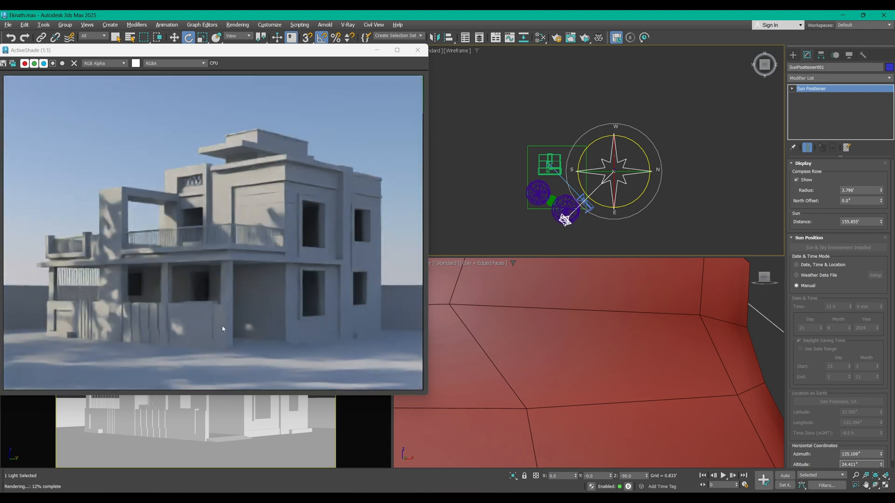
- Switch the sun to Date, Time & Location mode and set the day to 10 and the year to 2023
{"action": "left_click", "coordinate": [804, 265]}
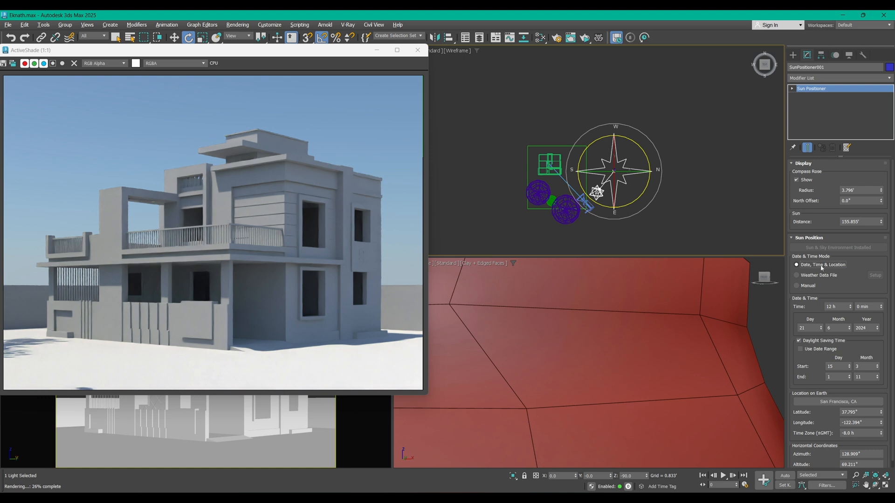
{"action": "left_click", "coordinate": [803, 328]}
{"action": "type", "text": "10"}
{"action": "key", "text": "Tab"}
{"action": "key", "text": "Tab"}
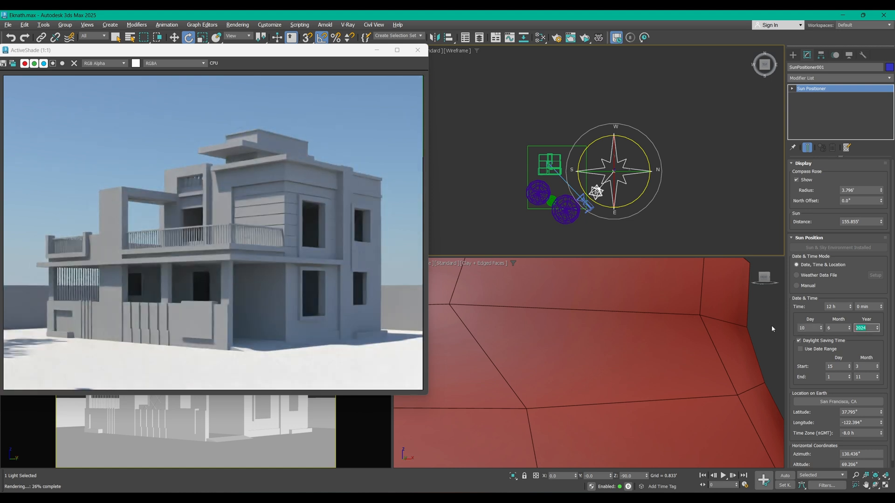
{"action": "type", "text": "2023"}
{"action": "key", "text": "Return"}
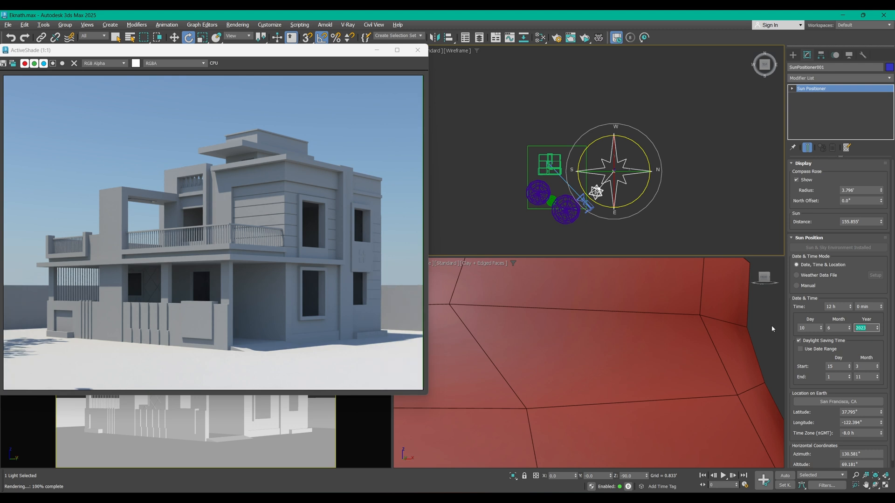
- Set the Sun Positioner's location on Earth to Kolkata, India, using the Asia map
{"action": "left_click", "coordinate": [830, 402]}
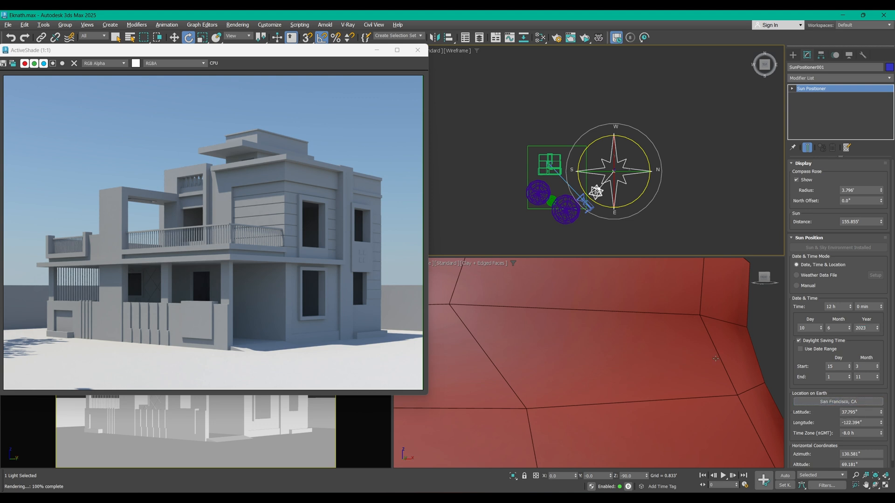
{"action": "left_click", "coordinate": [822, 403]}
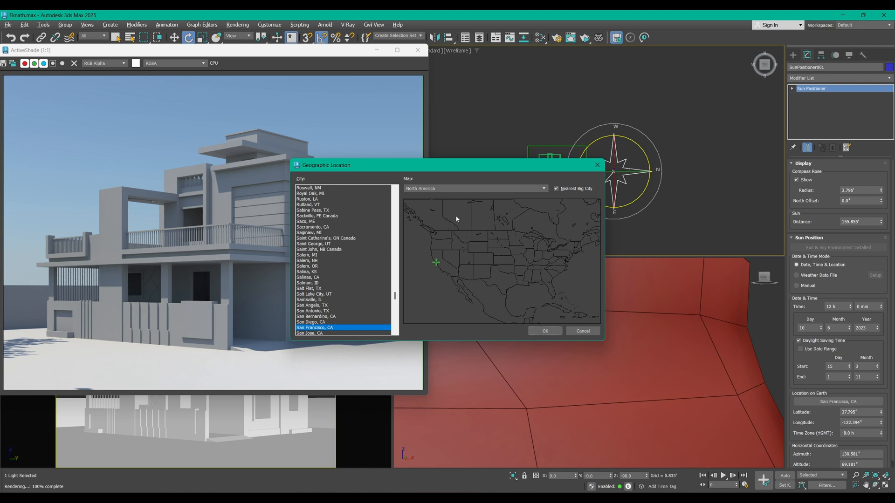
{"action": "left_click", "coordinate": [431, 189]}
{"action": "left_click", "coordinate": [414, 212]}
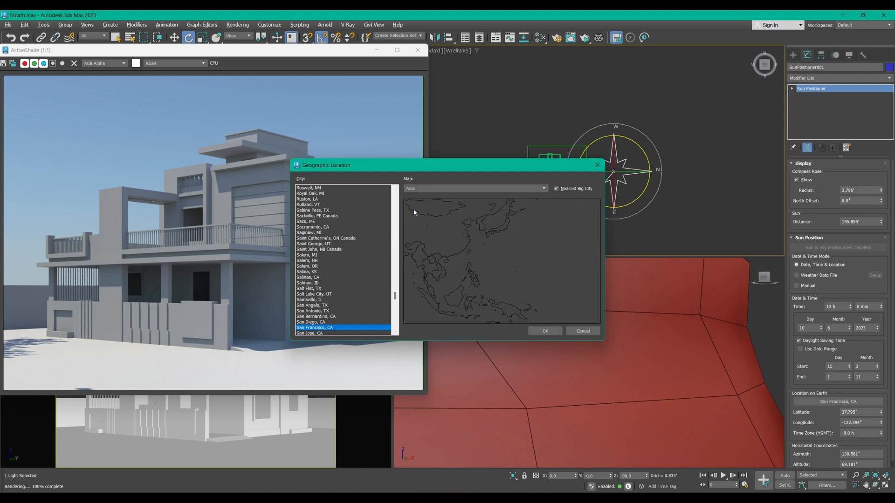
{"action": "left_click", "coordinate": [327, 236]}
{"action": "scroll", "coordinate": [328, 240], "scroll_direction": "down", "scroll_amount": 5}
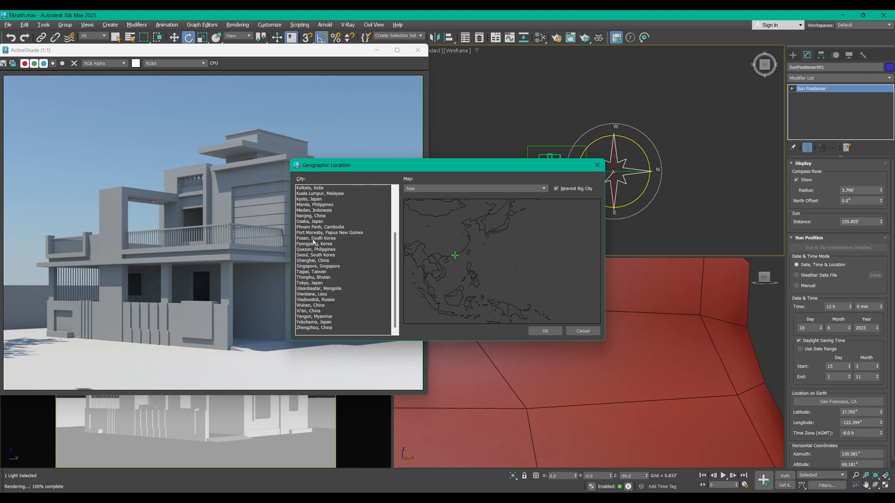
{"action": "scroll", "coordinate": [311, 201], "scroll_direction": "up", "scroll_amount": 1}
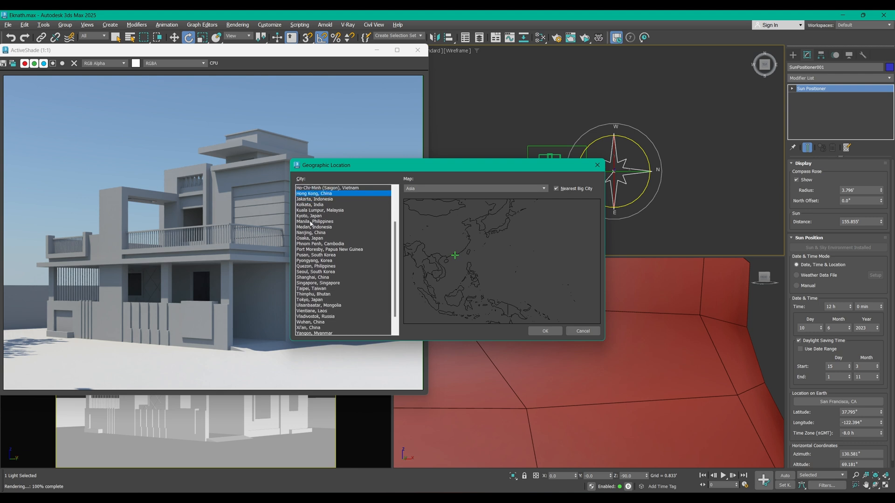
{"action": "left_click", "coordinate": [318, 204]}
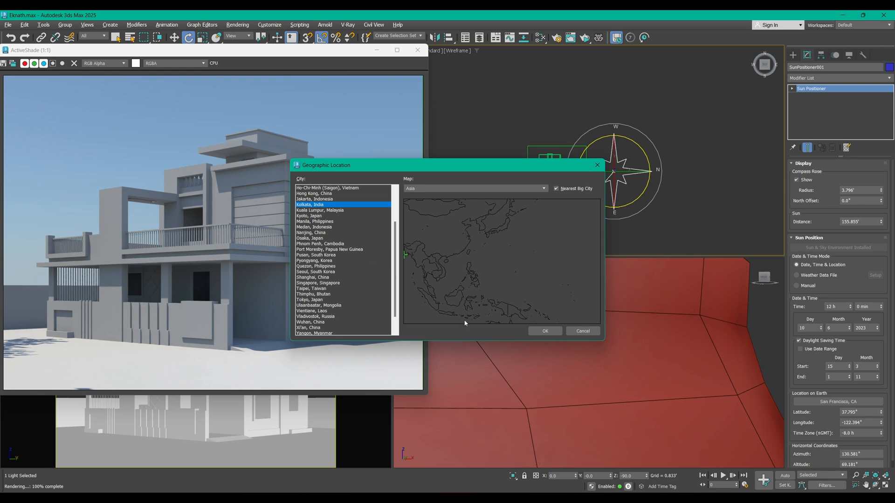
{"action": "left_click", "coordinate": [548, 332]}
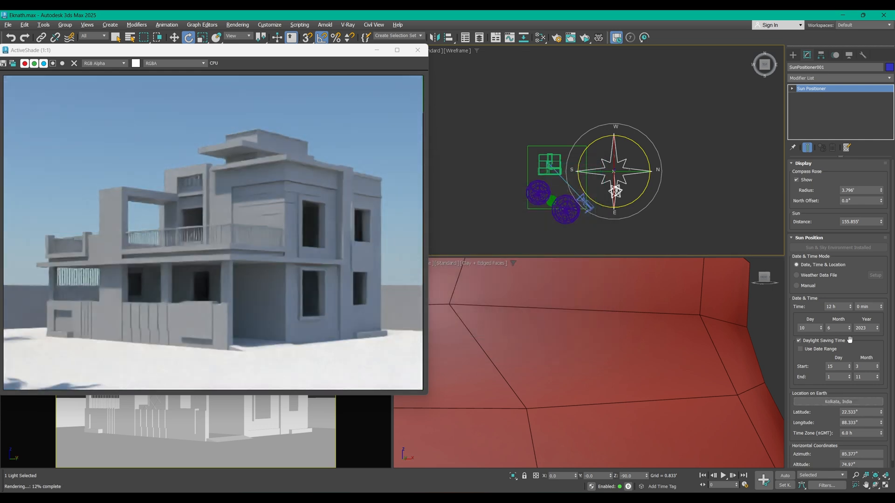
- Increase the Sun Positioner's sun distance to about 194.27'
{"action": "scroll", "coordinate": [832, 394], "scroll_direction": "down", "scroll_amount": 1}
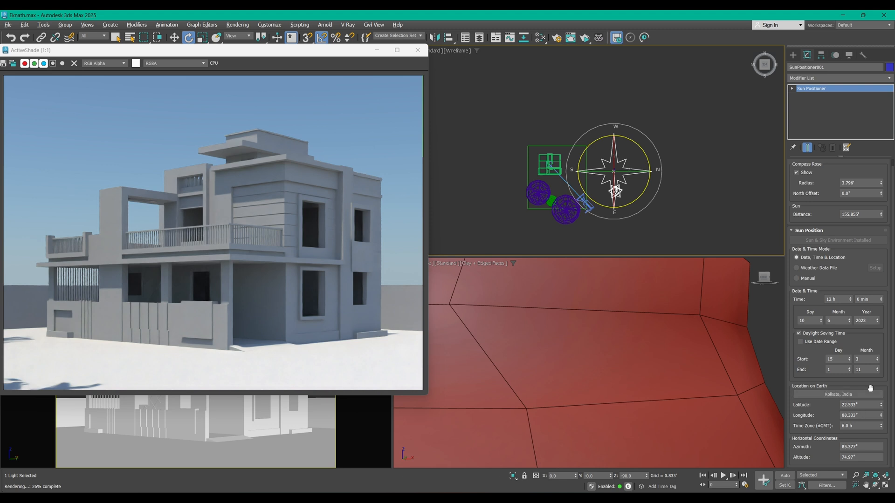
{"action": "left_click", "coordinate": [850, 405]}
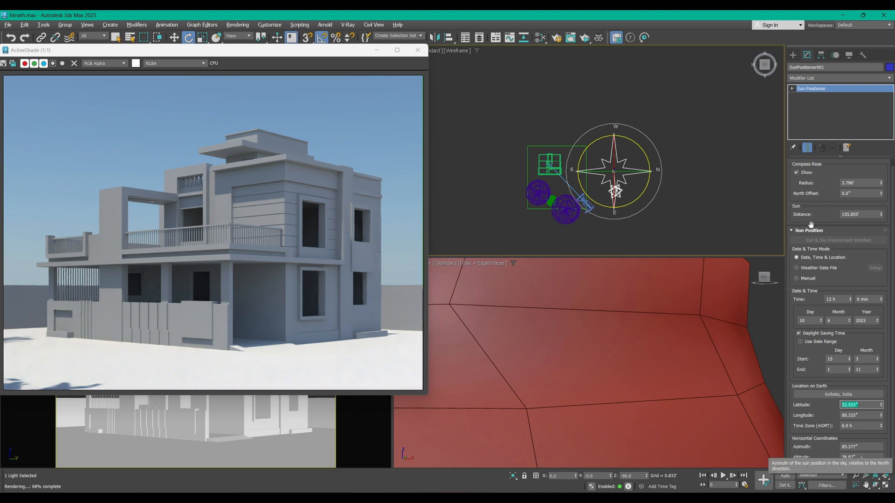
{"action": "scroll", "coordinate": [820, 212], "scroll_direction": "up", "scroll_amount": 1}
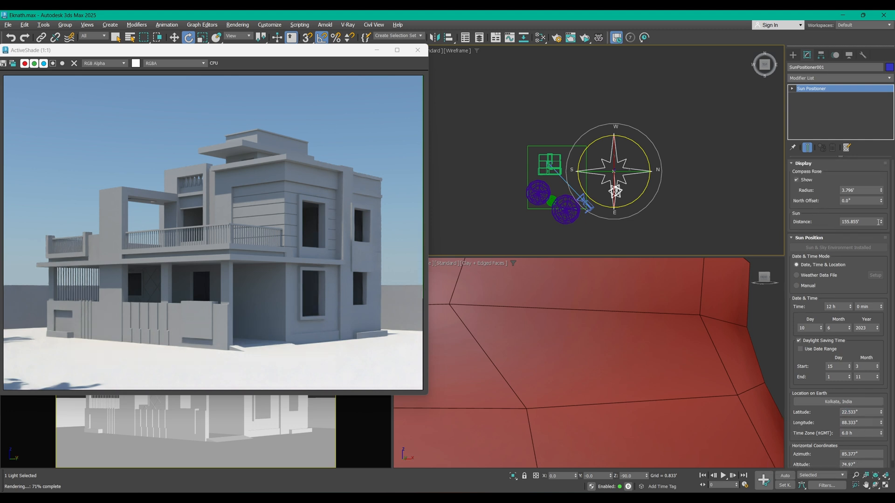
{"action": "left_click_drag", "start_coordinate": [881, 222], "coordinate": [876, 457]}
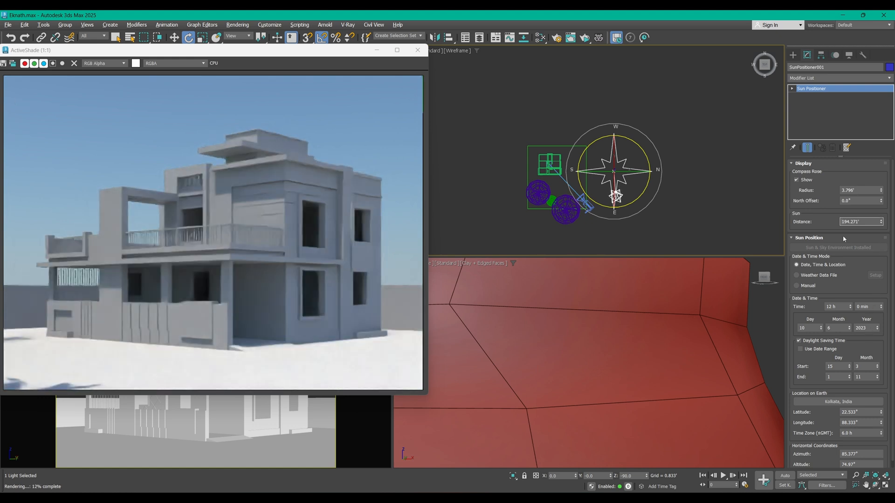
- Set the Sun Positioner's year to 2025 and its day to 5
{"action": "double_click", "coordinate": [843, 307]}
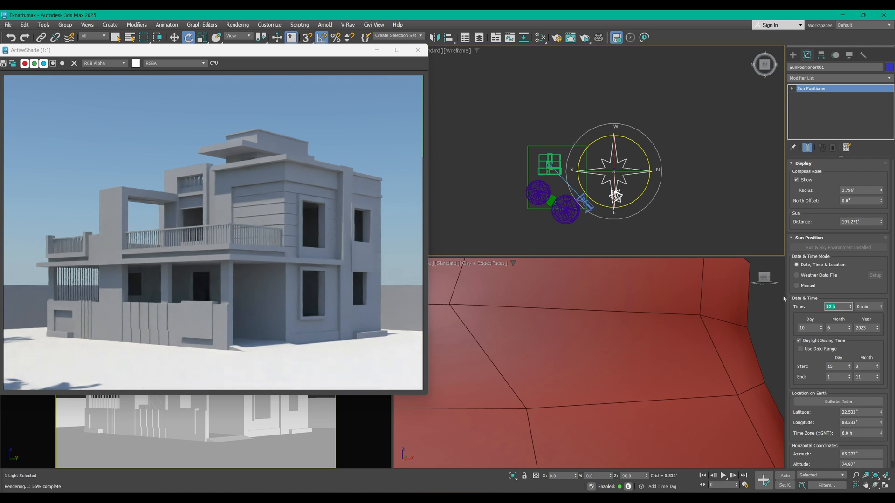
{"action": "double_click", "coordinate": [863, 328]}
{"action": "type", "text": "202"}
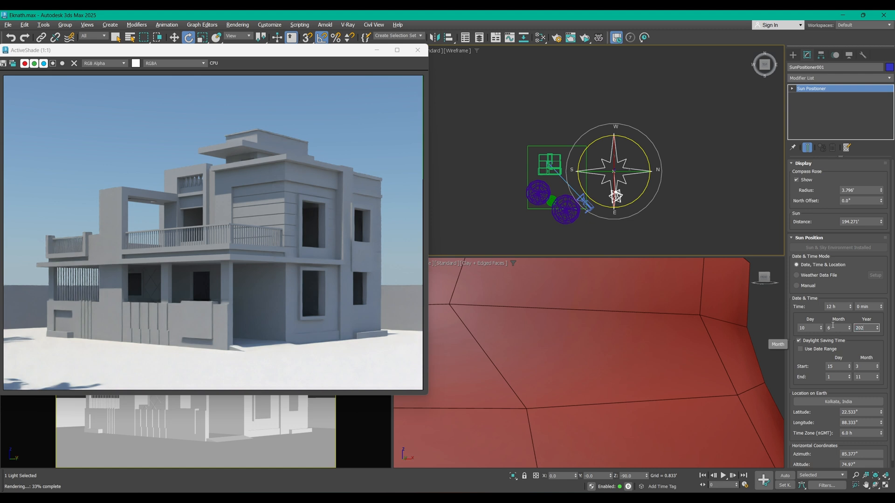
{"action": "type", "text": "5"}
{"action": "key", "text": "Return"}
{"action": "left_click_drag", "start_coordinate": [809, 328], "coordinate": [776, 329]}
{"action": "type", "text": "5"}
{"action": "key", "text": "Return"}
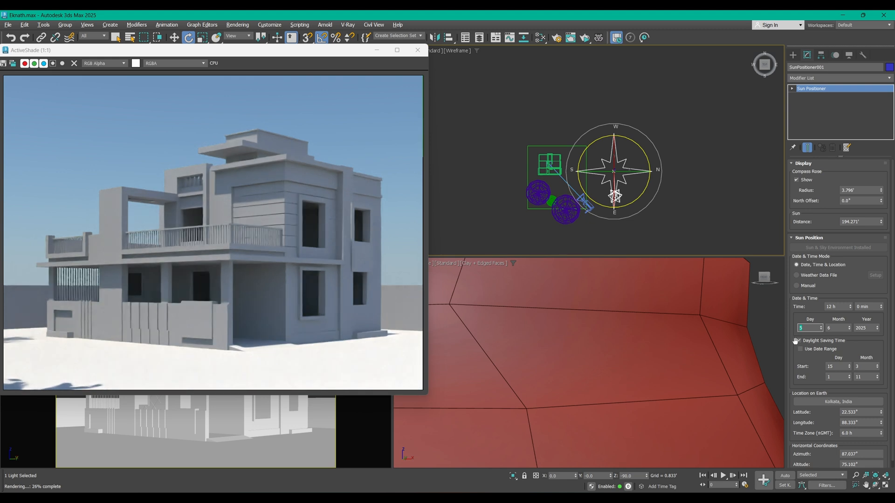
- Set the sun's time to 18 h, try 19 h for comparison, and return it to 18 h
{"action": "left_click", "coordinate": [841, 306]}
{"action": "type", "text": "18"}
{"action": "key", "text": "Return"}
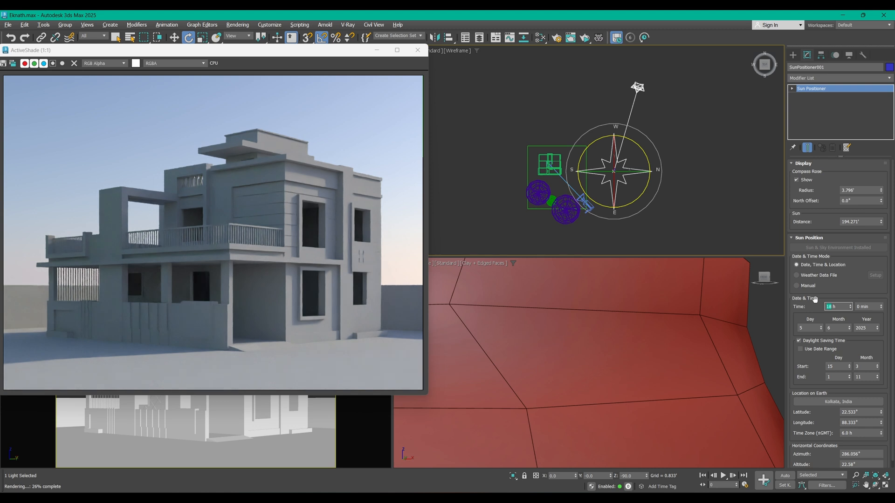
{"action": "type", "text": "19"}
{"action": "key", "text": "Return"}
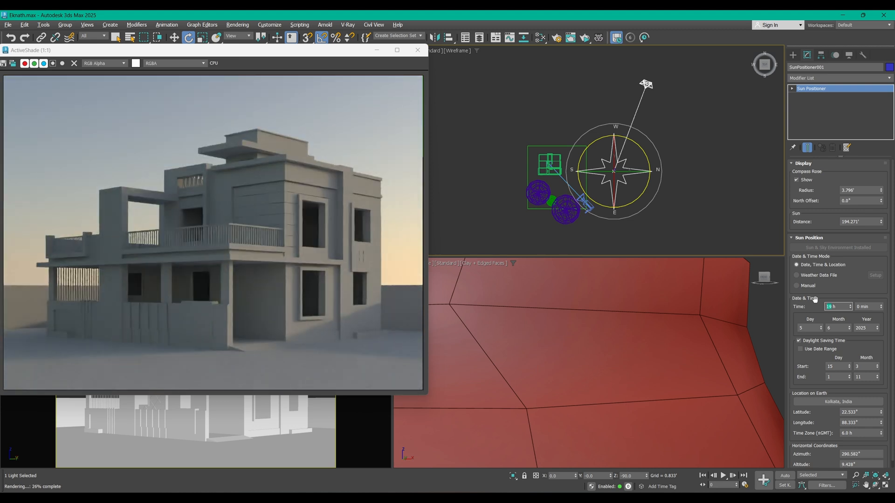
{"action": "type", "text": "18"}
{"action": "key", "text": "Return"}
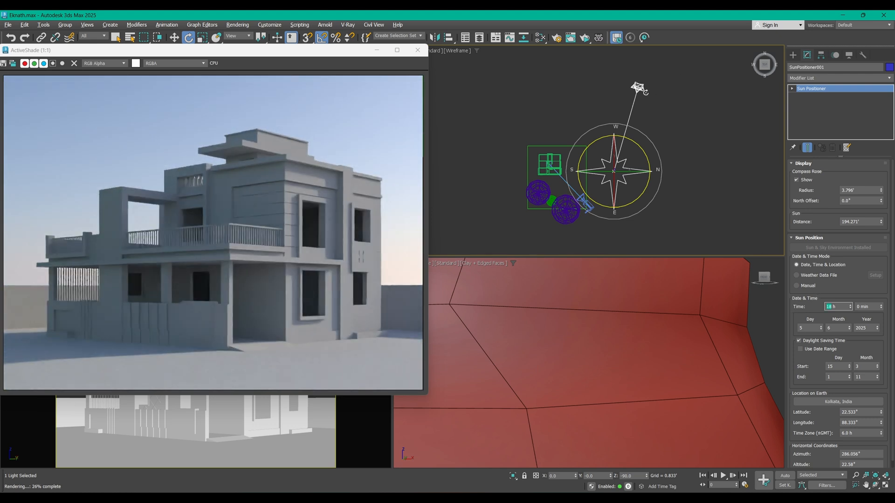
- Rotate the Sun Positioner about its vertical axis to a Z angle of 90° and examine the house's shadows in the enlarged ActiveShade preview
{"action": "middle_click_drag", "start_coordinate": [650, 110], "coordinate": [644, 109]}
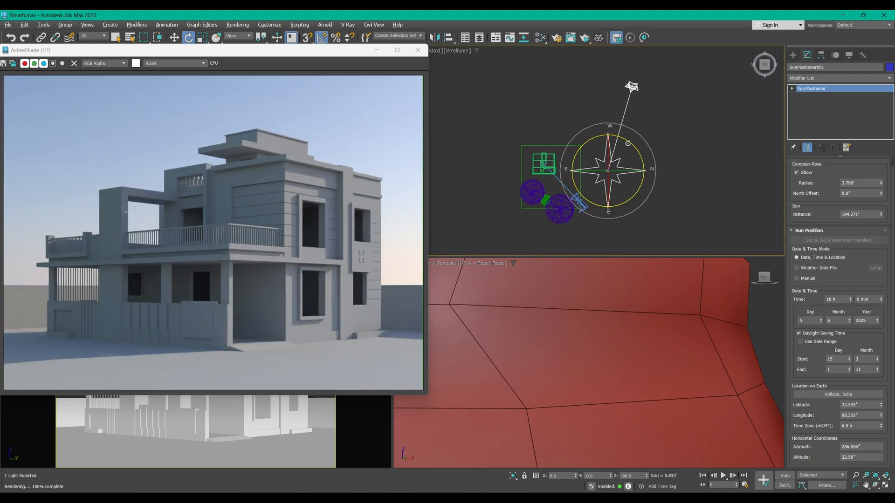
{"action": "left_click_drag", "start_coordinate": [627, 140], "coordinate": [561, 133]}
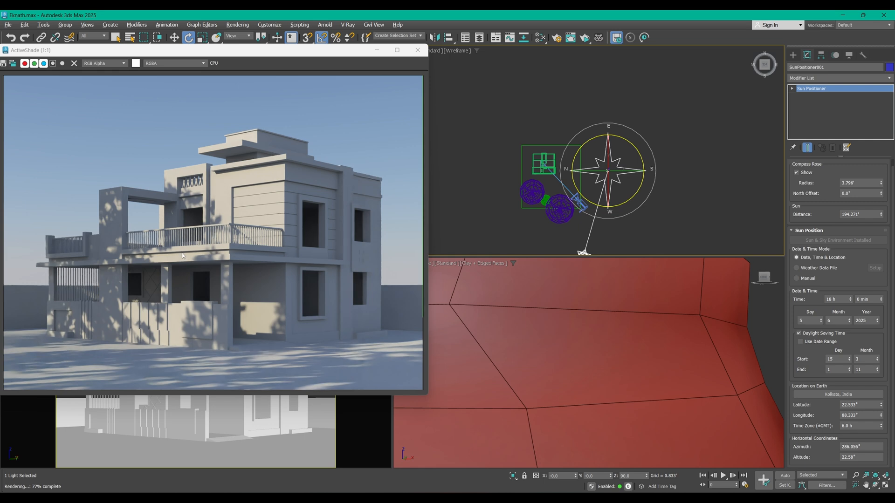
{"action": "left_click", "coordinate": [396, 50]}
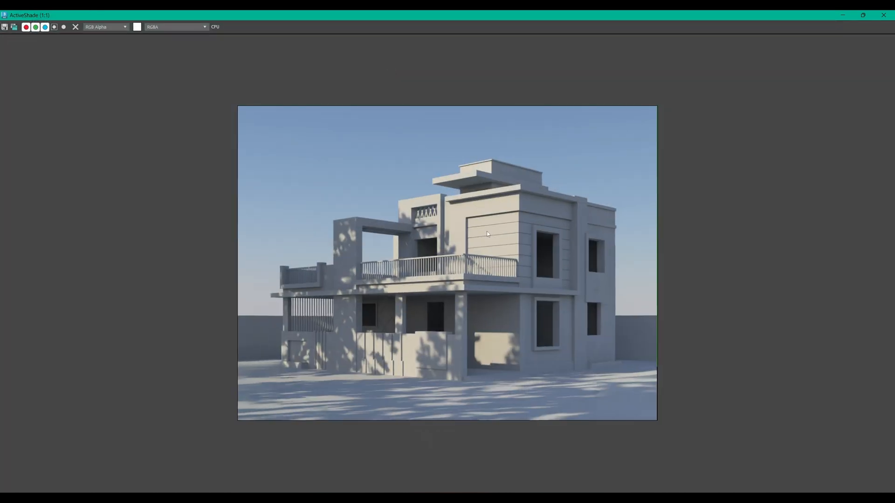
{"action": "scroll", "coordinate": [487, 231], "scroll_direction": "up", "scroll_amount": 1}
{"action": "middle_click_drag", "start_coordinate": [523, 344], "coordinate": [516, 274]}
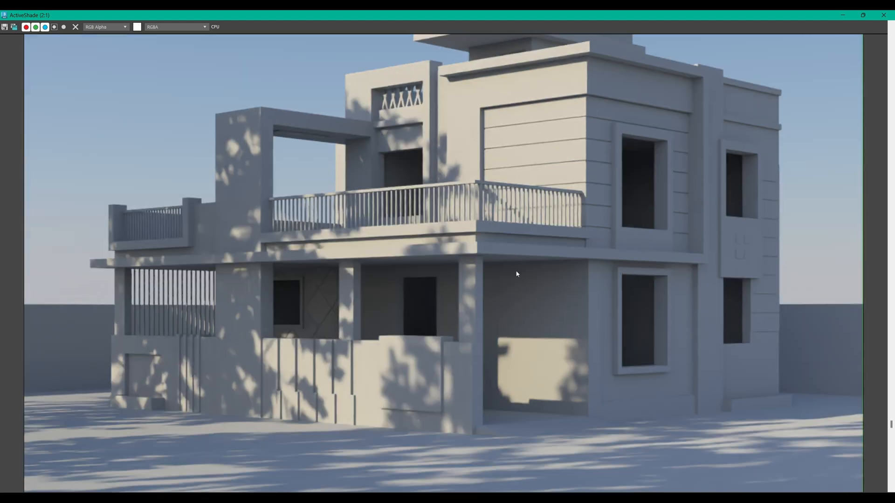
{"action": "scroll", "coordinate": [517, 274], "scroll_direction": "down", "scroll_amount": 1}
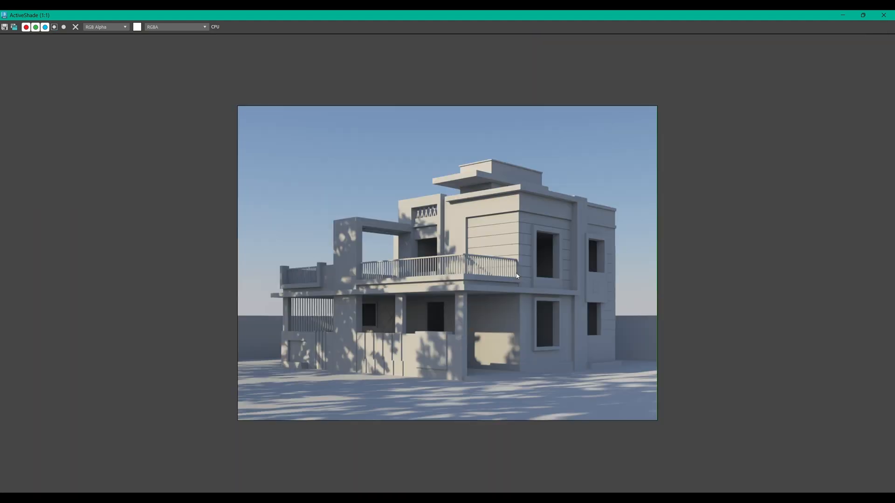